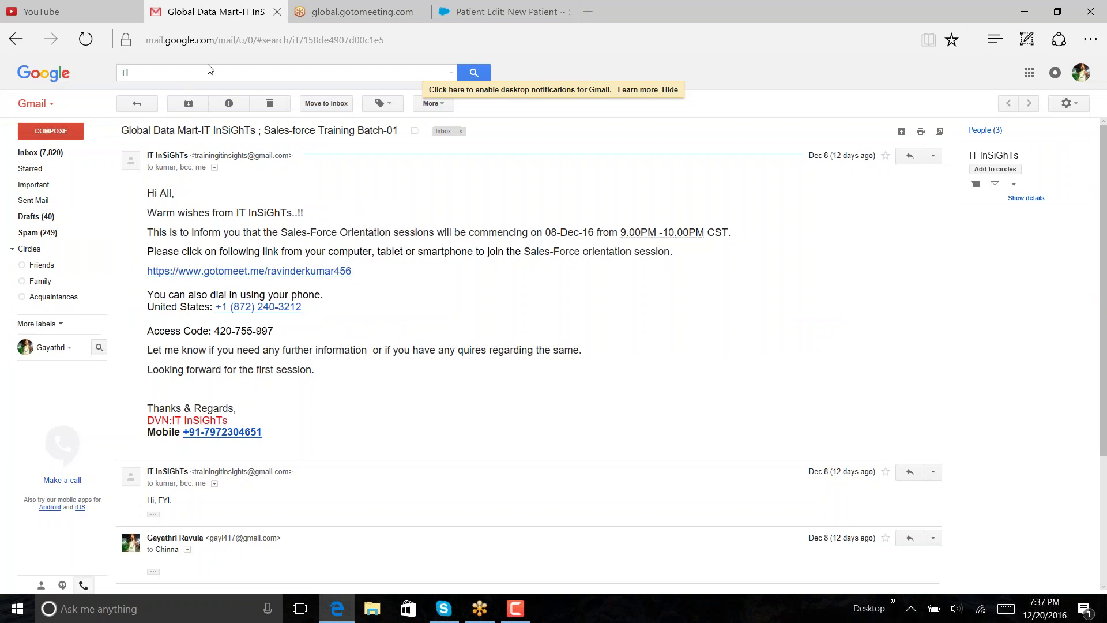
# - Find the 'SF Training Sessions - Invitation to view' email and open its shared Drive folder
pyautogui.click(473, 72)
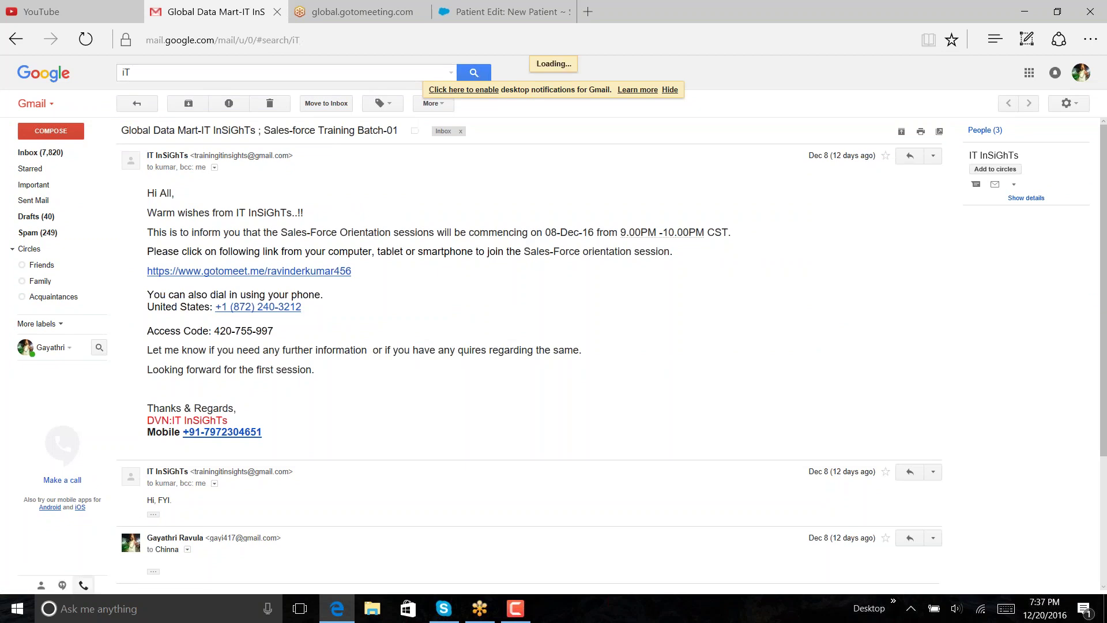
pyautogui.click(360, 73)
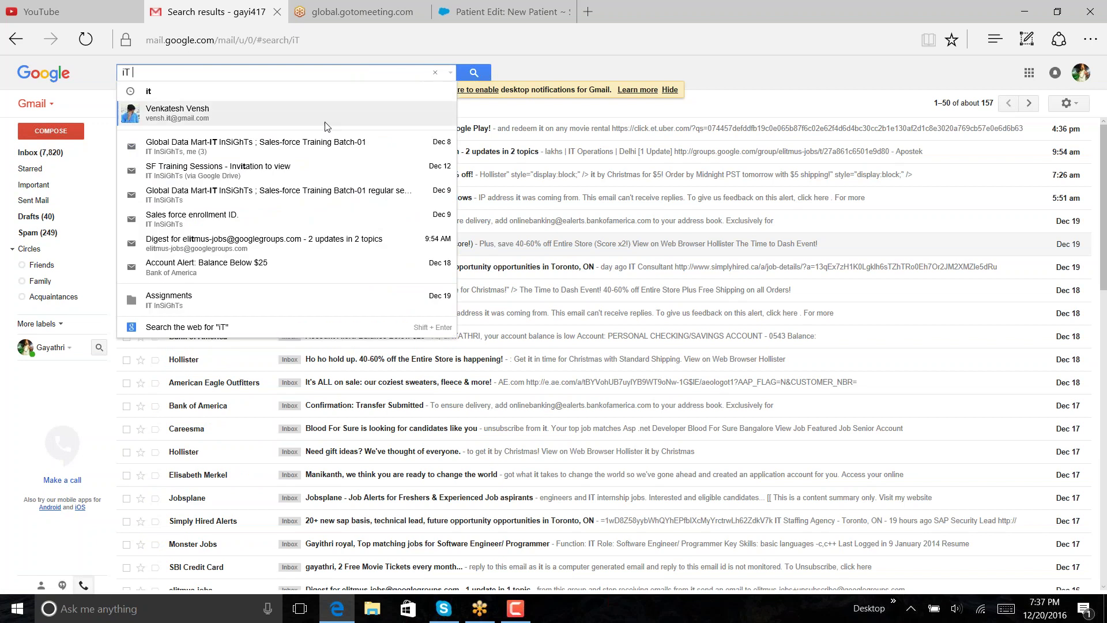
pyautogui.click(284, 173)
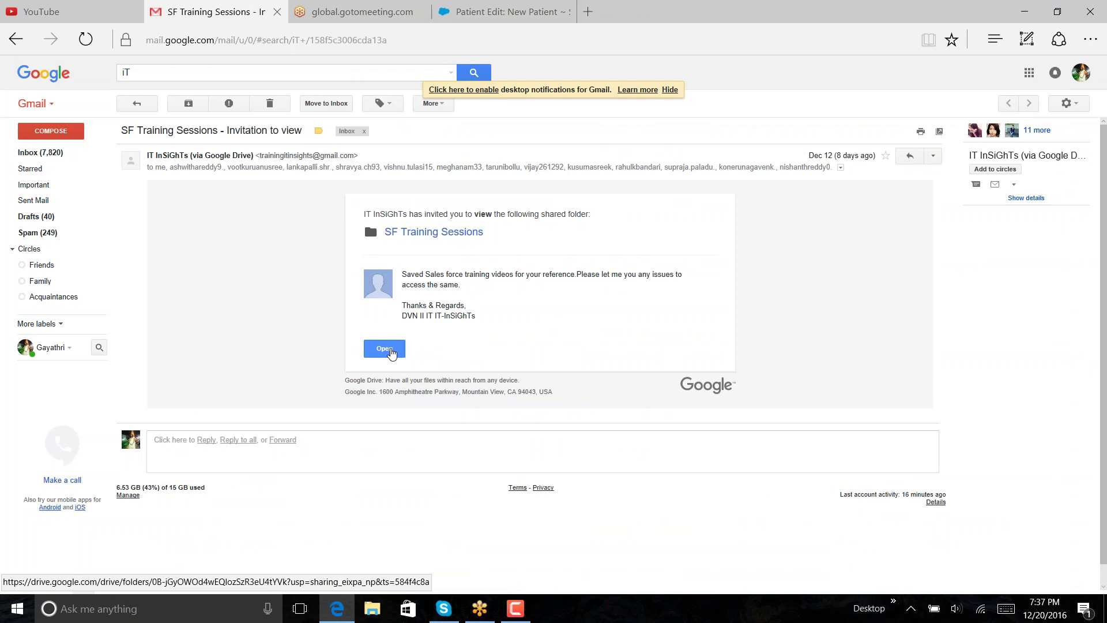
pyautogui.click(384, 348)
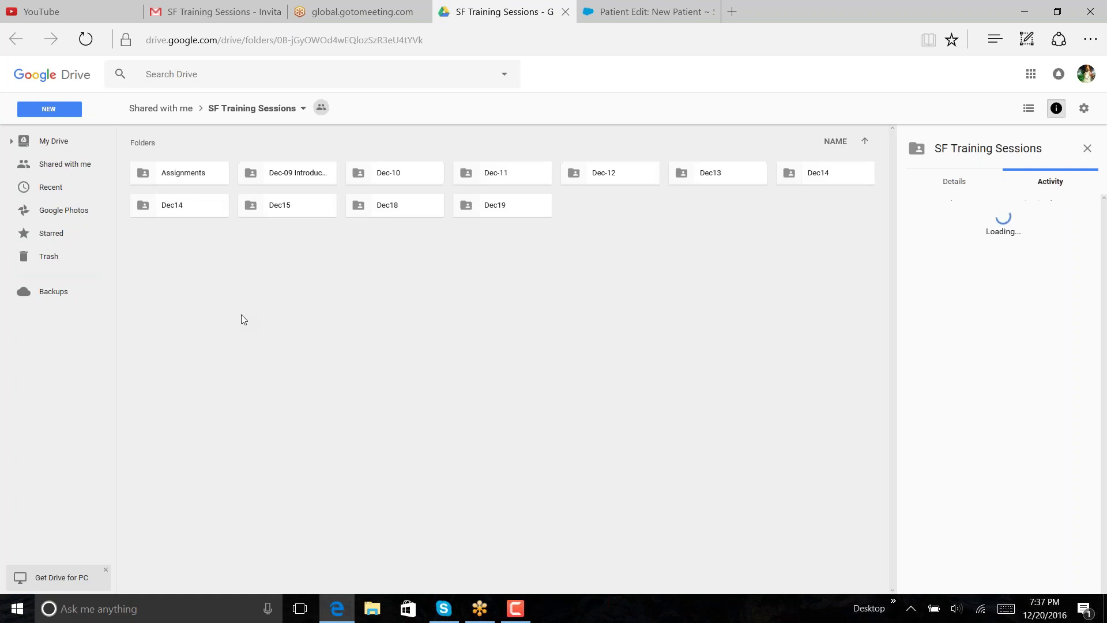
# - Preview hospitality objects.docx in the Assignments folder, then return to the Salesforce New Patient tab
pyautogui.doubleClick(179, 174)
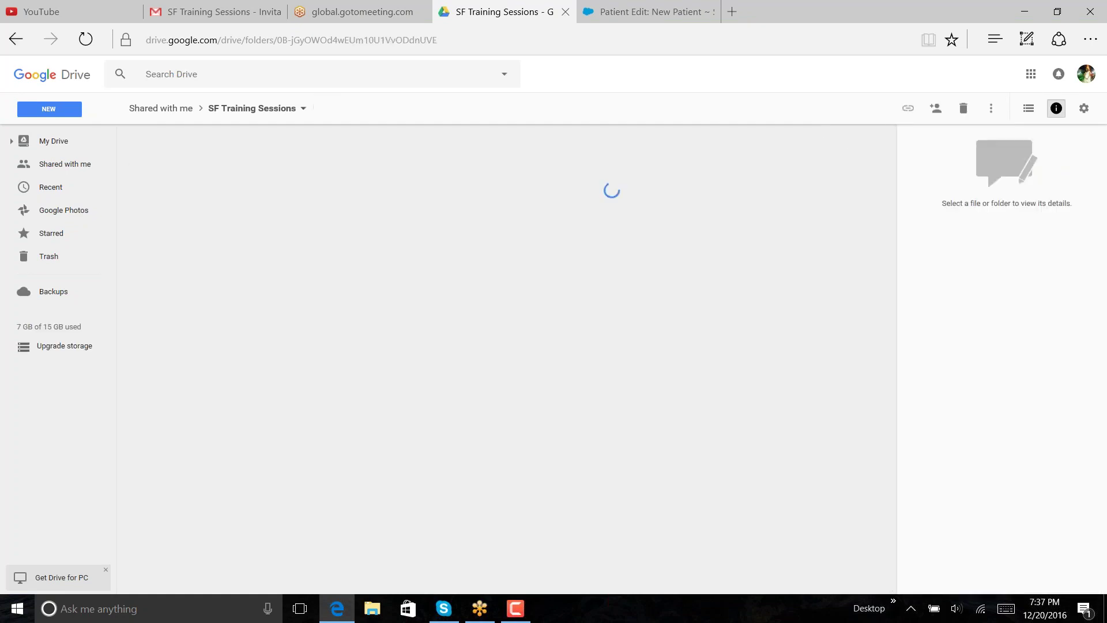
pyautogui.click(186, 219)
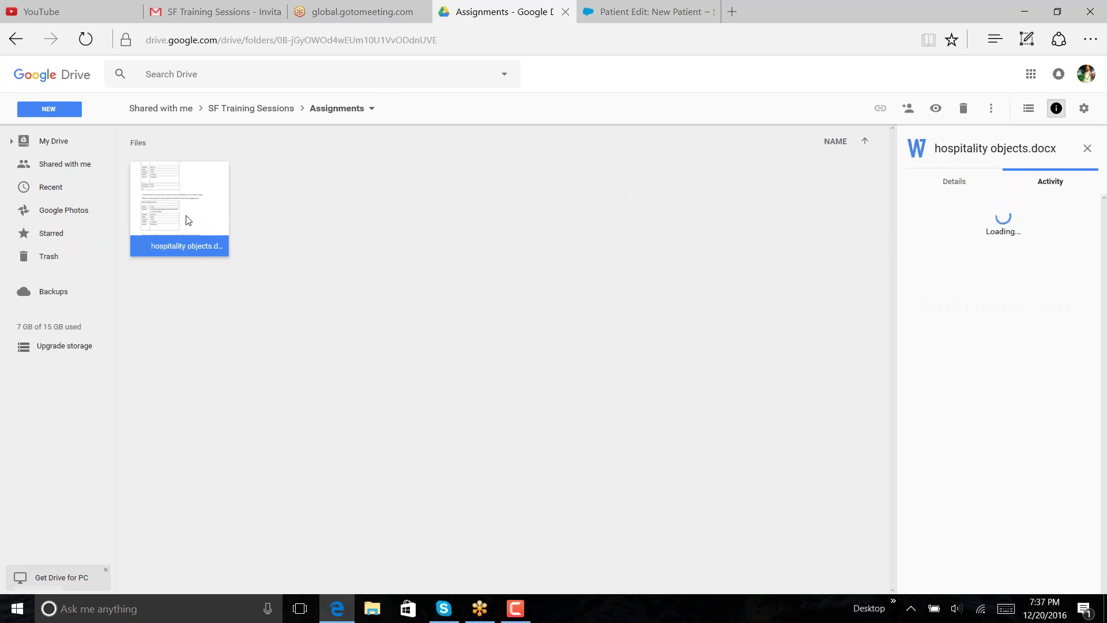
pyautogui.doubleClick(185, 219)
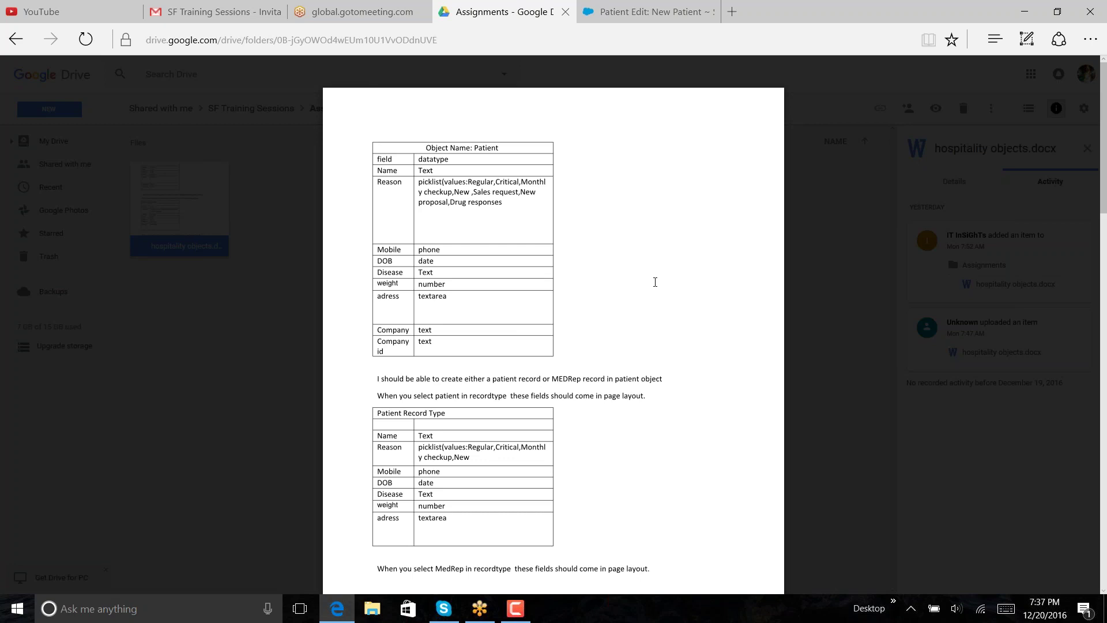
pyautogui.click(669, 22)
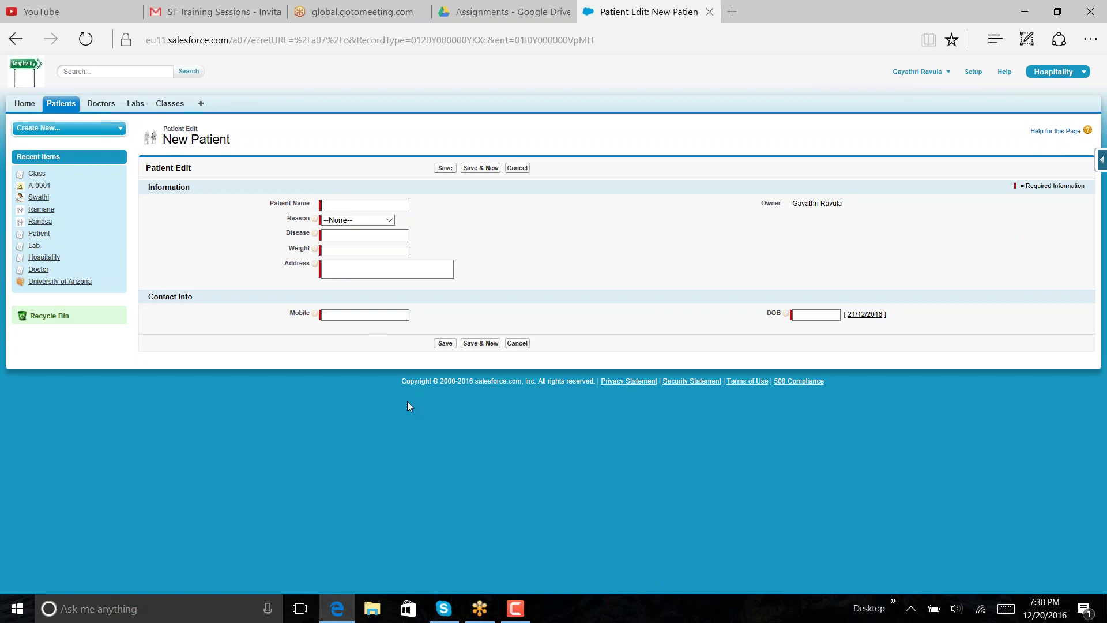
# - Discard the open form and start a new patient with the MedReport record type
pyautogui.click(525, 342)
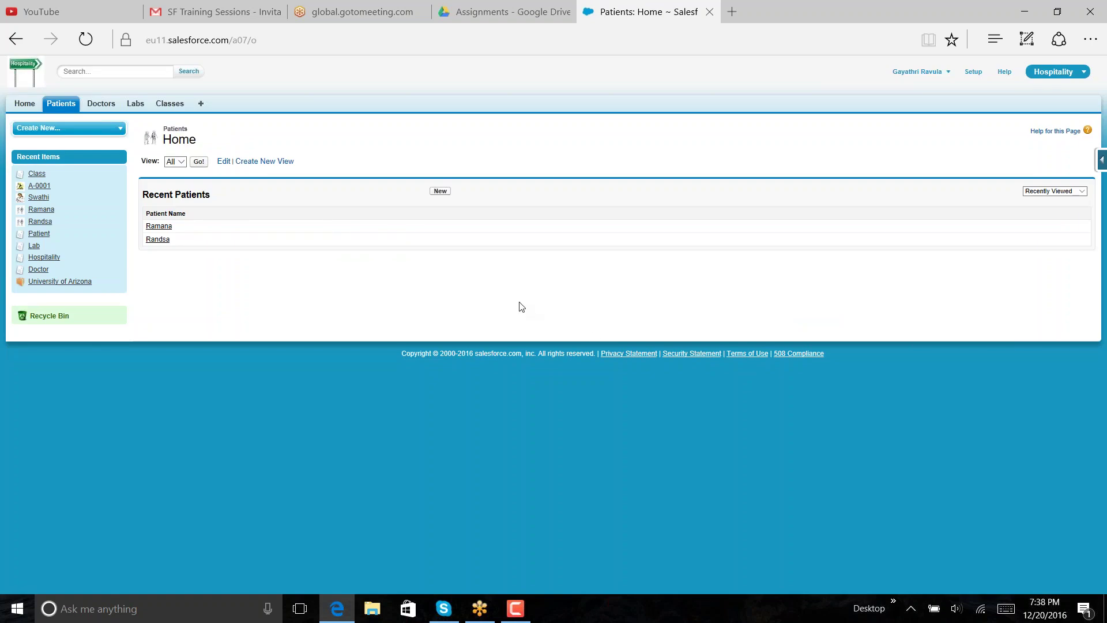
pyautogui.click(439, 192)
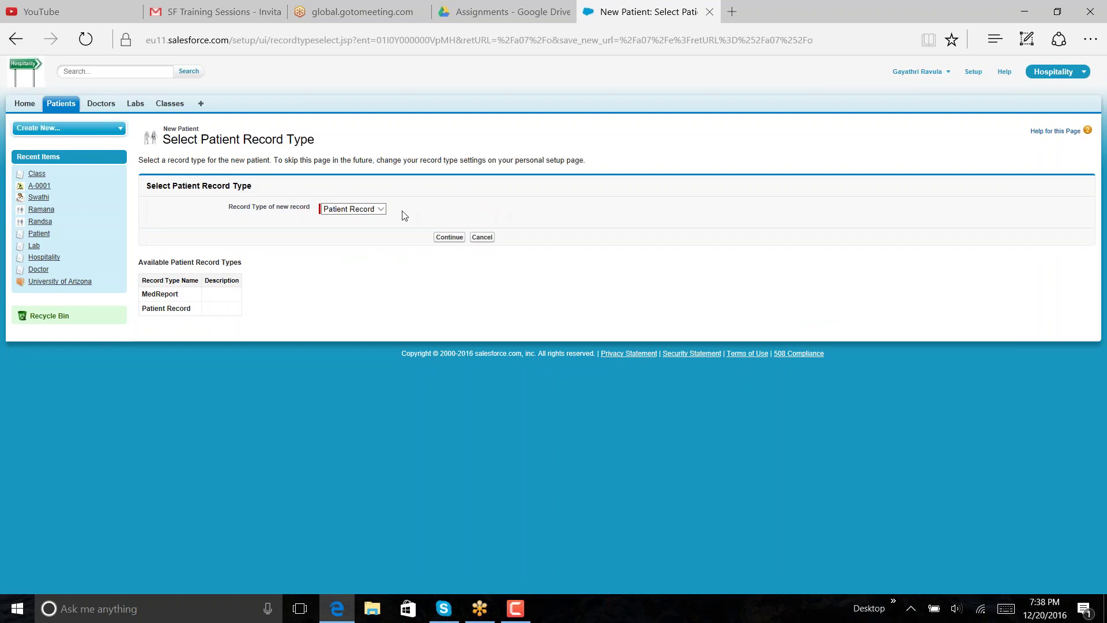
pyautogui.click(381, 210)
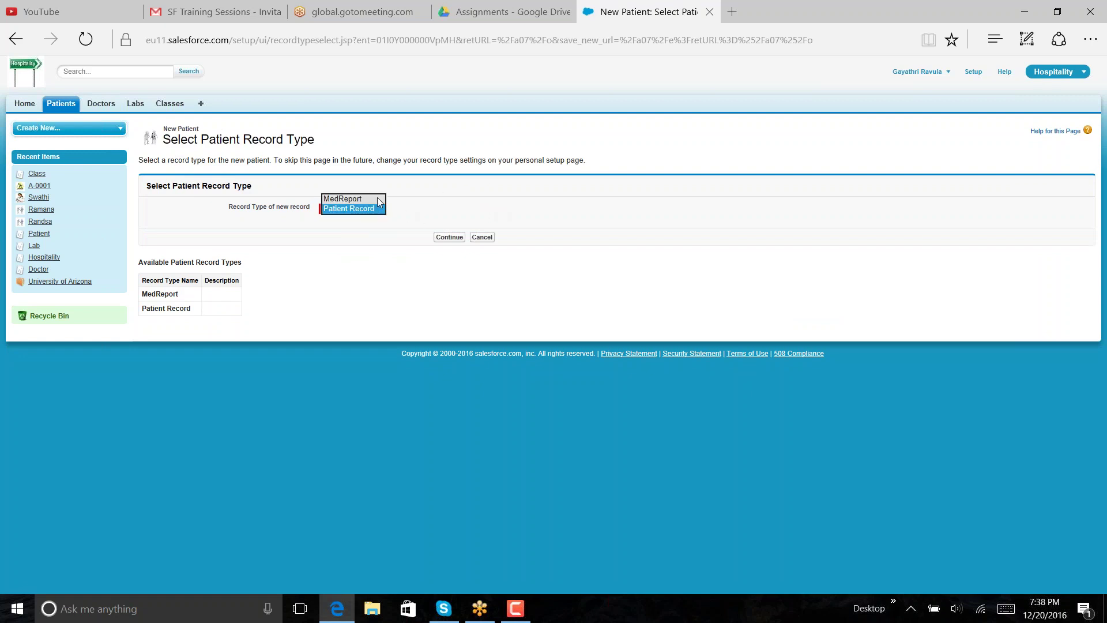
pyautogui.click(378, 199)
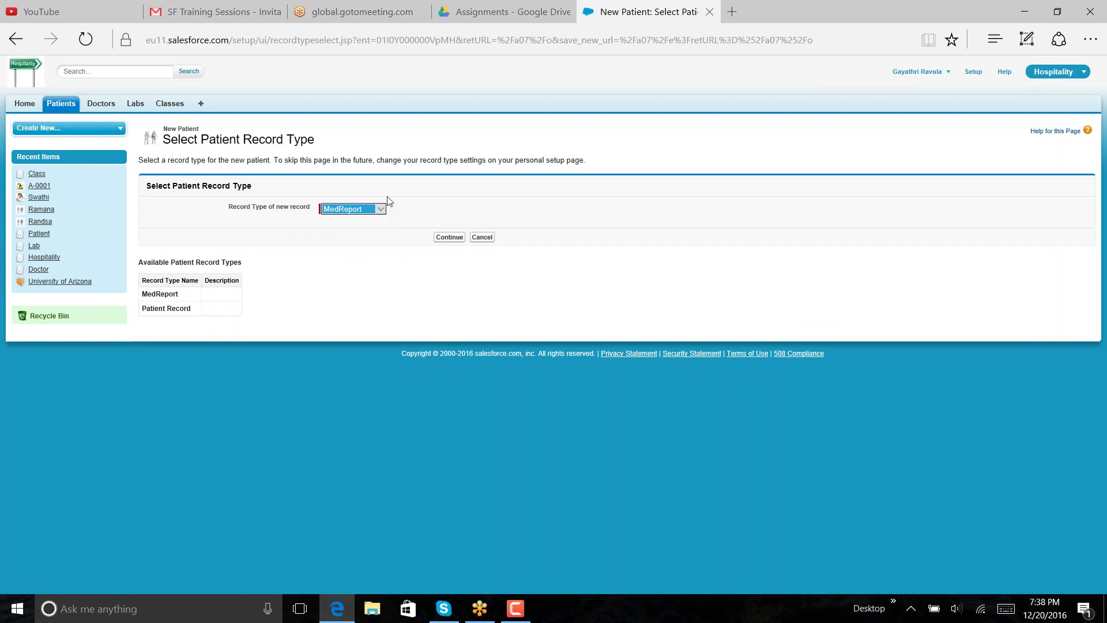
pyautogui.click(450, 237)
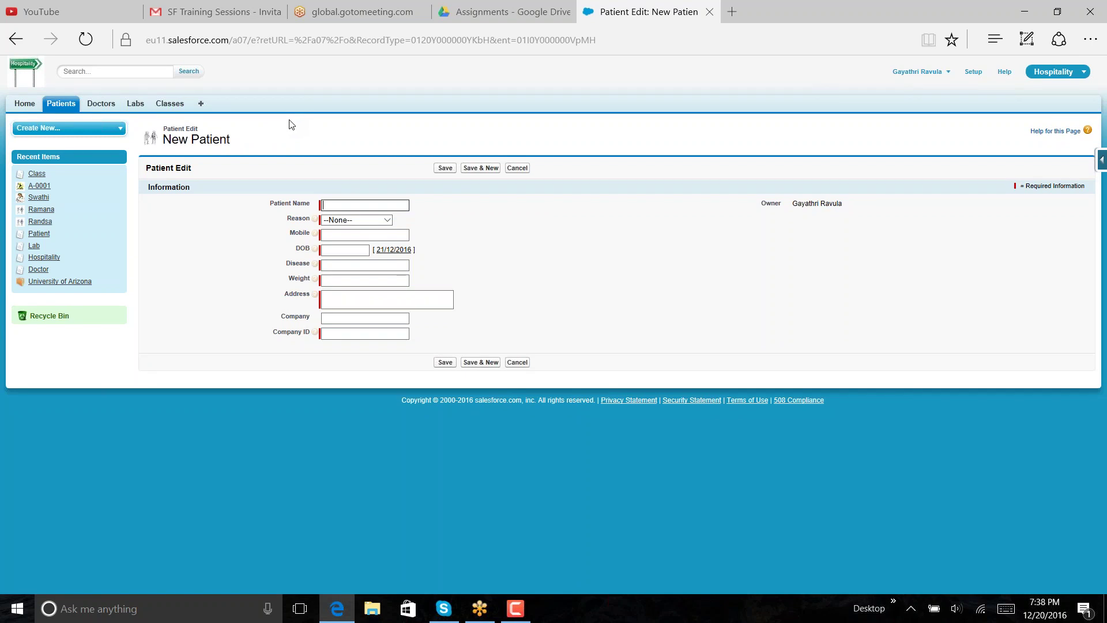
# - Look over the MedReport Reason picklist options, then cancel the form
pyautogui.click(390, 222)
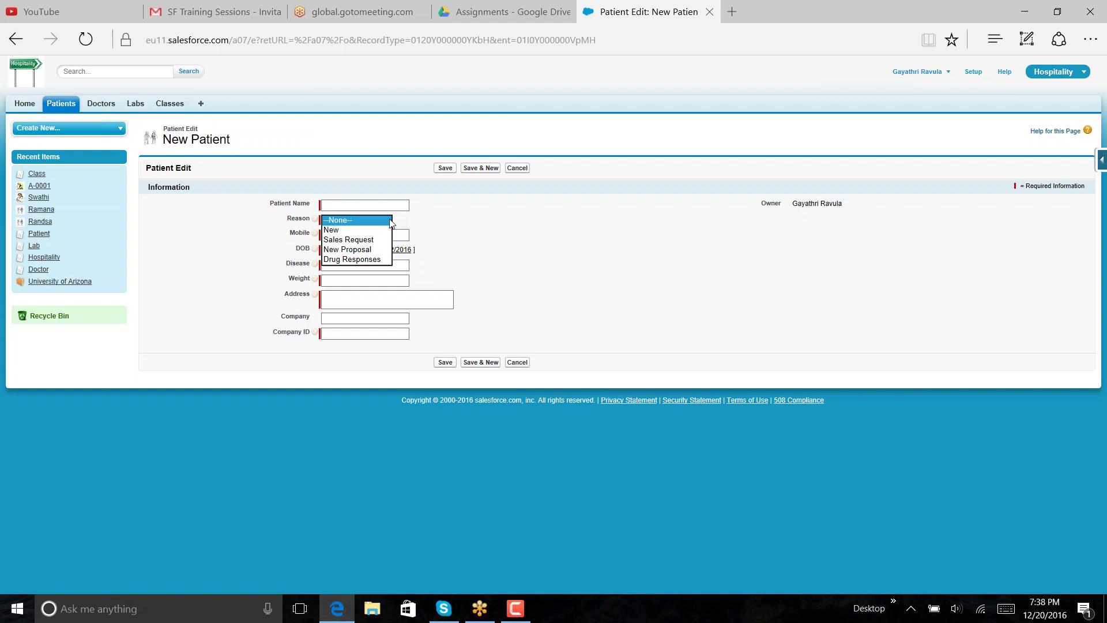
pyautogui.click(390, 223)
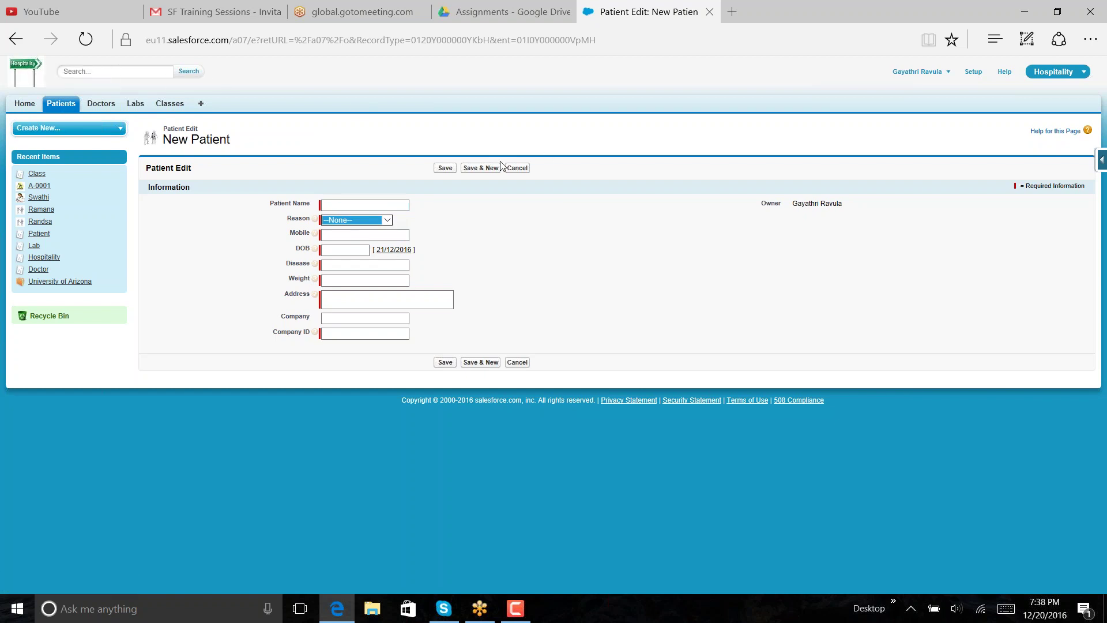
pyautogui.click(516, 168)
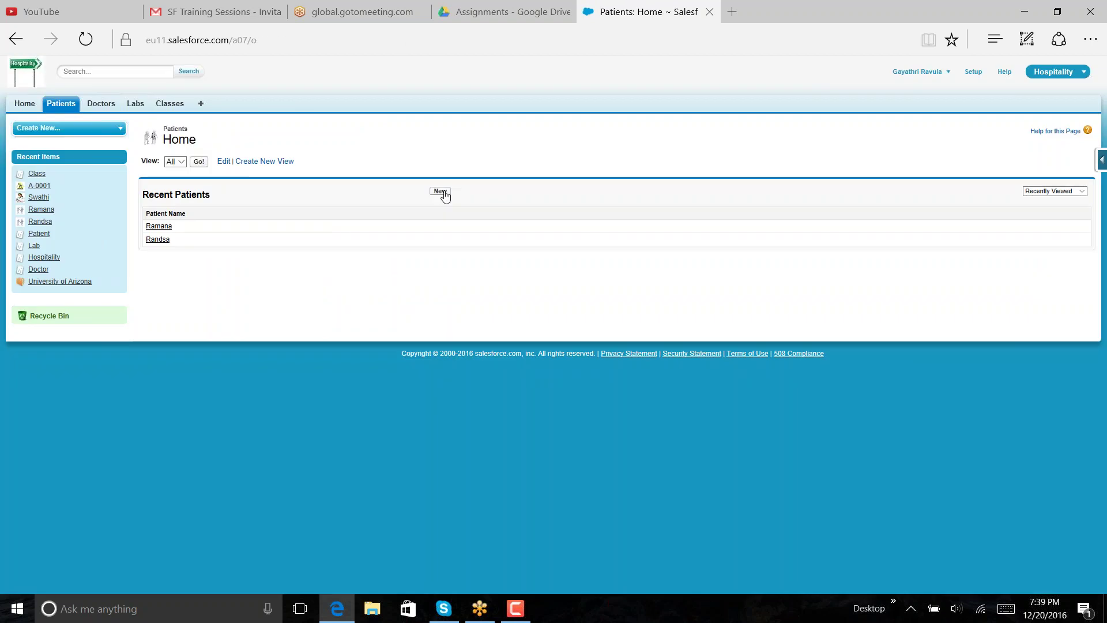
# - Open a Patient Record type form, view its Reason options, then go to Doctors
pyautogui.click(443, 194)
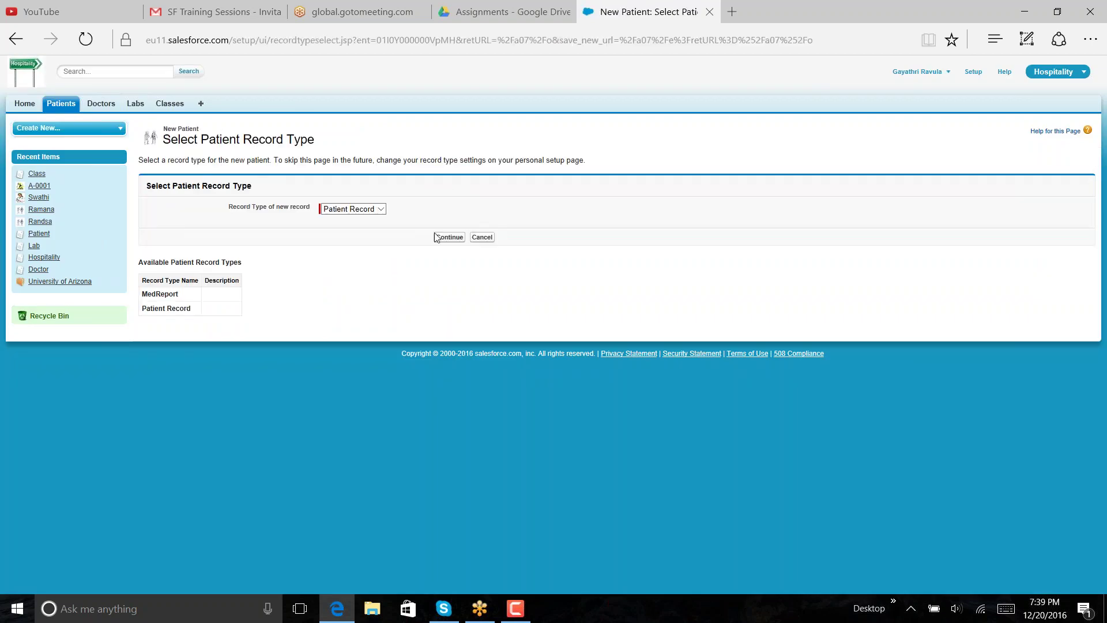
pyautogui.click(445, 238)
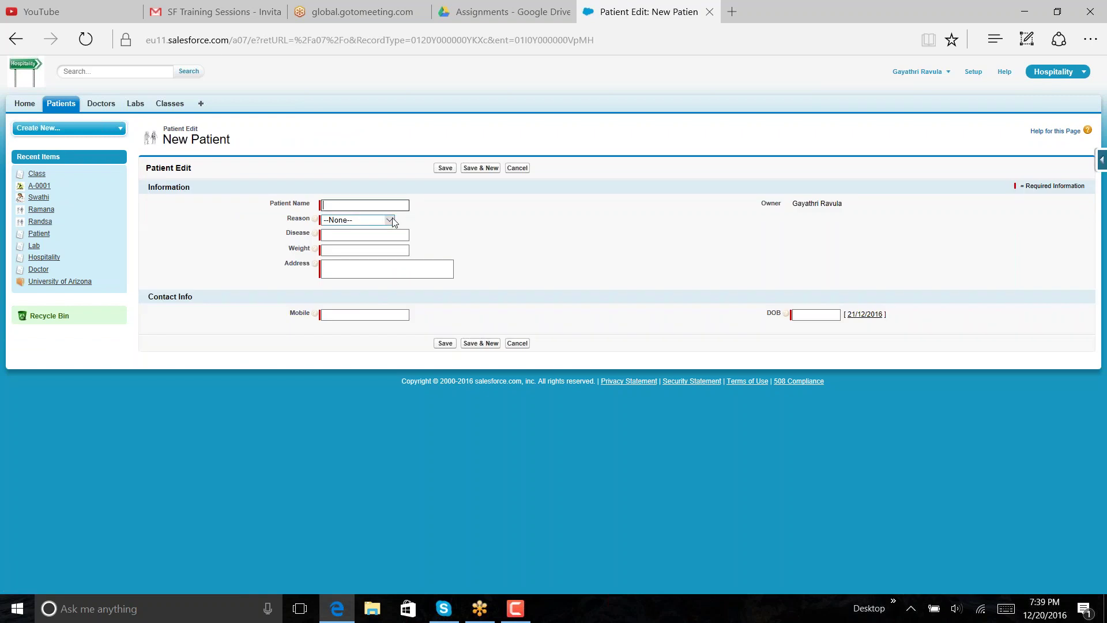
pyautogui.click(394, 221)
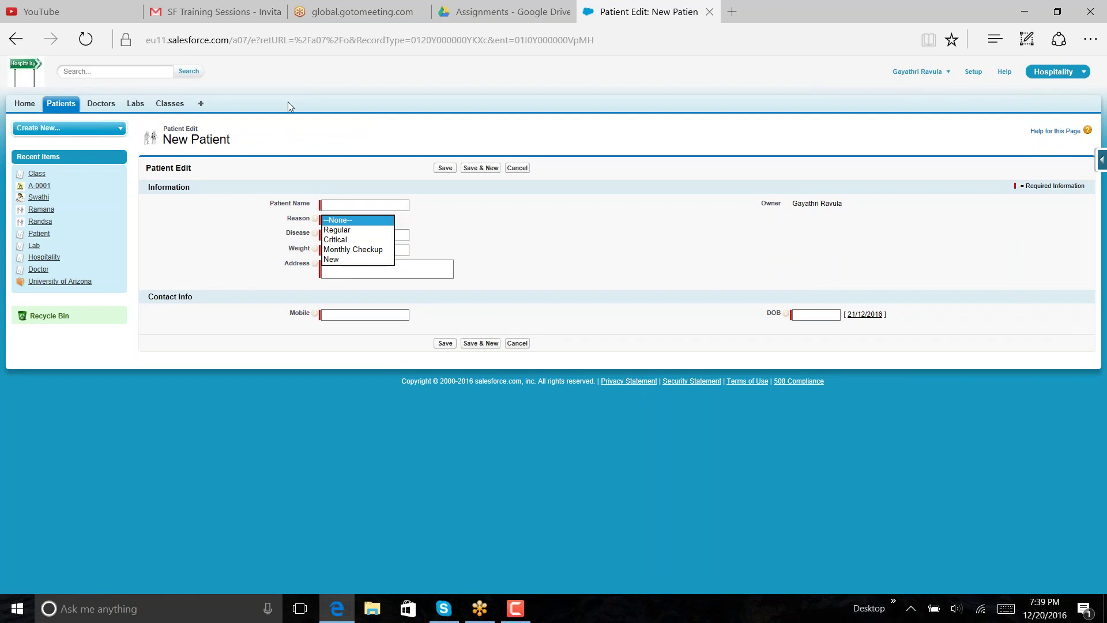
pyautogui.click(135, 104)
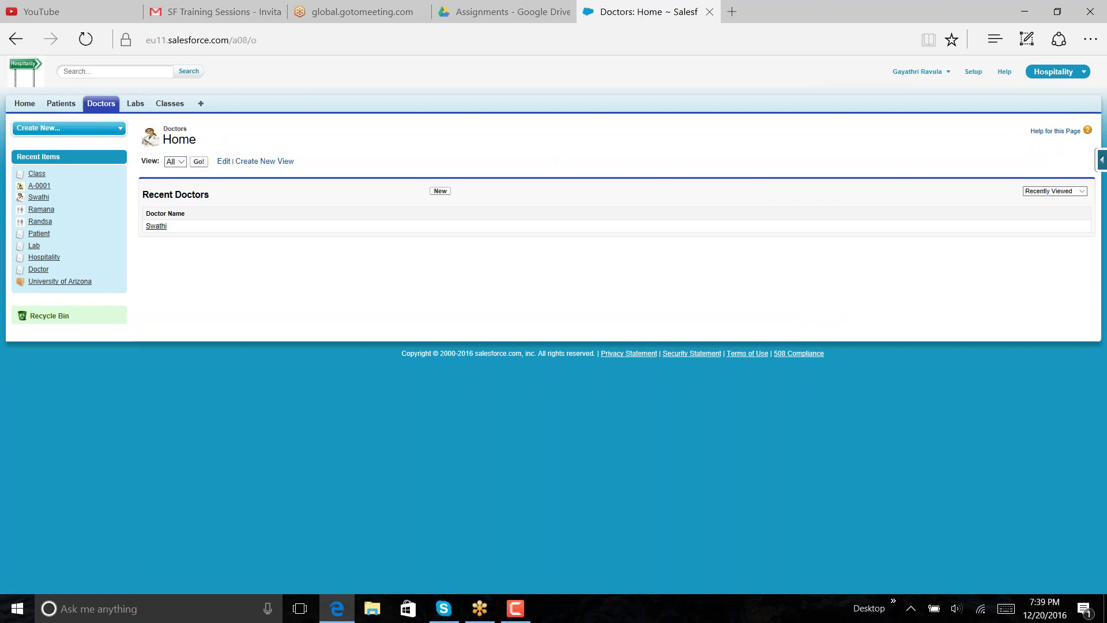
# - Look at the New Doctor form, then start a new Lab record
pyautogui.click(440, 192)
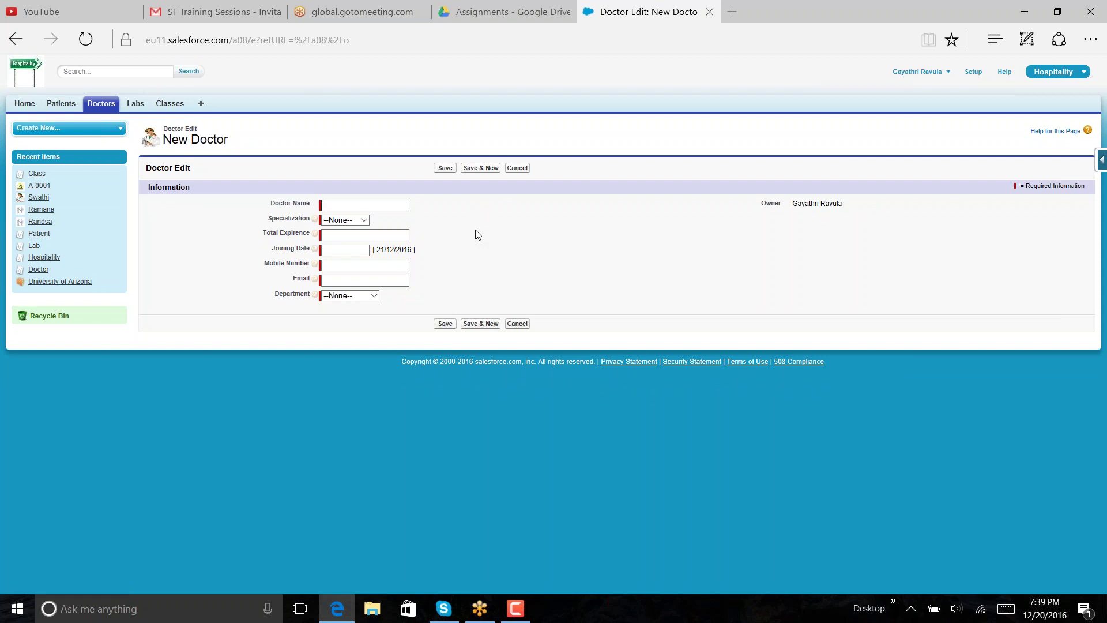
pyautogui.click(136, 105)
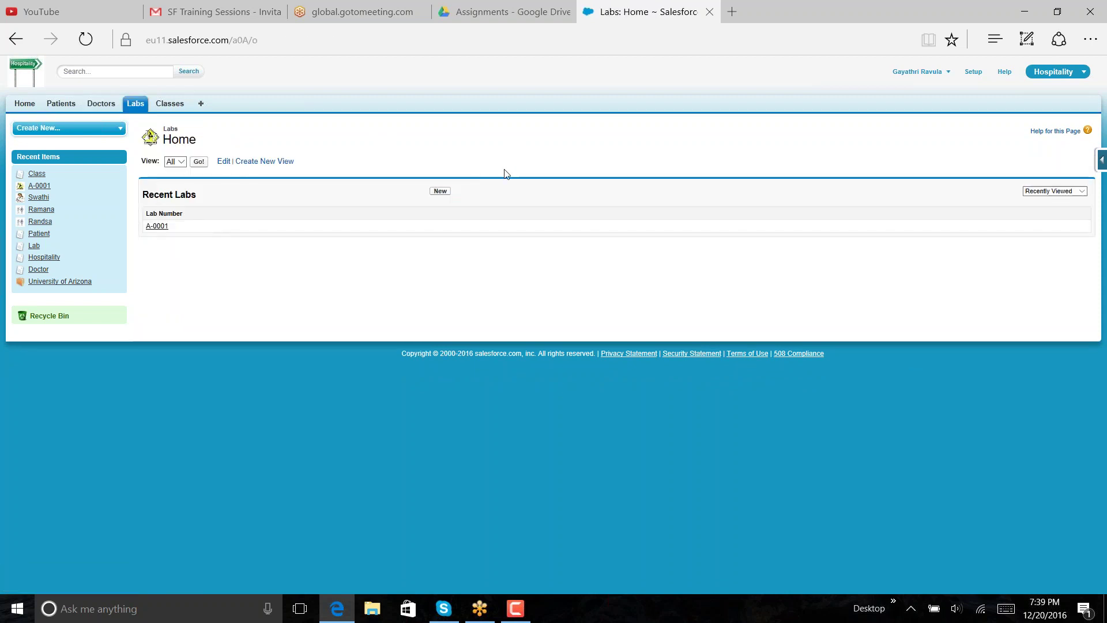
pyautogui.click(445, 192)
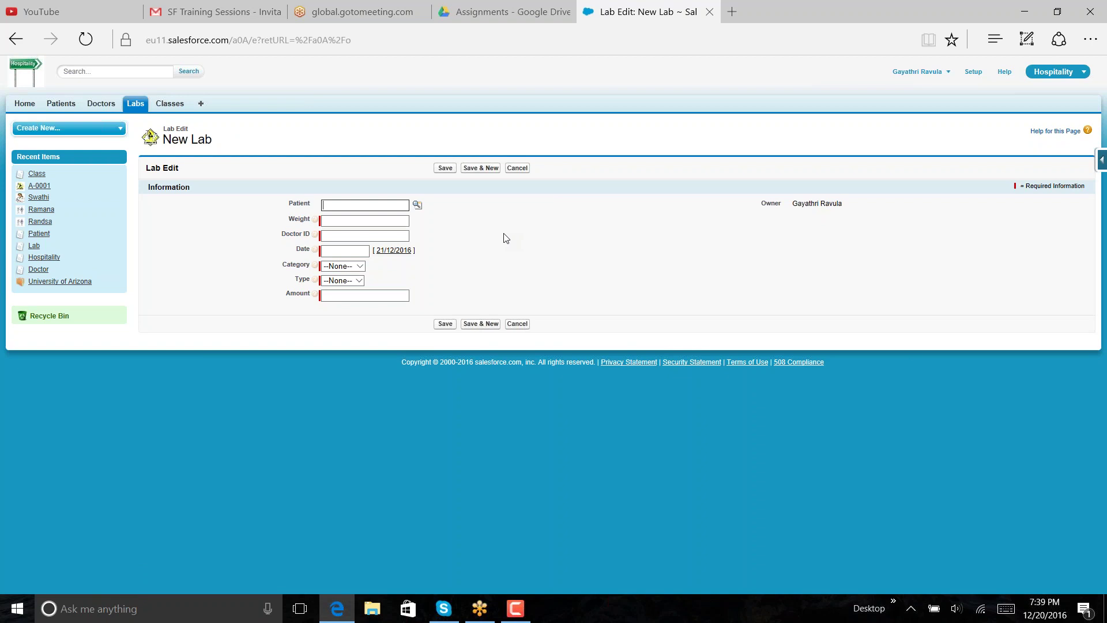
# - Link the lab to the first recent patient via the lookup and move to Weight
pyautogui.click(417, 205)
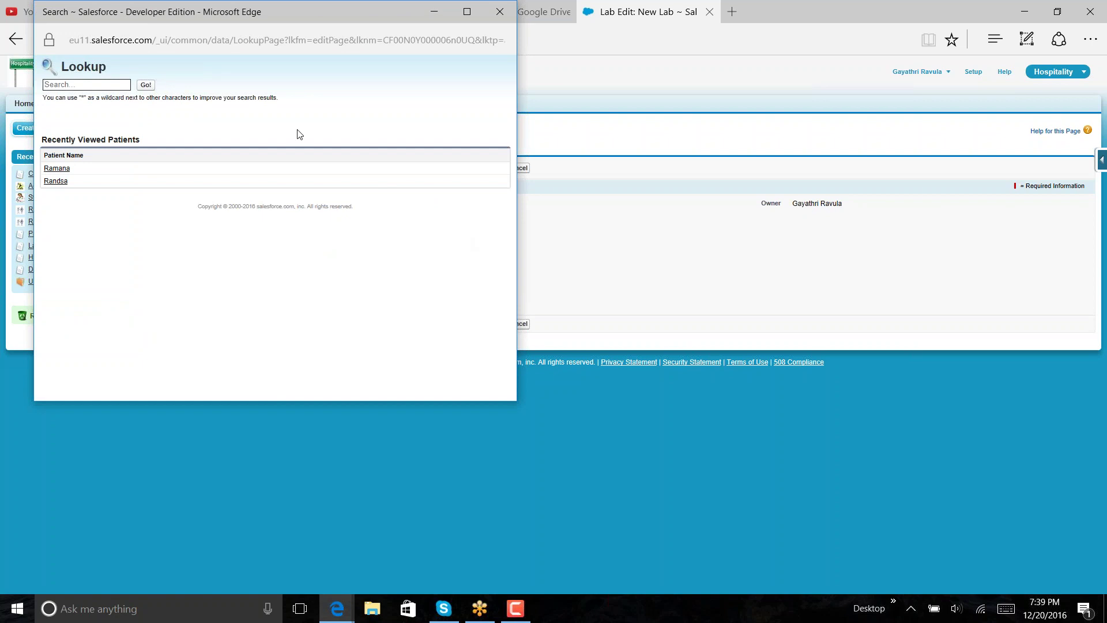
pyautogui.click(63, 169)
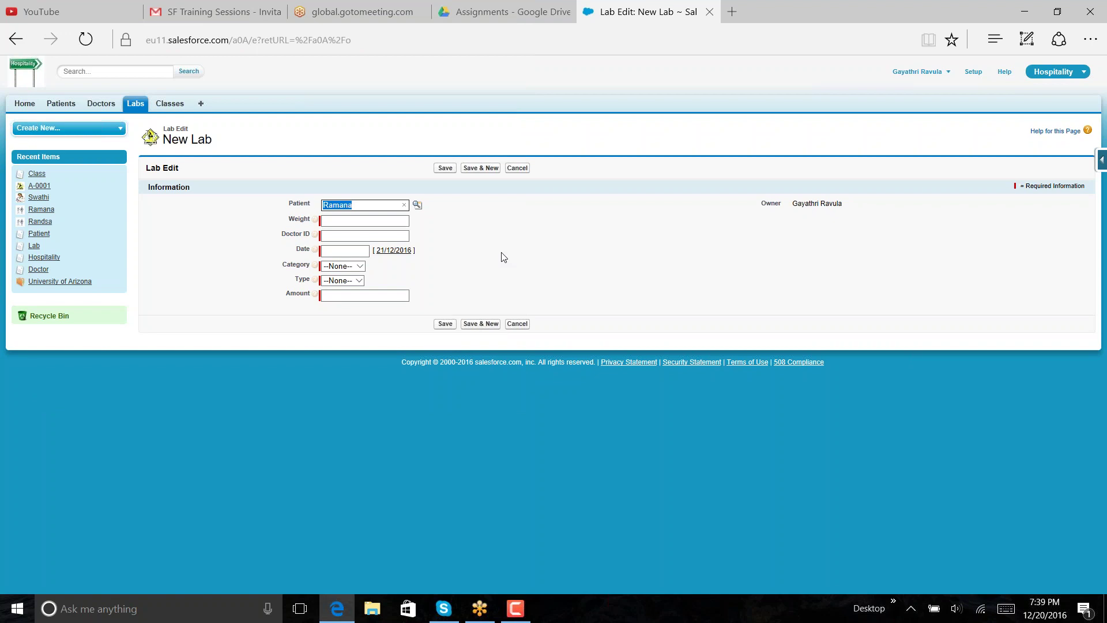
pyautogui.click(377, 223)
pyautogui.click(69, 107)
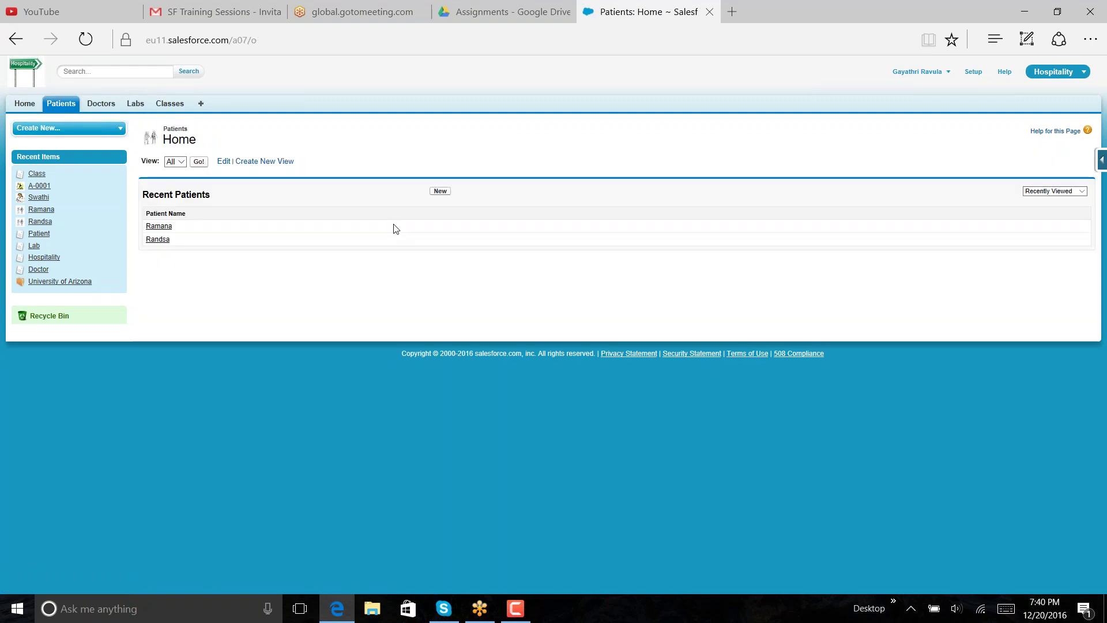
# - Start a new patient with the patient's name, Reason Critical and Disease Heart Problem
pyautogui.click(440, 192)
pyautogui.click(454, 239)
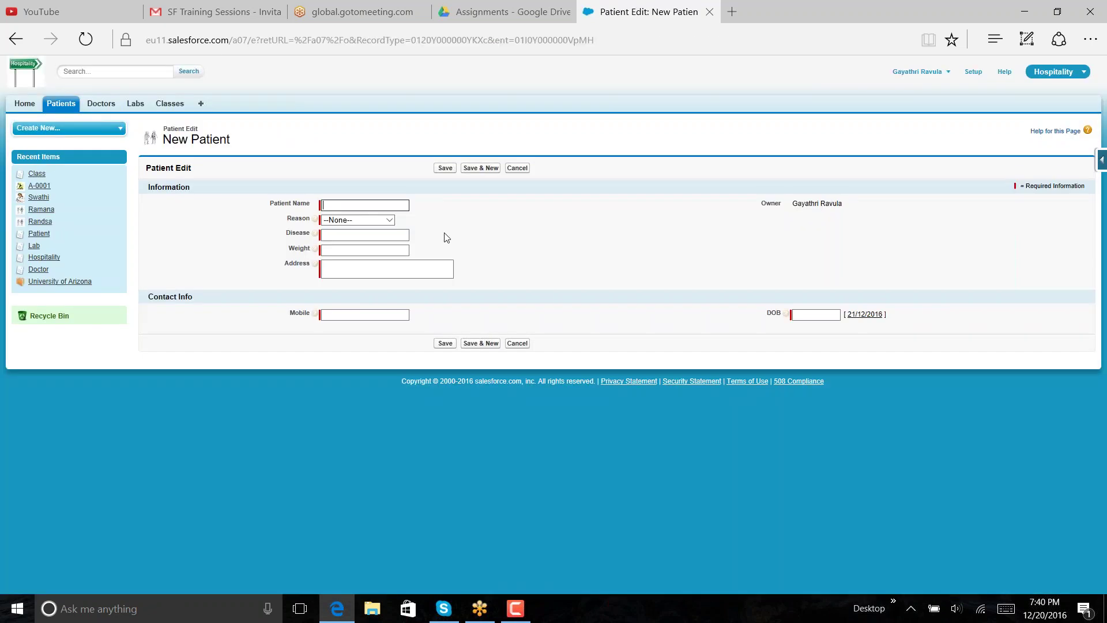
pyautogui.click(396, 206)
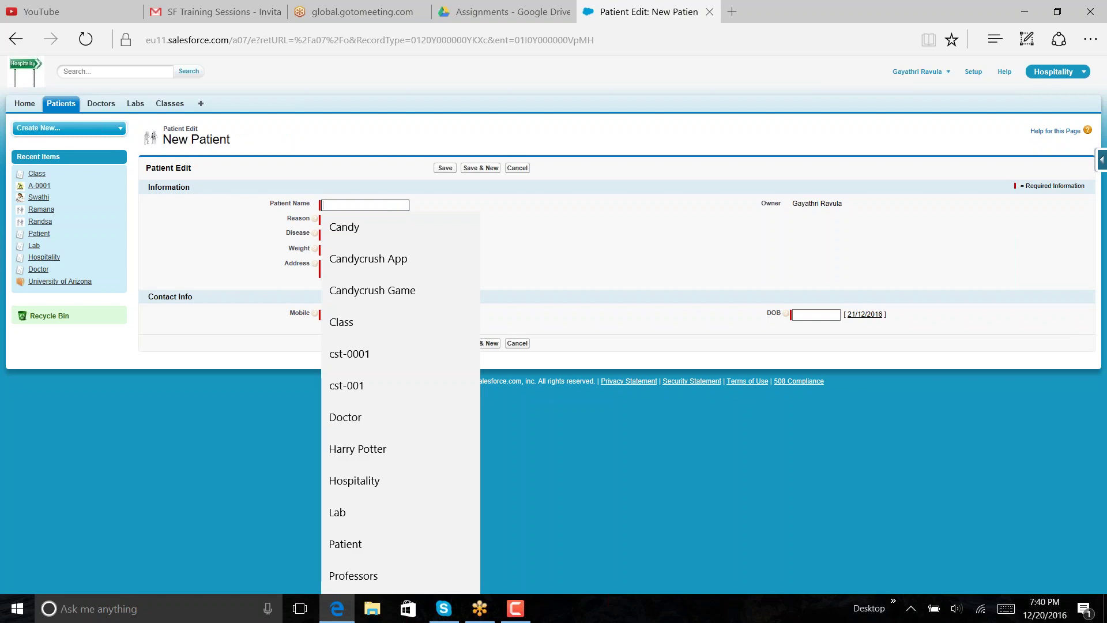
pyautogui.write('Ram')
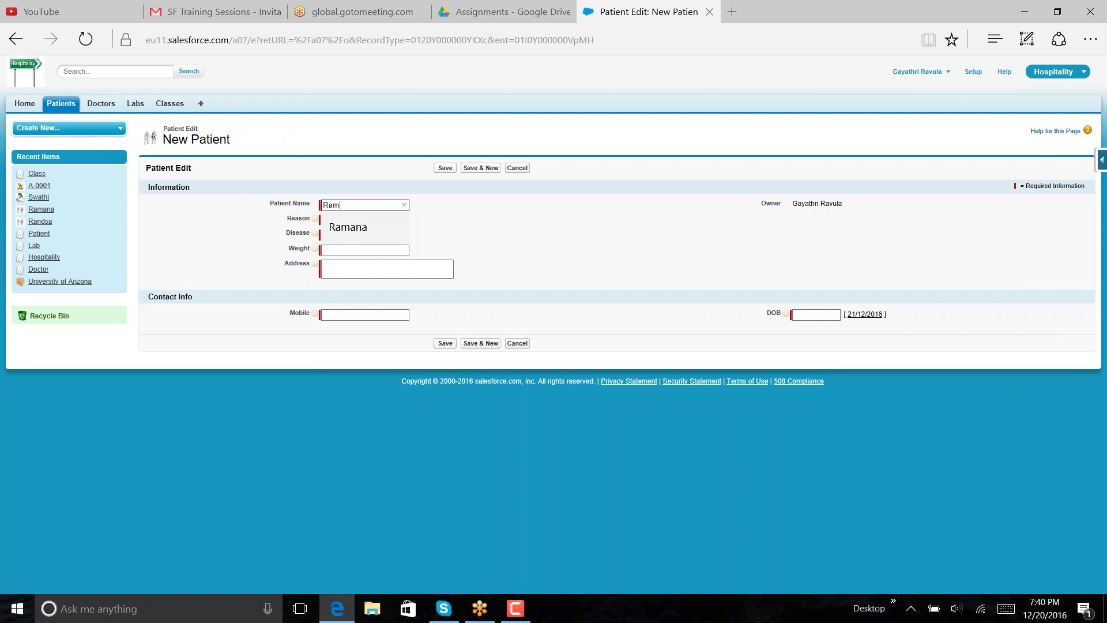
pyautogui.click(482, 240)
pyautogui.click(389, 221)
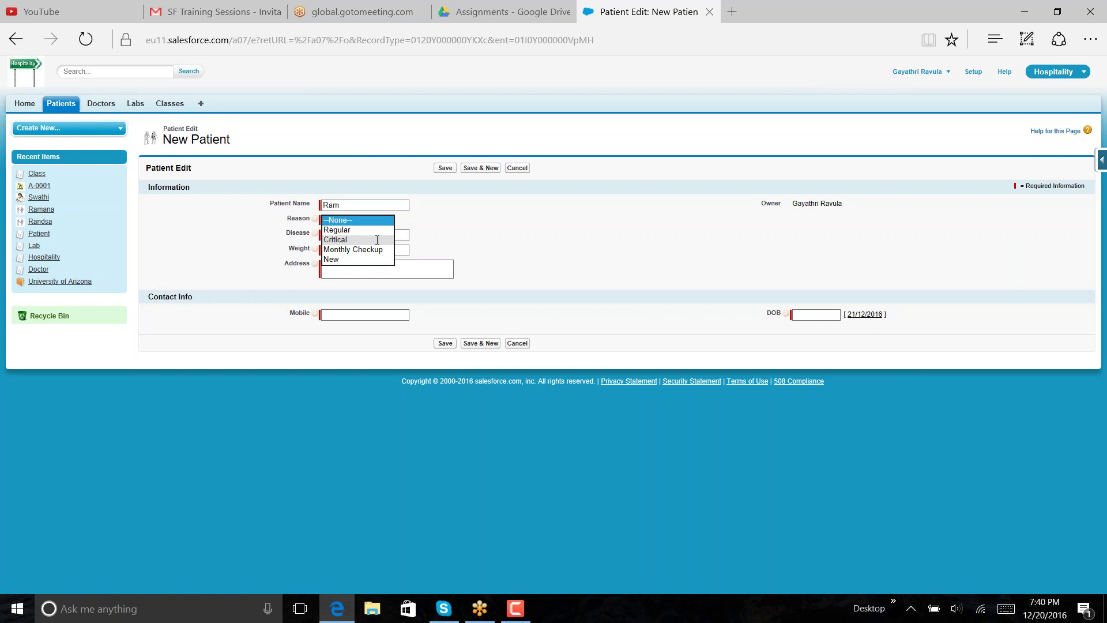
pyautogui.click(377, 240)
pyautogui.click(394, 233)
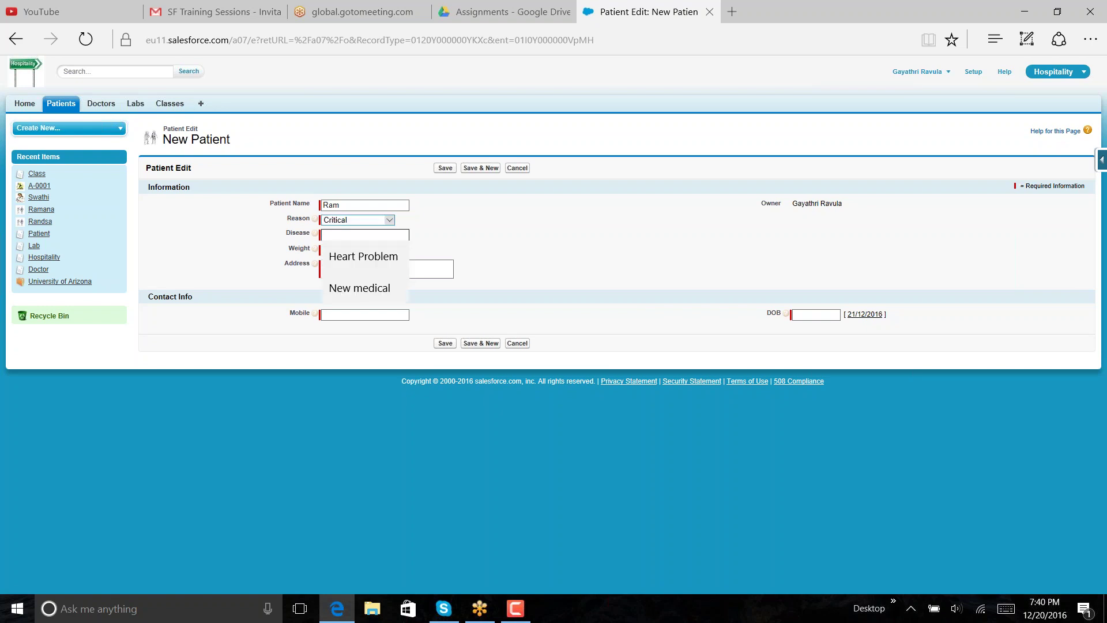
pyautogui.click(394, 260)
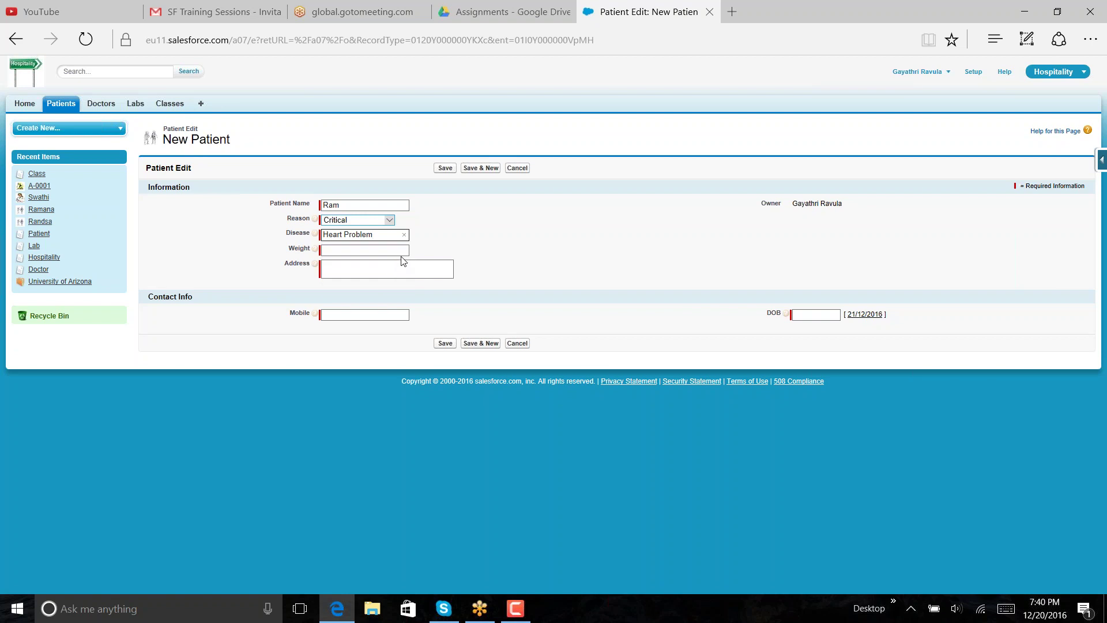
# - Enter weight 60, the patient's address and mobile number
pyautogui.click(408, 251)
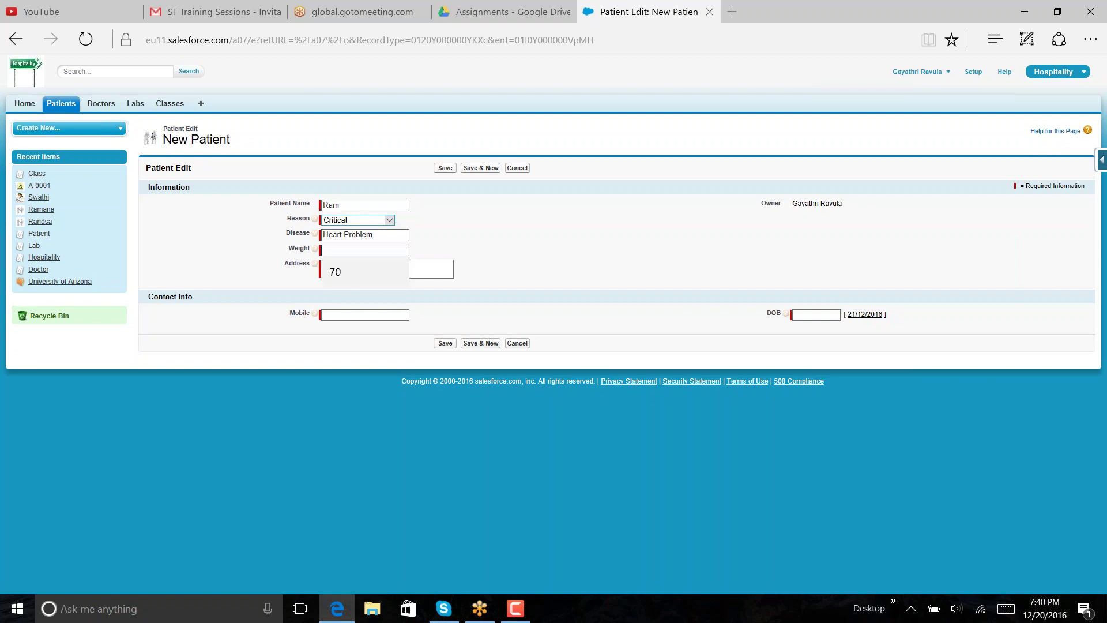
pyautogui.write('60')
pyautogui.press('Tab')
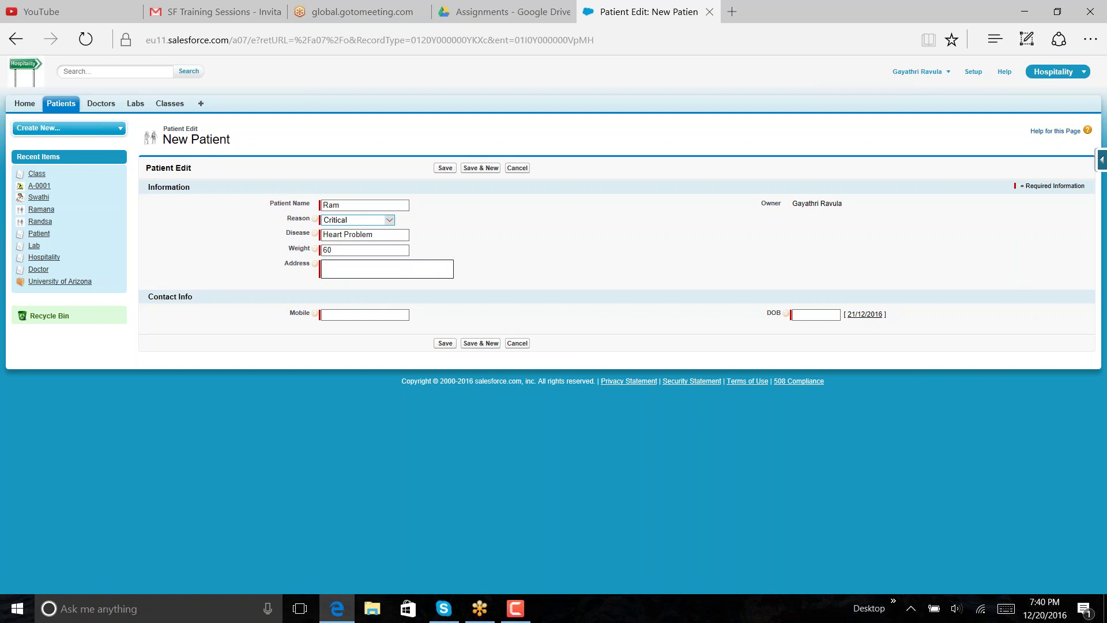
pyautogui.click(381, 314)
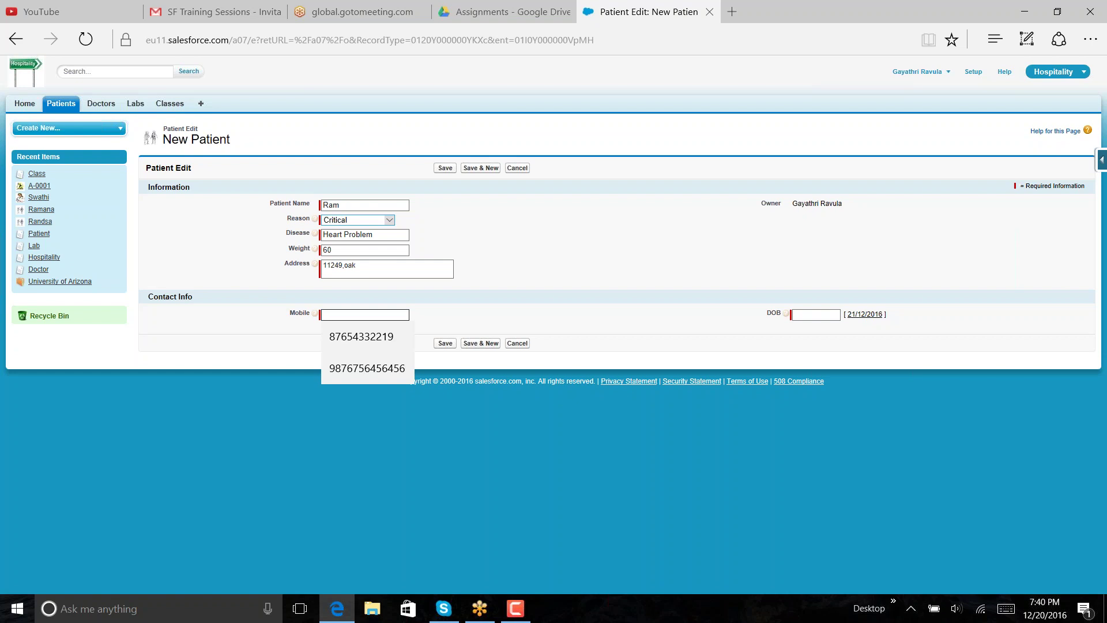
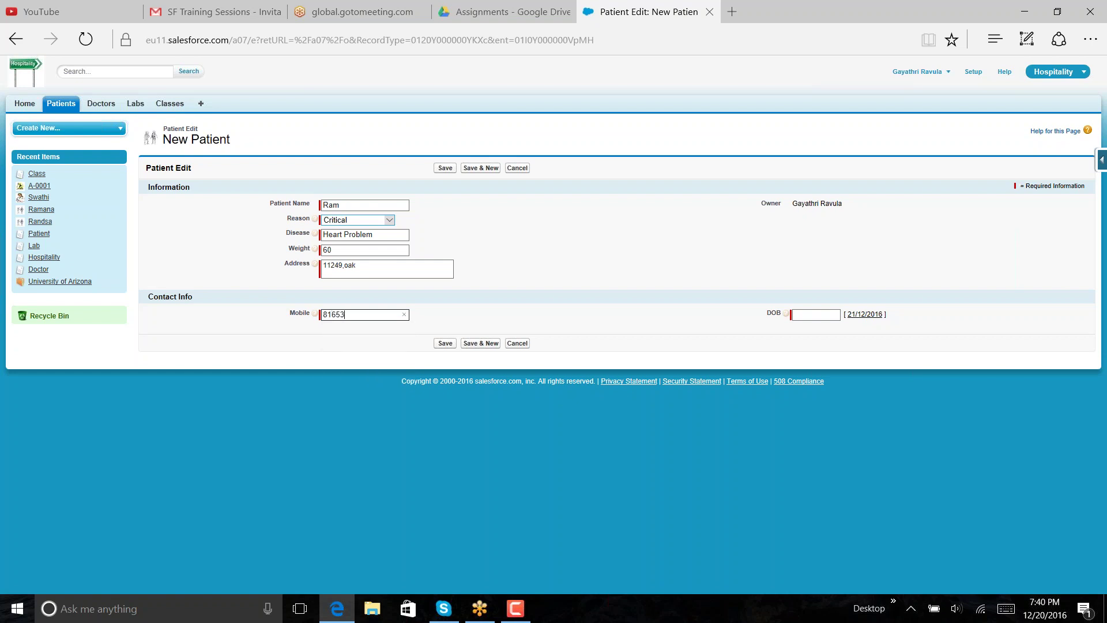
pyautogui.click(869, 316)
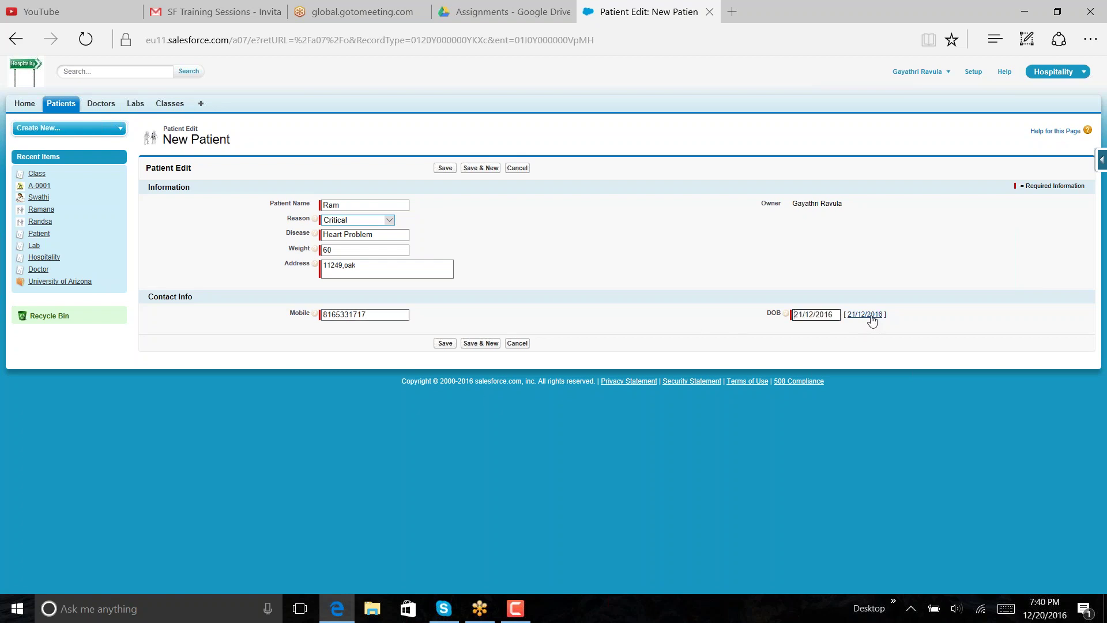
pyautogui.click(835, 314)
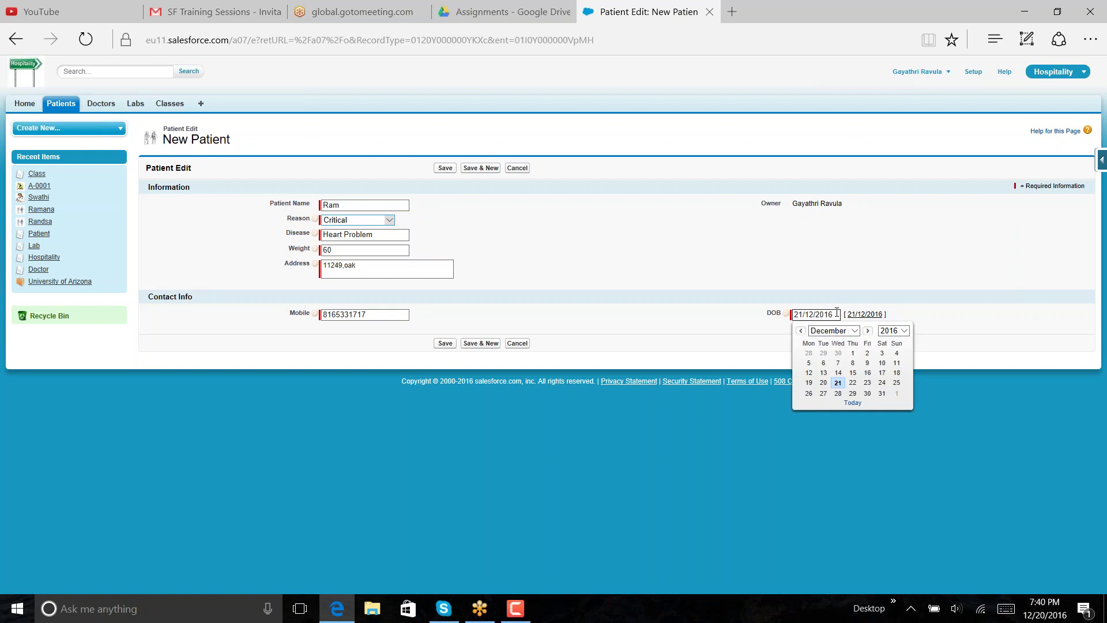
pyautogui.click(905, 334)
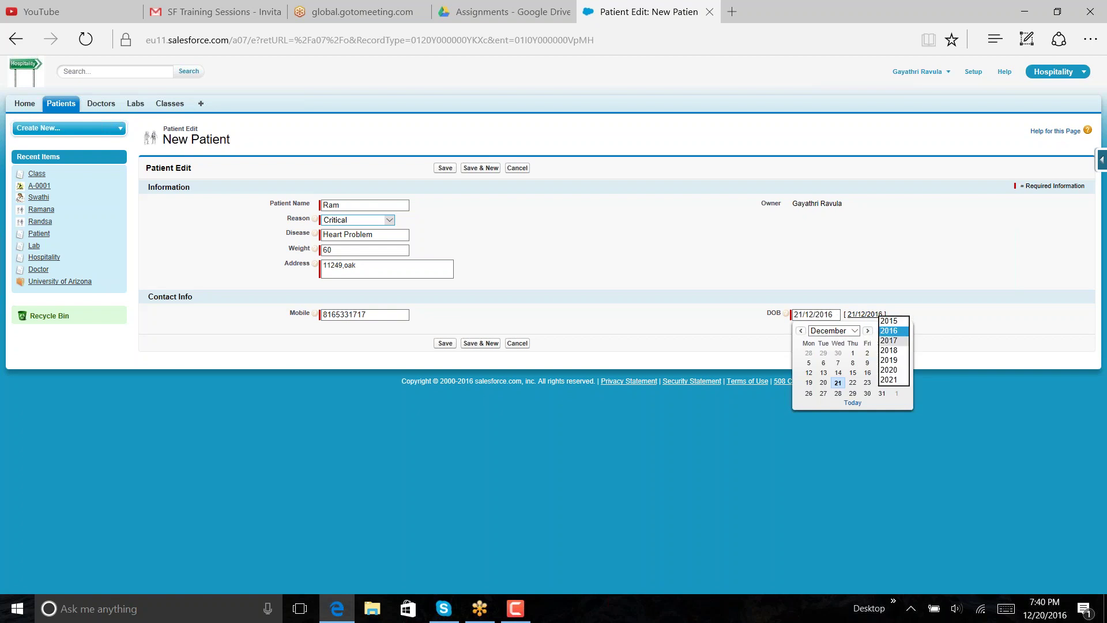
pyautogui.click(836, 316)
pyautogui.press('BackSpace')
pyautogui.press('BackSpace')
pyautogui.press('BackSpace')
pyautogui.press('BackSpace')
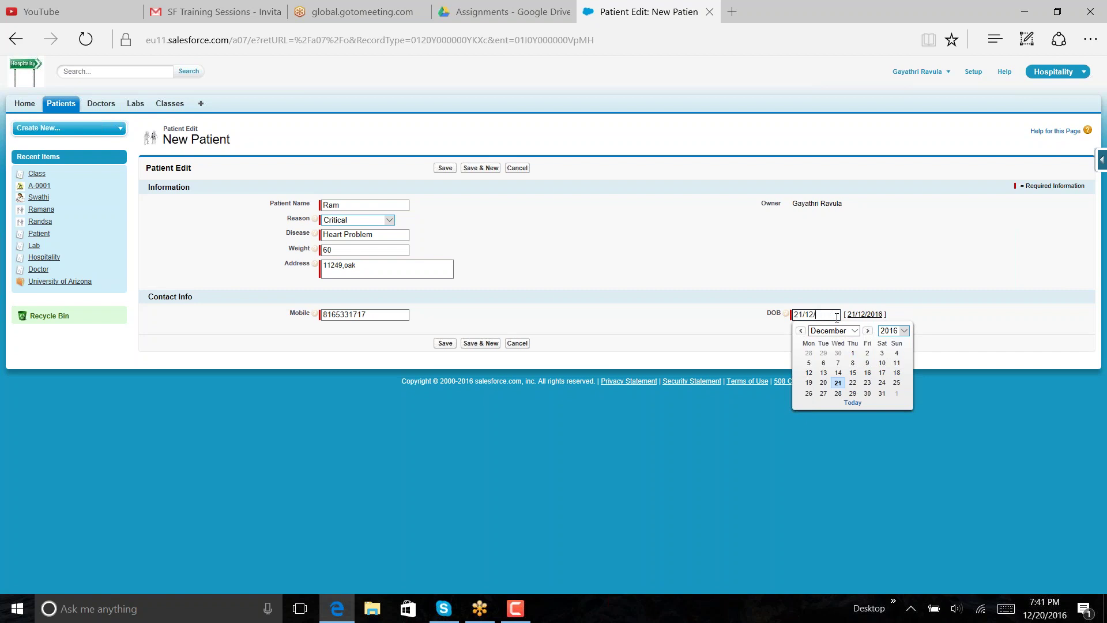
pyautogui.write('1950')
pyautogui.click(933, 243)
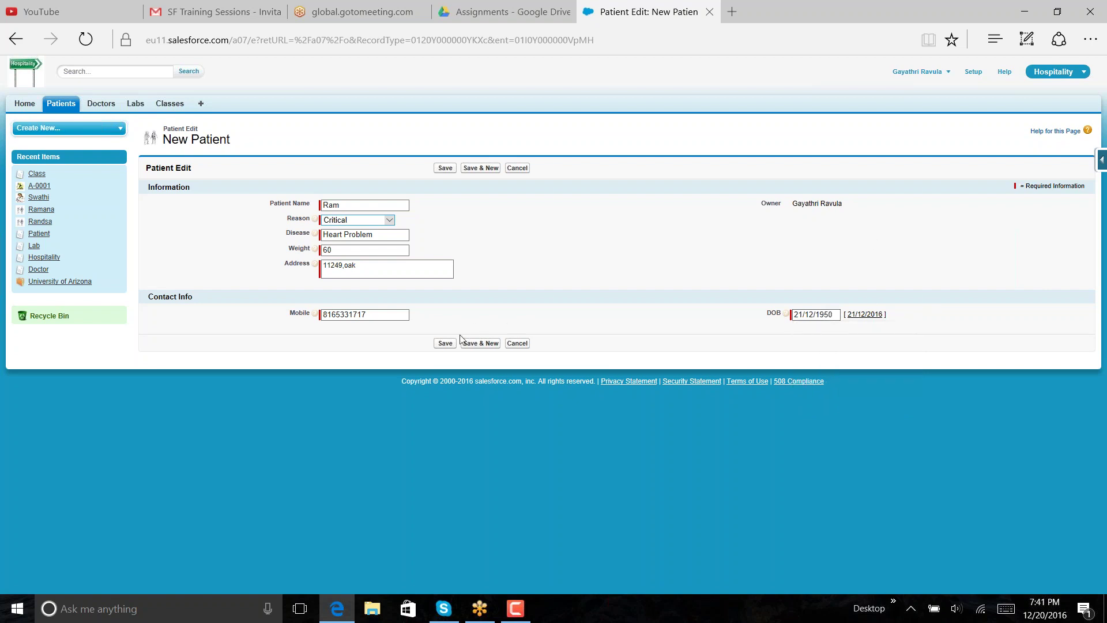
pyautogui.click(444, 342)
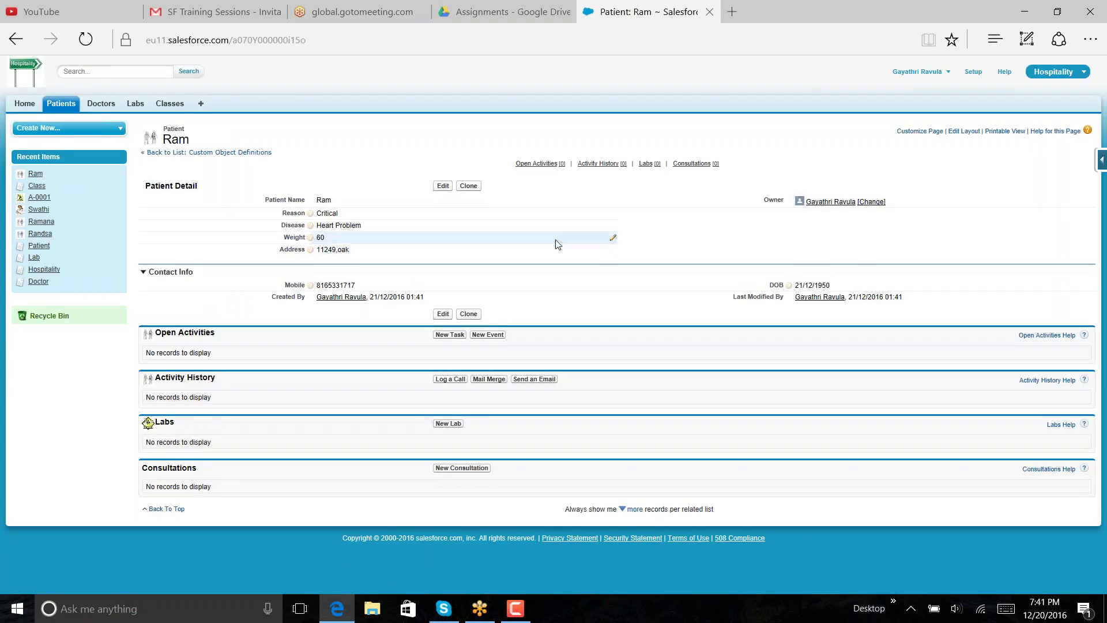
# - Start a new consultation for the patient with Consultation Id cst-0002
pyautogui.click(476, 468)
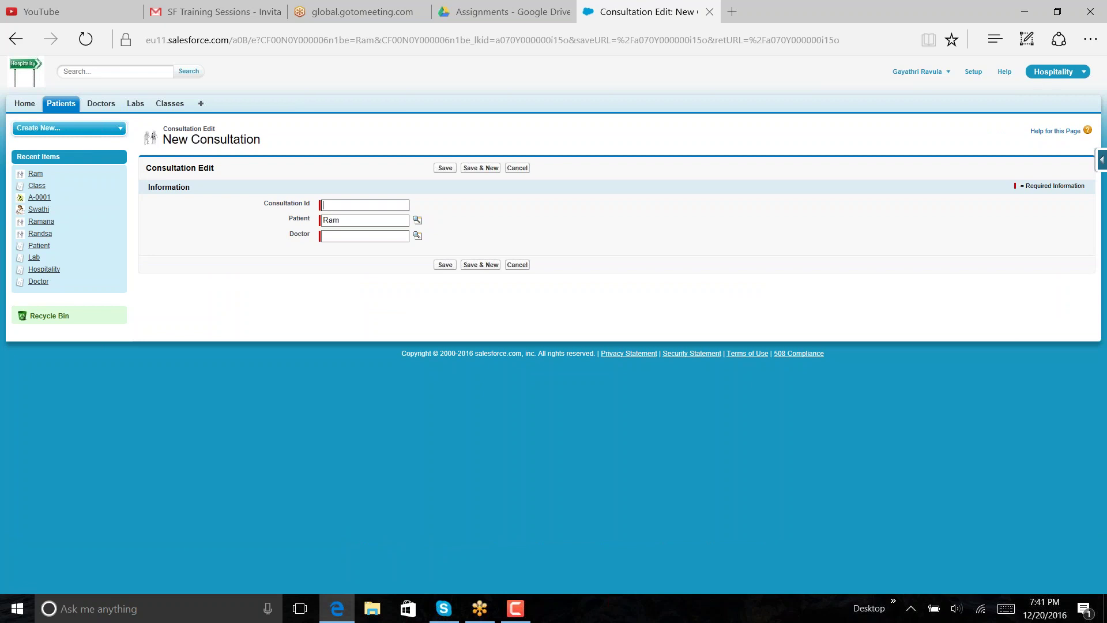
pyautogui.write('c')
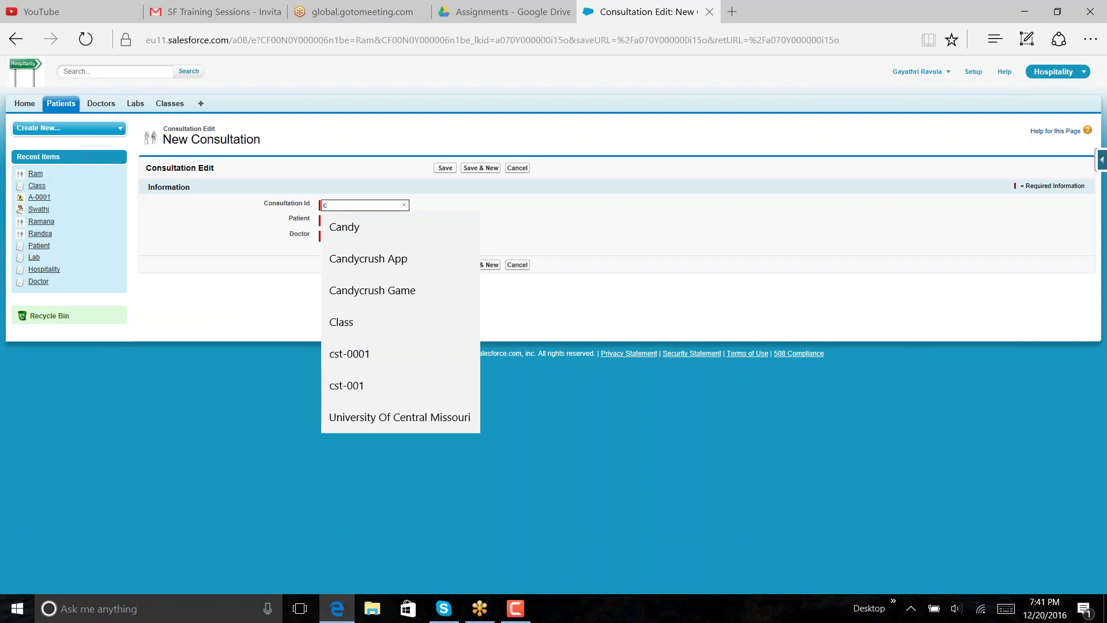
pyautogui.press('BackSpace')
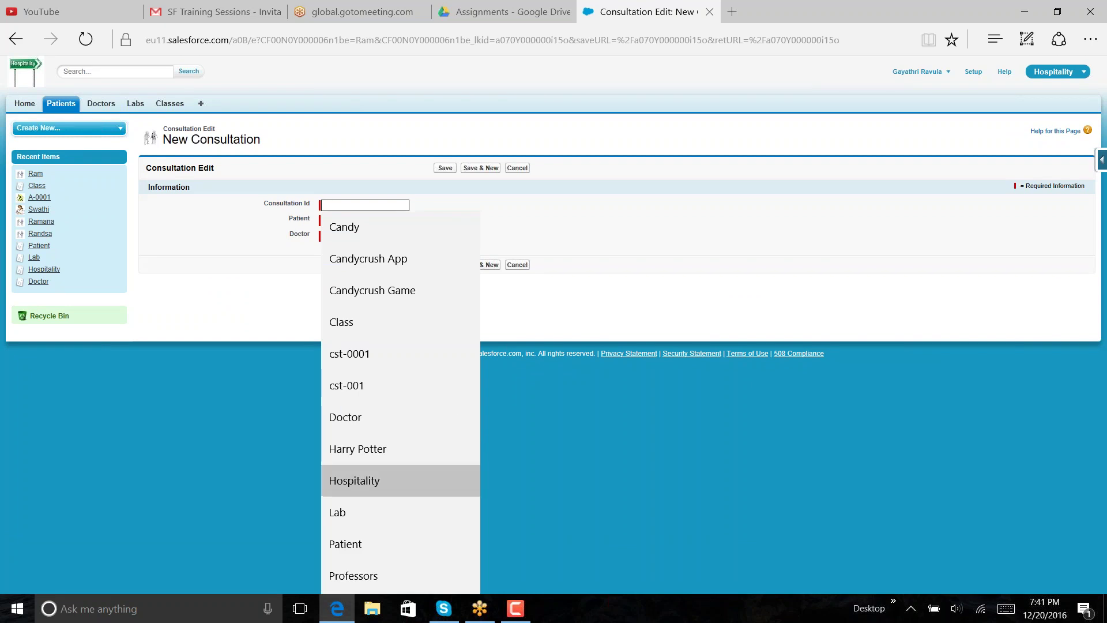
pyautogui.click(354, 481)
pyautogui.press('Down')
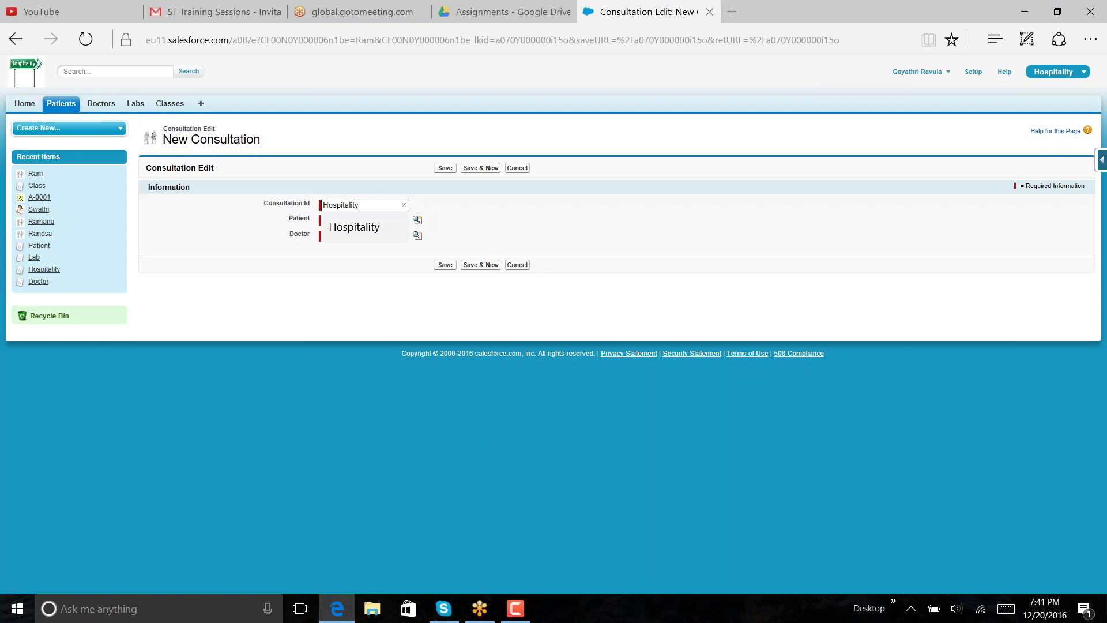
pyautogui.press('BackSpace')
pyautogui.press('BackSpace')
pyautogui.press('BackSpace')
pyautogui.press('BackSpace')
pyautogui.press('BackSpace')
pyautogui.press('BackSpace')
pyautogui.press('BackSpace')
pyautogui.press('BackSpace')
pyautogui.press('BackSpace')
pyautogui.press('BackSpace')
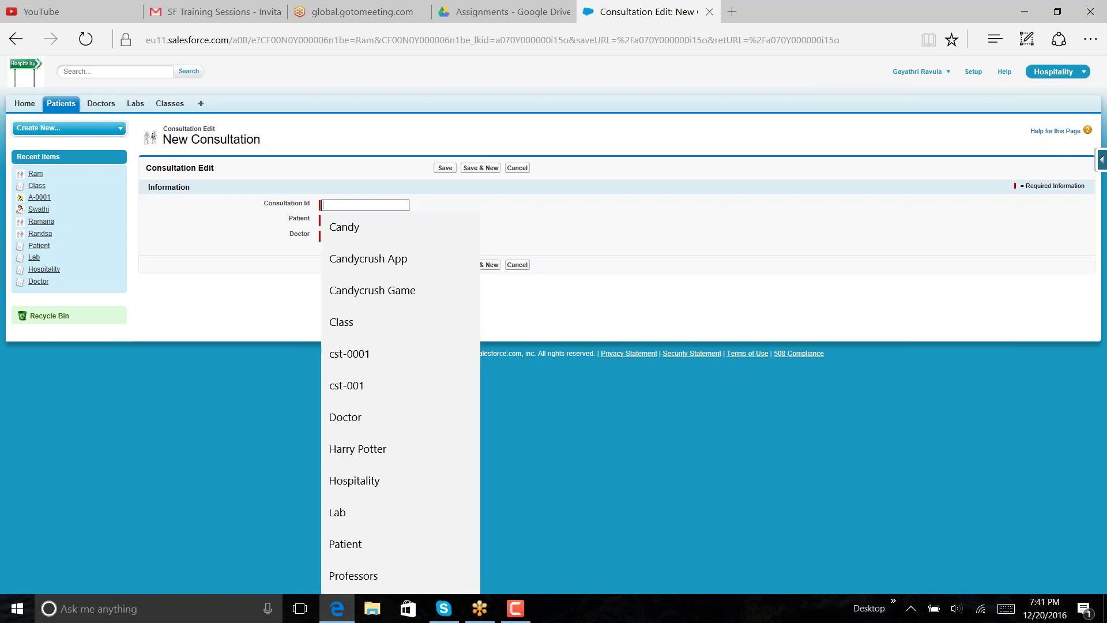
pyautogui.write('c')
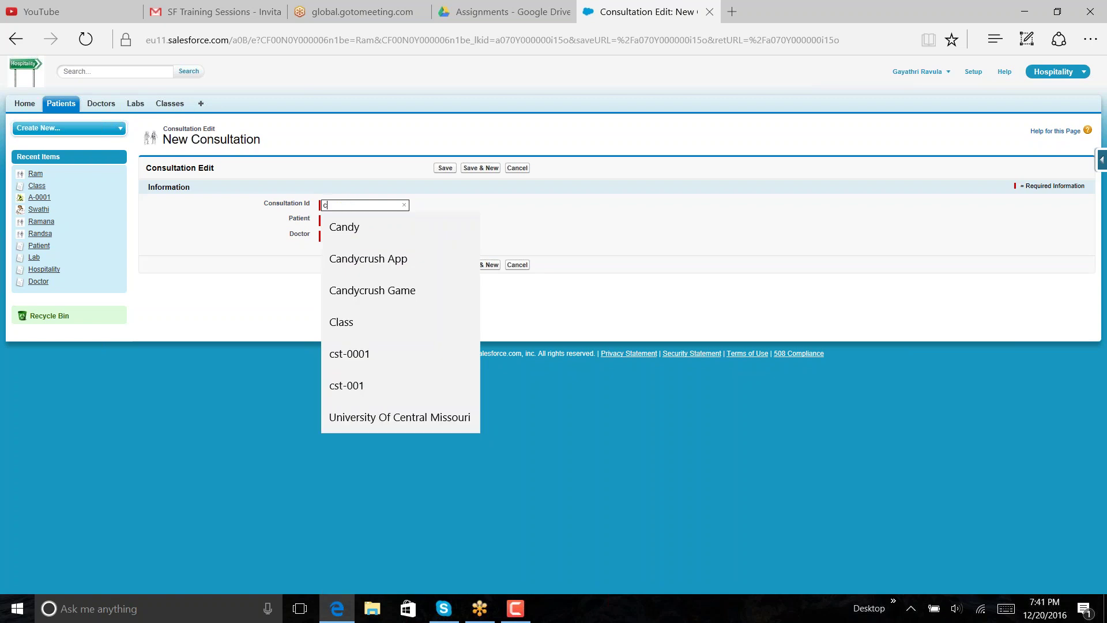
pyautogui.click(387, 356)
pyautogui.press('BackSpace')
pyautogui.write('2')
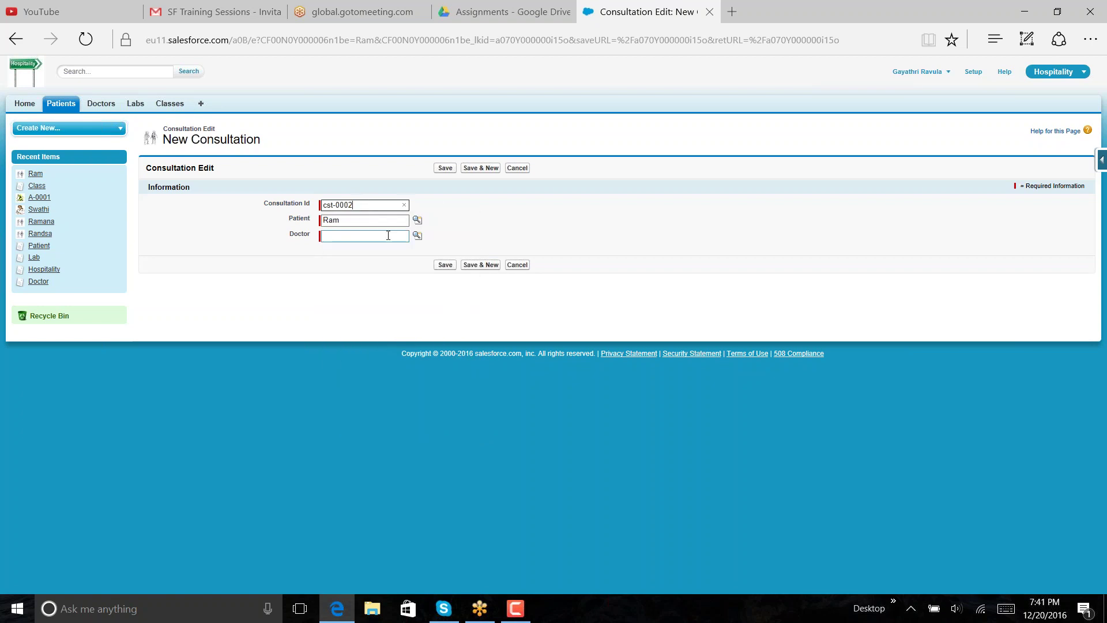
# - Pick the recently viewed doctor through the lookup and save the consultation
pyautogui.click(417, 236)
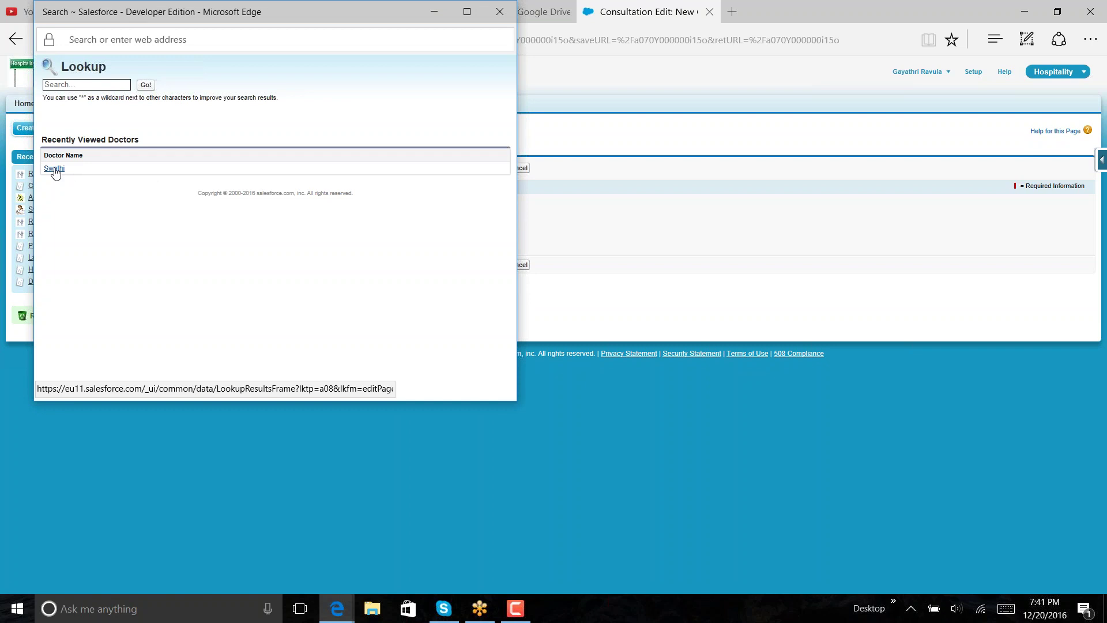
pyautogui.click(54, 168)
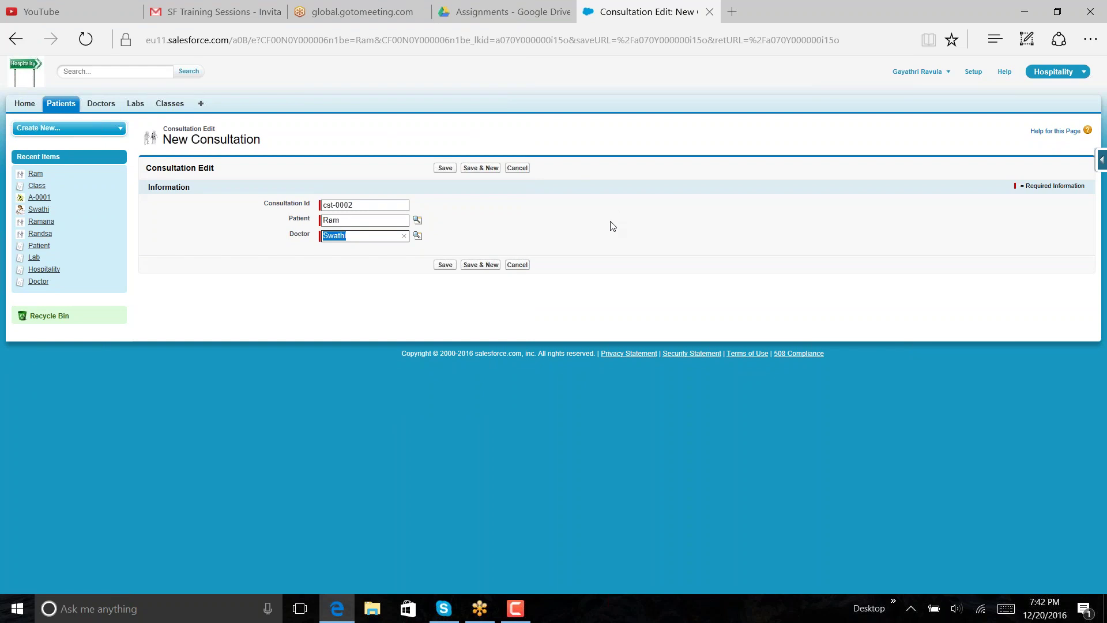
pyautogui.click(445, 267)
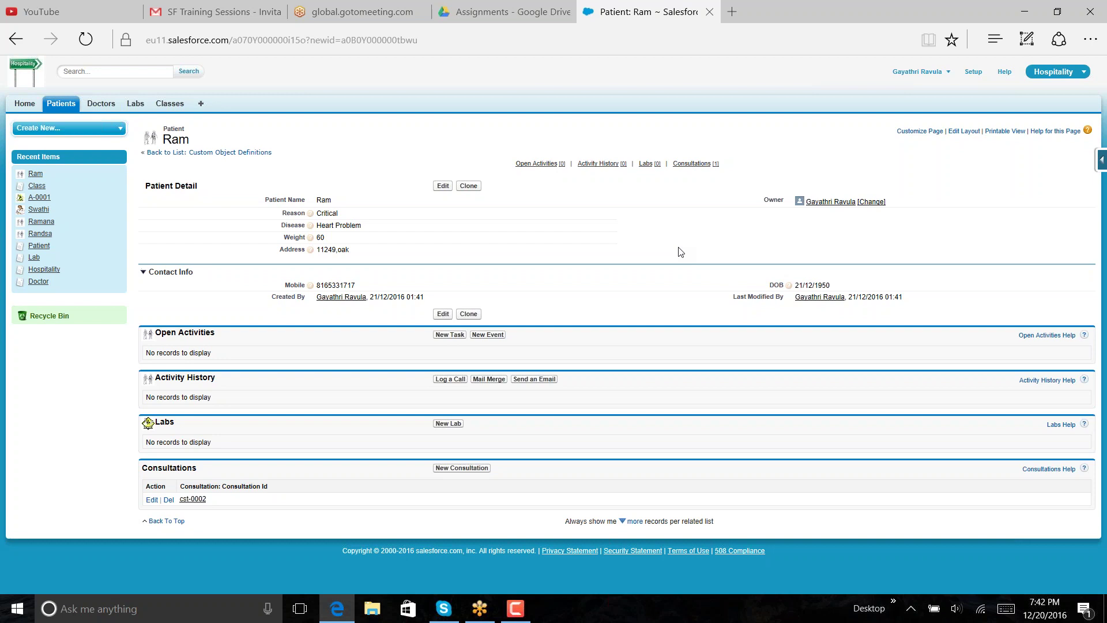
# - After confirming cst-0002 under Consultations, go to the Salesforce Setup area
pyautogui.click(973, 72)
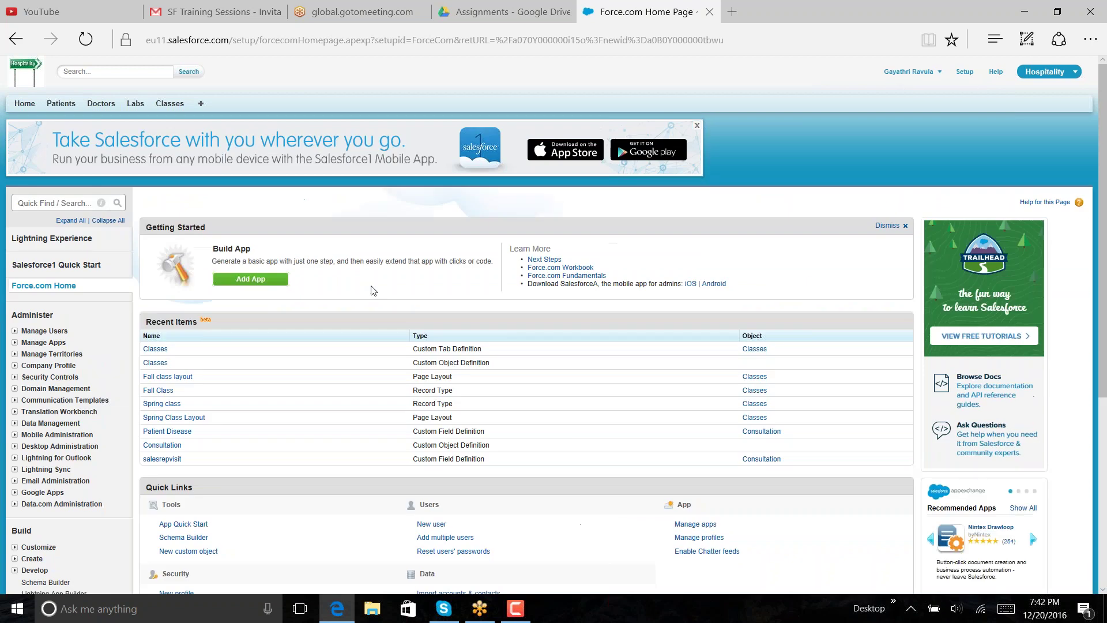
# - Go through Create > Objects > Consultation and open the Patient Disease formula field
pyautogui.scroll(-3, 371, 290)
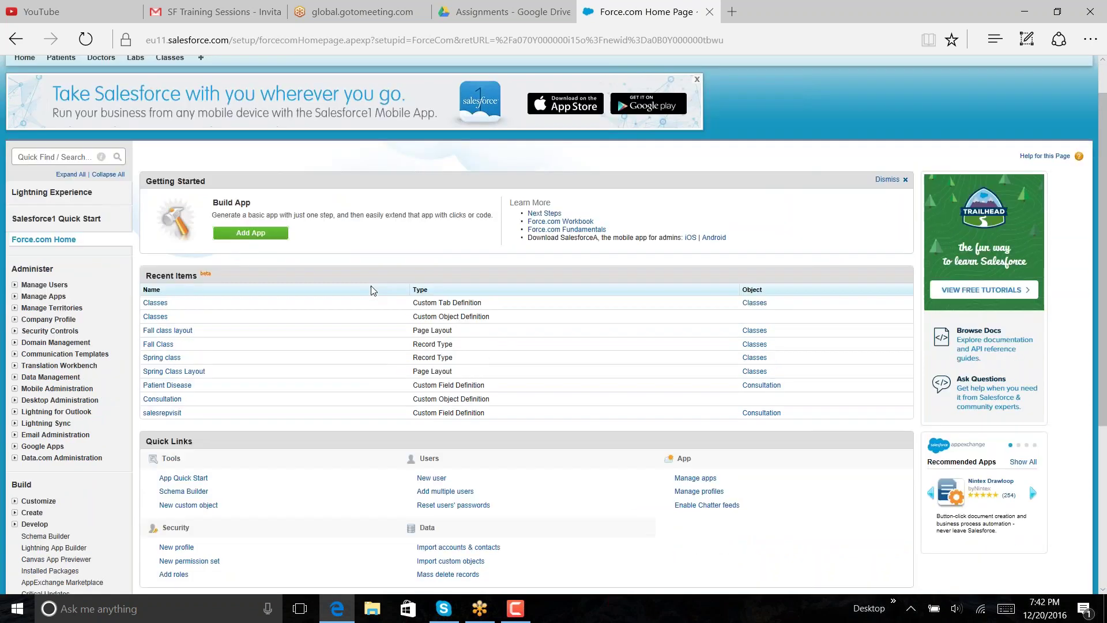
pyautogui.click(32, 357)
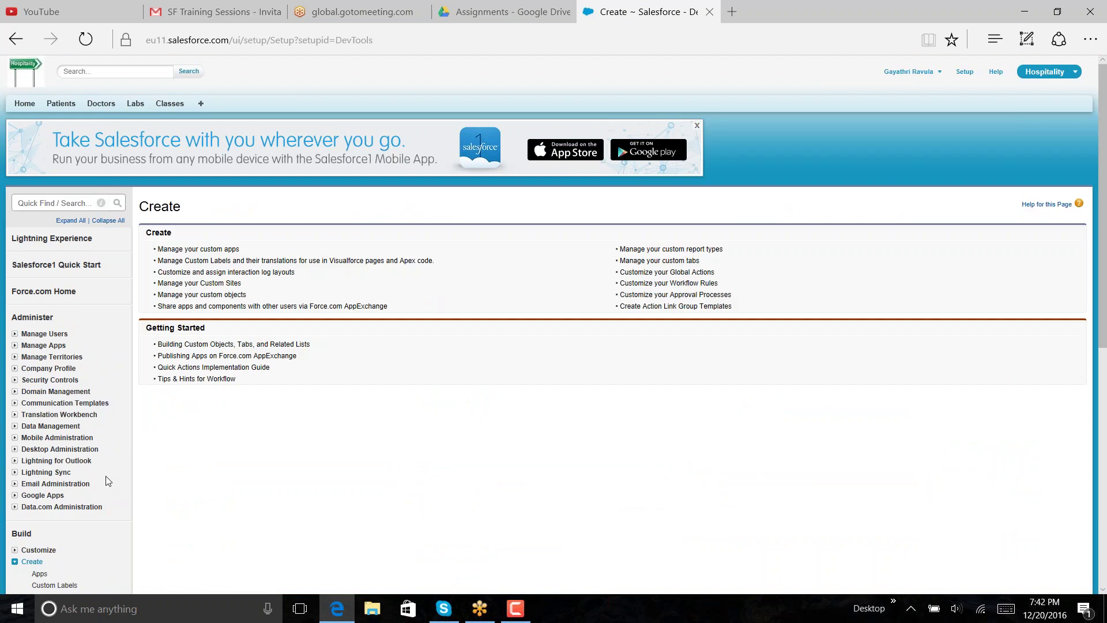
pyautogui.scroll(-3, 107, 481)
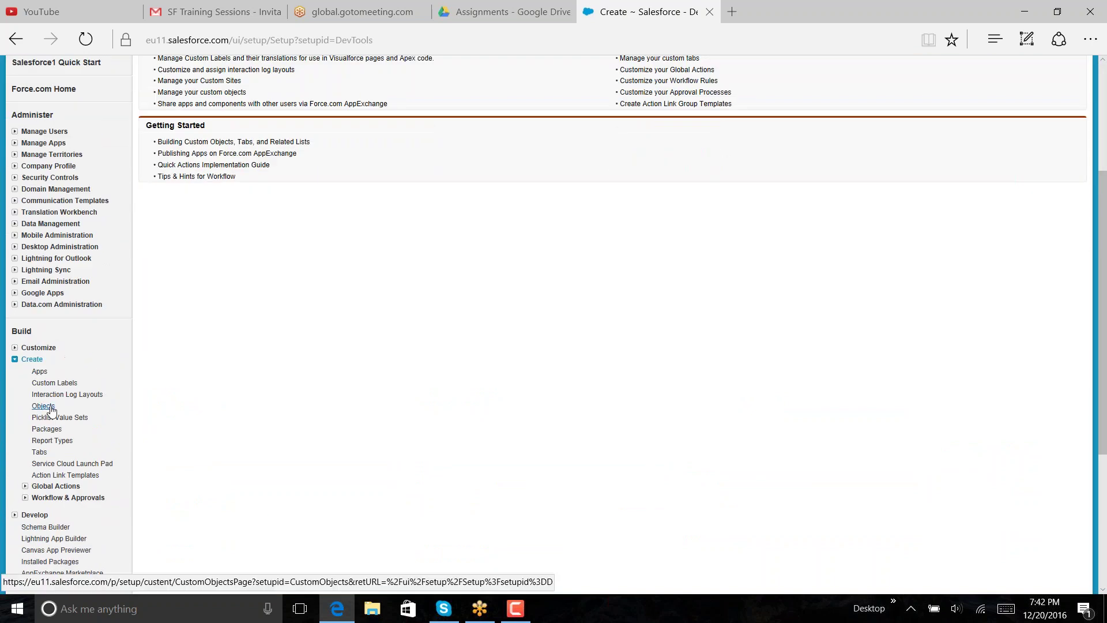
pyautogui.click(50, 407)
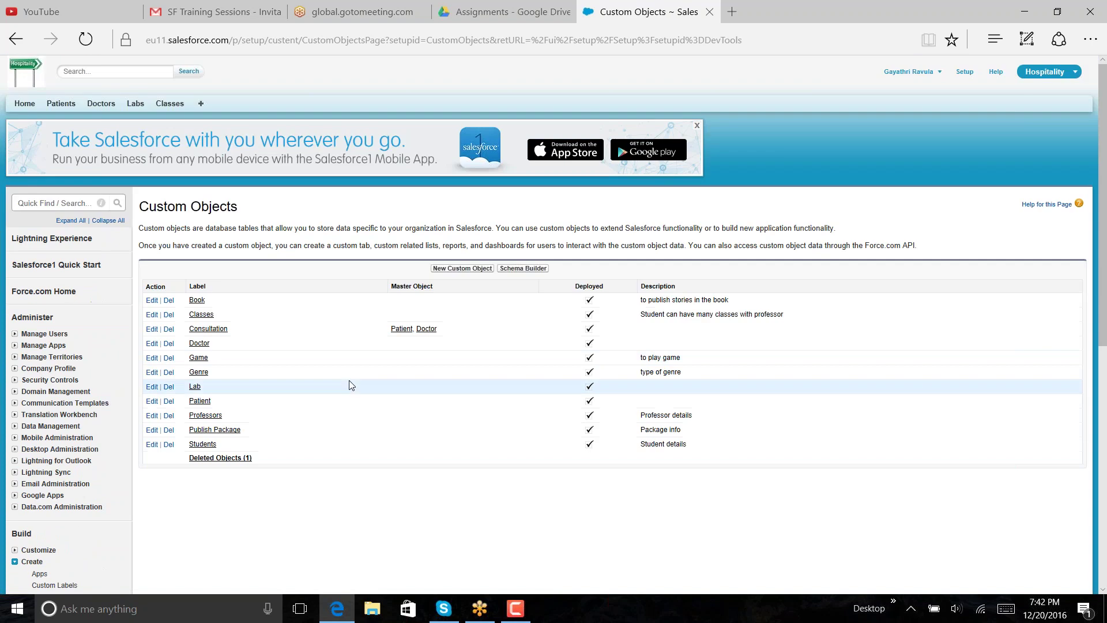
pyautogui.click(218, 332)
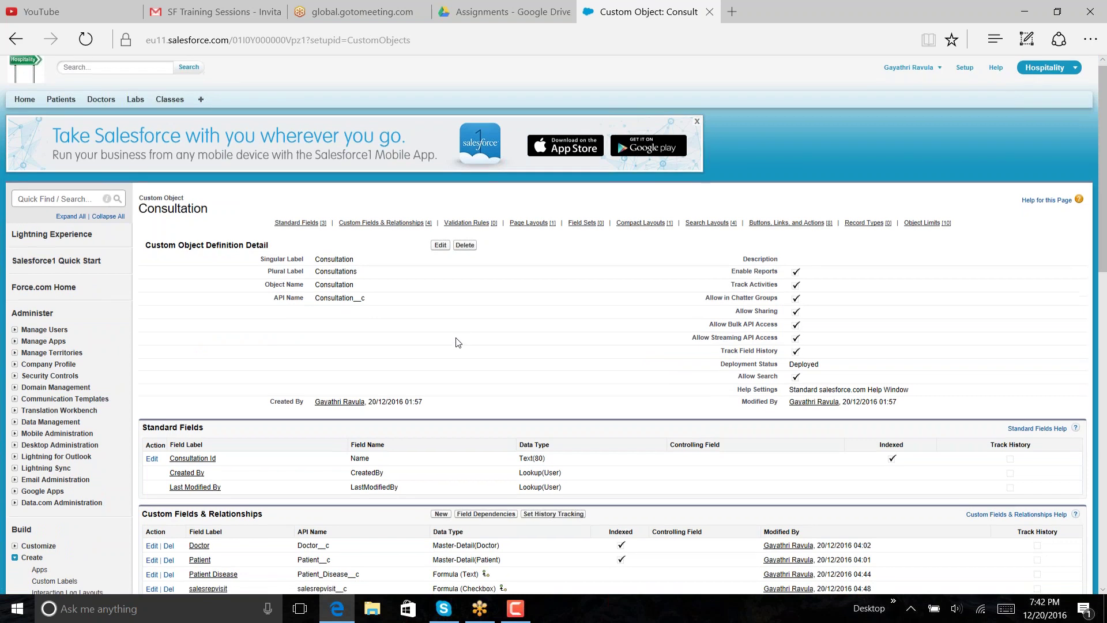
pyautogui.scroll(-5, 455, 343)
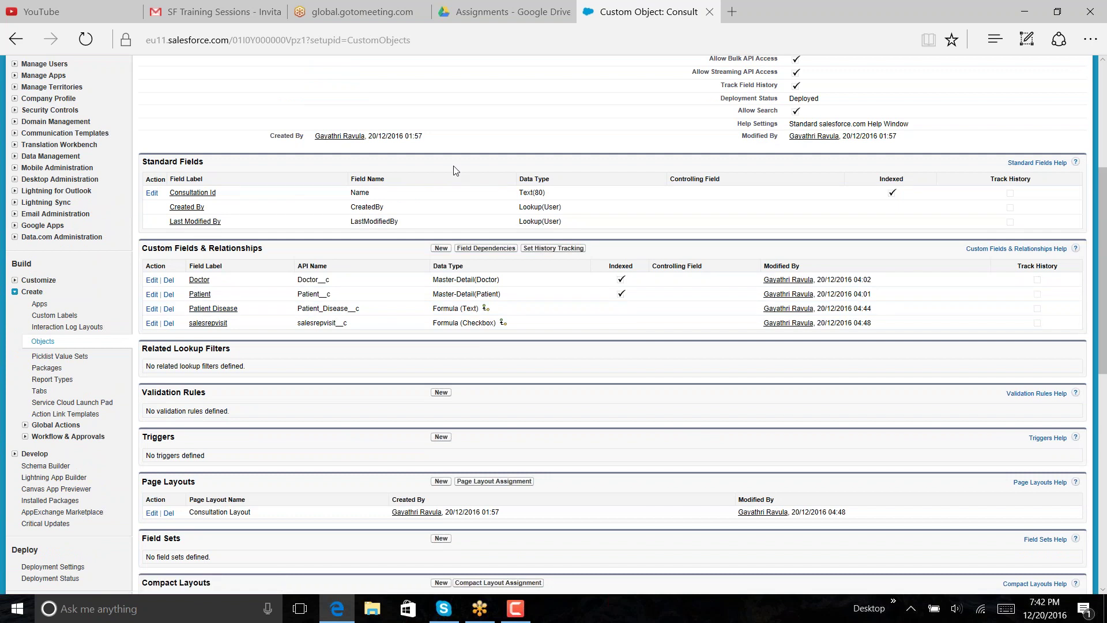
pyautogui.scroll(5, 453, 170)
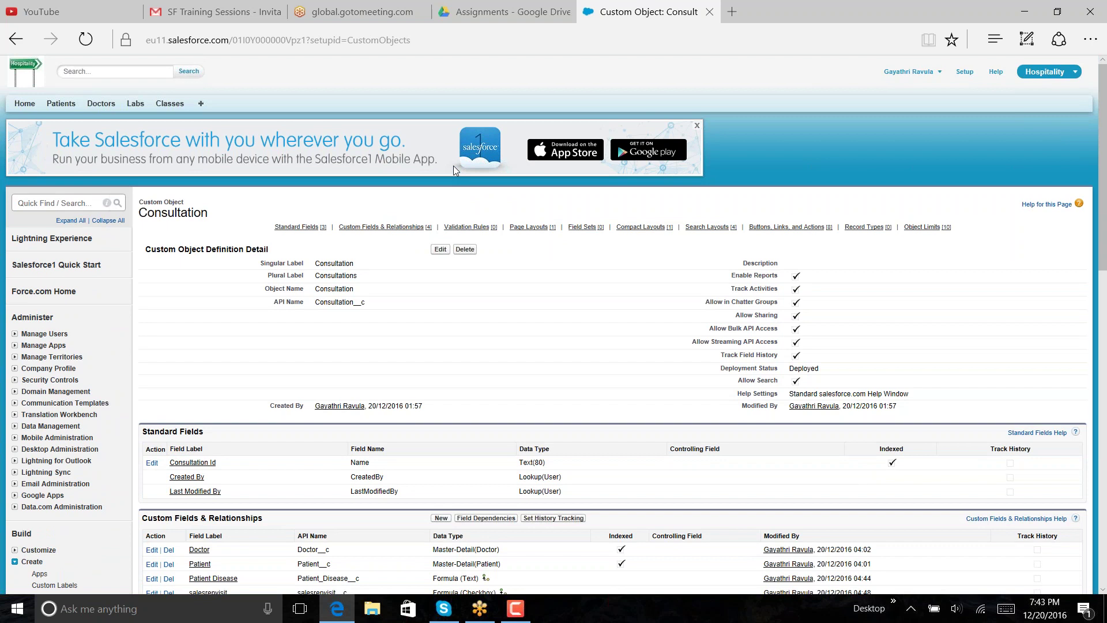
pyautogui.scroll(-6, 453, 167)
pyautogui.click(206, 242)
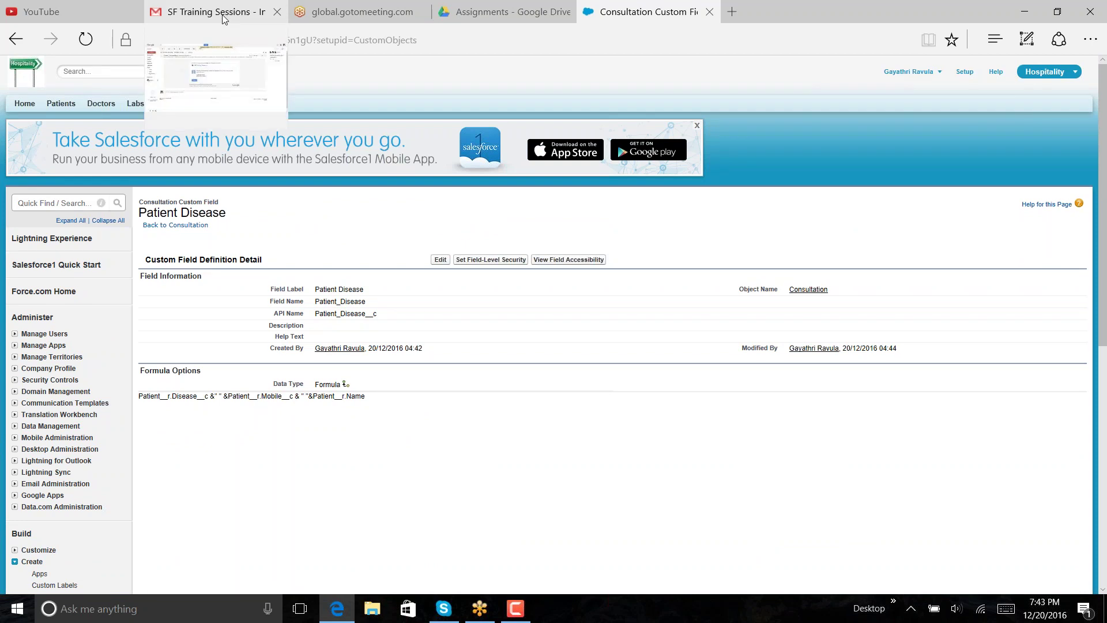
pyautogui.click(531, 16)
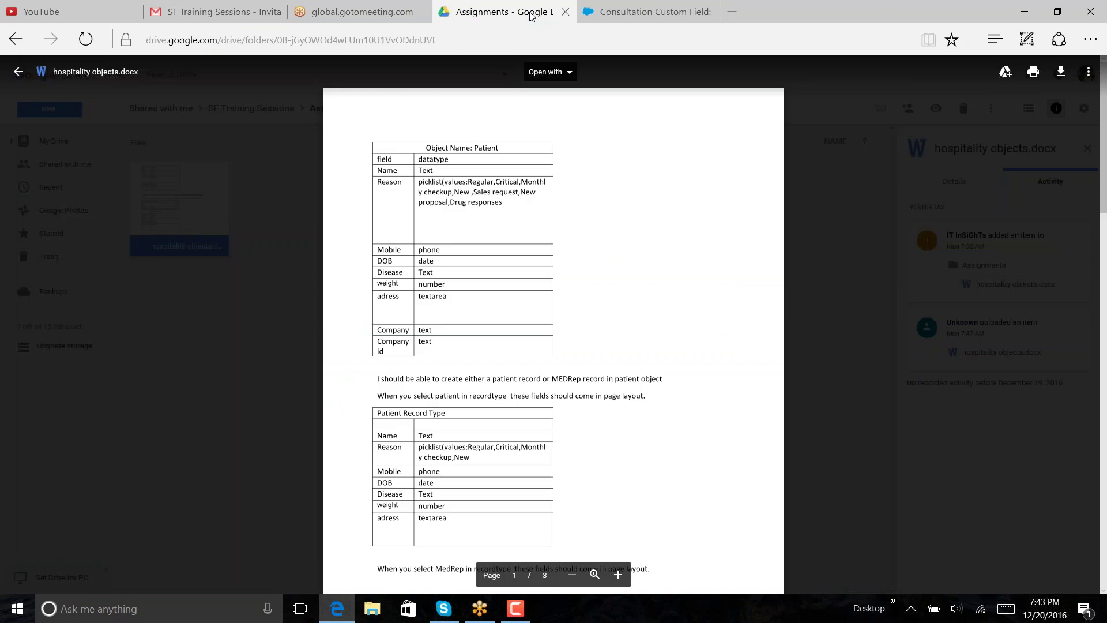
pyautogui.scroll(-10, 722, 416)
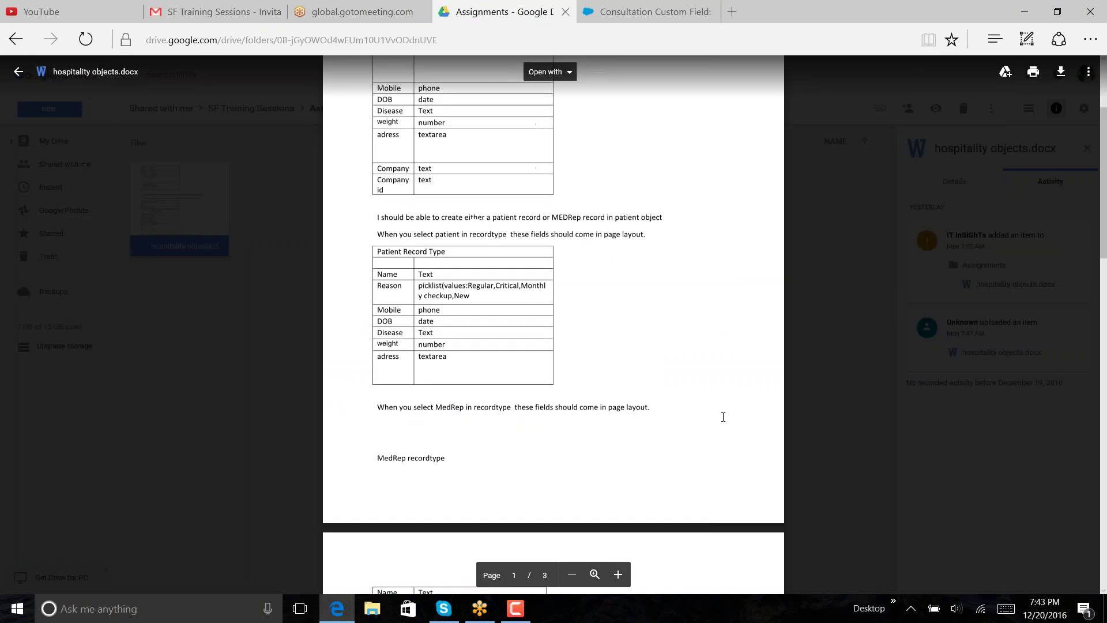
pyautogui.scroll(-10, 723, 416)
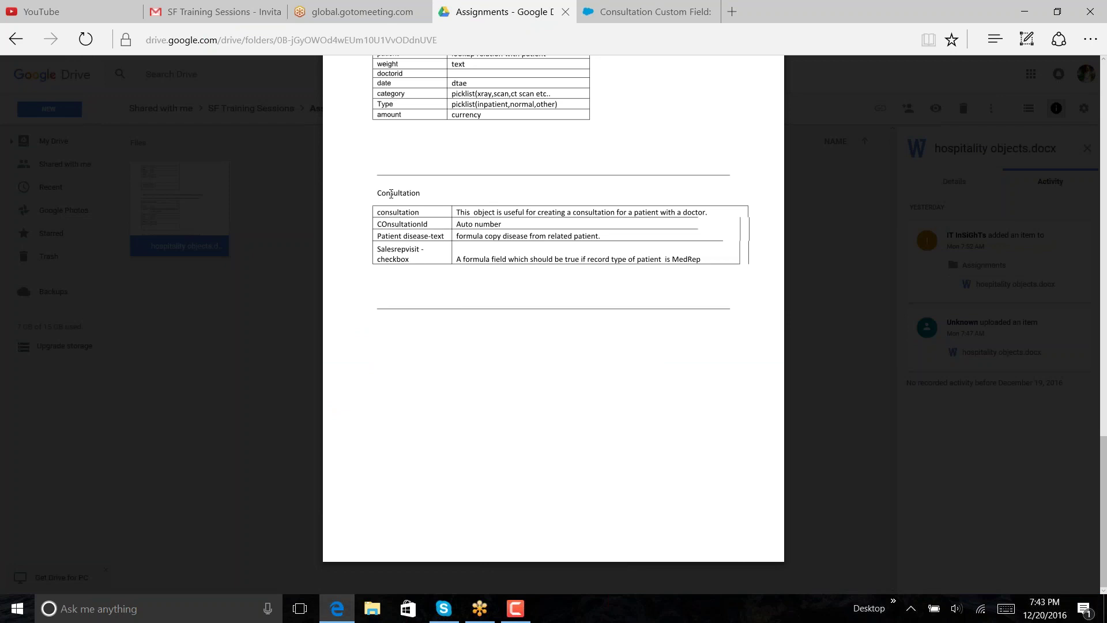
pyautogui.click(640, 9)
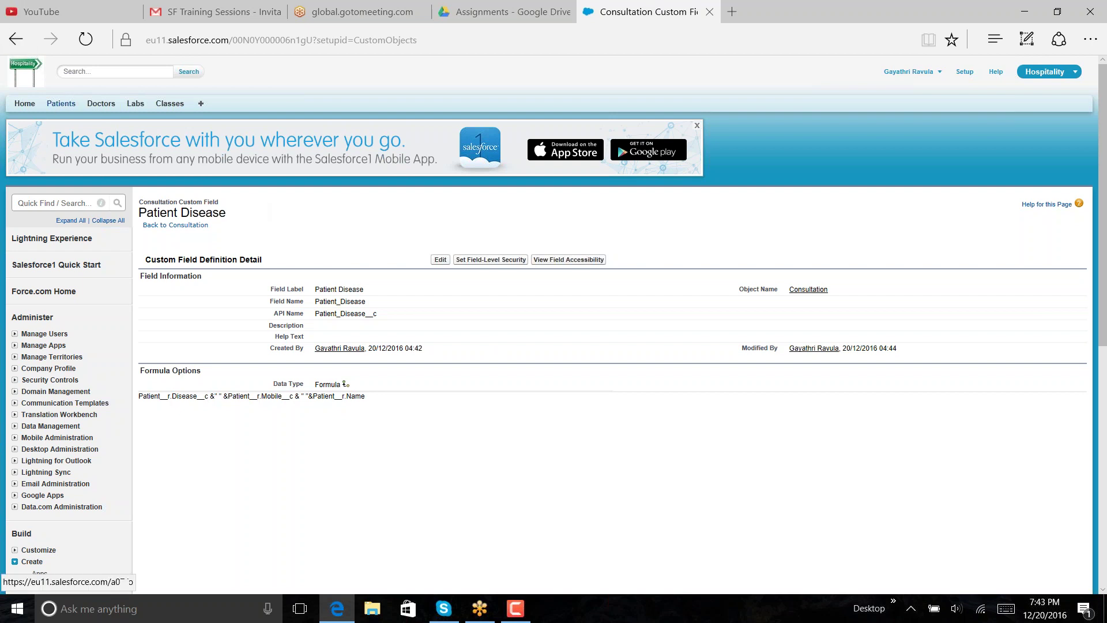
# - Open Patients in a new browser tab and view the first patient's consultation cst-0002
pyautogui.rightClick(63, 104)
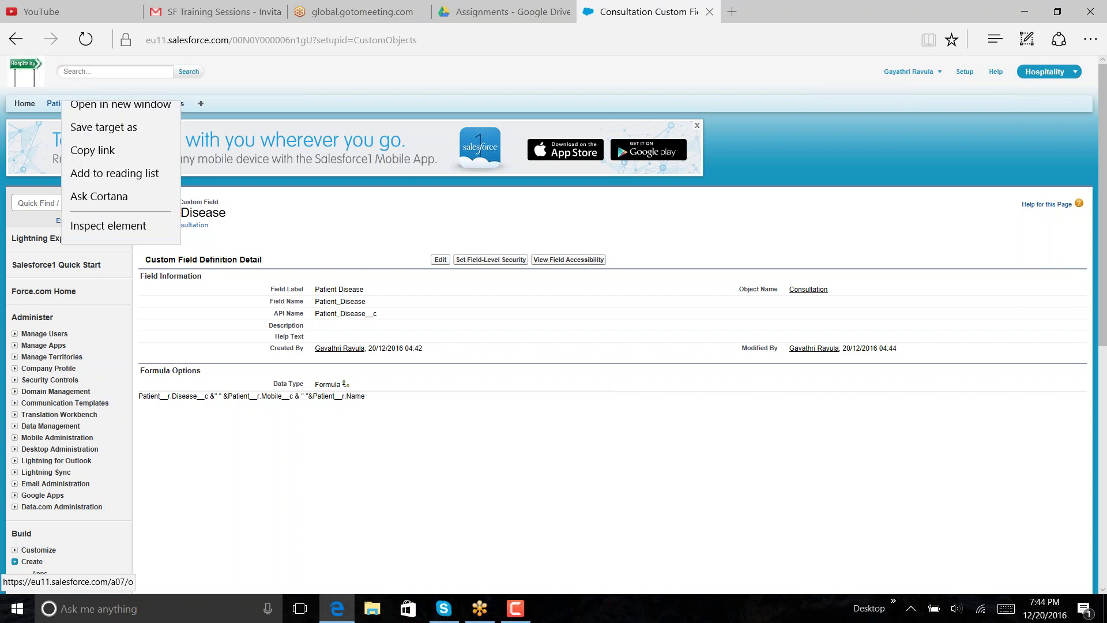
pyautogui.click(110, 117)
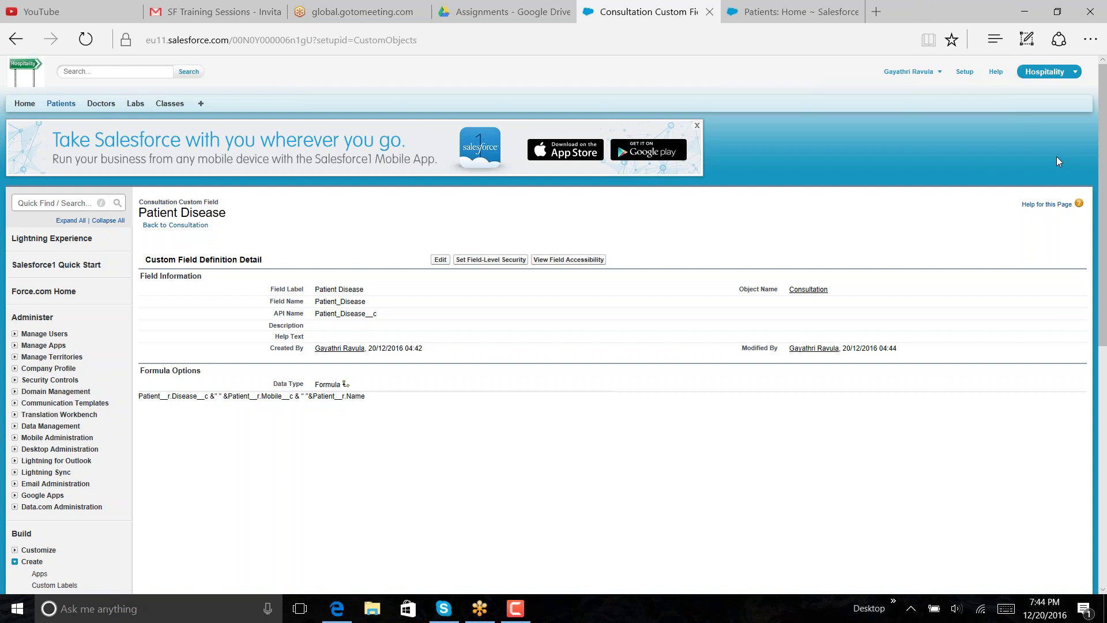
pyautogui.click(819, 13)
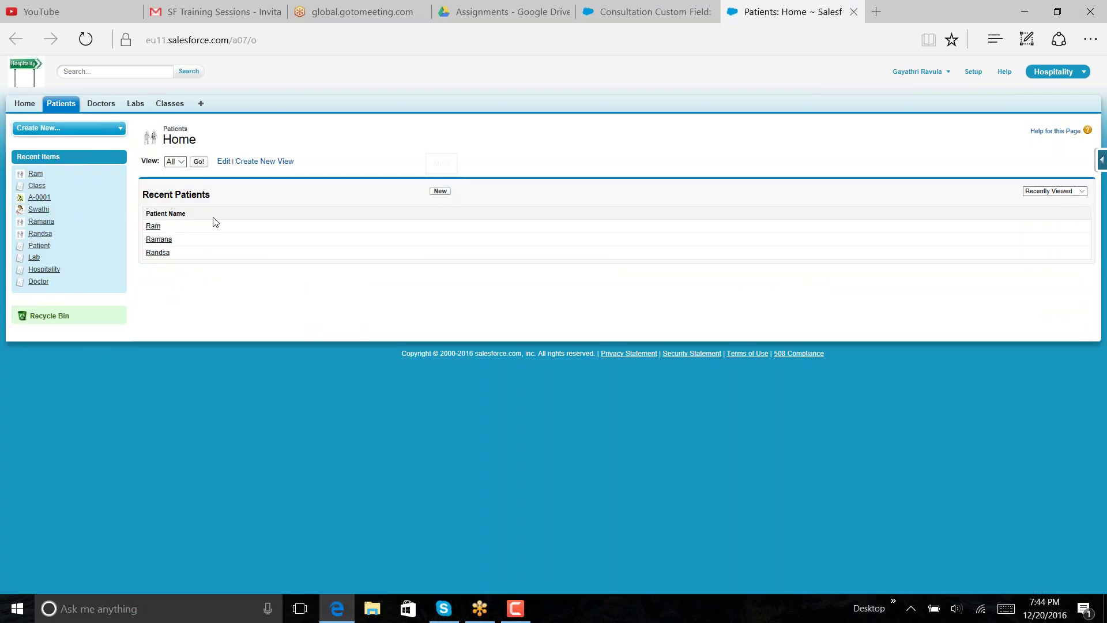
pyautogui.click(153, 226)
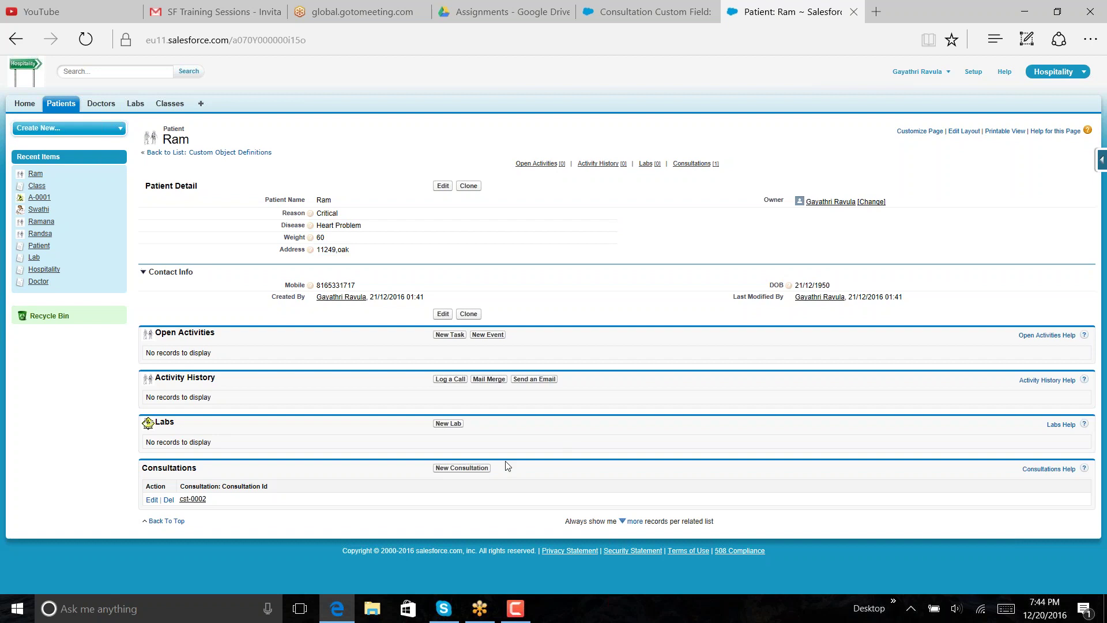
pyautogui.click(189, 500)
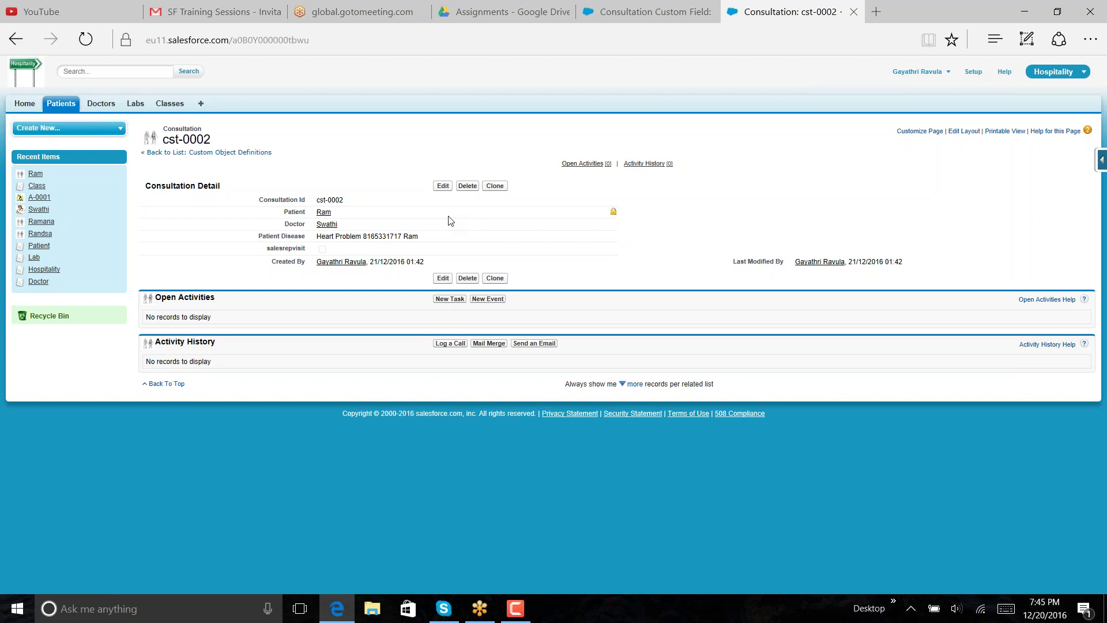
# - Look through a couple of patient records from Patients Home, then start a new patient
pyautogui.click(59, 106)
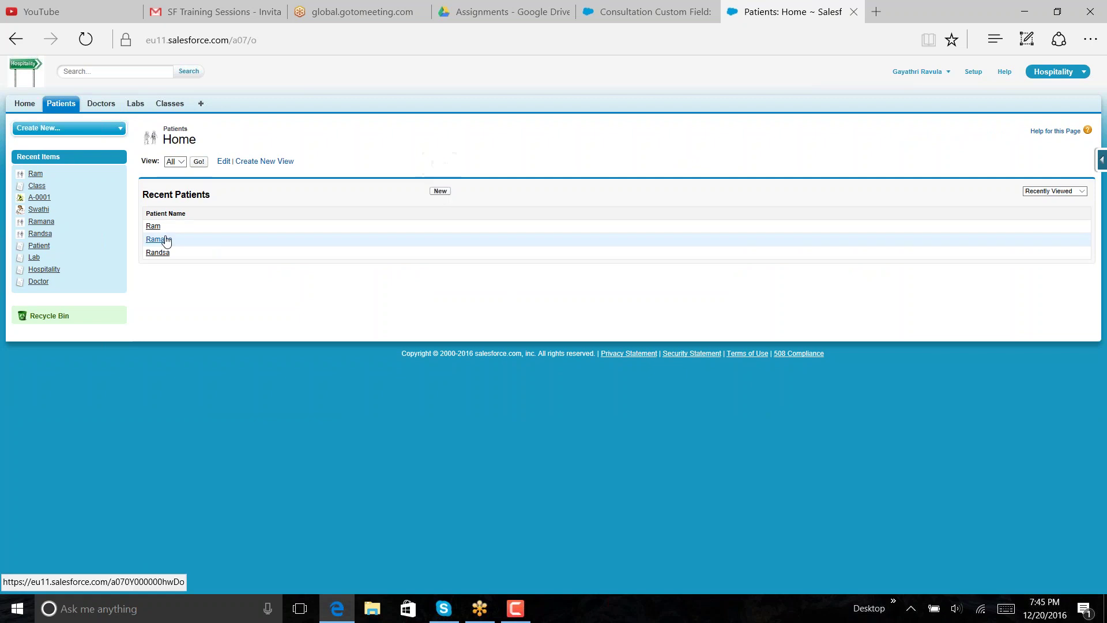
pyautogui.click(164, 256)
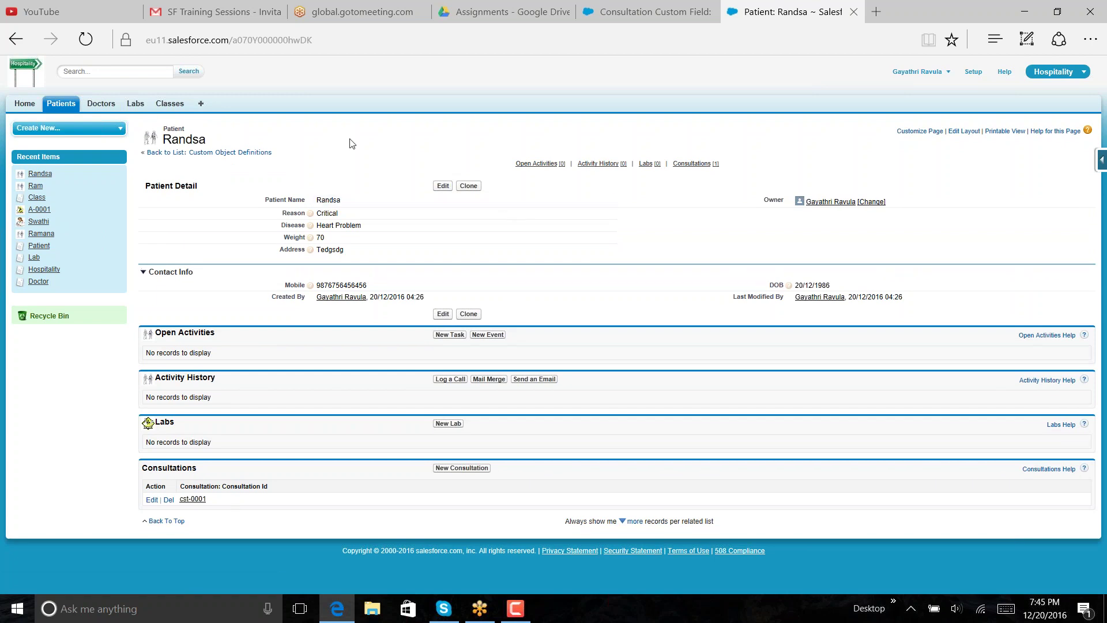
pyautogui.click(16, 41)
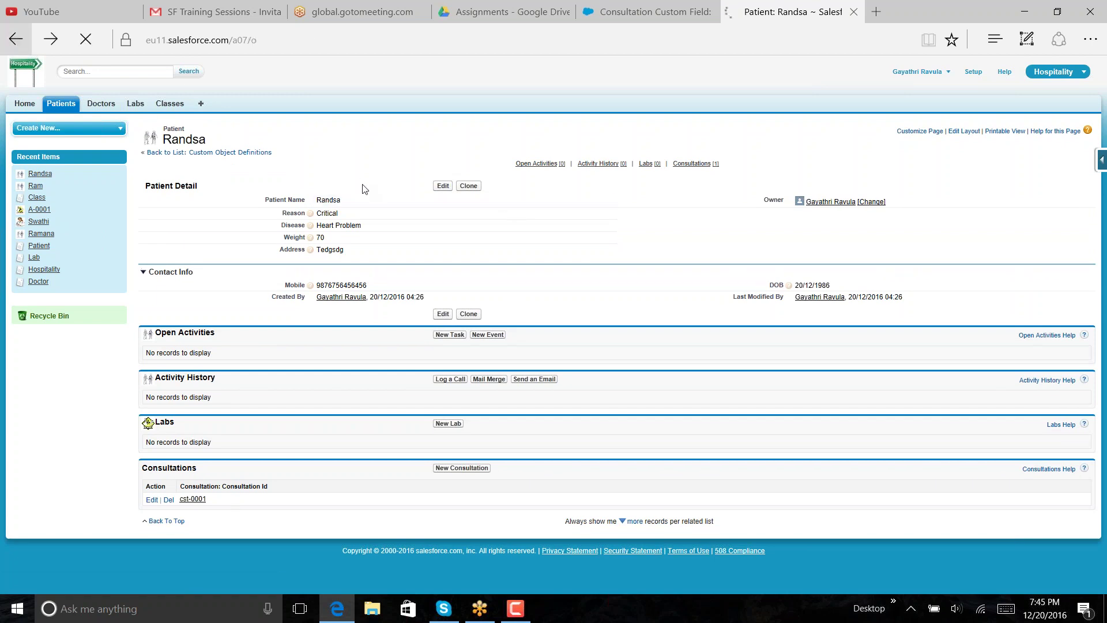
pyautogui.click(159, 239)
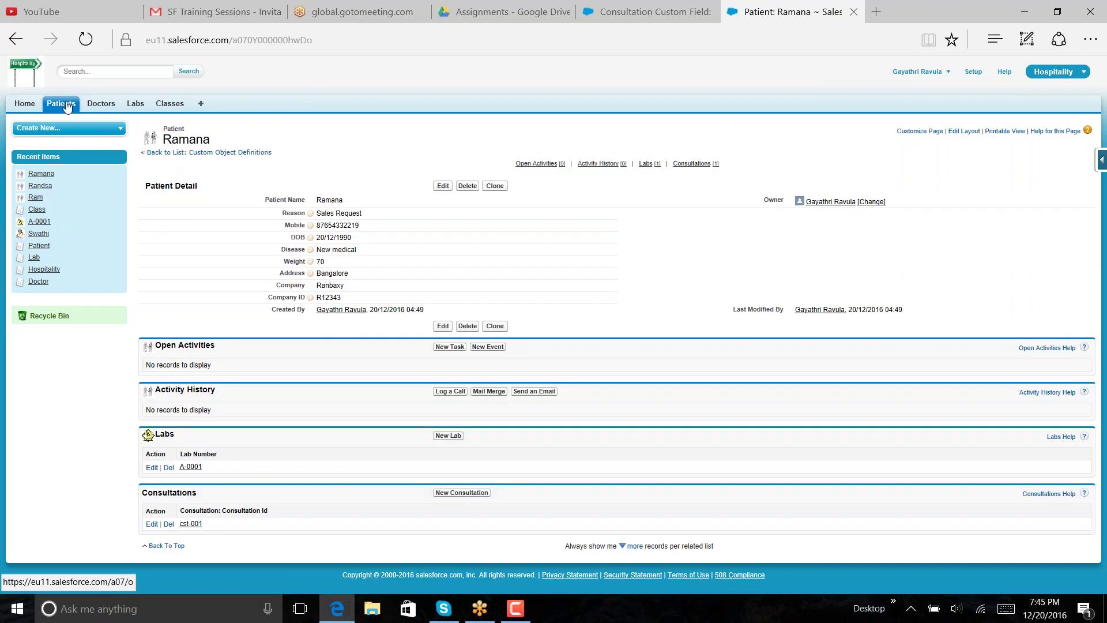
pyautogui.click(63, 108)
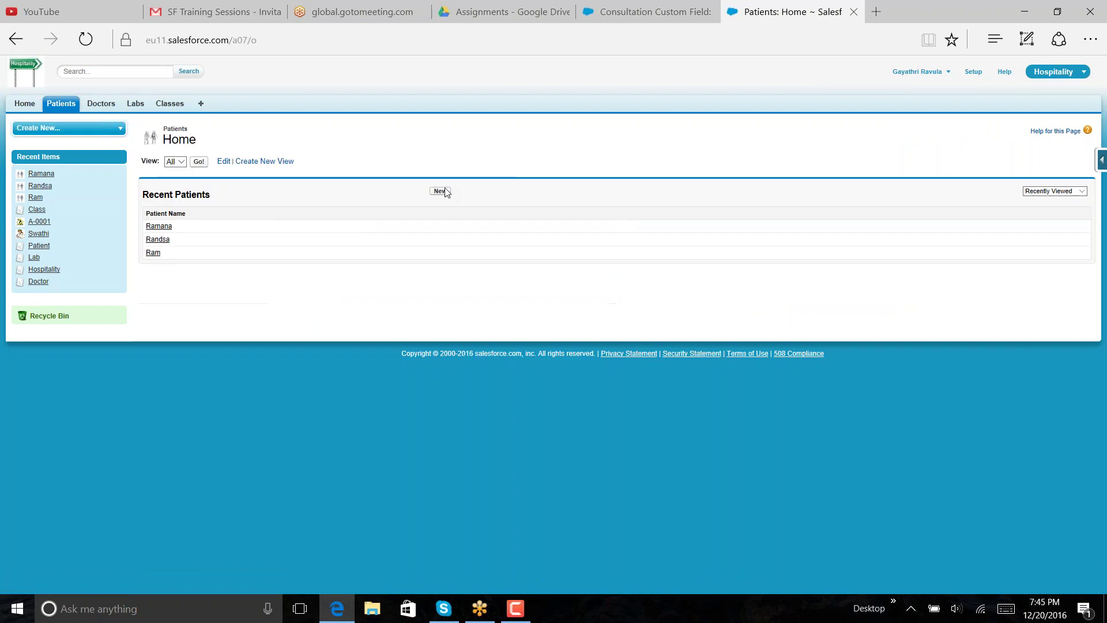
pyautogui.click(440, 192)
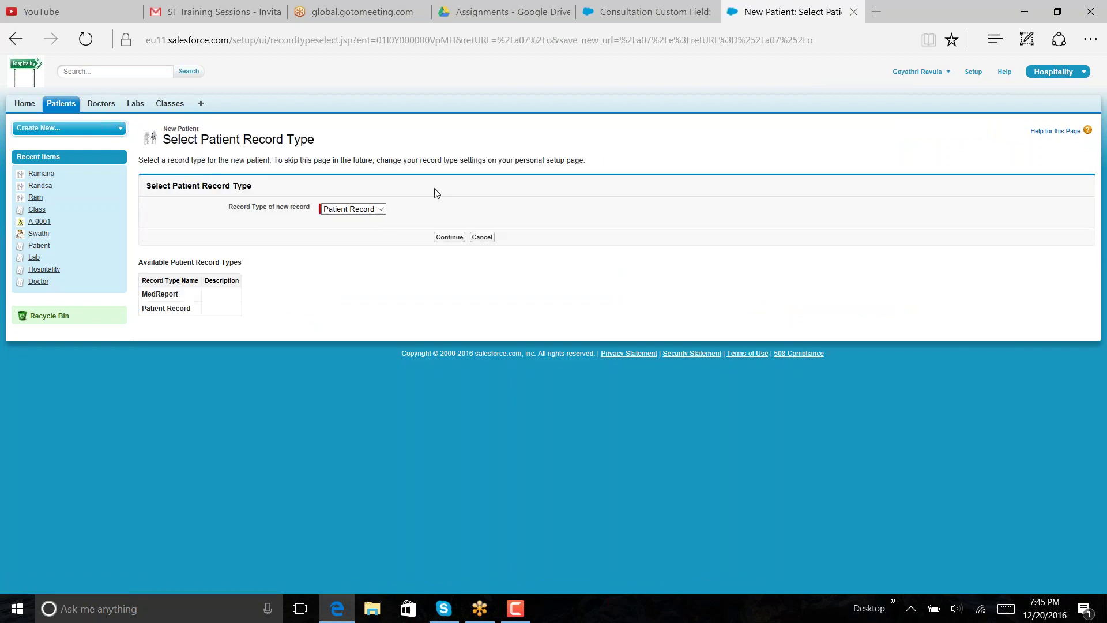
# - Choose the MedReport record type, then enter the patient's name and Reason Sales Request
pyautogui.click(381, 211)
pyautogui.click(375, 198)
pyautogui.click(449, 237)
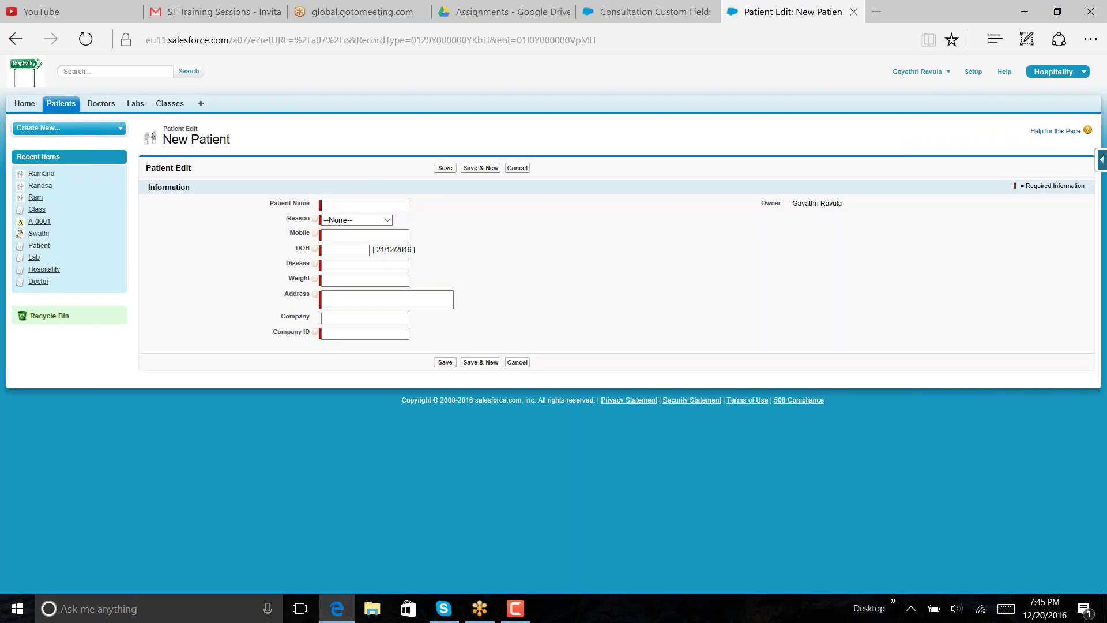
pyautogui.click(387, 204)
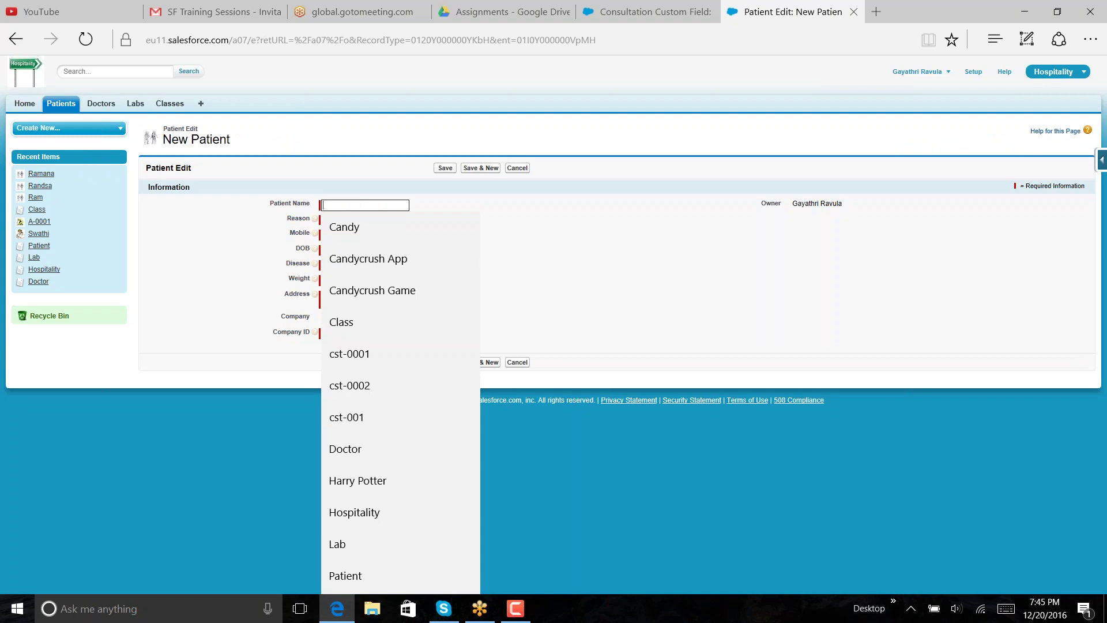
pyautogui.write('Sita')
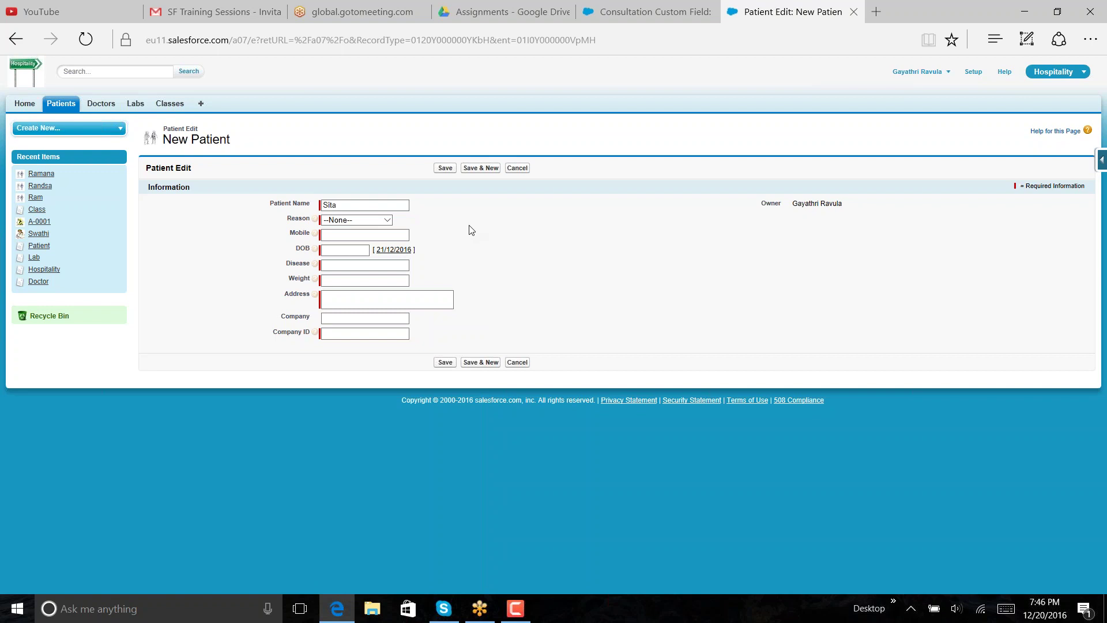
pyautogui.click(386, 222)
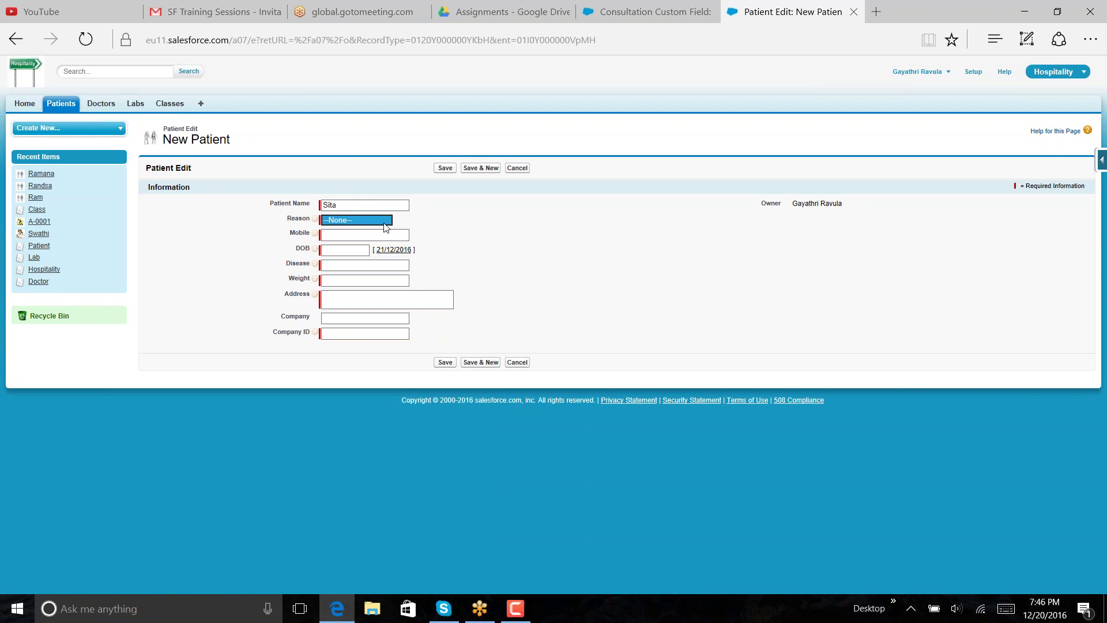
pyautogui.click(386, 222)
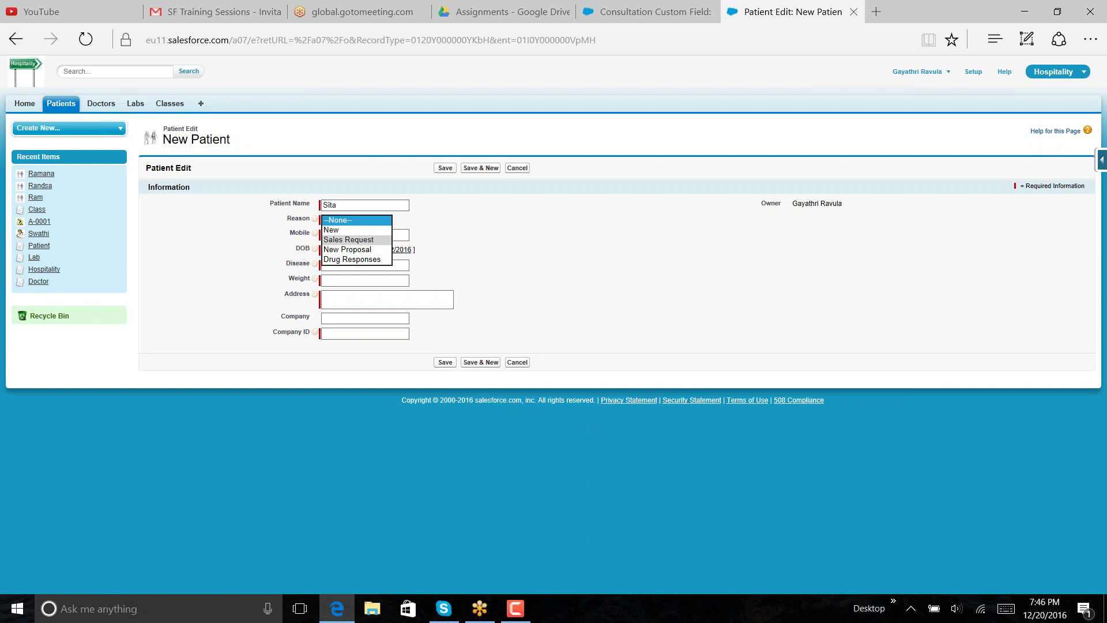
pyautogui.click(378, 239)
pyautogui.click(393, 236)
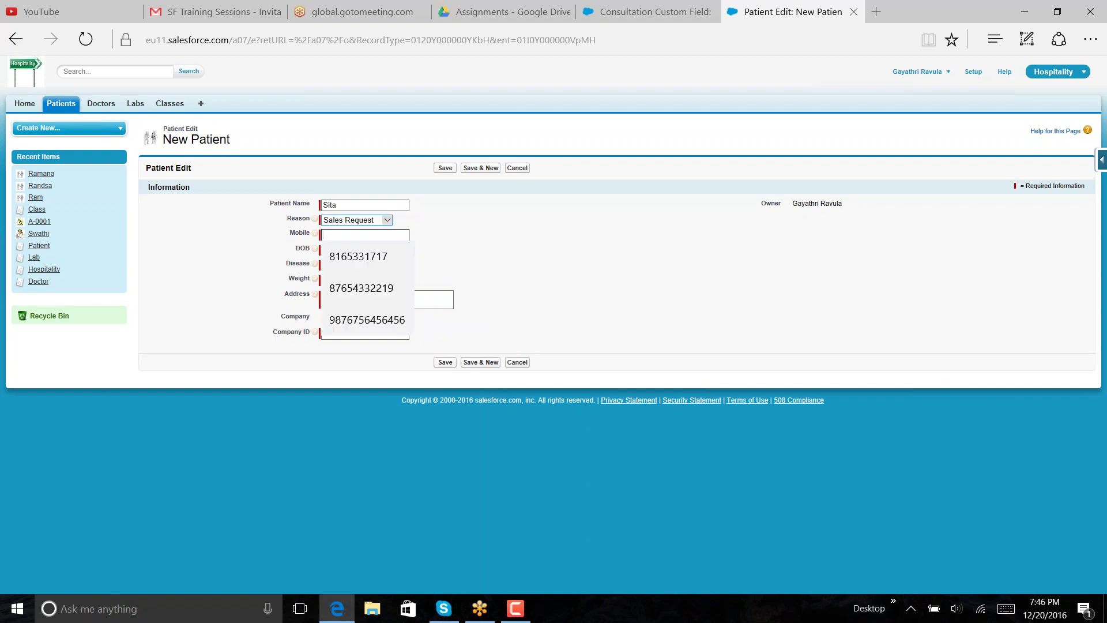
pyautogui.click(386, 235)
pyautogui.write('123')
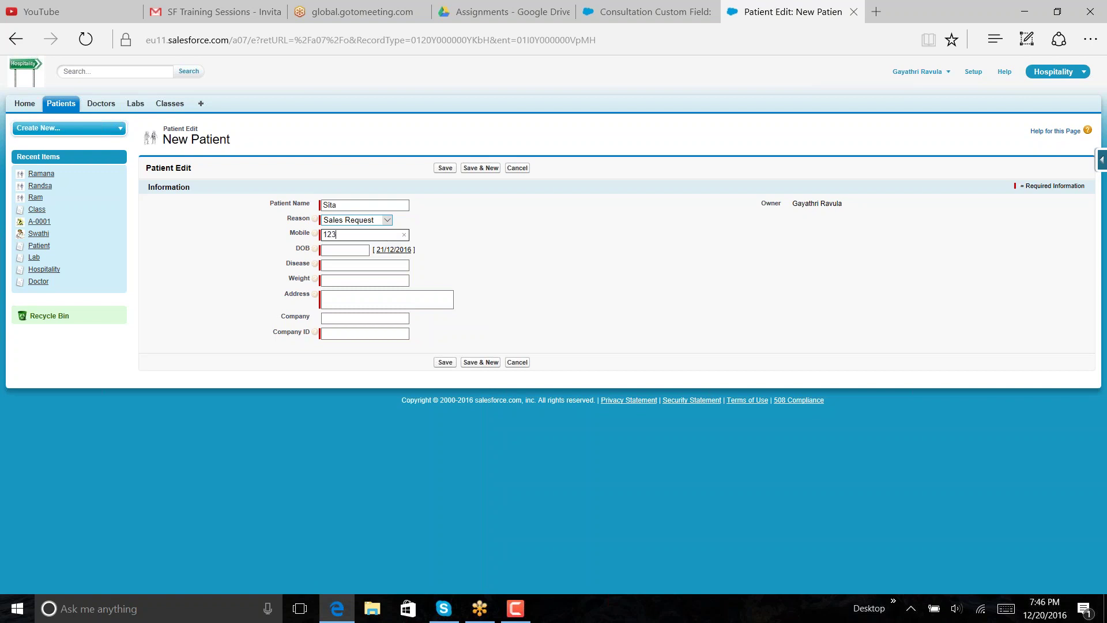
pyautogui.write('4567891')
pyautogui.press('Tab')
pyautogui.click(354, 249)
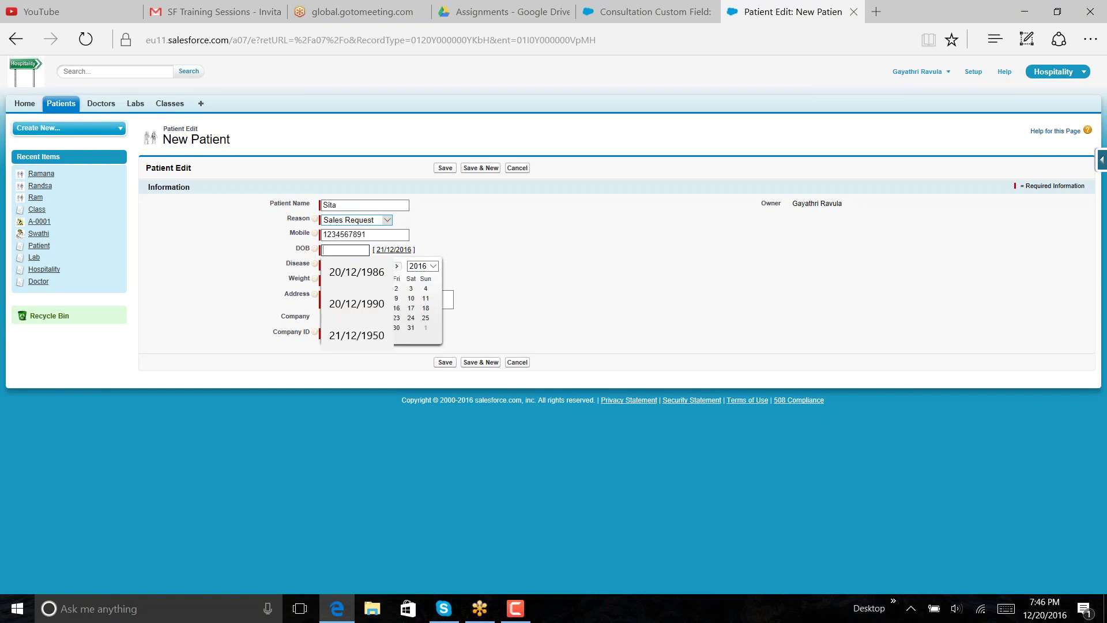
pyautogui.click(365, 271)
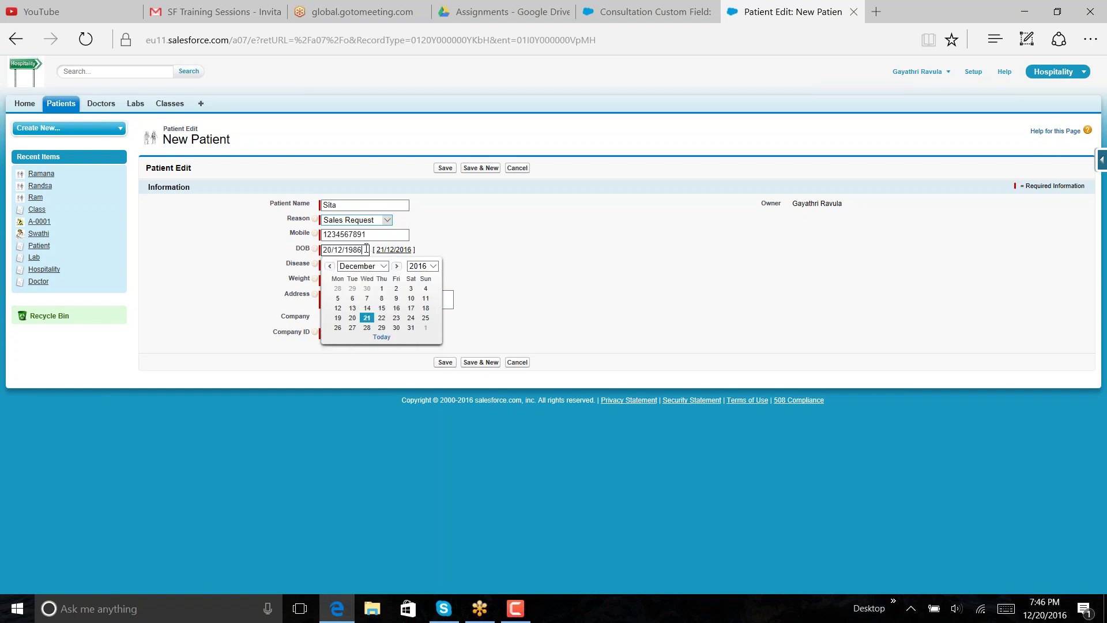
pyautogui.press('BackSpace')
pyautogui.press('BackSpace')
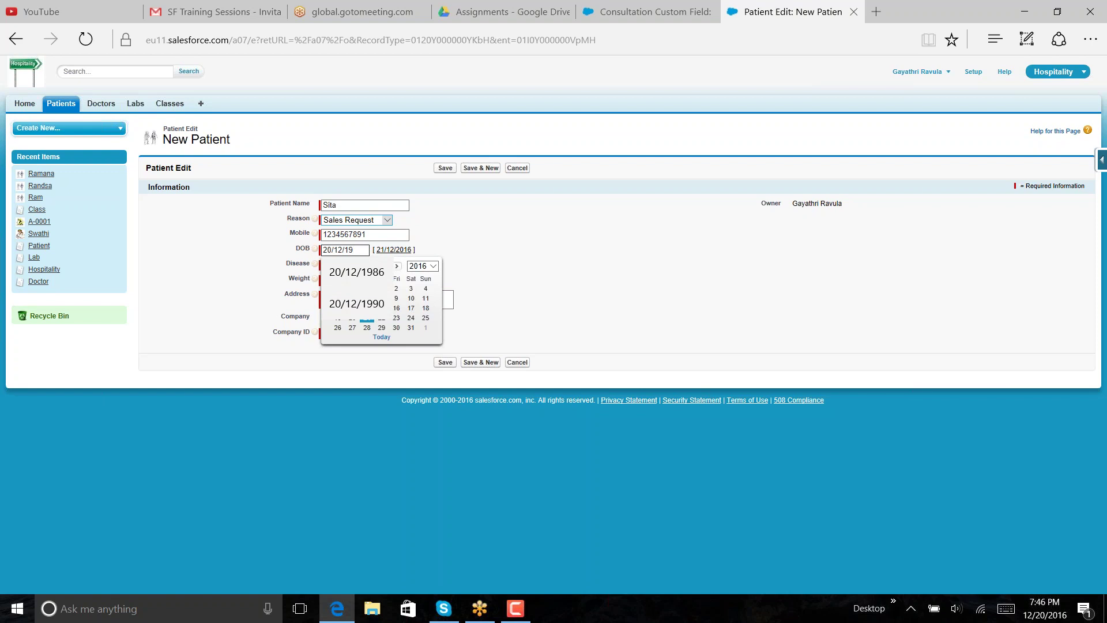
pyautogui.write('68')
pyautogui.click(517, 235)
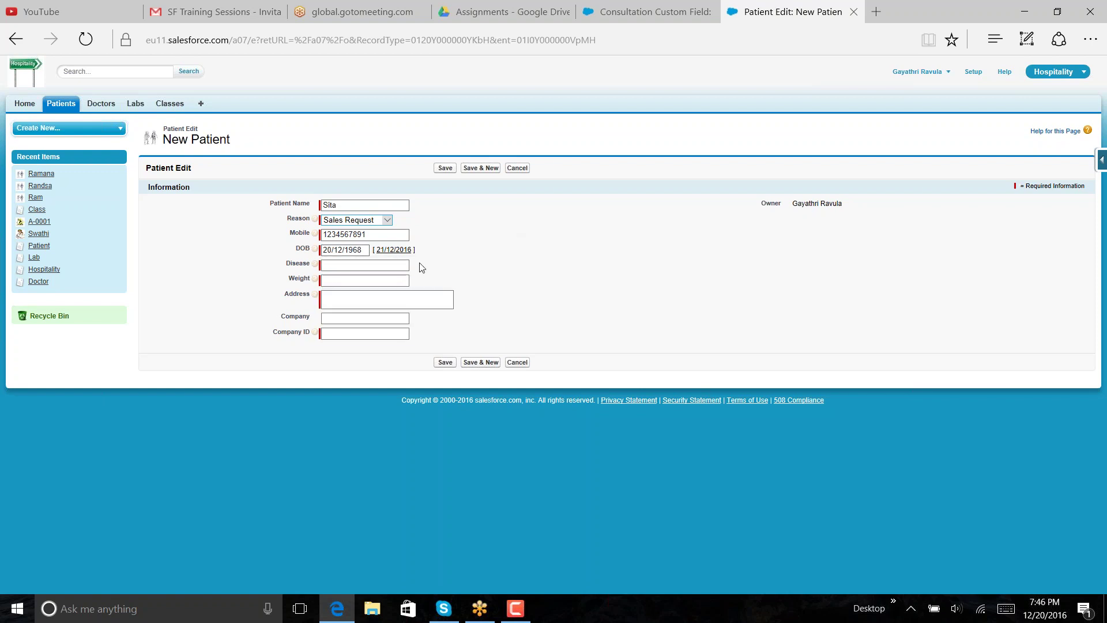
# - Set Disease to New medical and Weight to 50, and fill in the patient's address
pyautogui.click(395, 265)
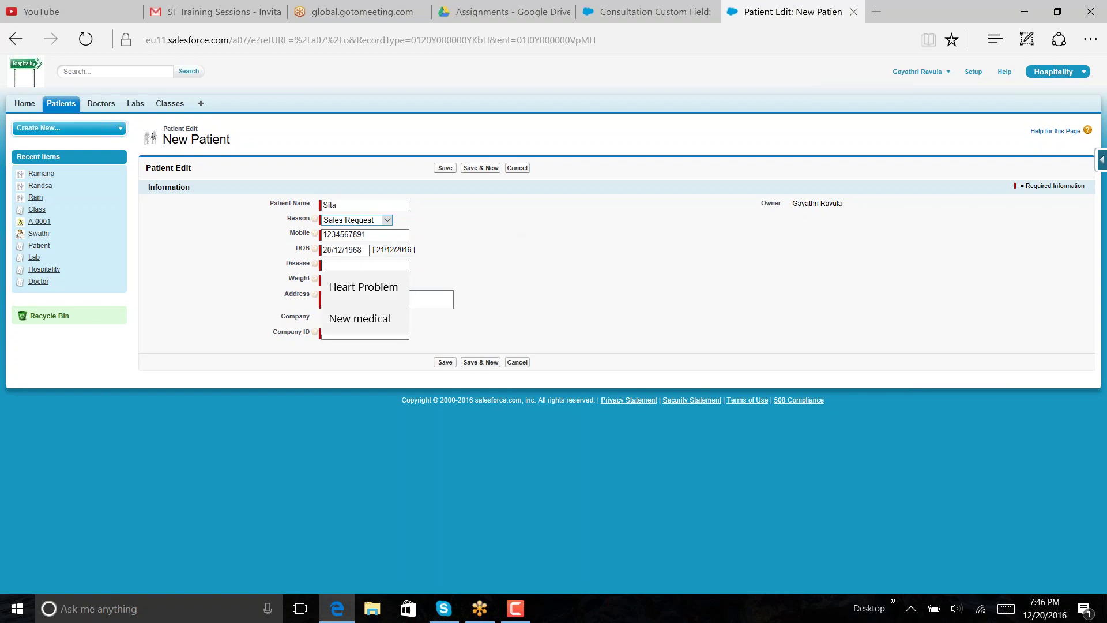
pyautogui.click(391, 320)
pyautogui.click(392, 281)
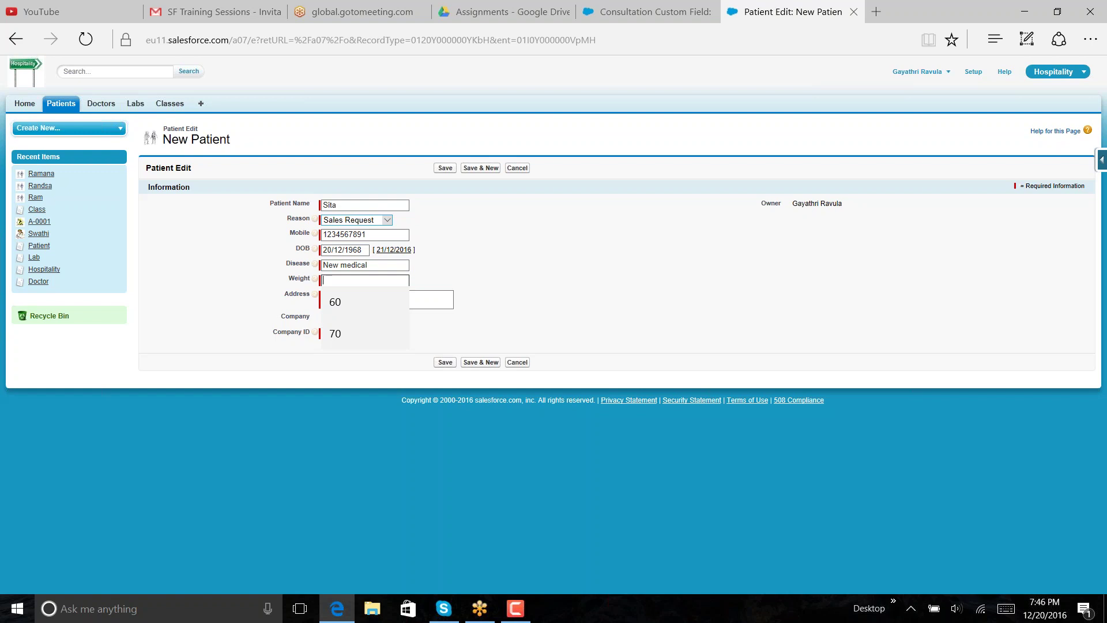
pyautogui.write('50')
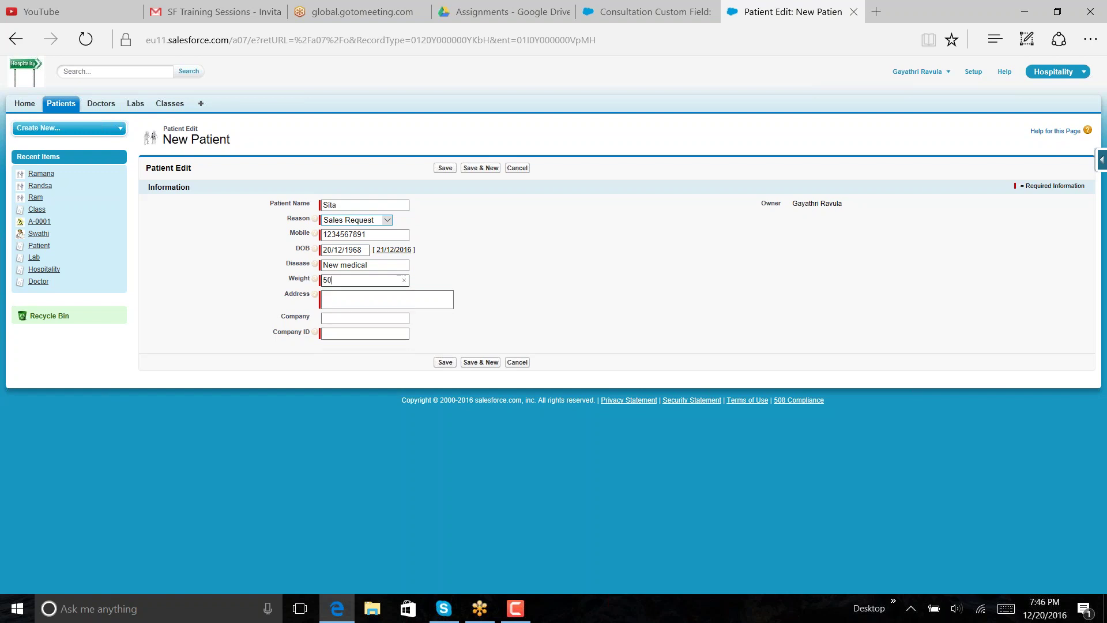
pyautogui.click(448, 301)
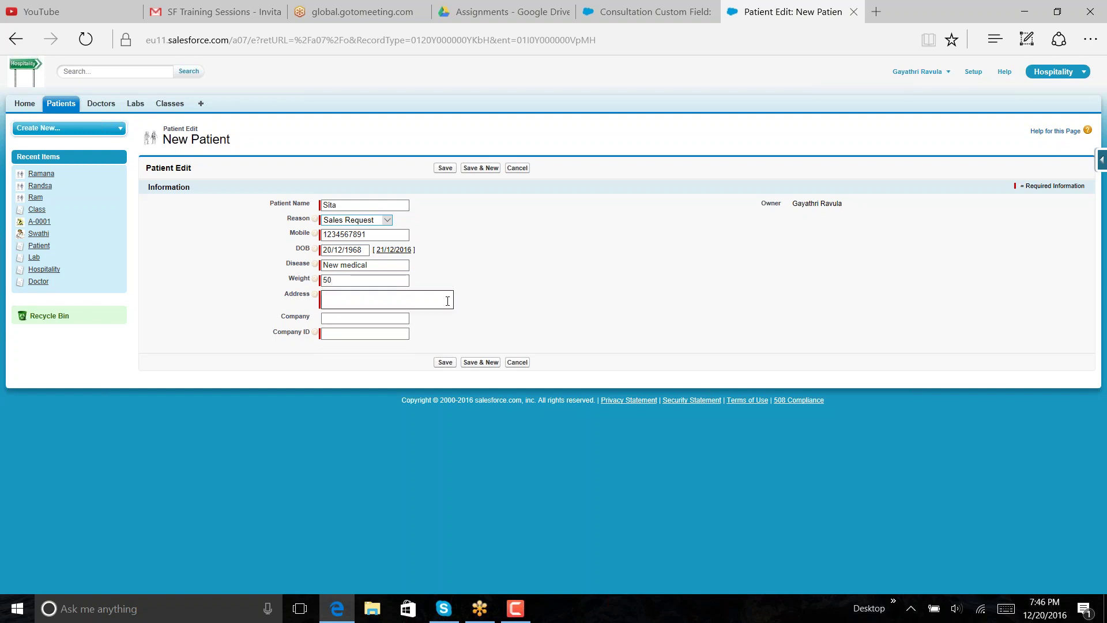
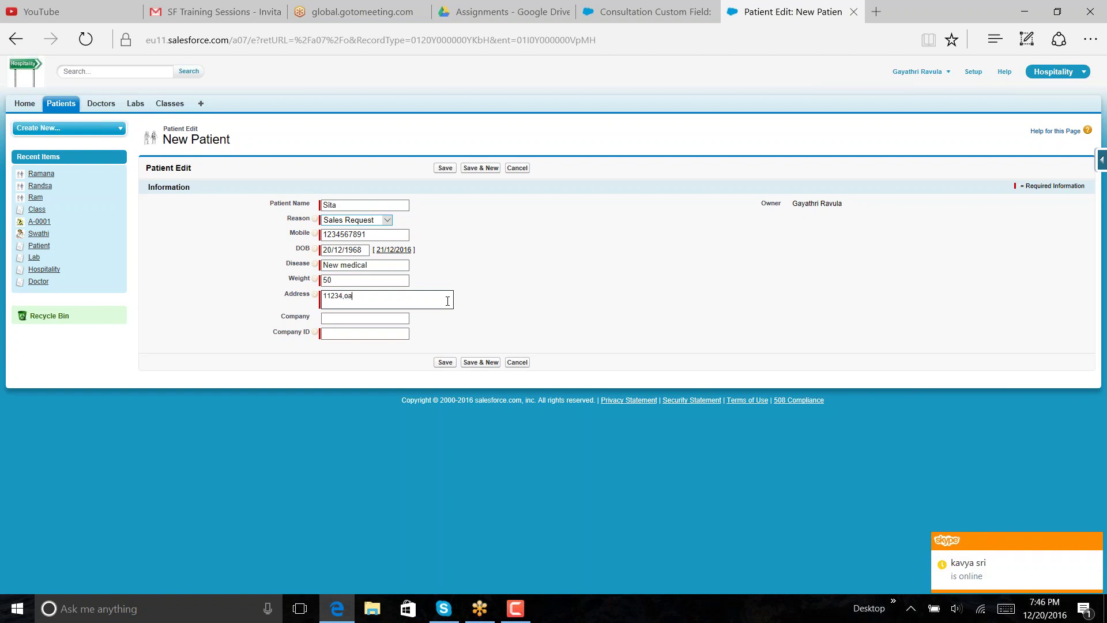
pyautogui.click(579, 284)
pyautogui.moveTo(579, 284); pyautogui.dragTo(546, 294)
pyautogui.click(536, 299)
# - Enter Company forgo and Company ID 3456, then save the patient record
pyautogui.click(365, 318)
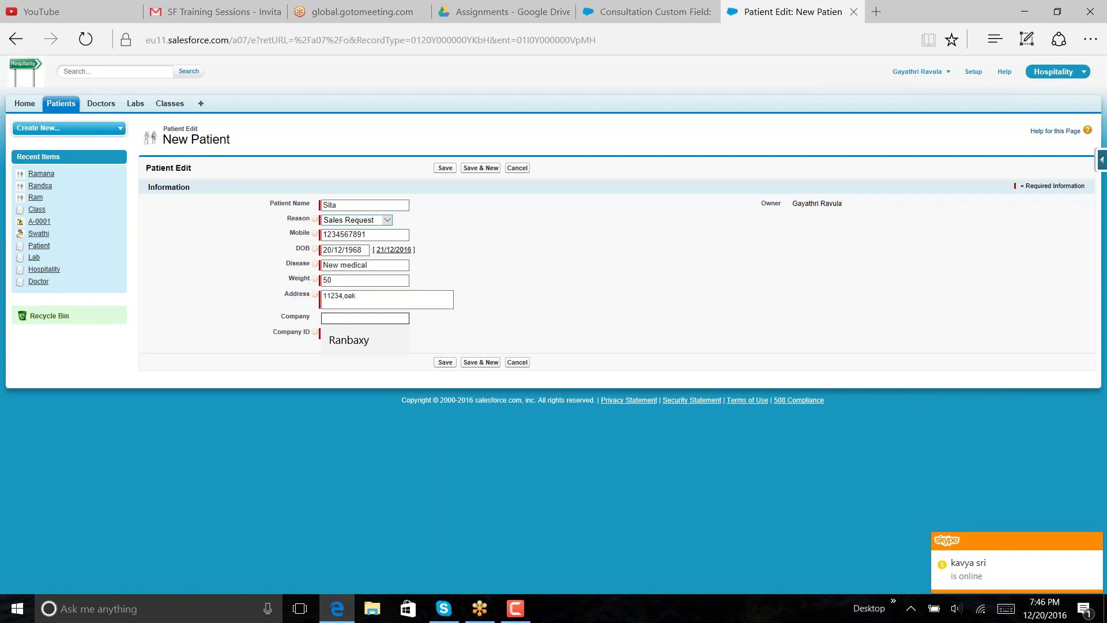
pyautogui.write('forgo')
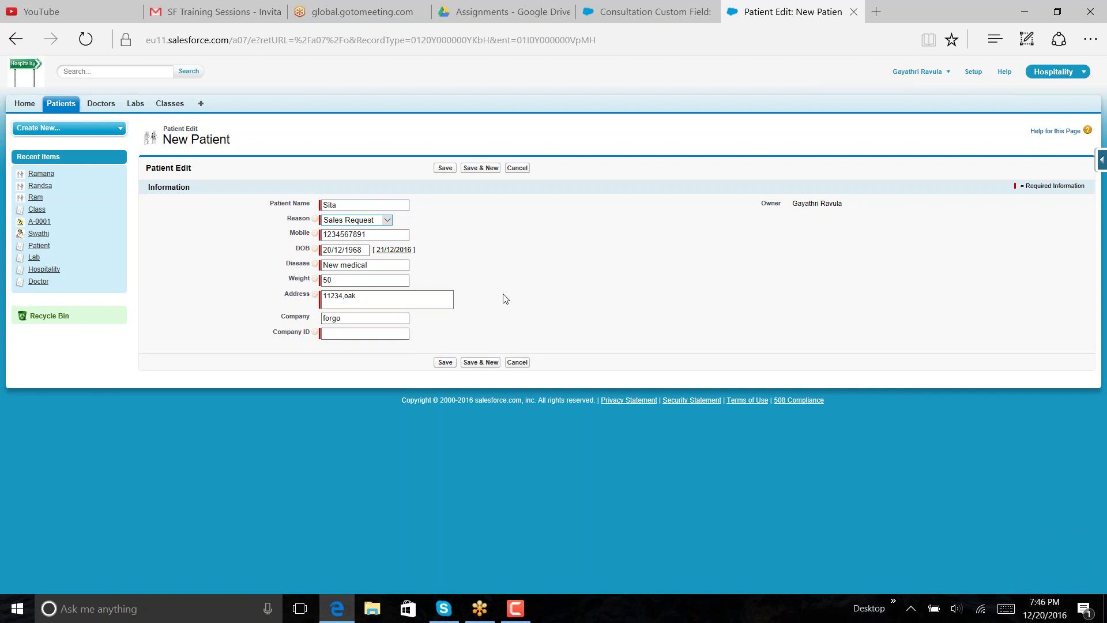
pyautogui.moveTo(502, 296); pyautogui.dragTo(381, 333)
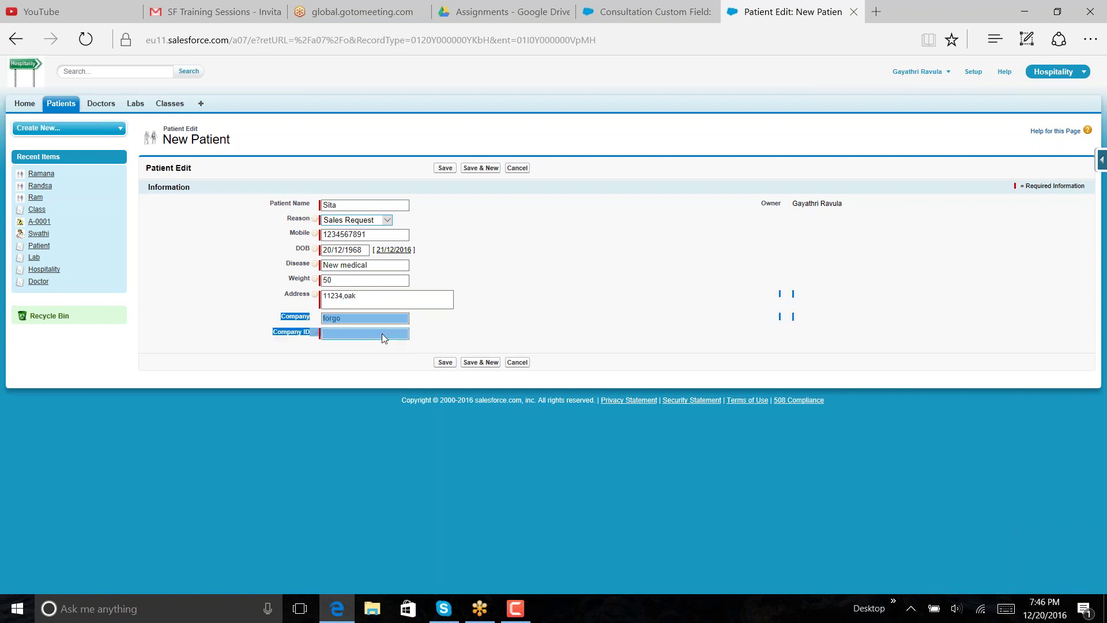
pyautogui.click(501, 323)
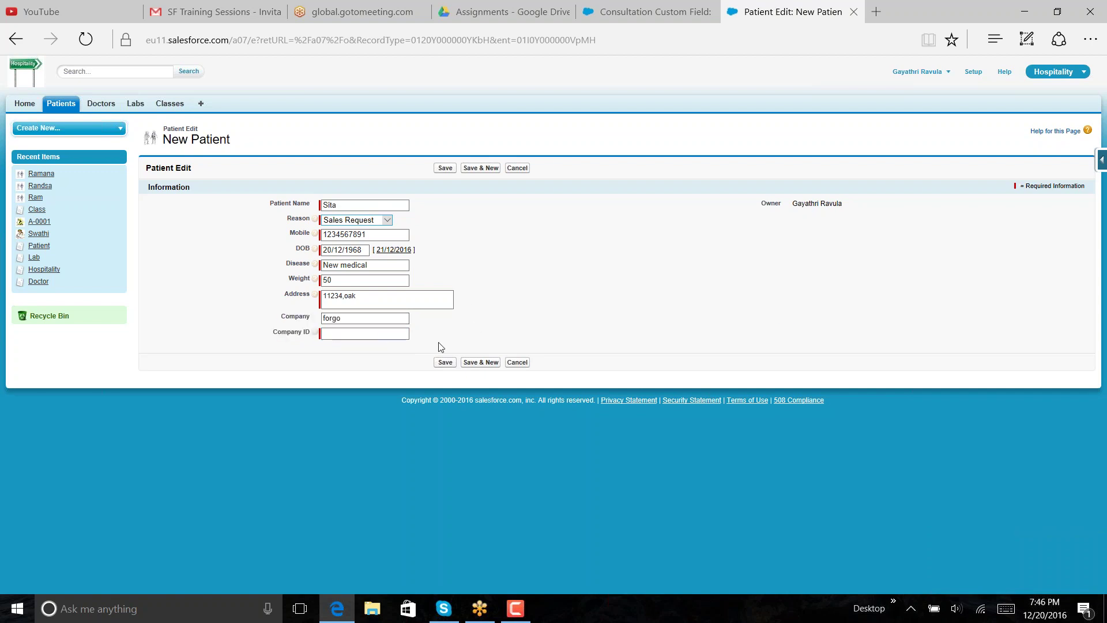
pyautogui.click(386, 334)
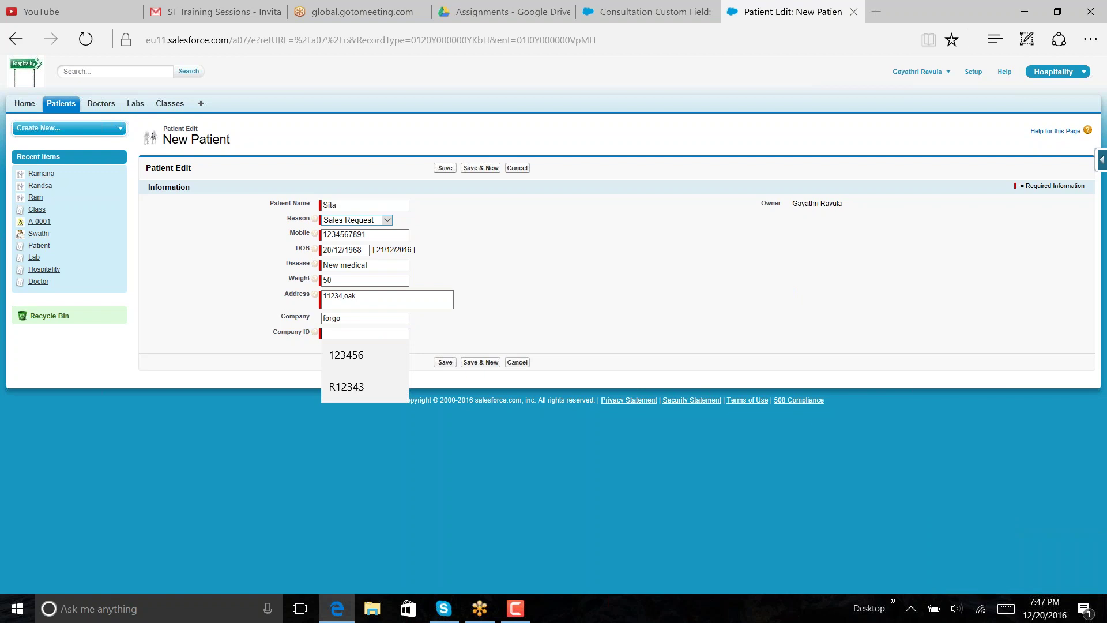
pyautogui.write('3456')
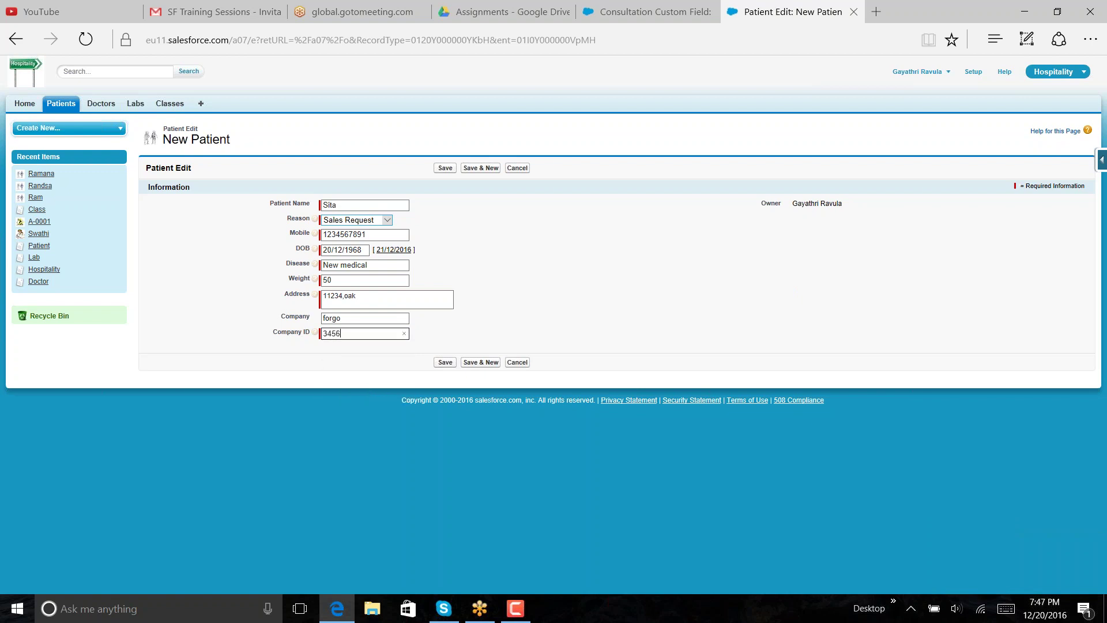
pyautogui.click(504, 323)
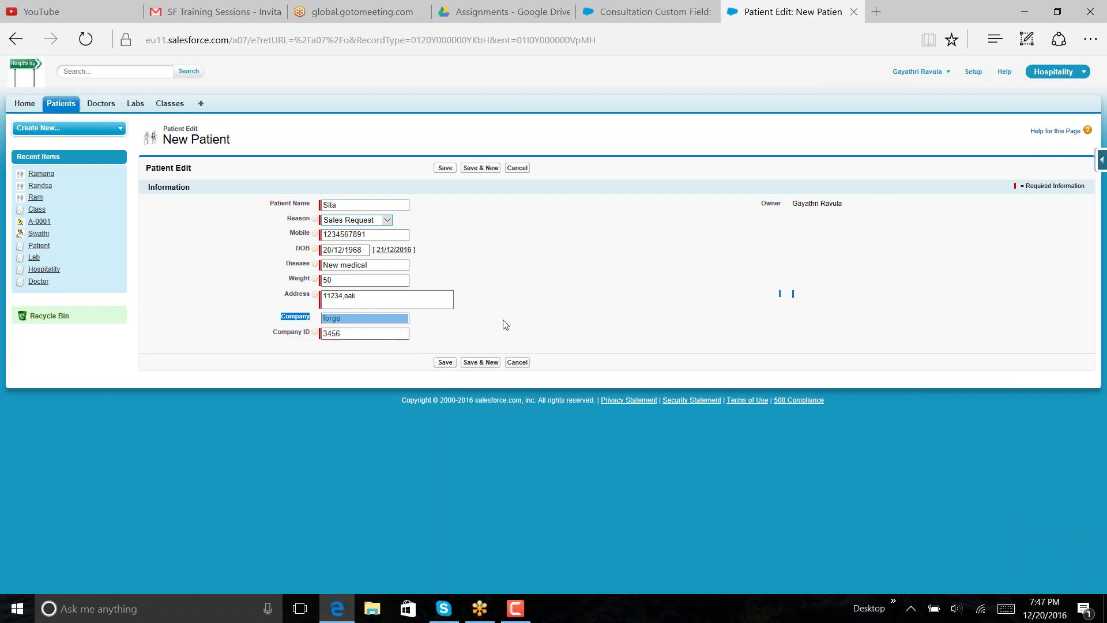
pyautogui.click(445, 363)
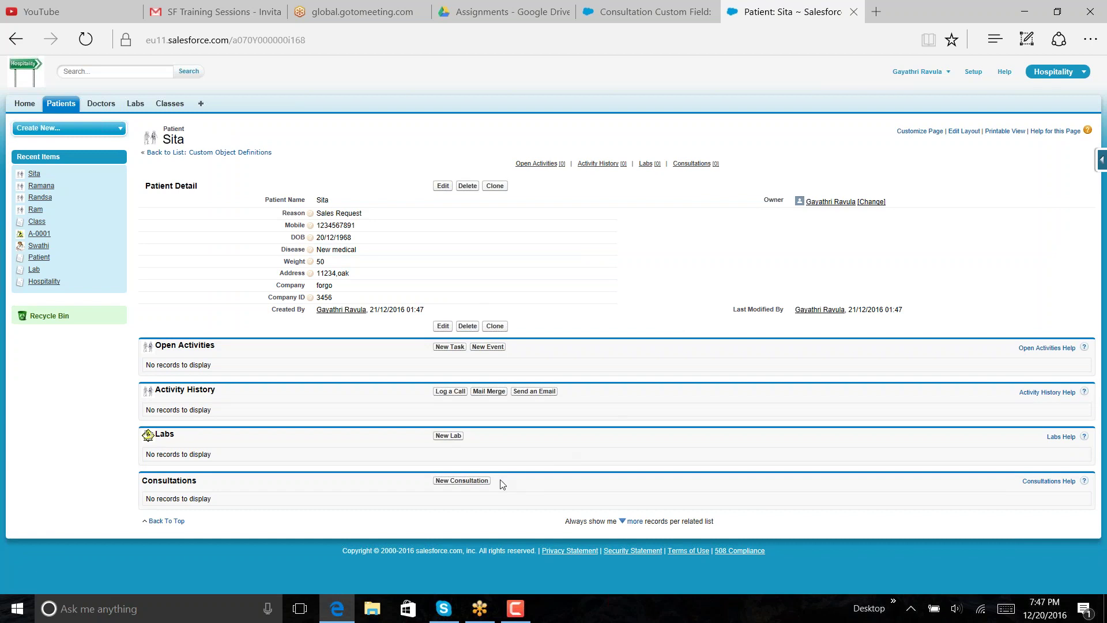
# - Create consultation cst-0003 assigned to the recently viewed doctor and save it
pyautogui.click(487, 486)
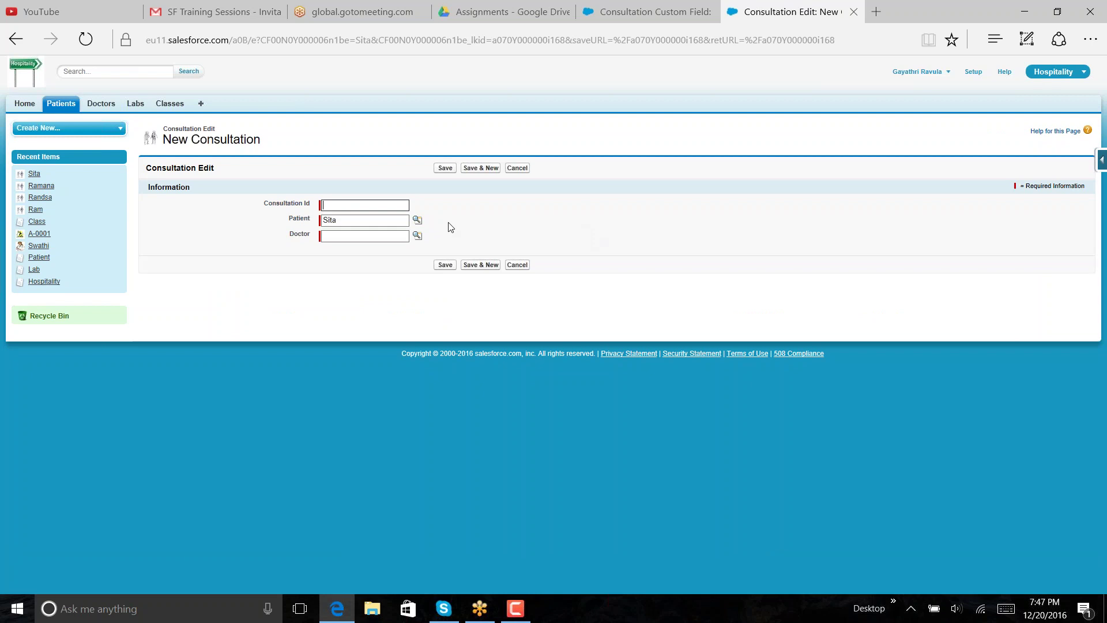
pyautogui.click(396, 203)
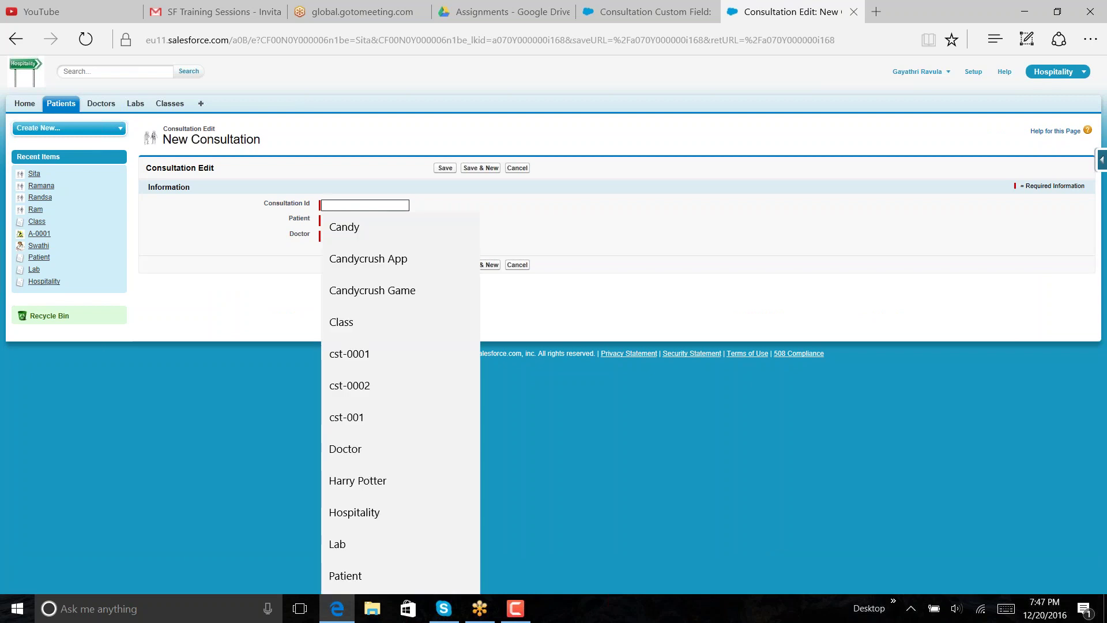
pyautogui.write('cs')
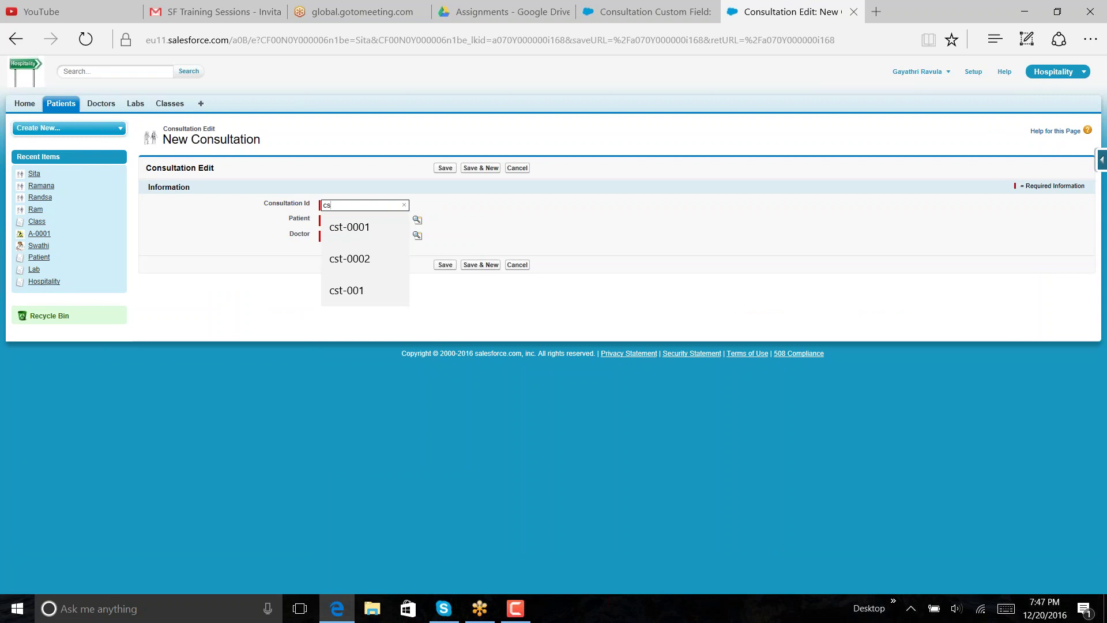
pyautogui.write('t-000')
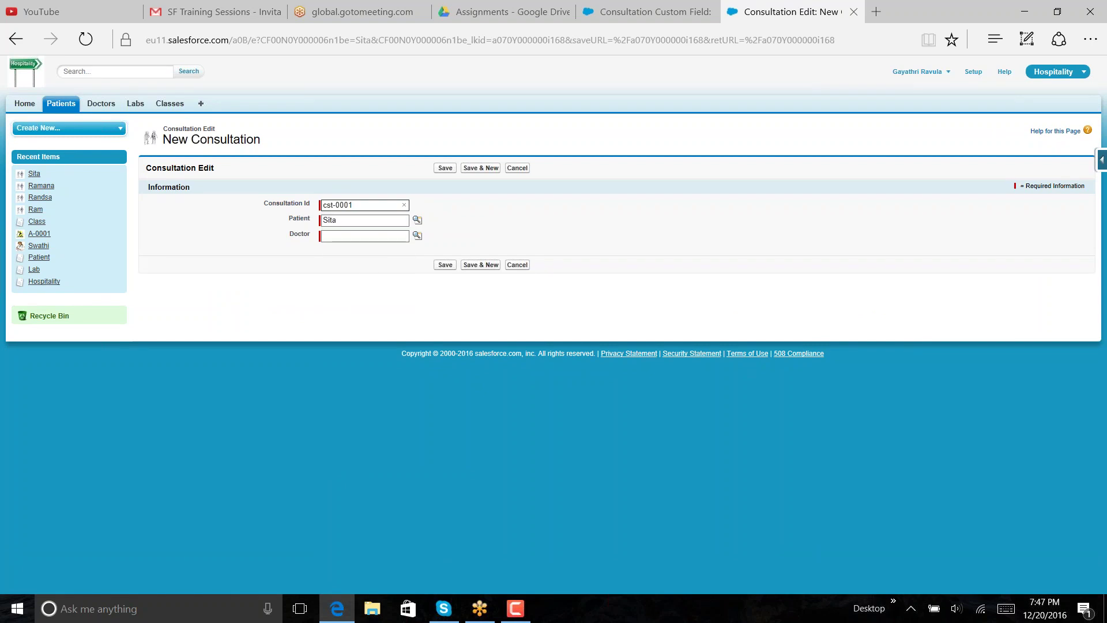
pyautogui.write('3')
pyautogui.click(417, 237)
pyautogui.click(417, 236)
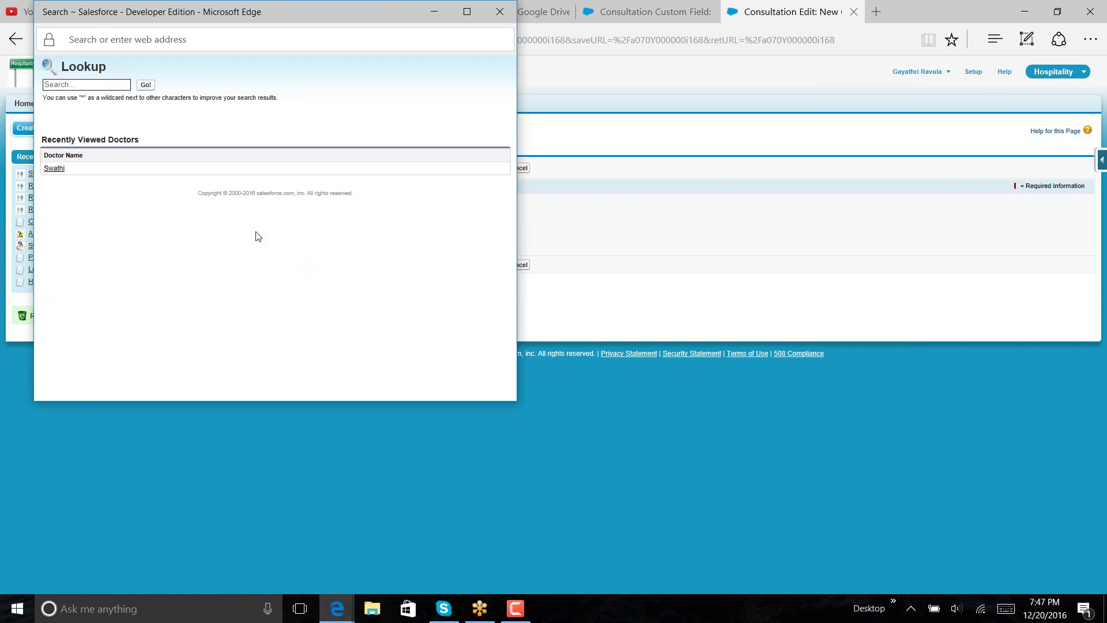
pyautogui.click(60, 172)
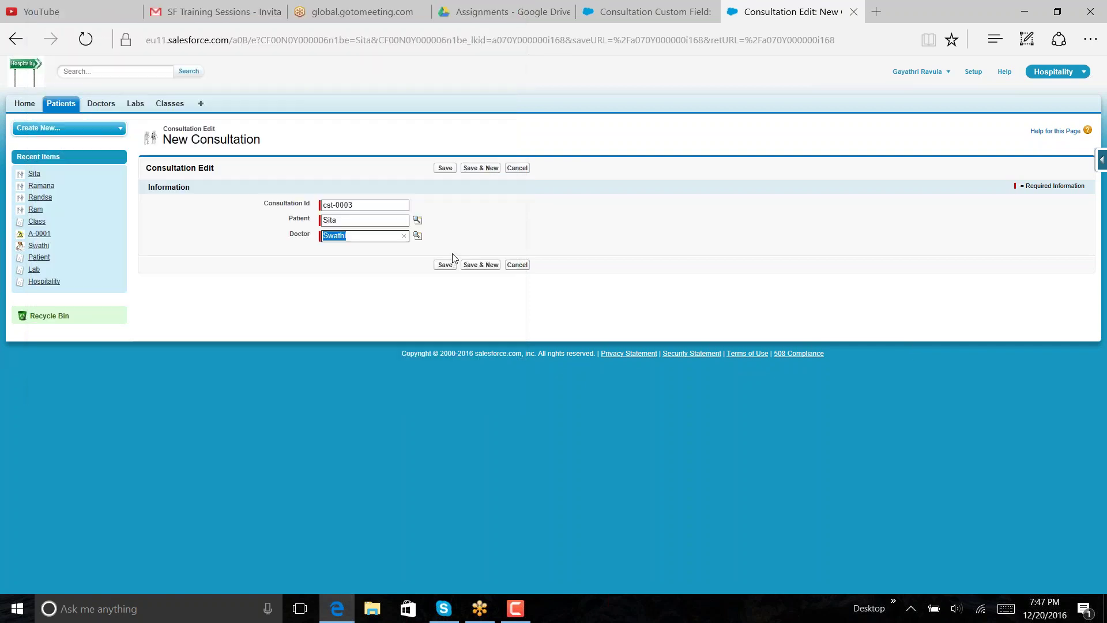
pyautogui.click(445, 265)
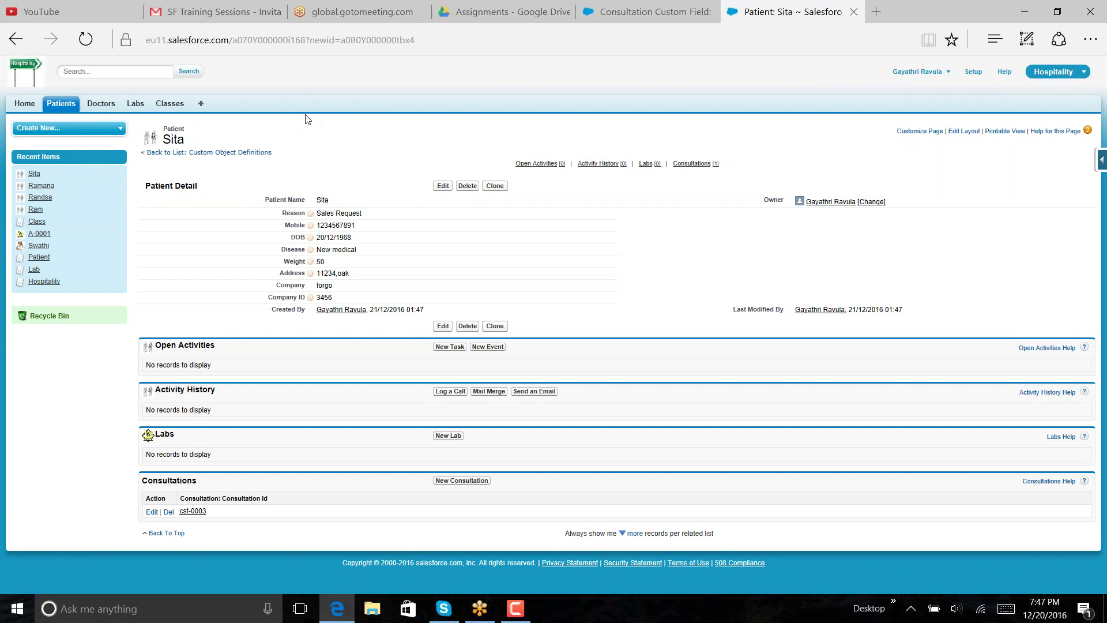
# - Review the cst-0003 consultation record, then go to Setup
pyautogui.click(191, 512)
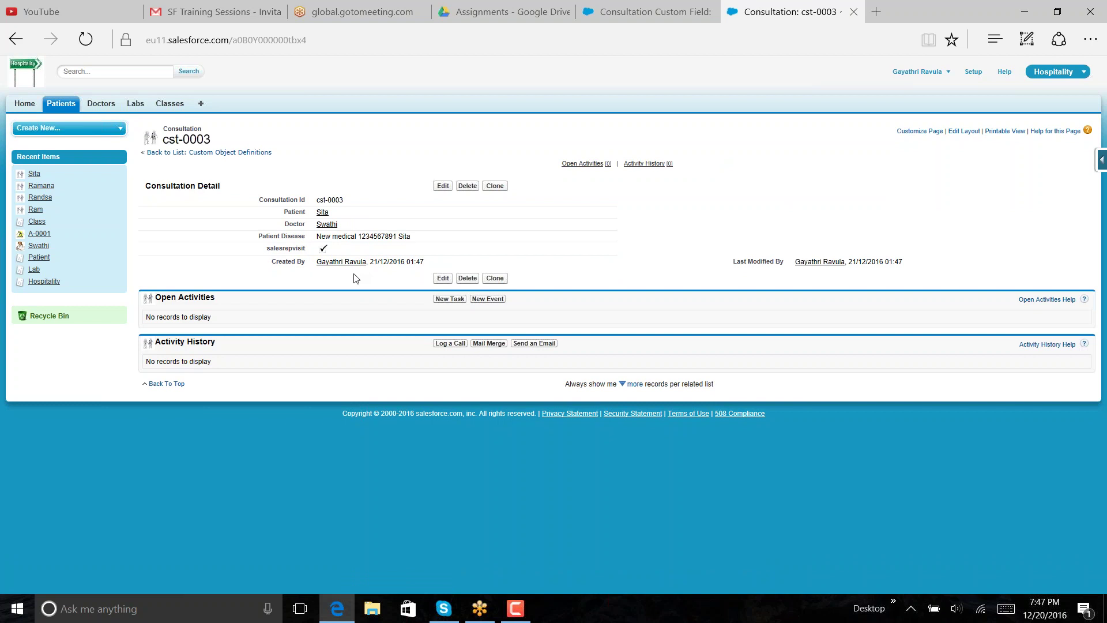
pyautogui.click(972, 72)
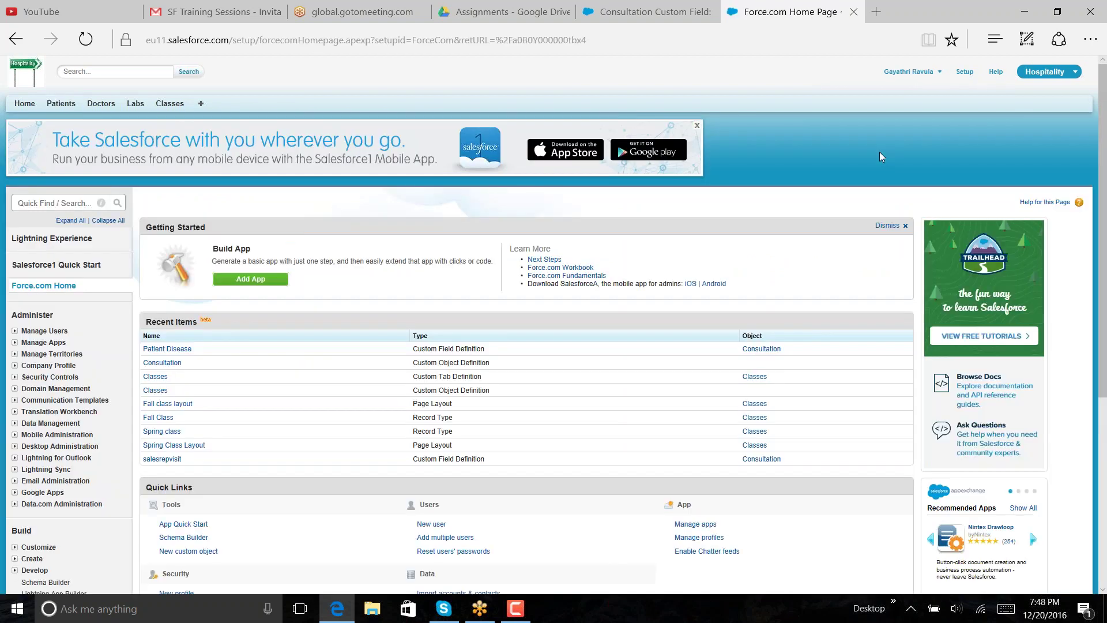
# - Return to the Consultation object definition and open its salesrepvisit custom field
pyautogui.click(662, 15)
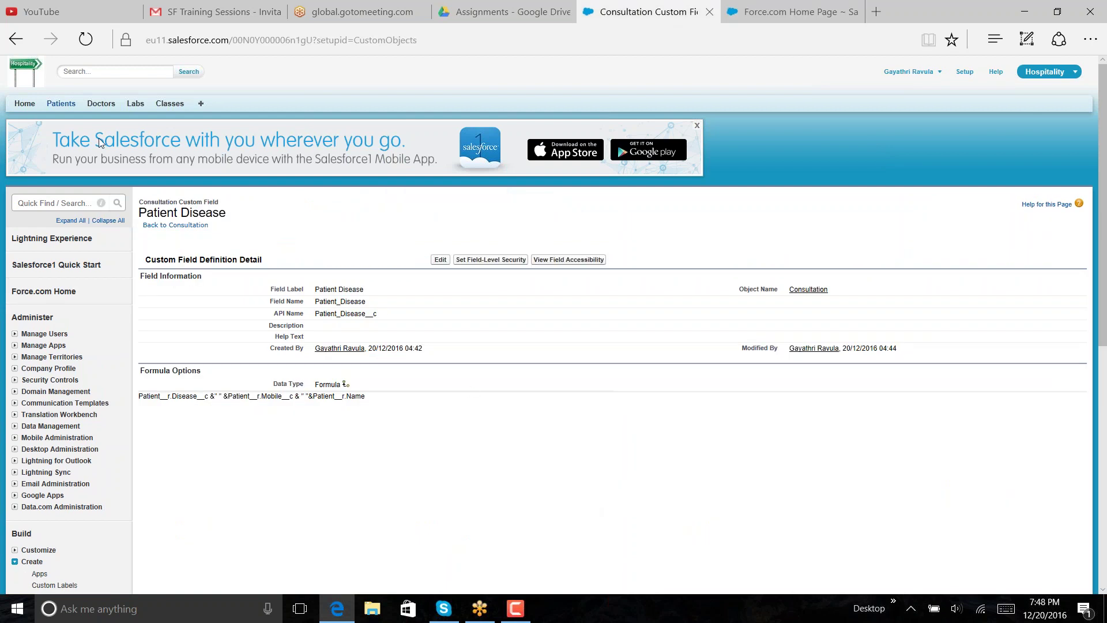
pyautogui.click(176, 224)
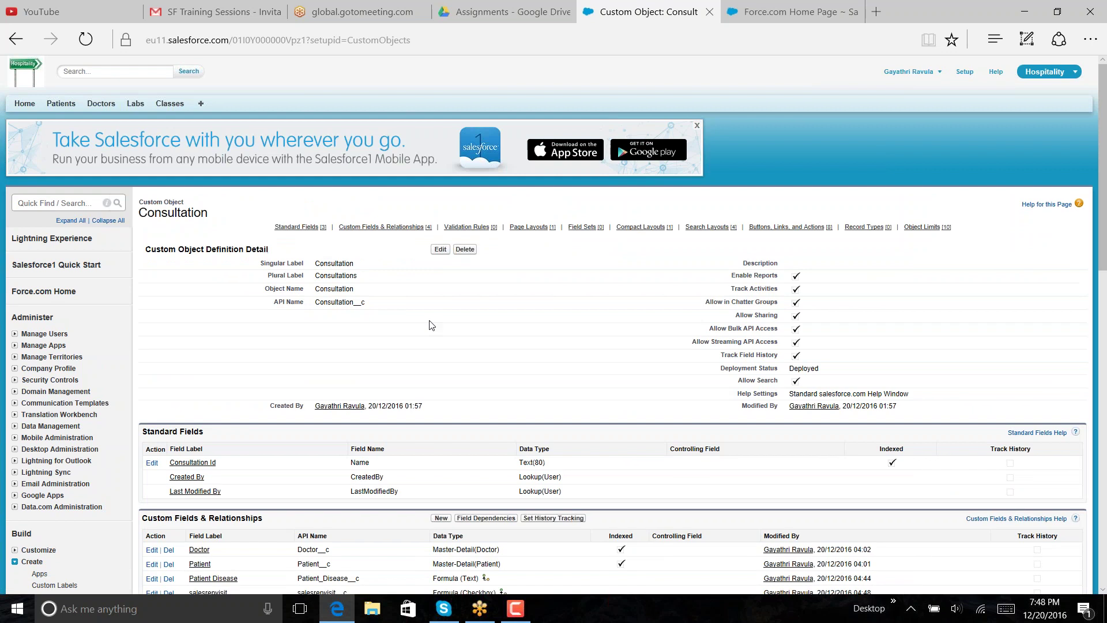
pyautogui.scroll(-4, 430, 324)
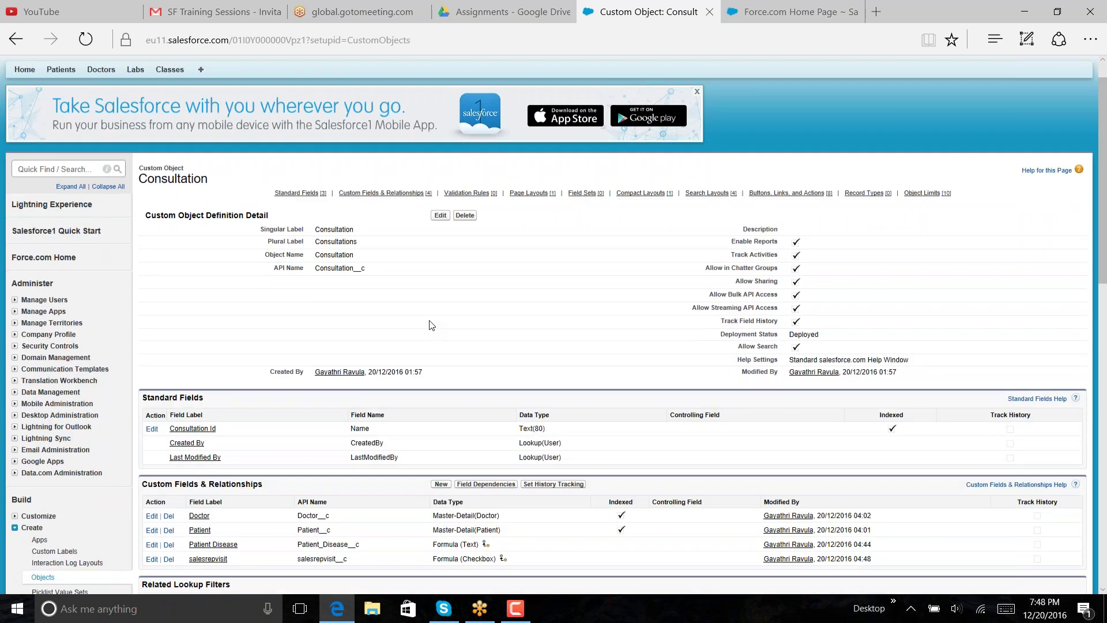
pyautogui.click(207, 390)
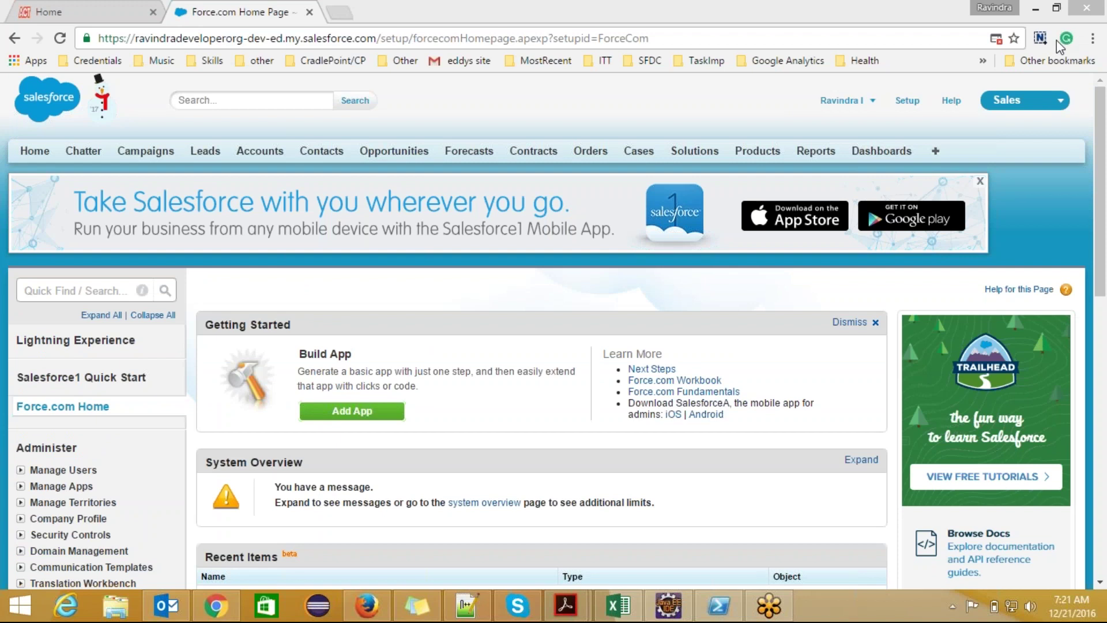
# - Bring the Chrome window with the developer org's Force.com Home page to the front
pyautogui.click(627, 114)
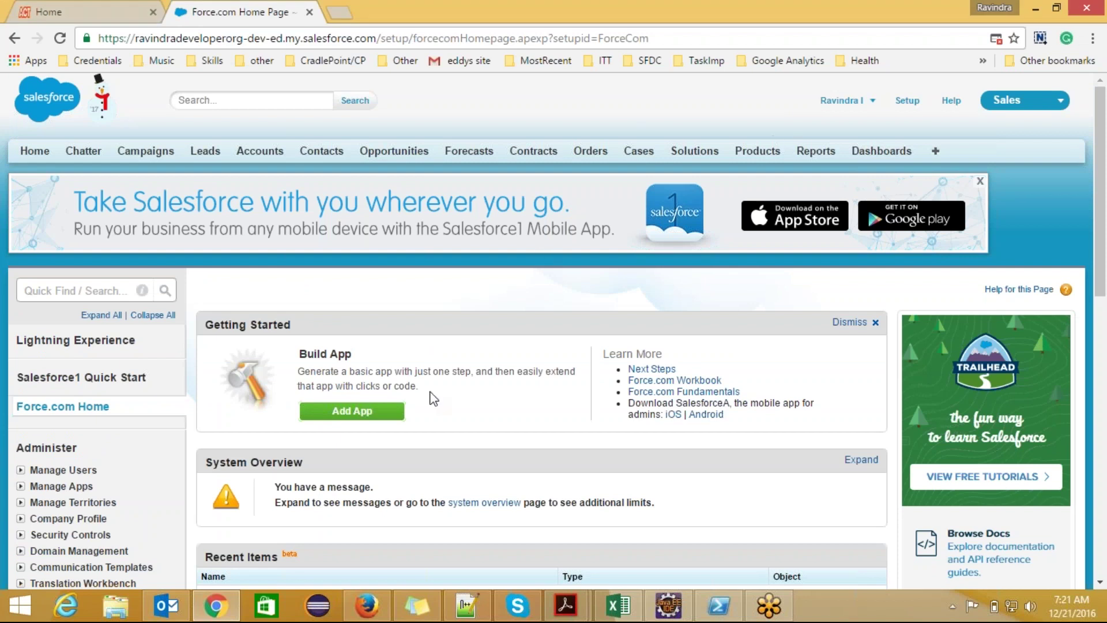
pyautogui.moveTo(468, 606)
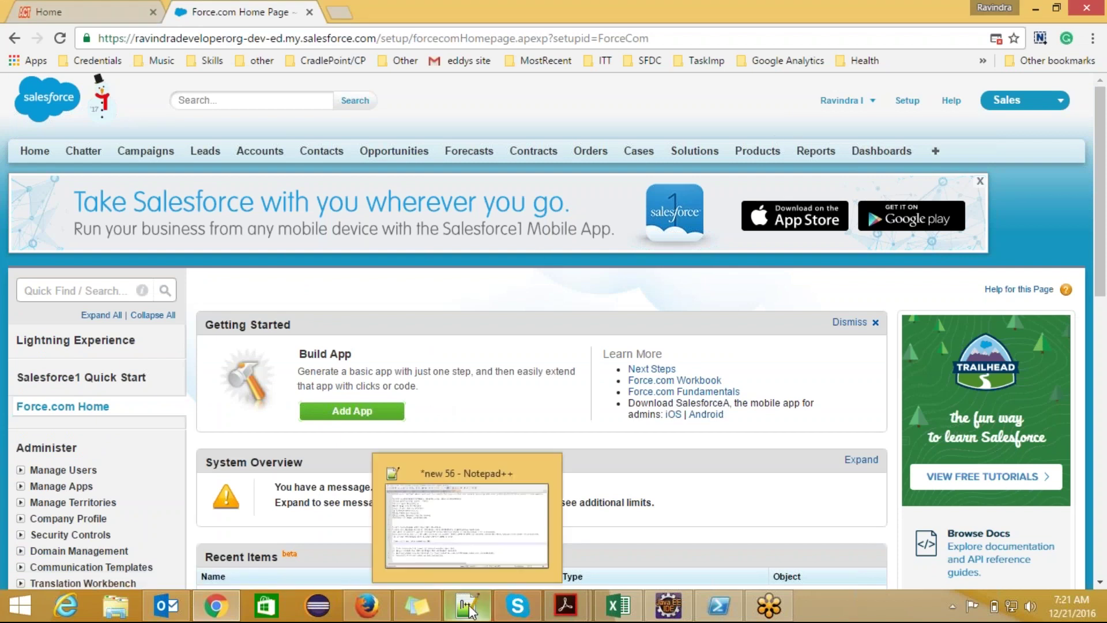
# - Start a new Notepad++ note with a 'Licenses:' heading
pyautogui.click(459, 546)
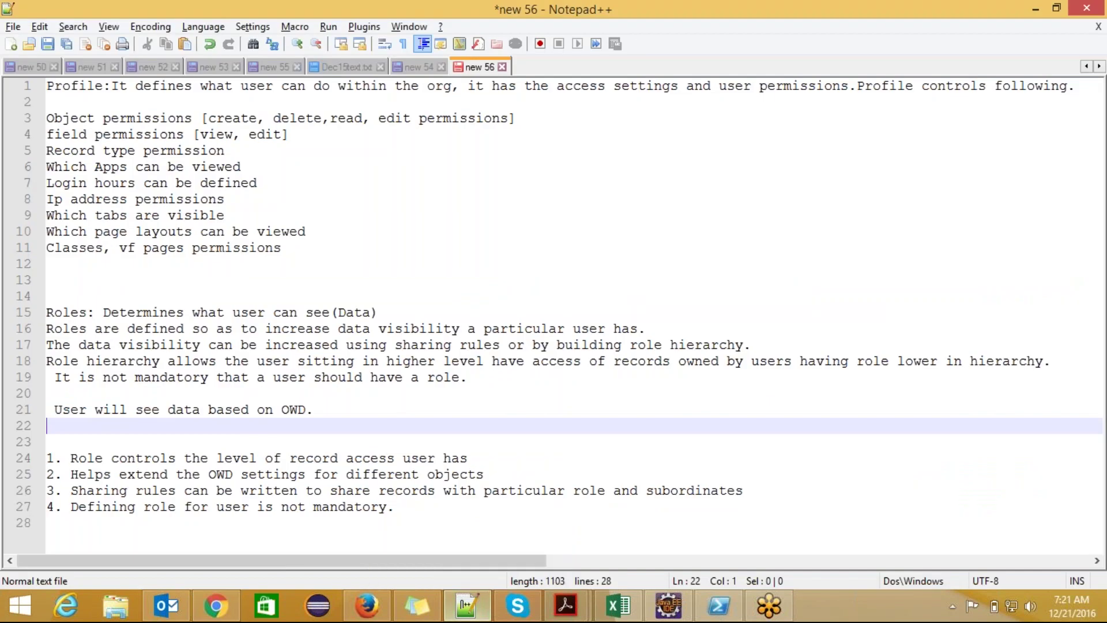
pyautogui.hotkey('ctrl', 'n')
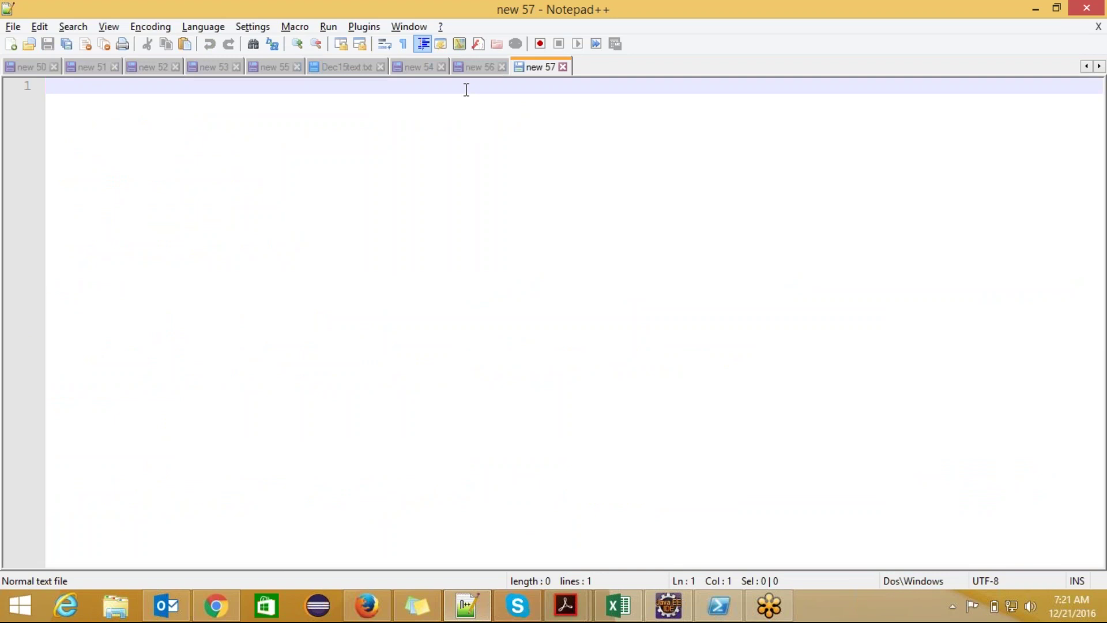
pyautogui.write('Li')
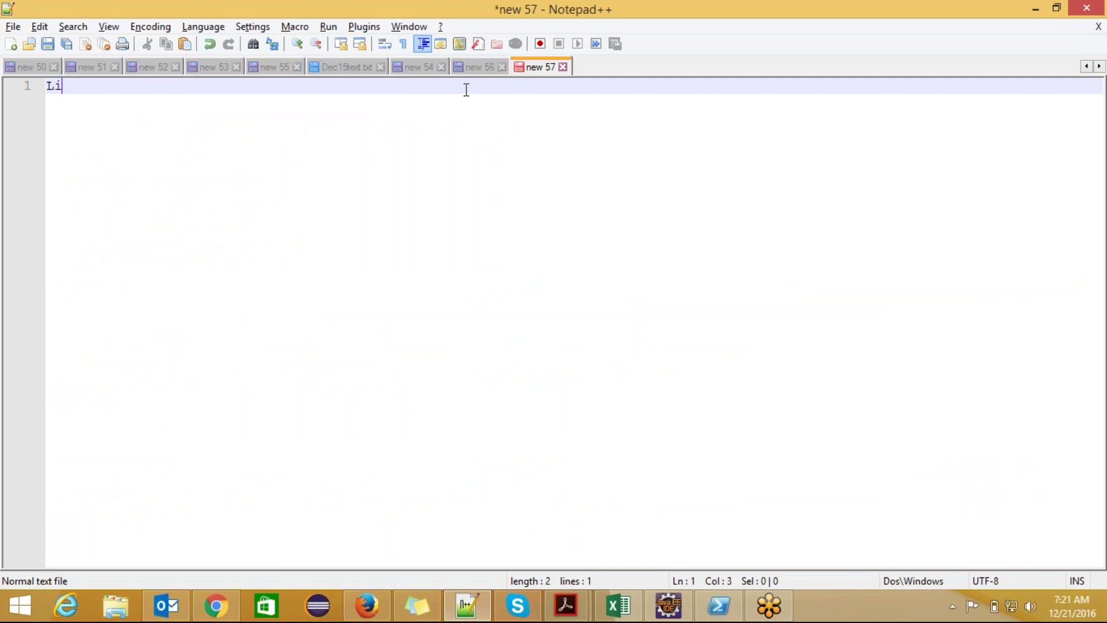
pyautogui.write('censes:')
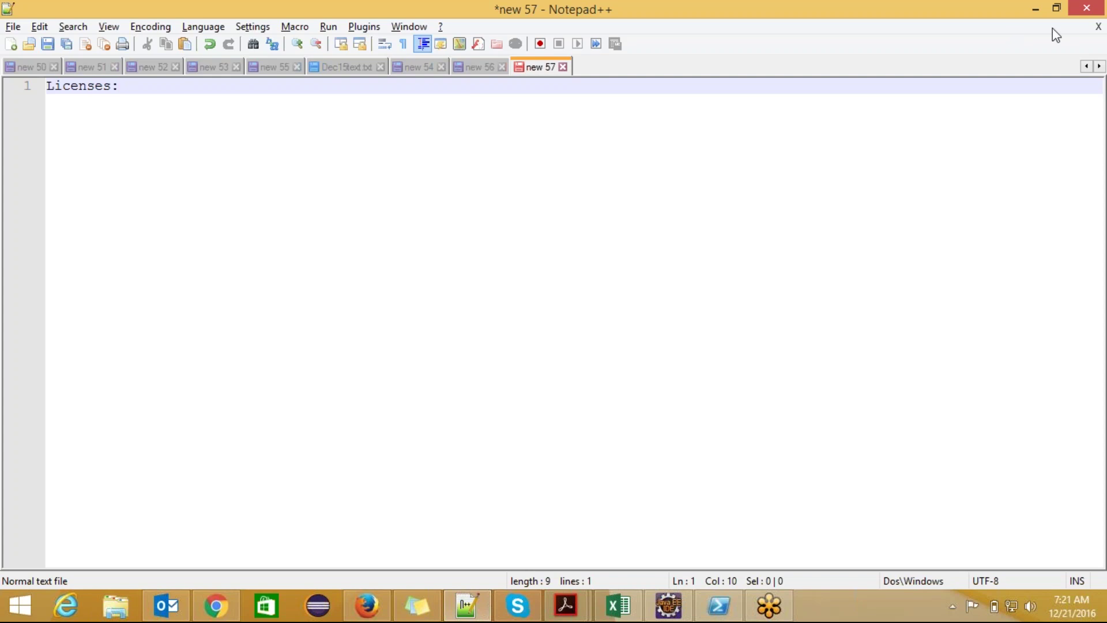
pyautogui.click(1094, 27)
pyautogui.press('Escape')
# - Add the line 'Salesforce- access standard CRM functionality + custom apps' under Licenses:
pyautogui.press('Return')
pyautogui.write('S')
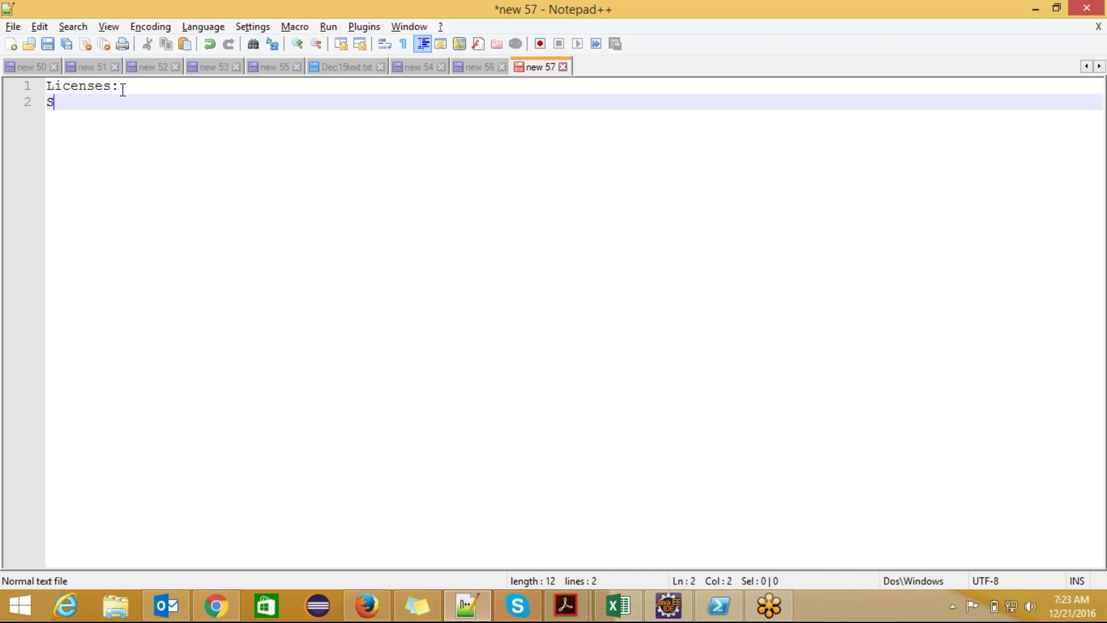
pyautogui.write('alesforc')
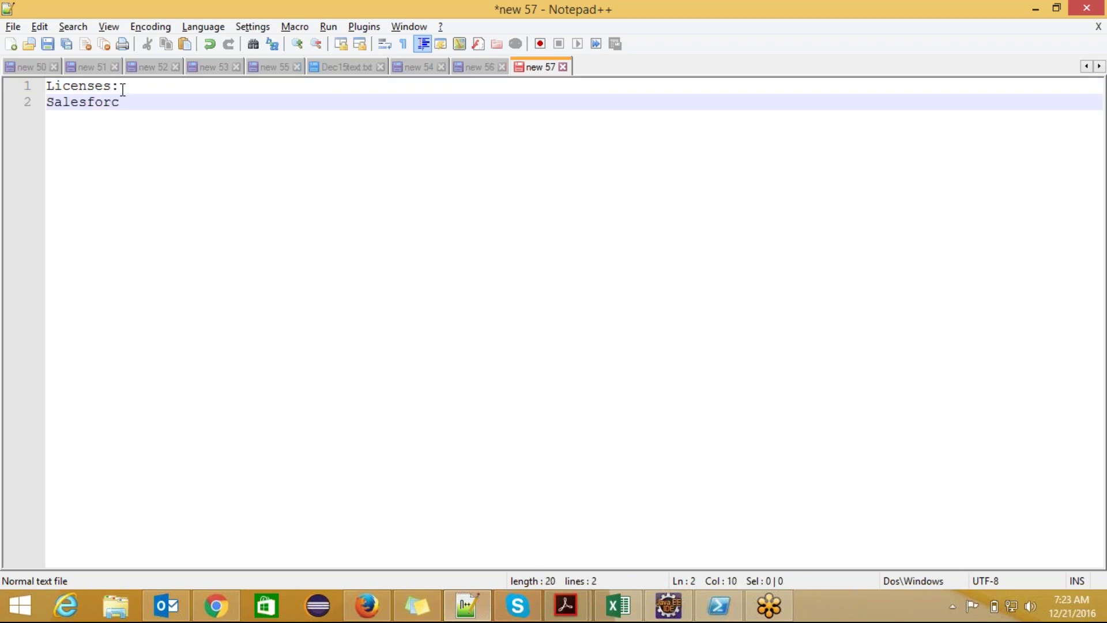
pyautogui.write('e-')
pyautogui.write(' standard')
pyautogui.press('Left')
pyautogui.press('Left')
pyautogui.press('Left')
pyautogui.press('Left')
pyautogui.press('Left')
pyautogui.press('Left')
pyautogui.press('Left')
pyautogui.press('Left')
pyautogui.write('u')
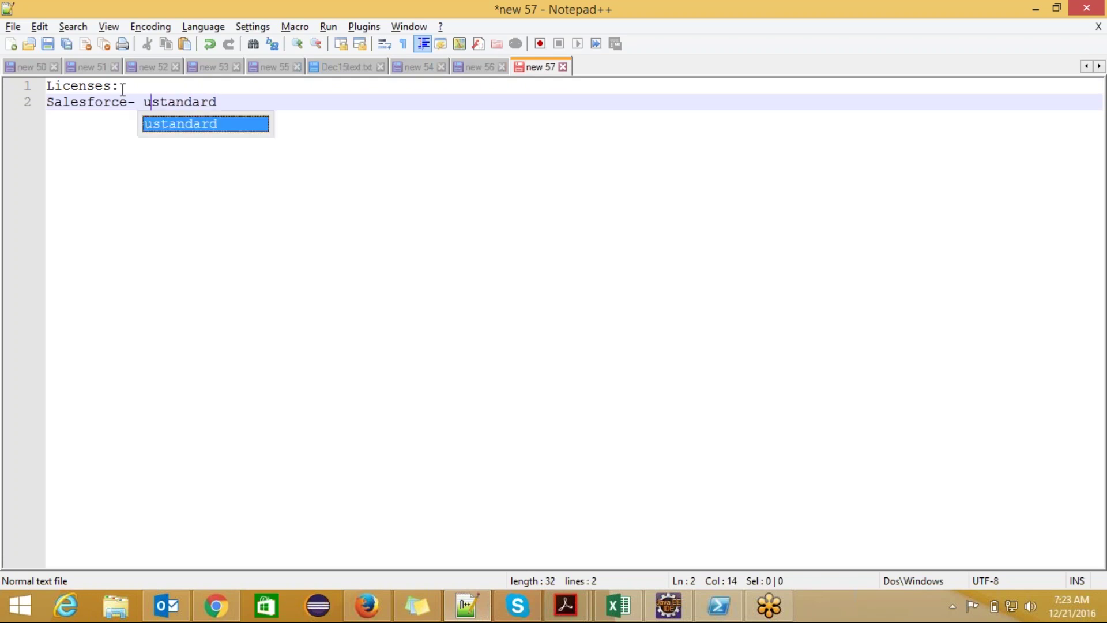
pyautogui.press('BackSpace')
pyautogui.write('access')
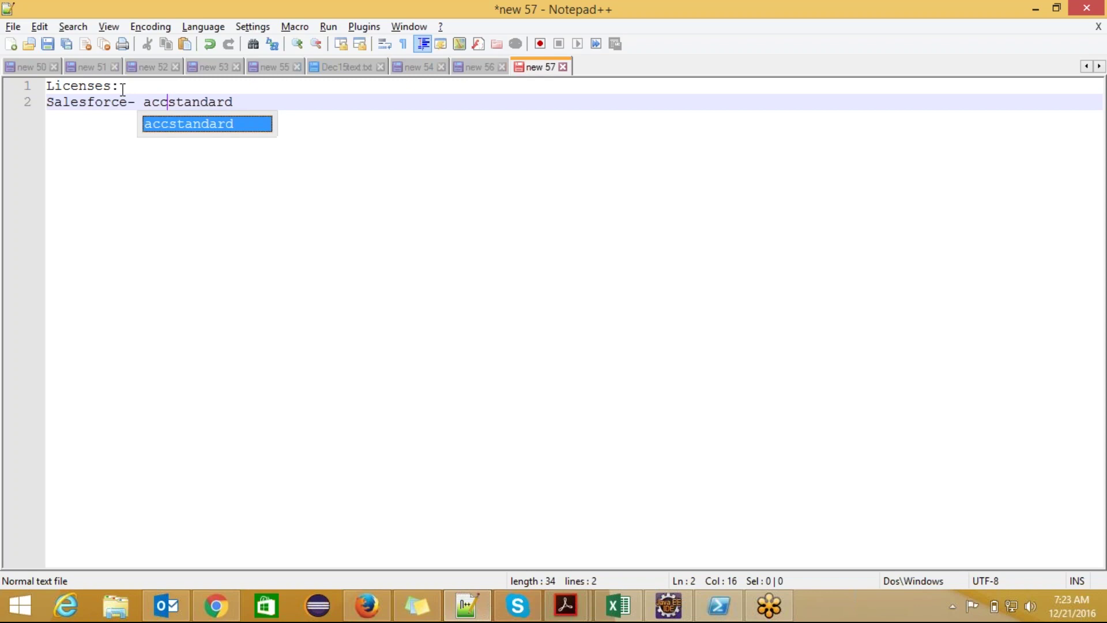
pyautogui.press('End')
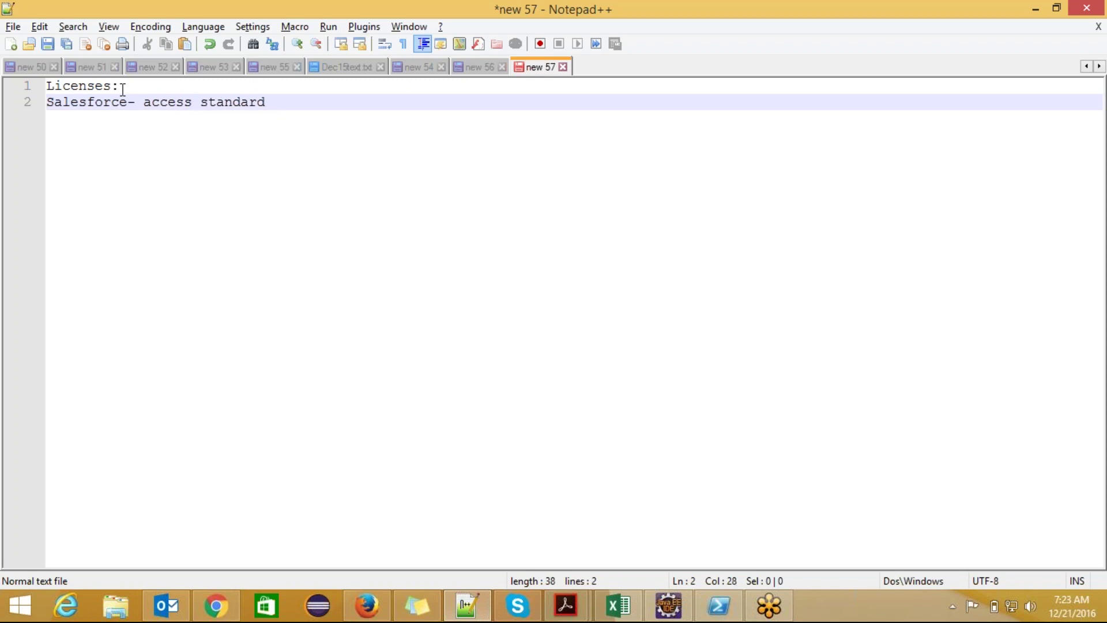
pyautogui.write('CRM func')
pyautogui.write('t')
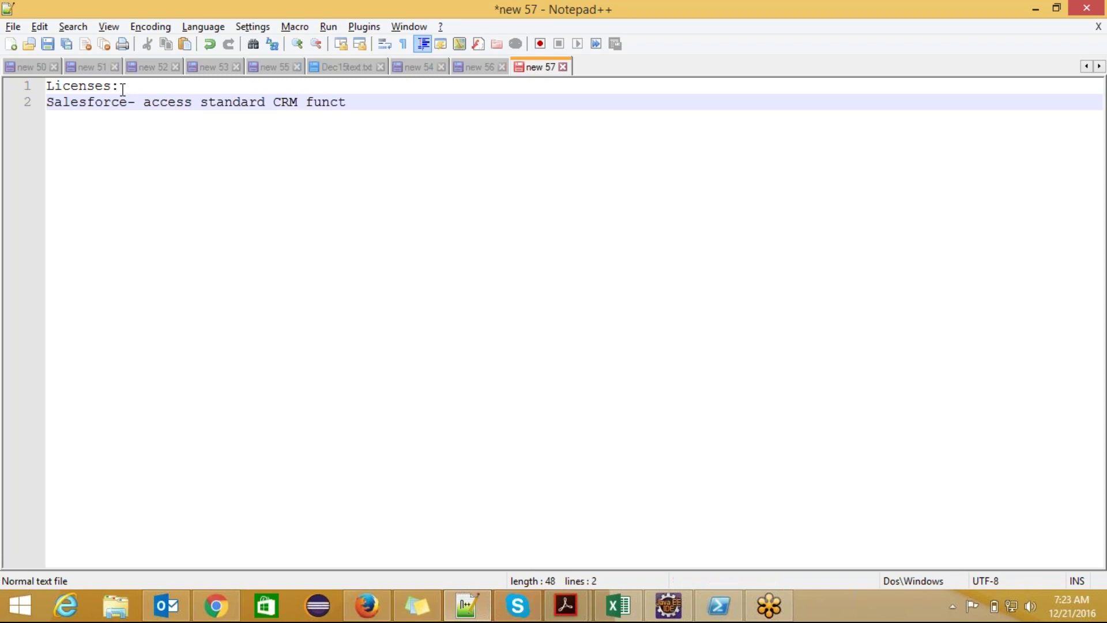
pyautogui.write('ionality + custom apsps')
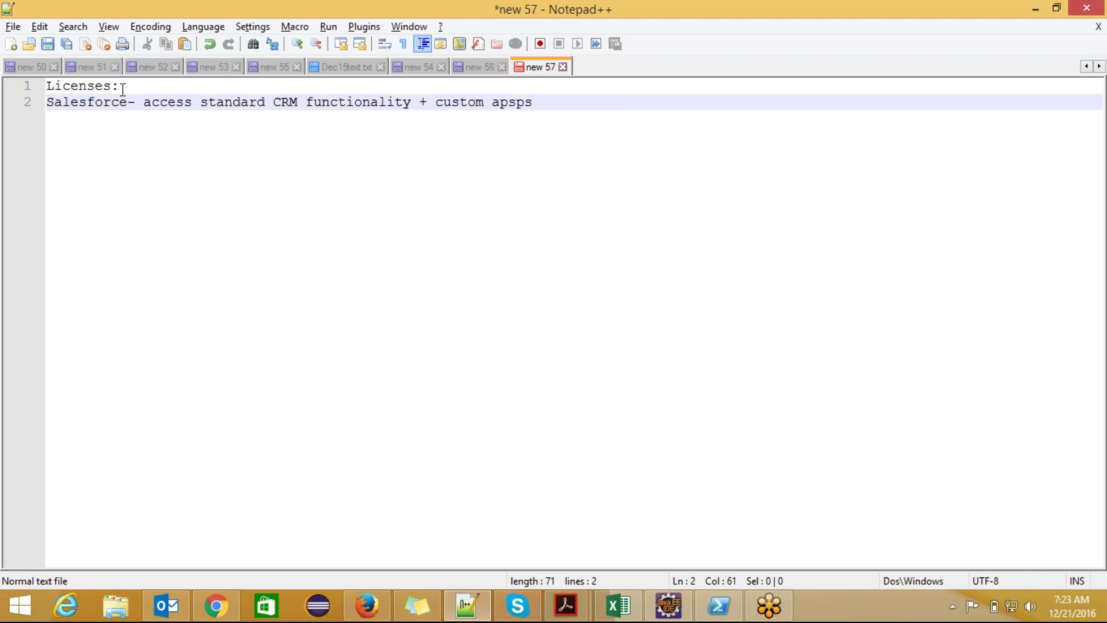
pyautogui.press('Return')
# - Add the line 'salesforce platform- access Custom APPs.' followed by blank lines
pyautogui.write('salesforc')
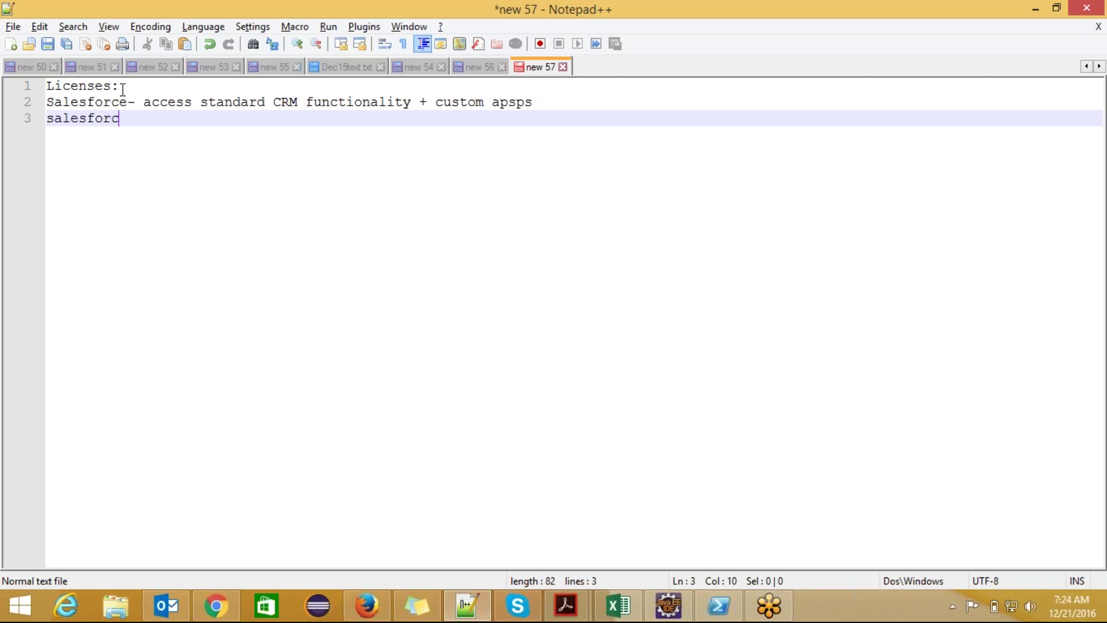
pyautogui.write('e platform- Custom ')
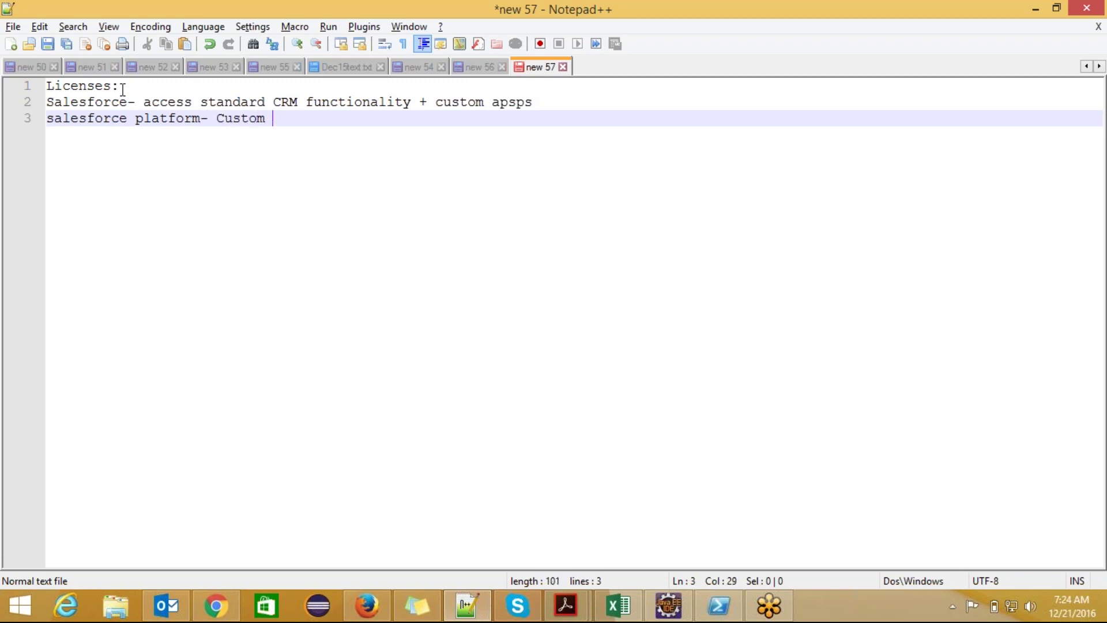
pyautogui.write('APPs.')
pyautogui.click(217, 119)
pyautogui.write('access')
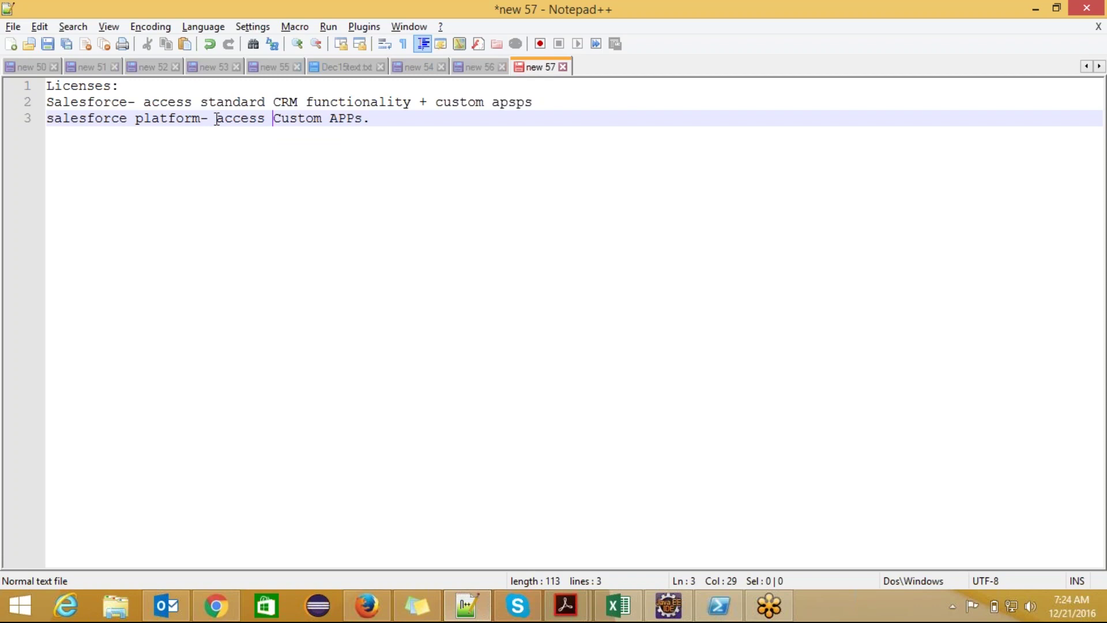
pyautogui.click(131, 118)
pyautogui.click(390, 119)
pyautogui.press('Return')
pyautogui.press('Return')
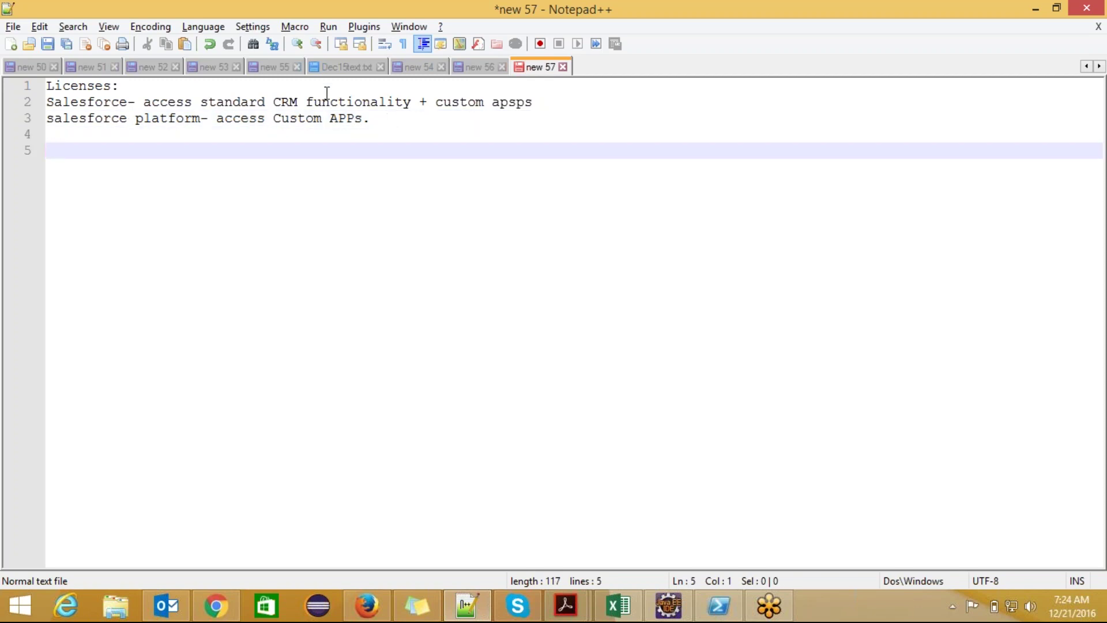
pyautogui.click(49, 86)
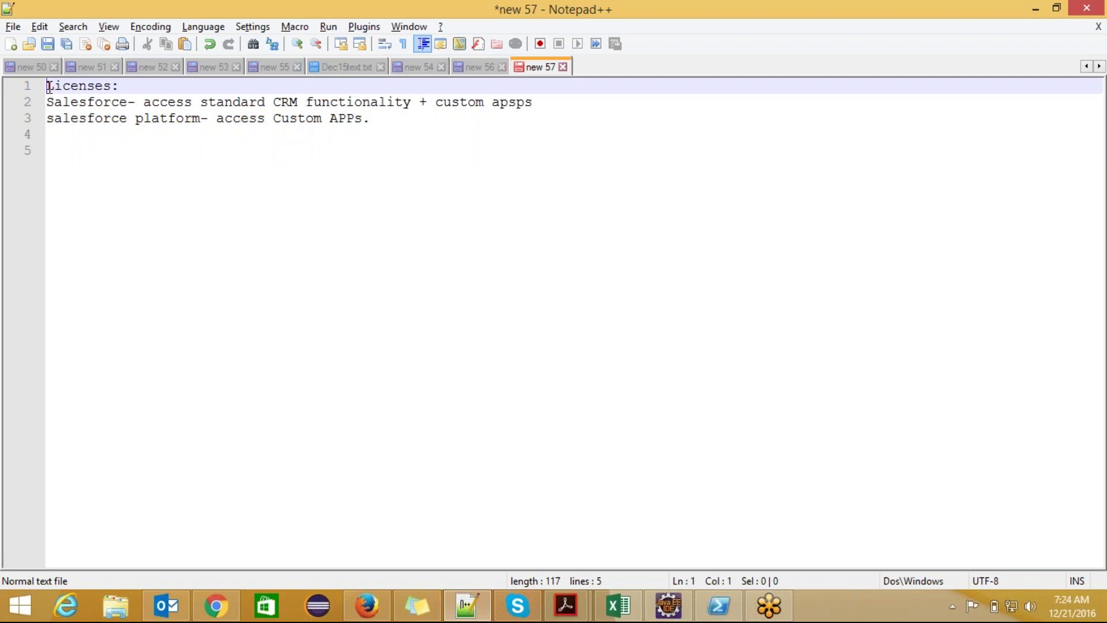
# - Insert an 'EDITION:' heading on the first line, with a blank line below it
pyautogui.press('Return')
pyautogui.press('Up')
pyautogui.write('EDIT')
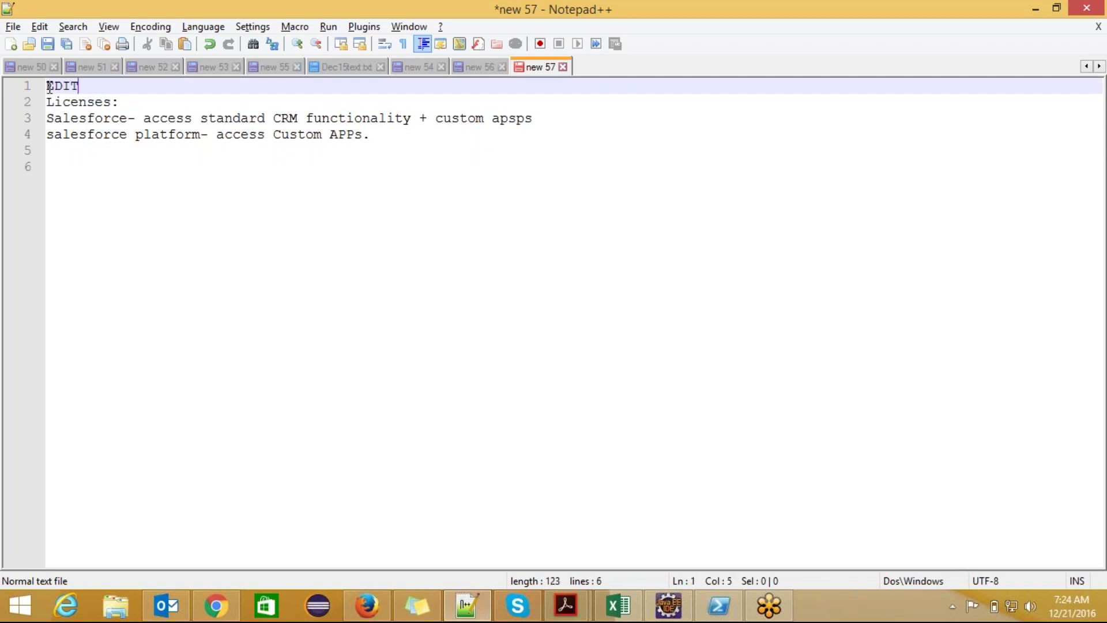
pyautogui.write('ION:')
pyautogui.press('Return')
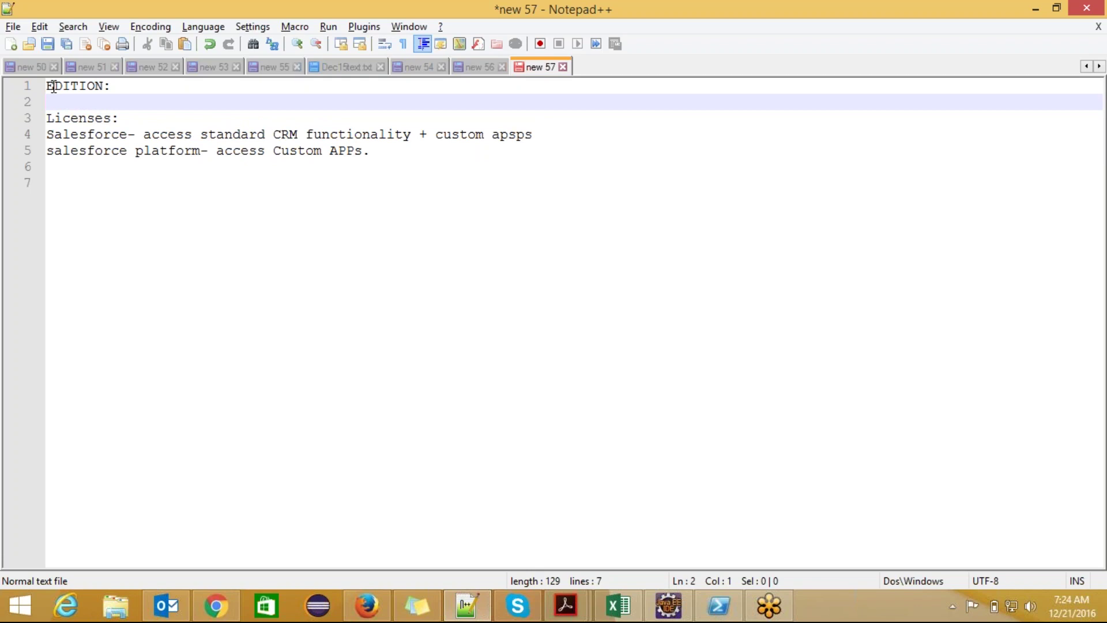
pyautogui.click(119, 134)
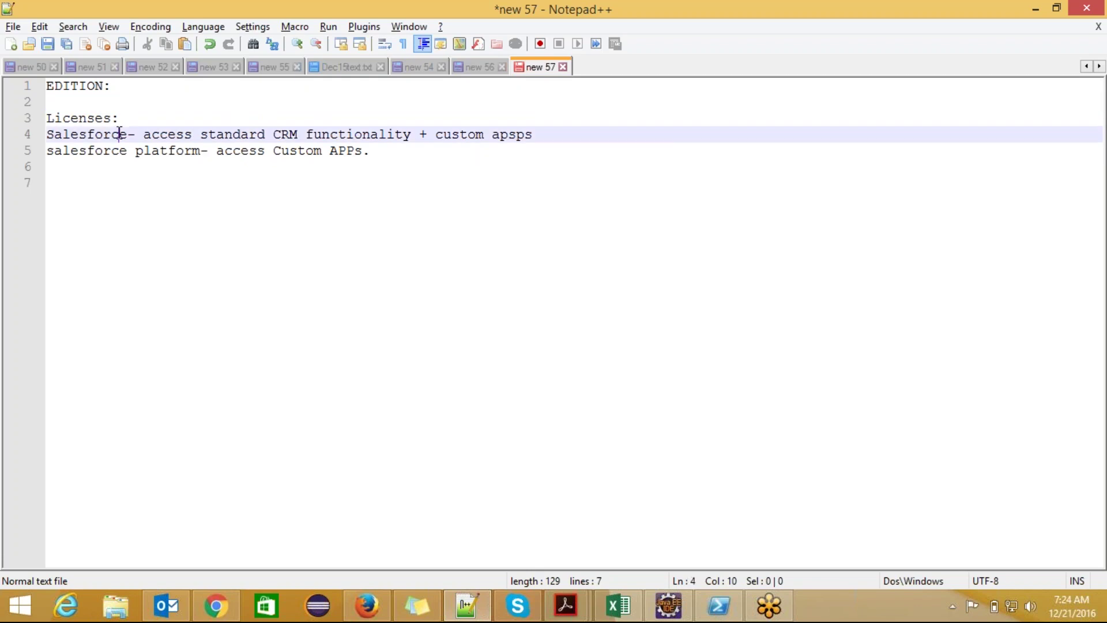
# - Correct 'apsps' to 'apps' so the Salesforce license line ends 'custom apps'
pyautogui.click(374, 127)
pyautogui.click(434, 130)
pyautogui.moveTo(434, 134); pyautogui.dragTo(531, 134)
pyautogui.click(532, 133)
pyautogui.press('BackSpace')
pyautogui.press('Left')
pyautogui.press('BackSpace')
pyautogui.press('Right')
pyautogui.write('s')
# - Highlight what the Salesforce and platform licenses give access to, including Custom APPs
pyautogui.moveTo(200, 151); pyautogui.dragTo(168, 151)
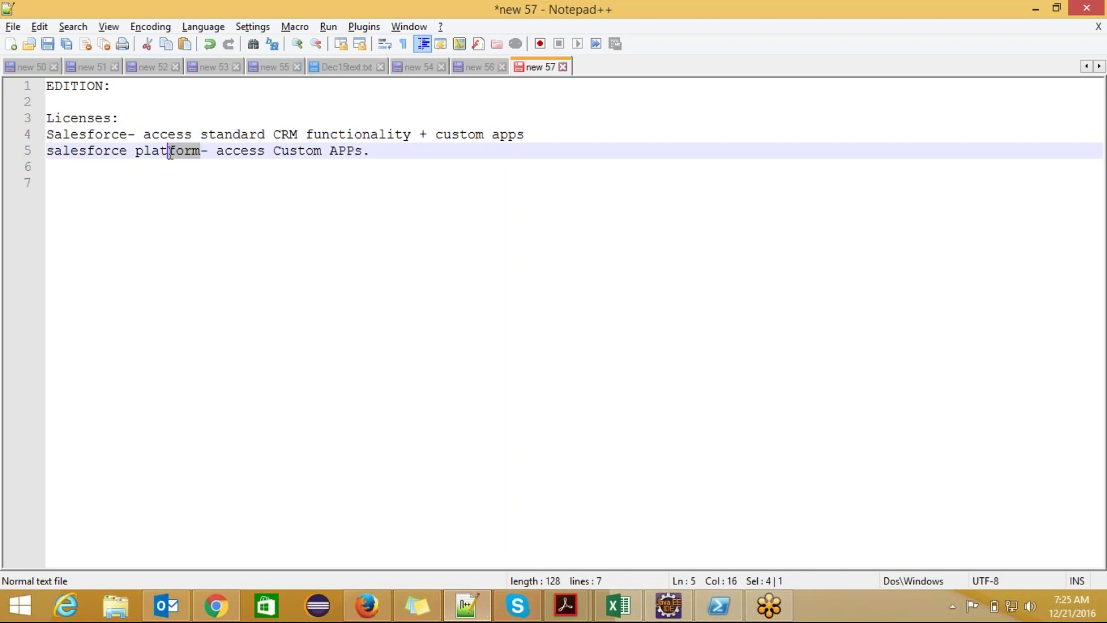
pyautogui.click(225, 135)
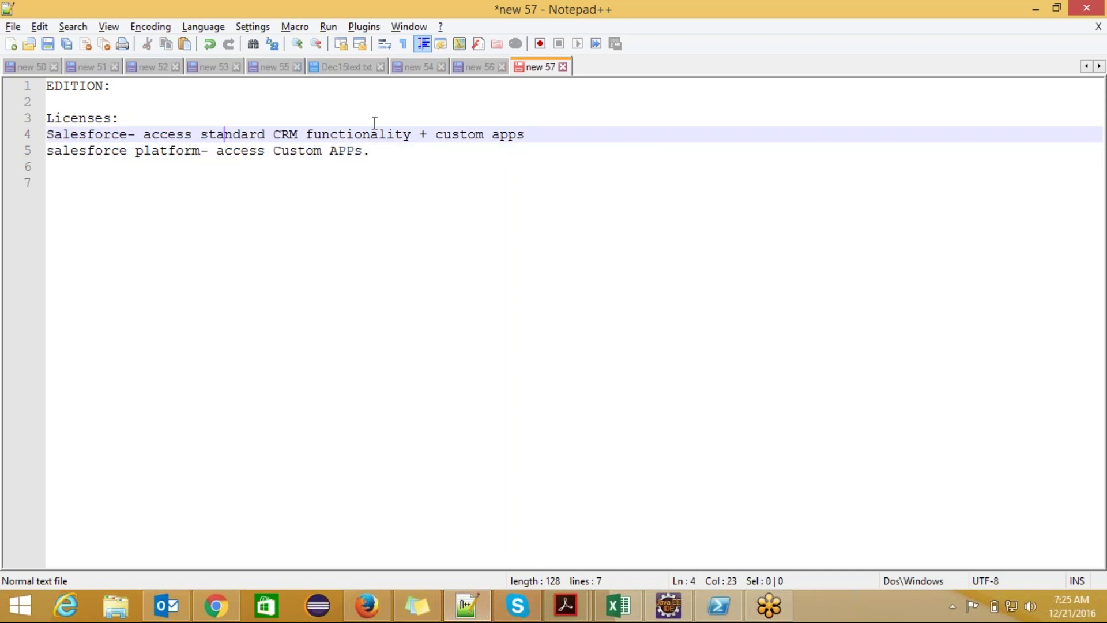
pyautogui.moveTo(411, 134); pyautogui.dragTo(143, 139)
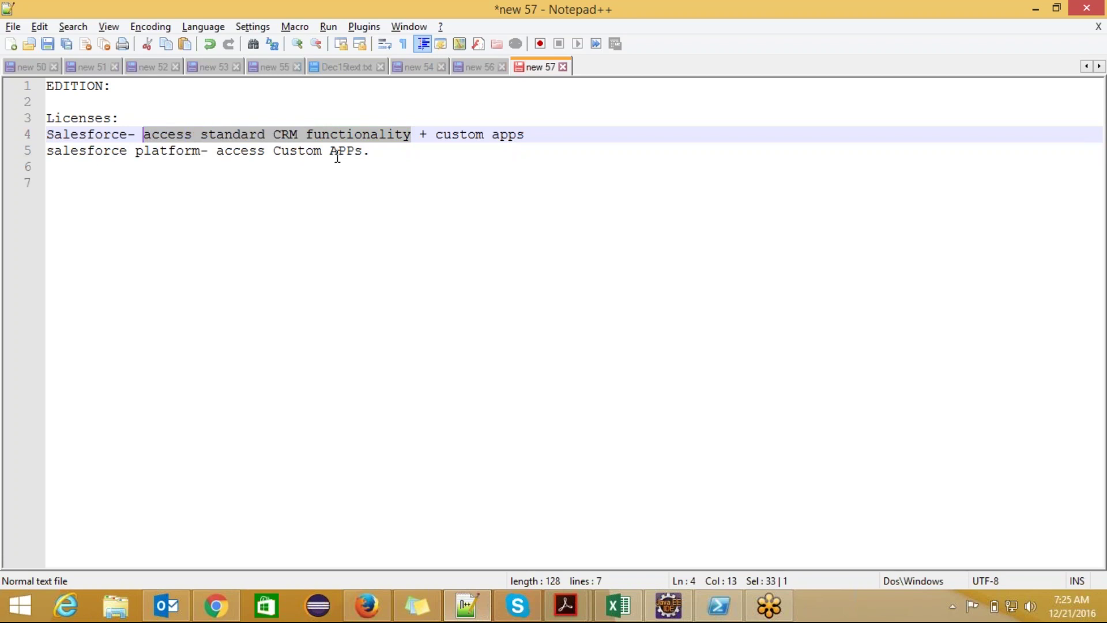
pyautogui.moveTo(370, 152); pyautogui.dragTo(217, 156)
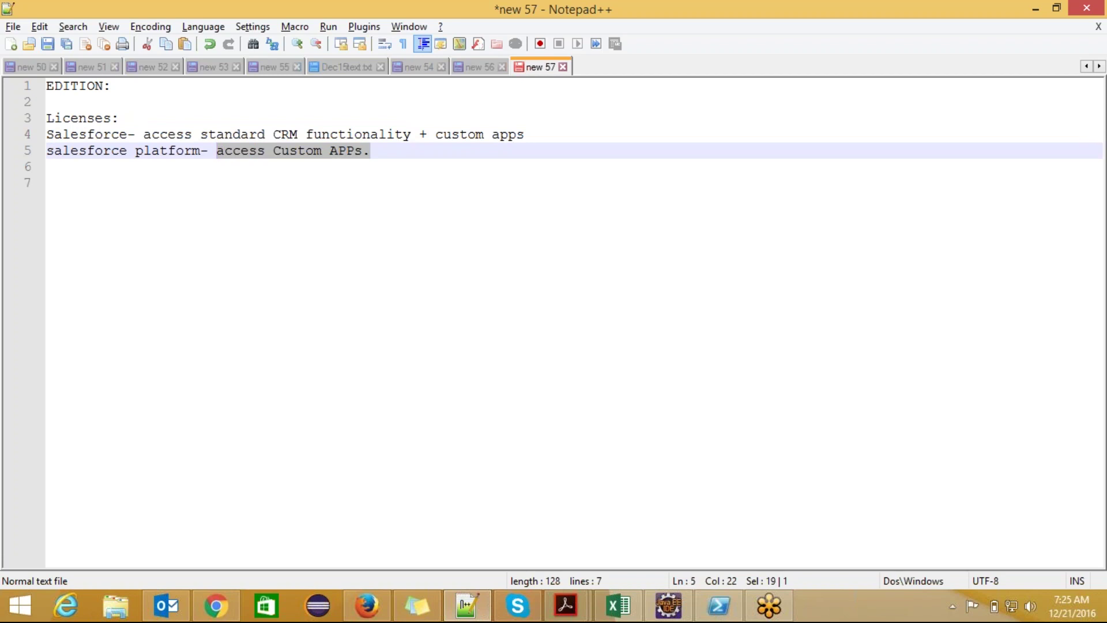
pyautogui.click(419, 130)
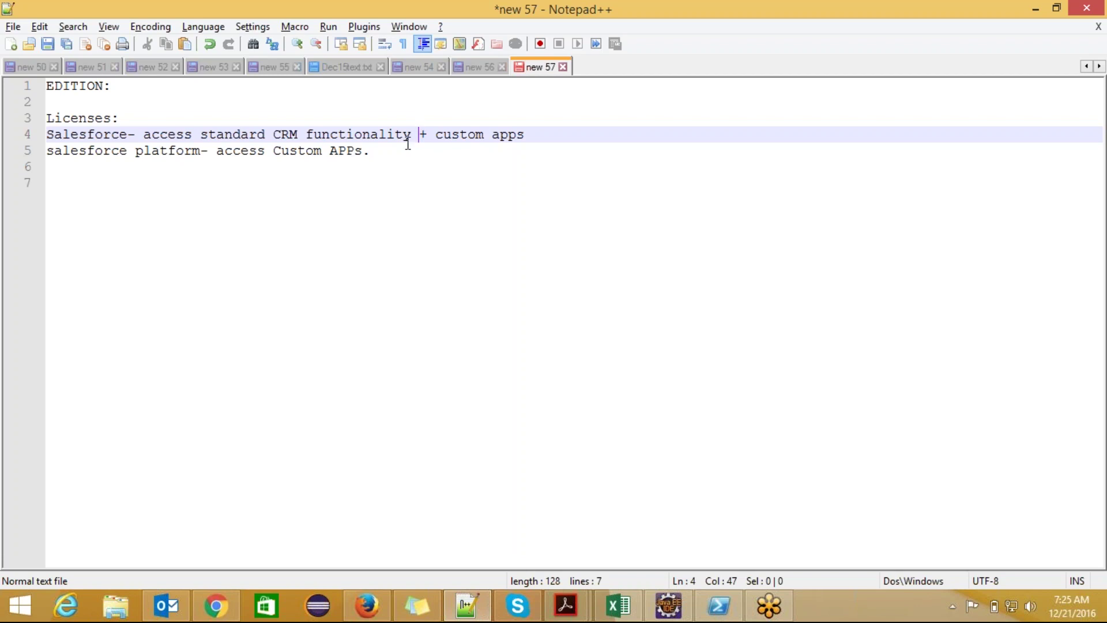
pyautogui.click(277, 163)
pyautogui.moveTo(322, 151); pyautogui.dragTo(232, 151)
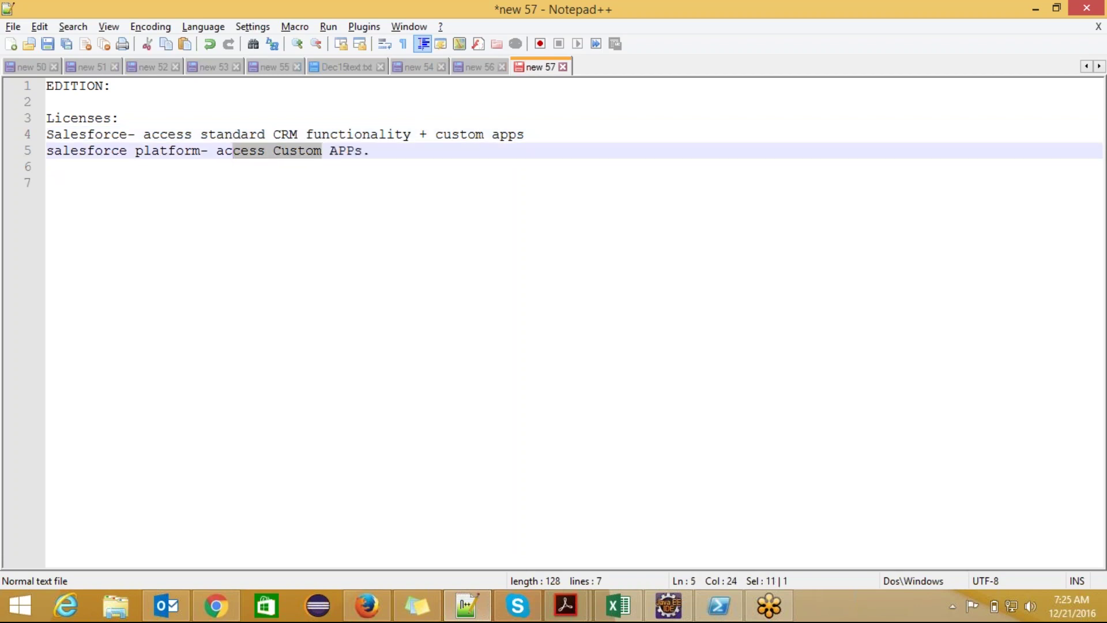
pyautogui.click(363, 149)
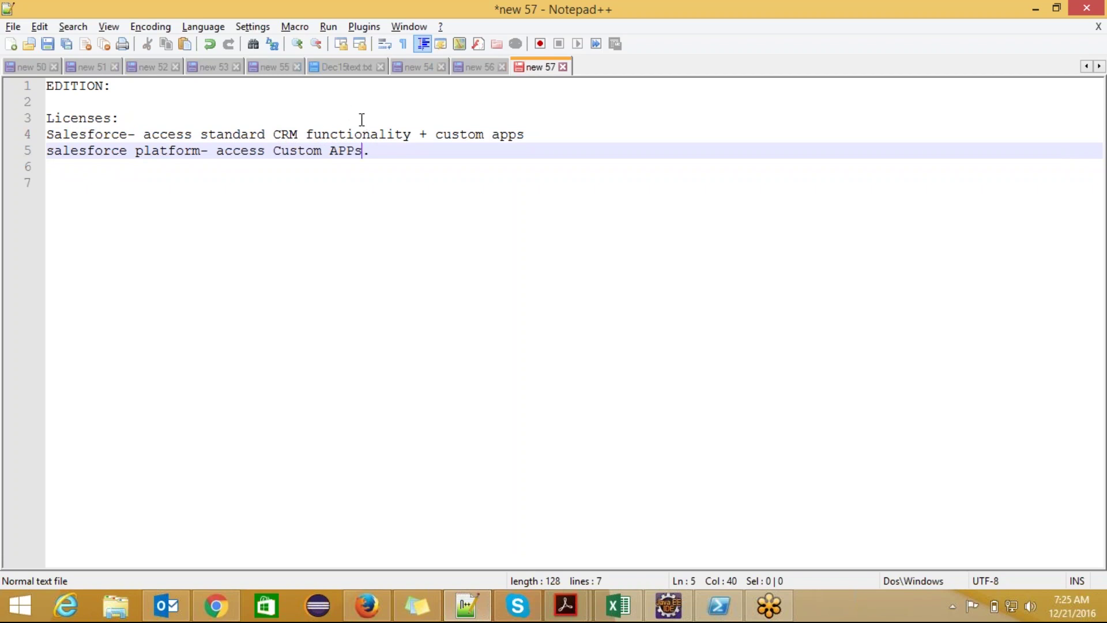
pyautogui.click(380, 151)
pyautogui.click(131, 82)
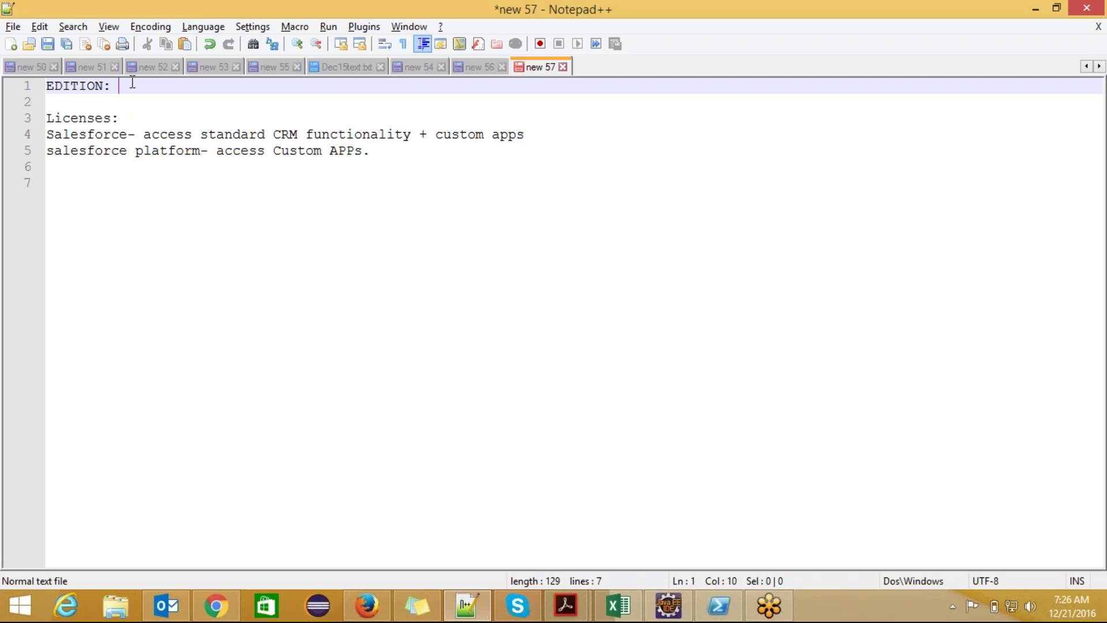
# - After EDITION:, type 'Depnding on our edition we get feature s and extra limits.'
pyautogui.write('Depnding on ')
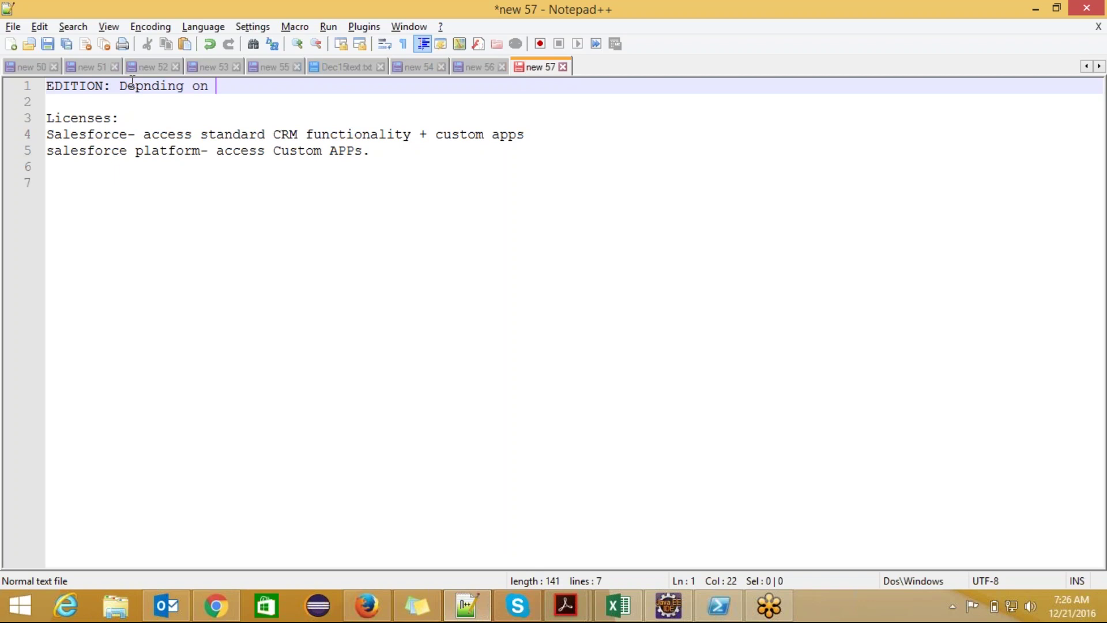
pyautogui.write('our edition we get')
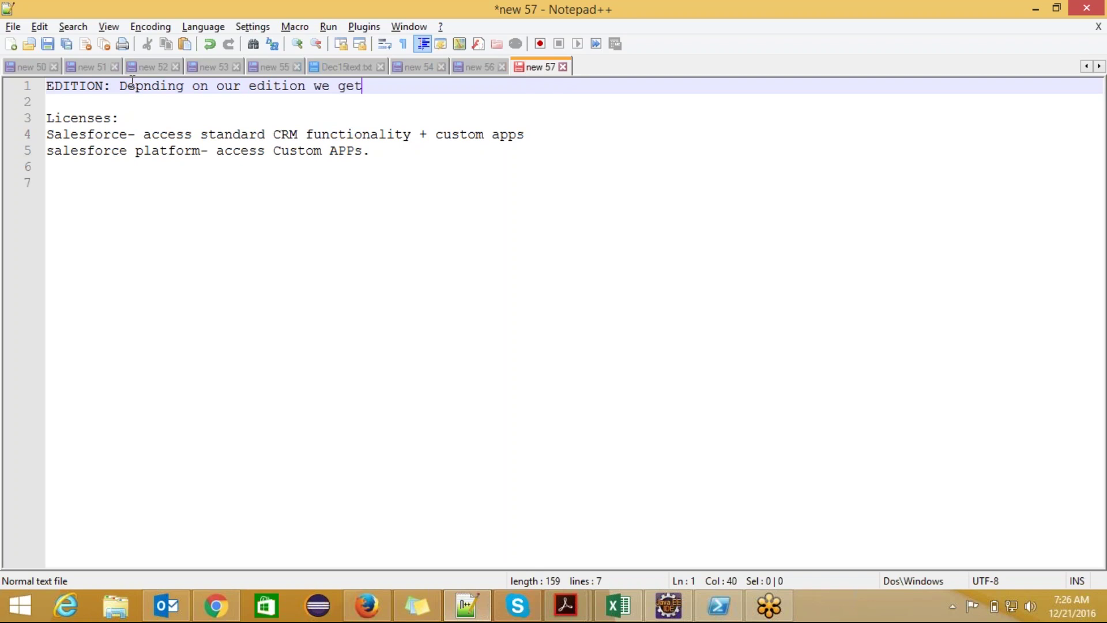
pyautogui.write(' feature s a')
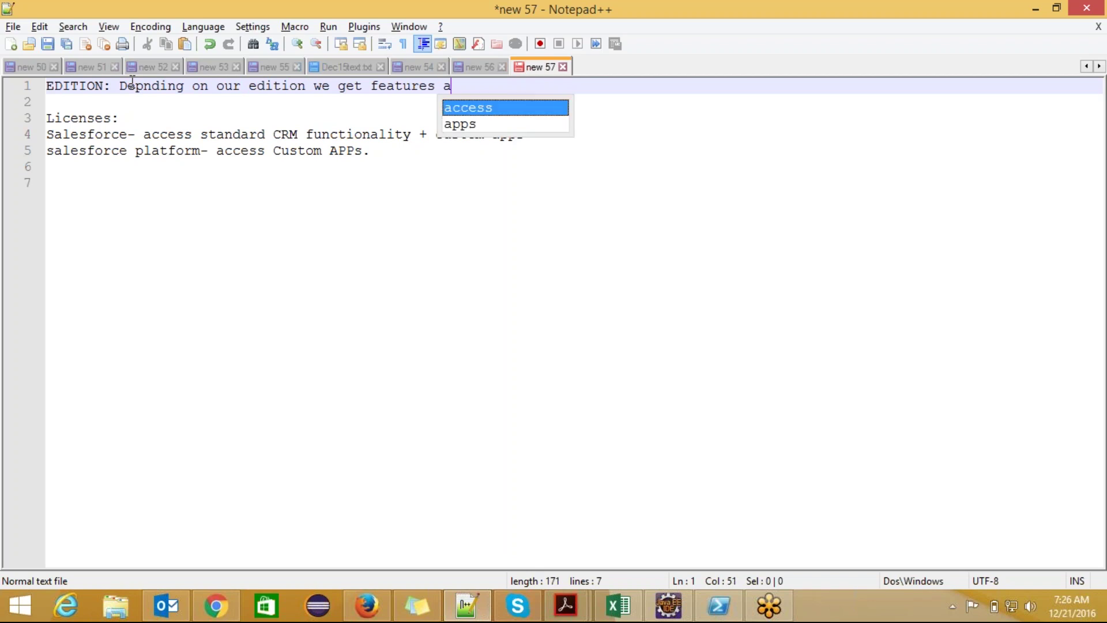
pyautogui.write('nd extra ')
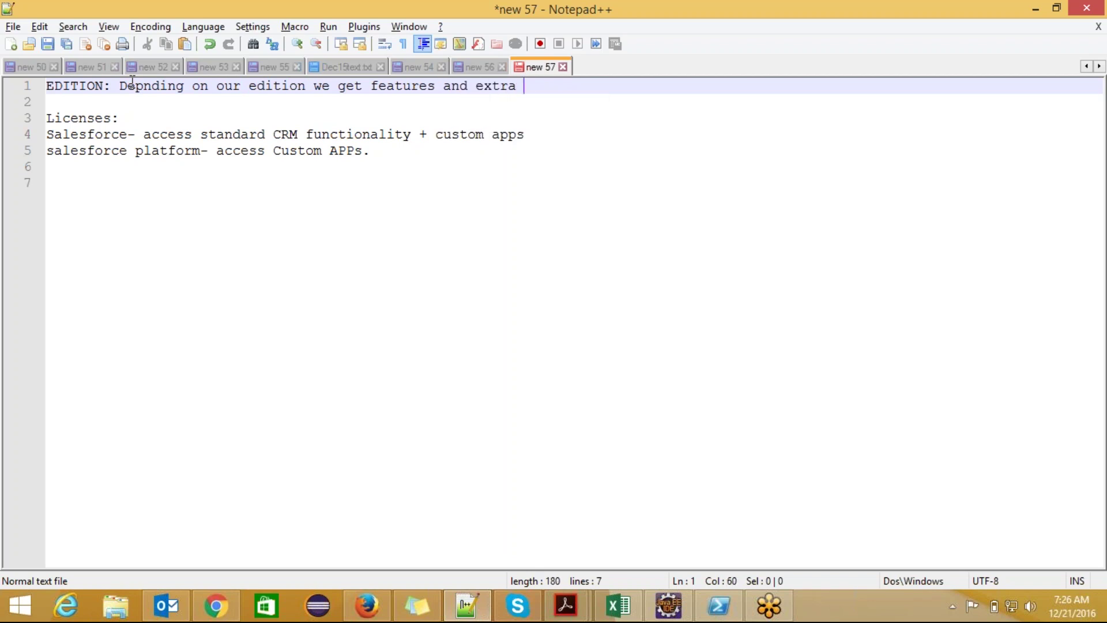
pyautogui.write('limits.')
# - Add the line 'User: setup-> Administer-> Manage users-> New' below the licenses
pyautogui.click(404, 157)
pyautogui.press('Return')
pyautogui.press('Return')
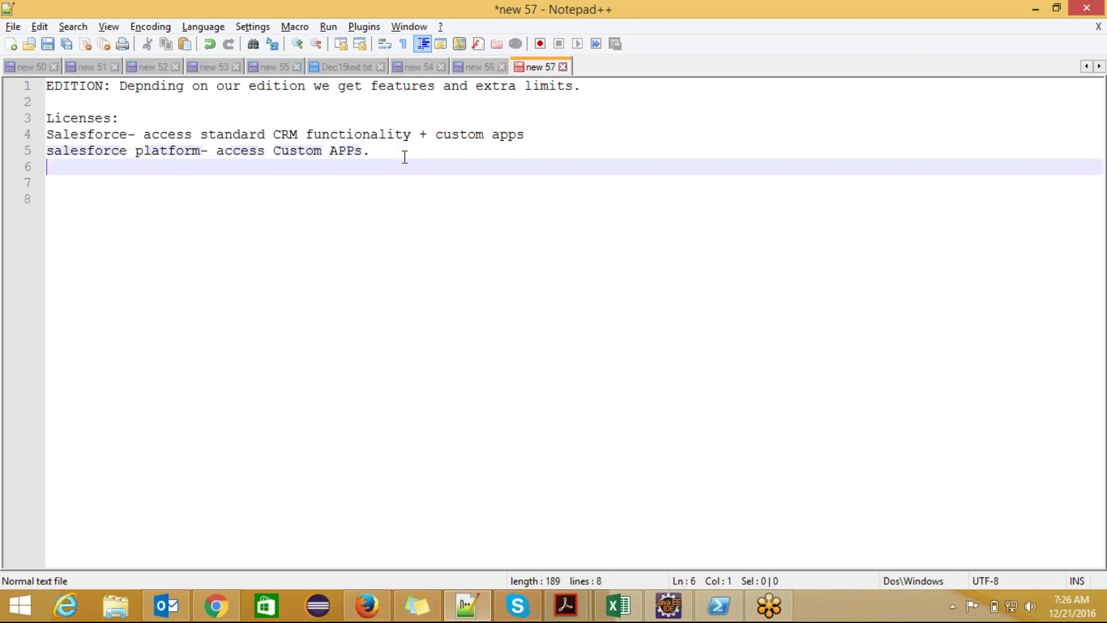
pyautogui.write('Us')
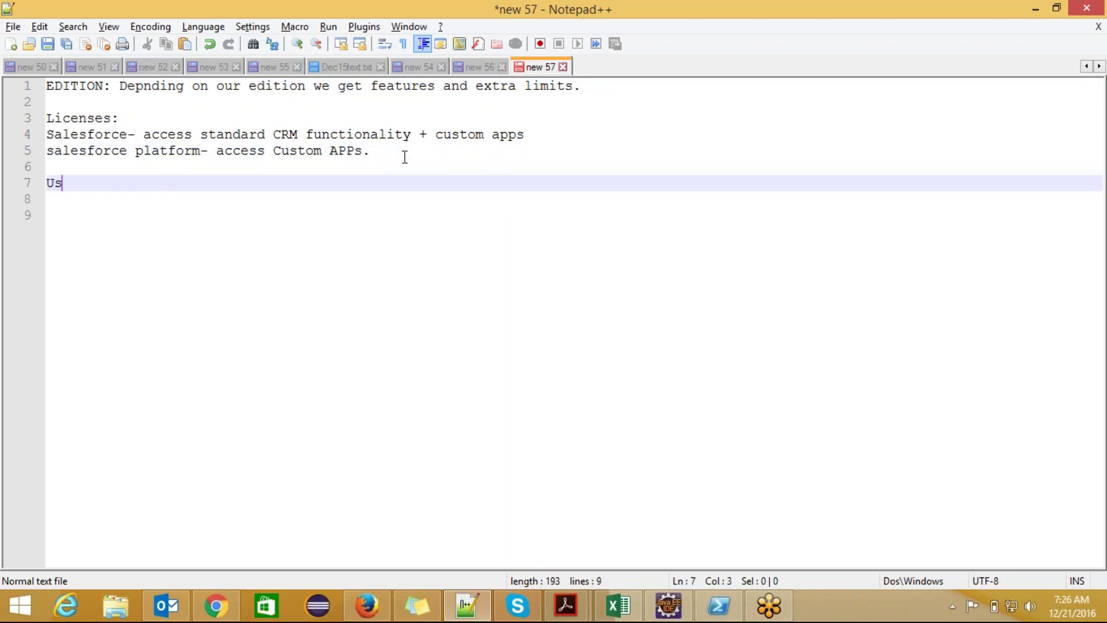
pyautogui.write('er: setup')
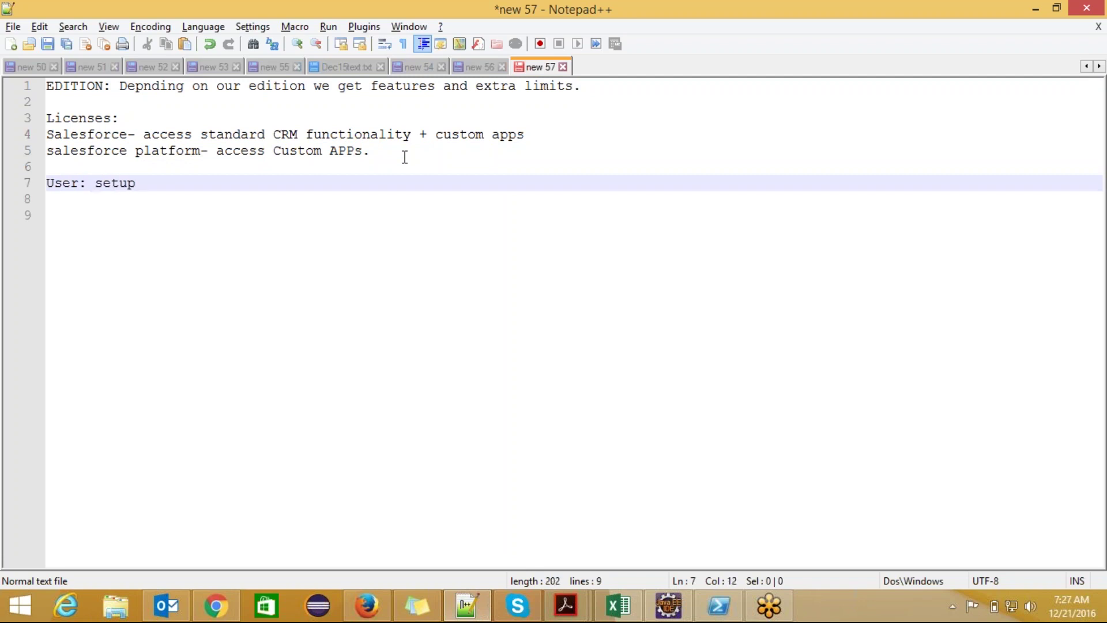
pyautogui.write('-> A')
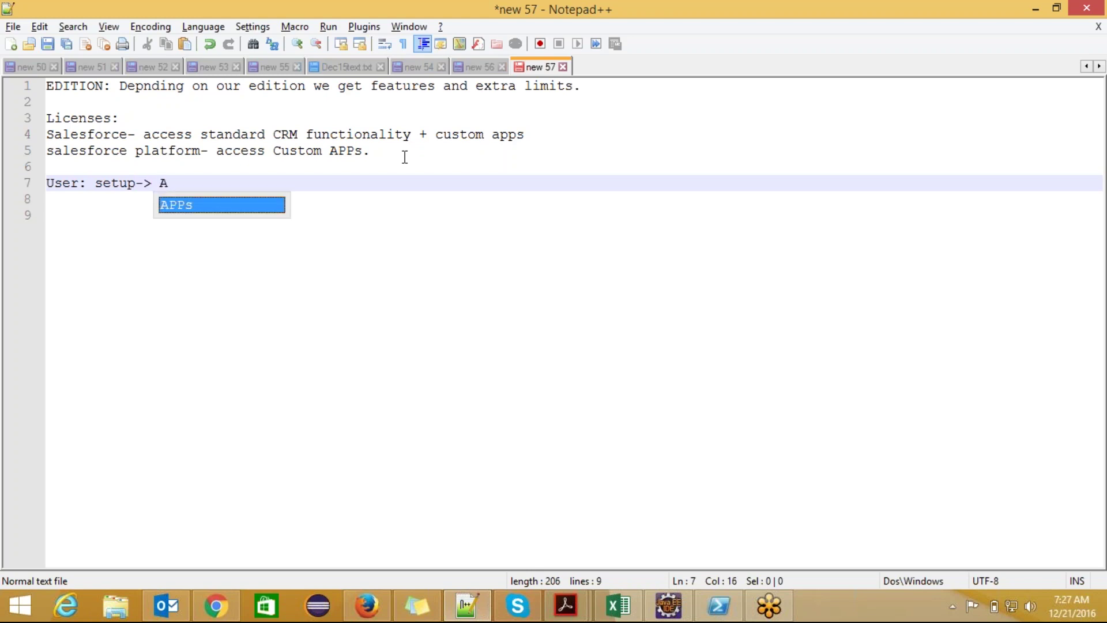
pyautogui.write('dminister')
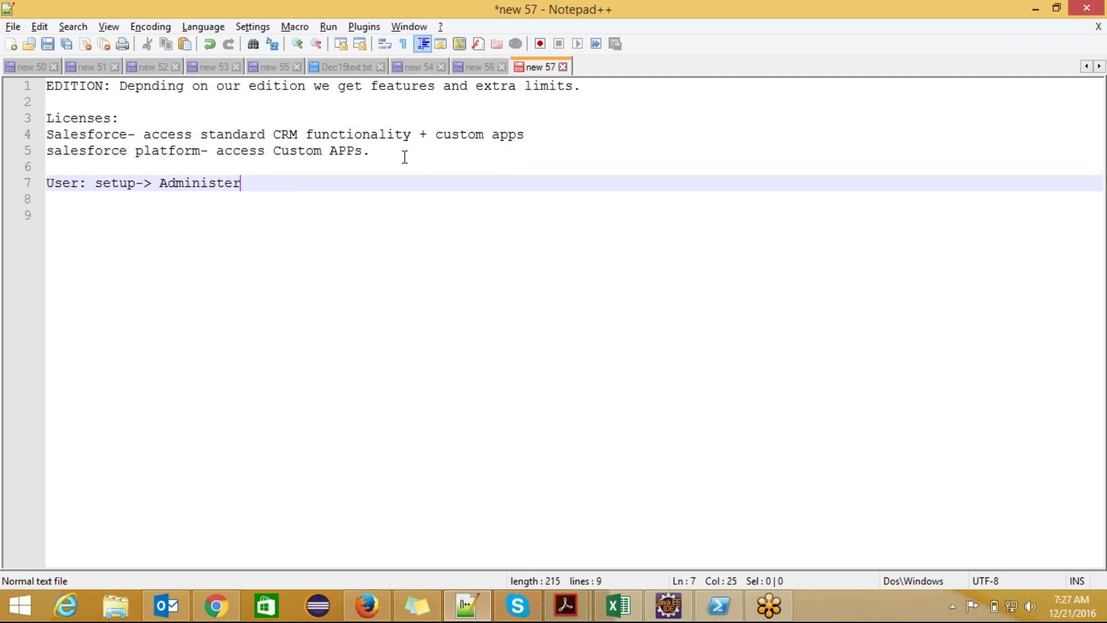
pyautogui.write('-> Manage users')
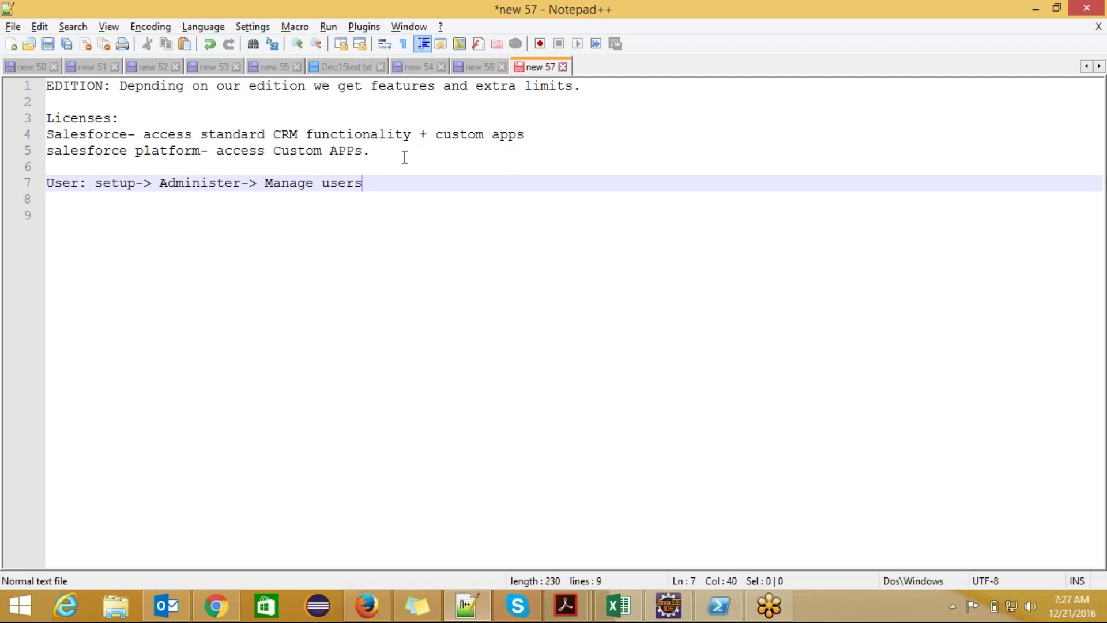
pyautogui.write('-> New')
pyautogui.click(362, 183)
# - Start a new line beginning 'For a user' below the user path
pyautogui.doubleClick(393, 183)
pyautogui.press('Right')
pyautogui.press('Return')
pyautogui.press('Return')
pyautogui.write('user')
pyautogui.press('Left')
pyautogui.press('Left')
pyautogui.press('Left')
pyautogui.press('Left')
pyautogui.press('Left')
pyautogui.write('For a')
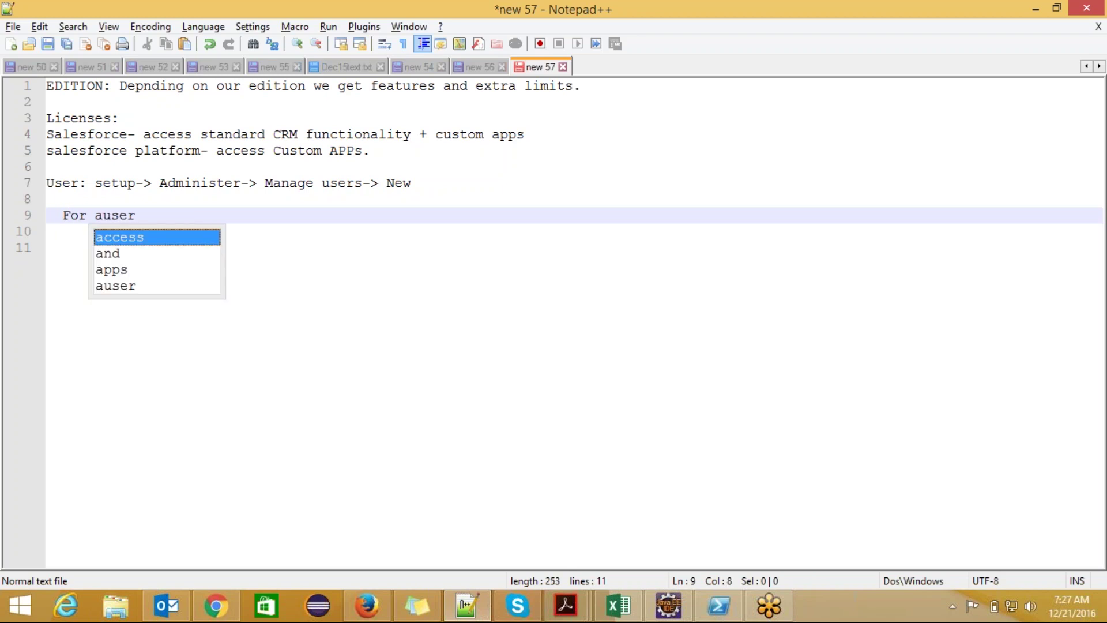
pyautogui.press('End')
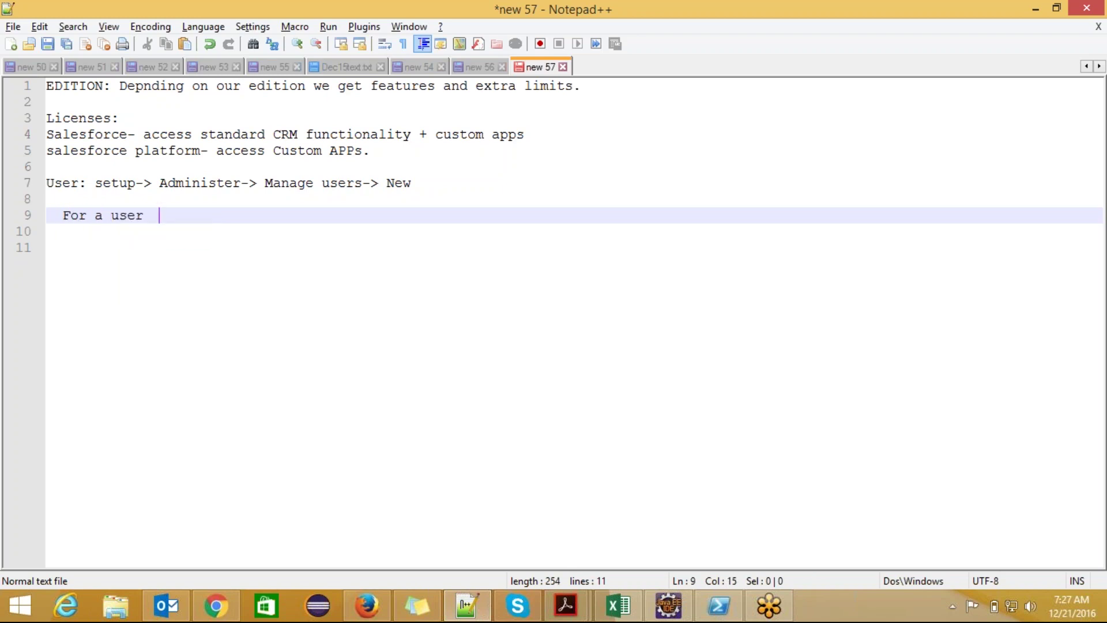
# - Finish it as 'lastname,email,username,nickname,license,profile are mandatory.', fixing the typos
pyautogui.write('lastname,email,')
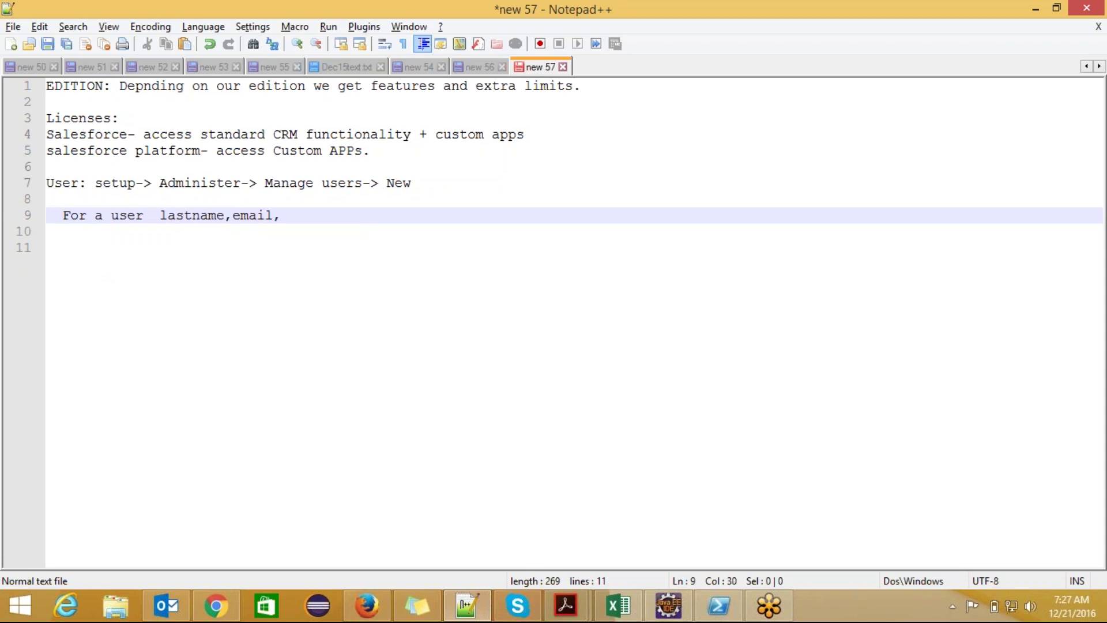
pyautogui.write('username,nickname,')
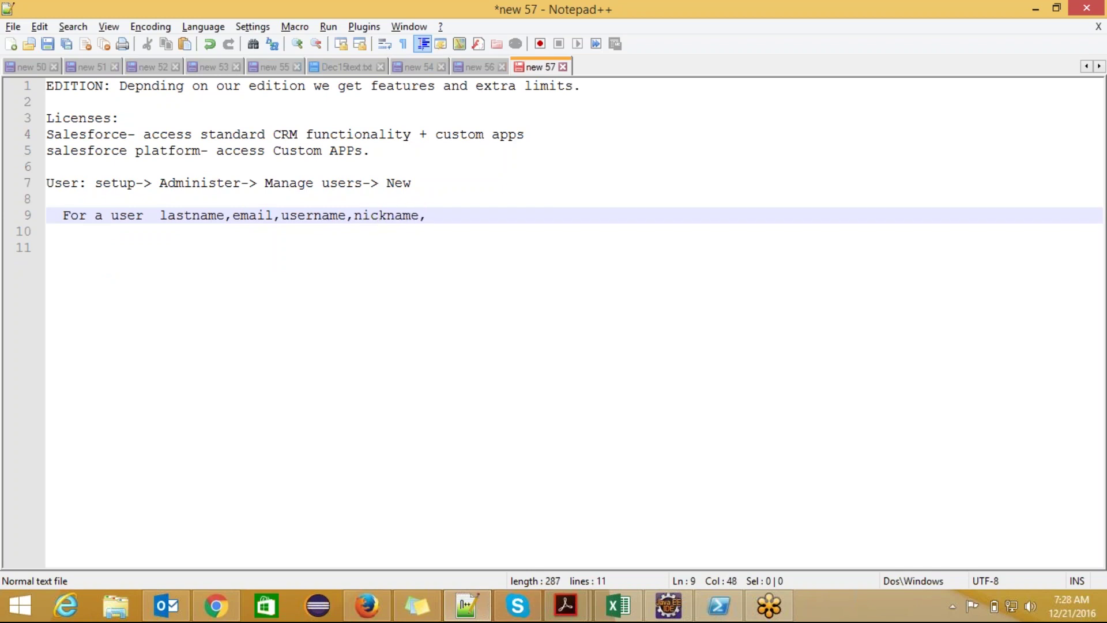
pyautogui.write('license,profile ')
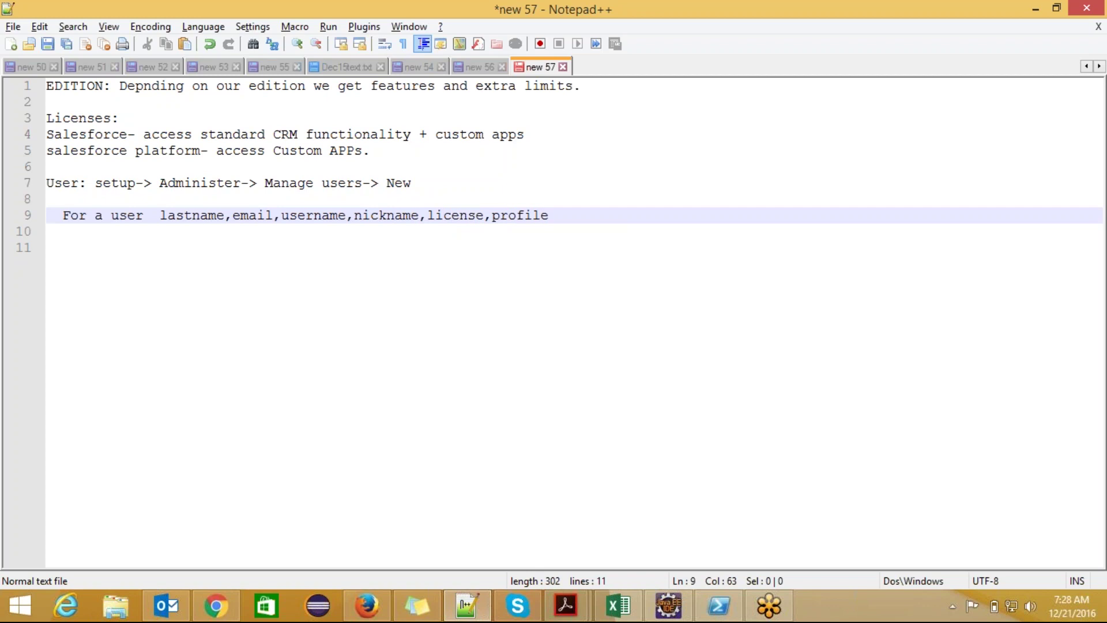
pyautogui.write('an')
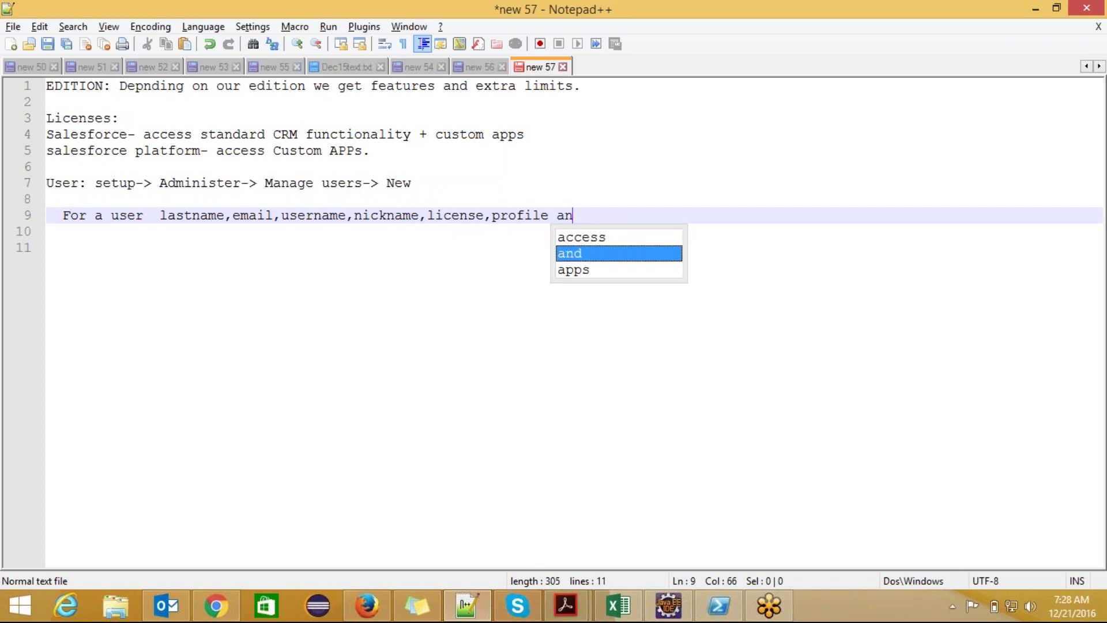
pyautogui.press('BackSpace')
pyautogui.write('re ma')
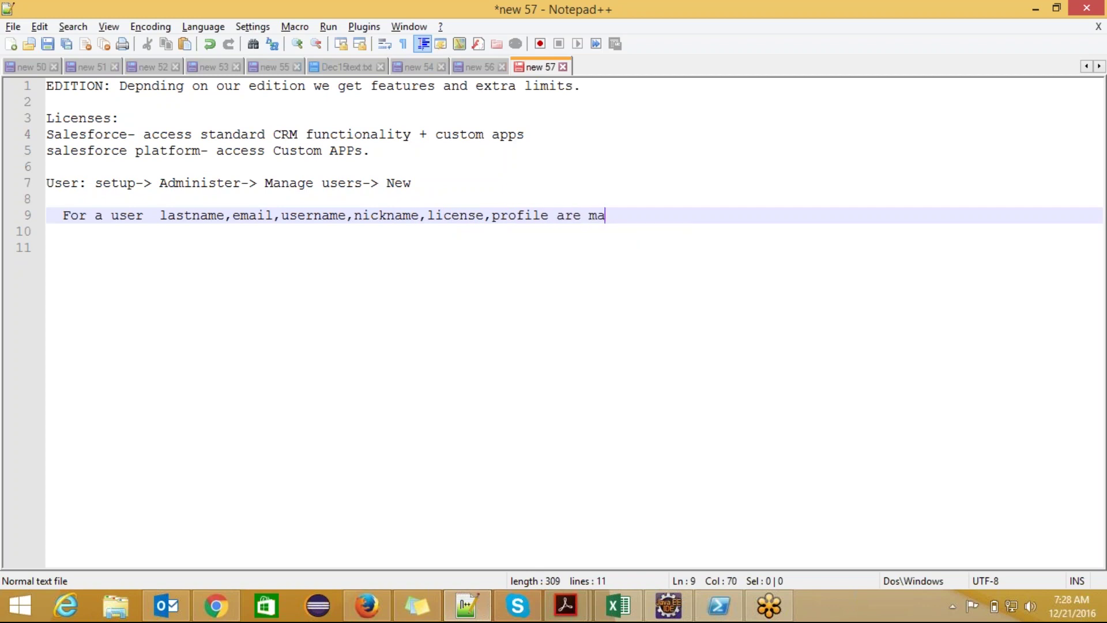
pyautogui.write('ndatory.')
pyautogui.doubleClick(456, 217)
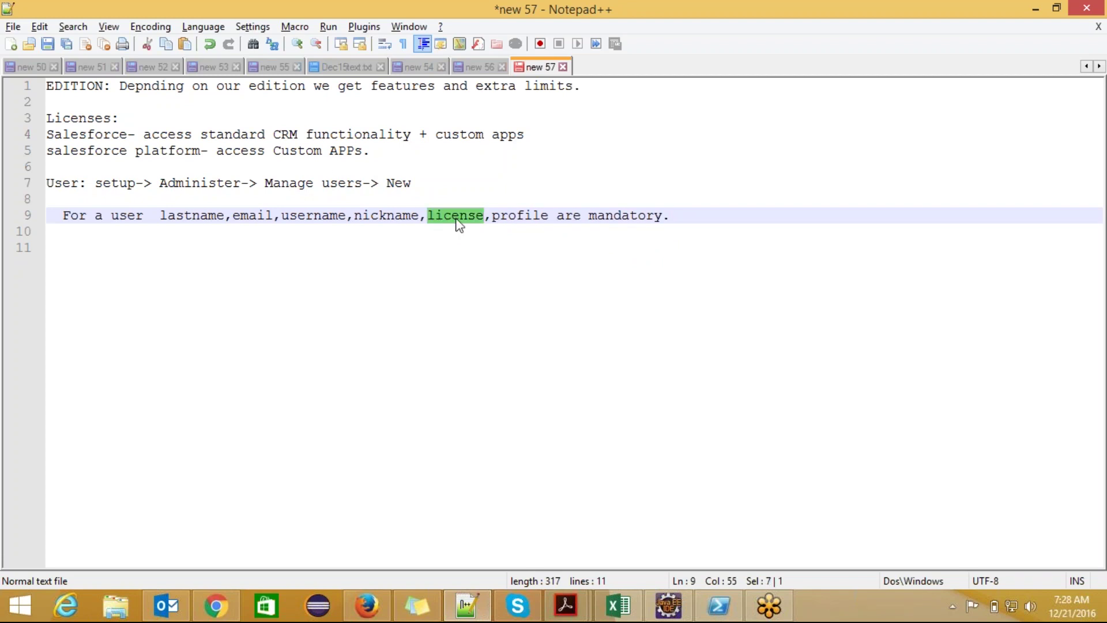
pyautogui.click(513, 217)
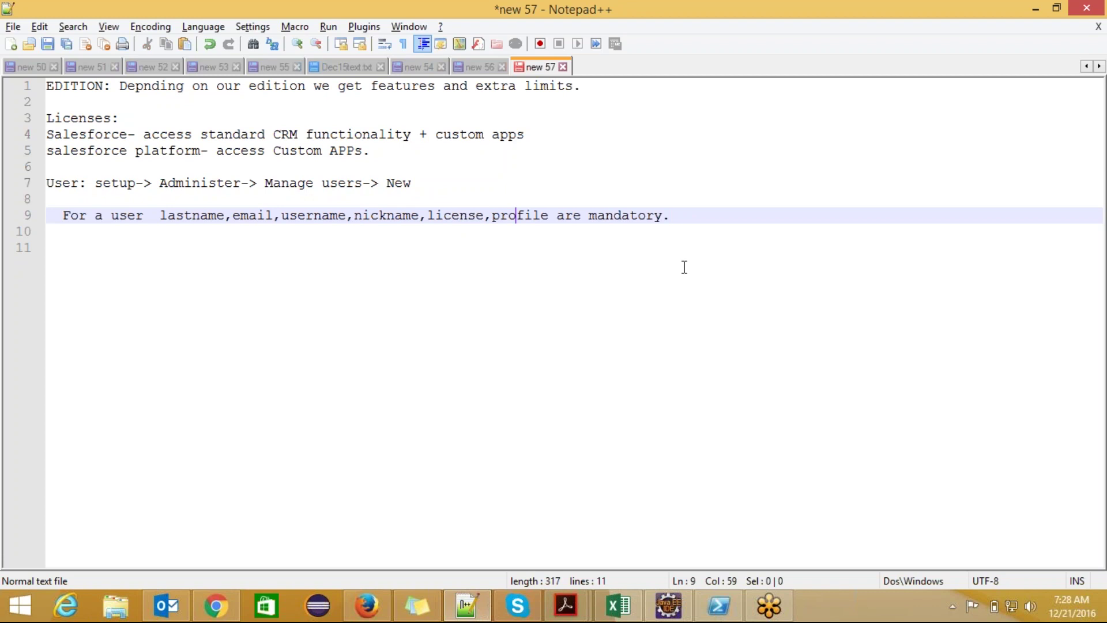
pyautogui.click(690, 218)
# - Add the line 'Profile: It will controls the accessibilty to APPS,objects,etc...'
pyautogui.press('Return')
pyautogui.press('Return')
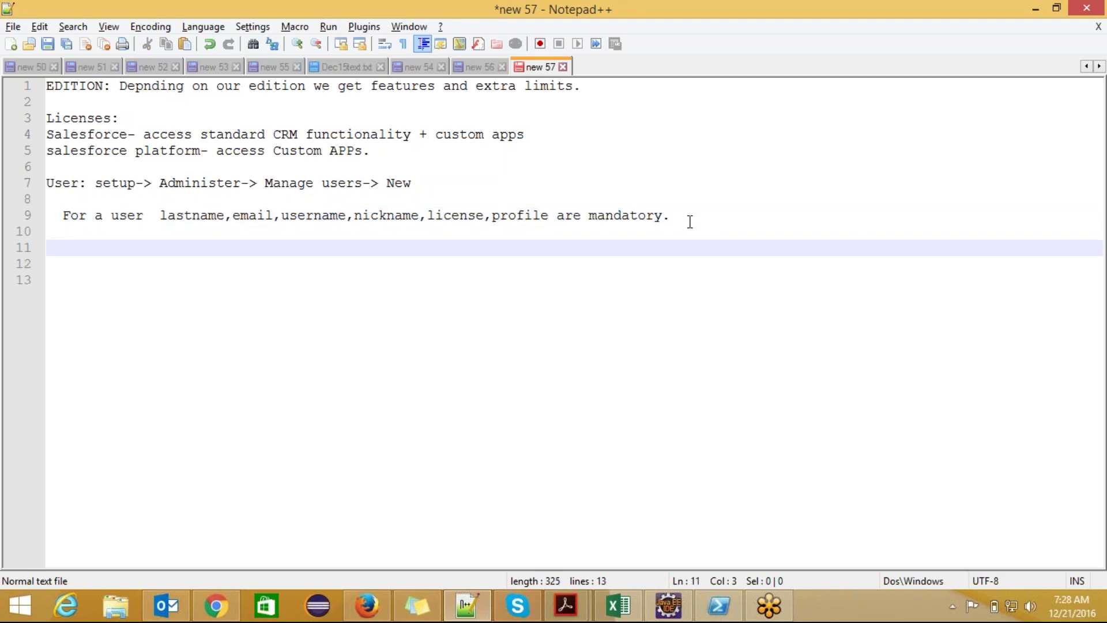
pyautogui.write('Profile-')
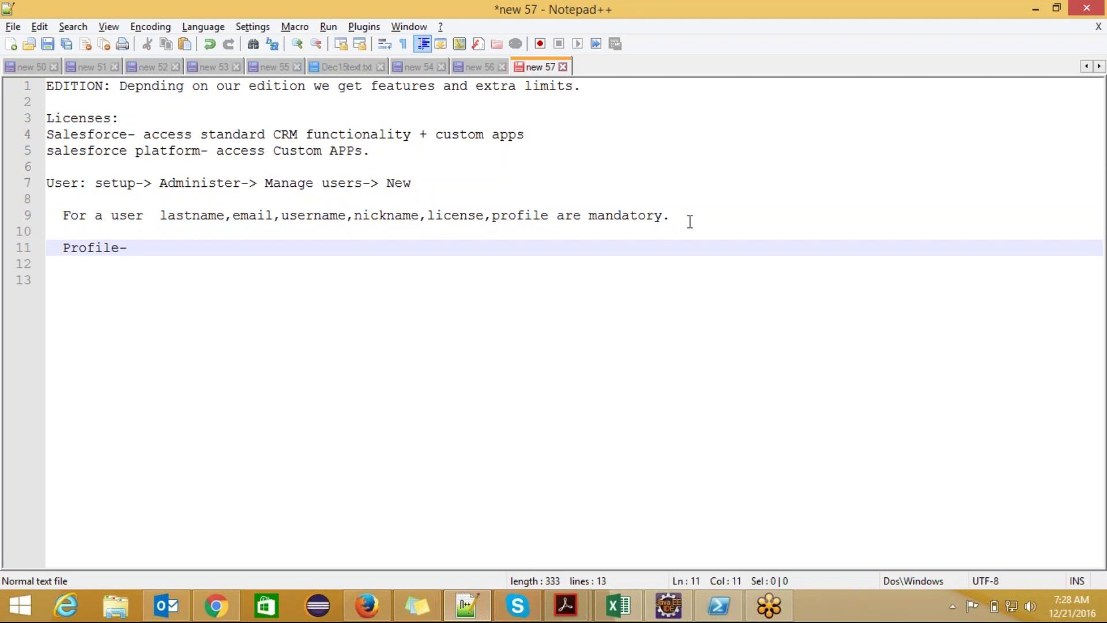
pyautogui.press('BackSpace')
pyautogui.write(': It will controls ')
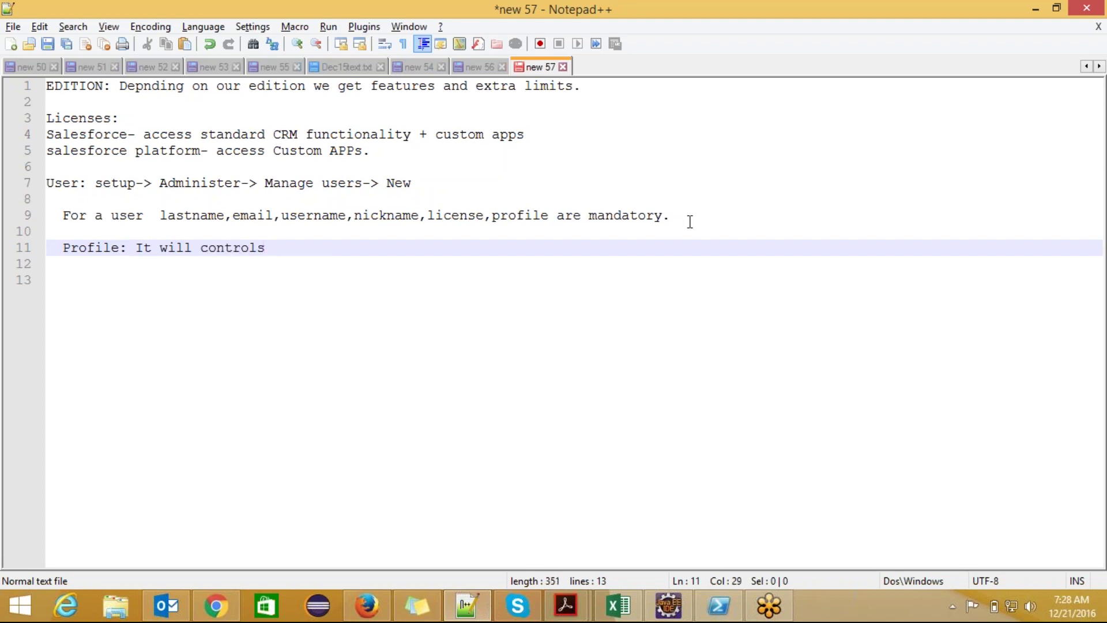
pyautogui.write('the acc')
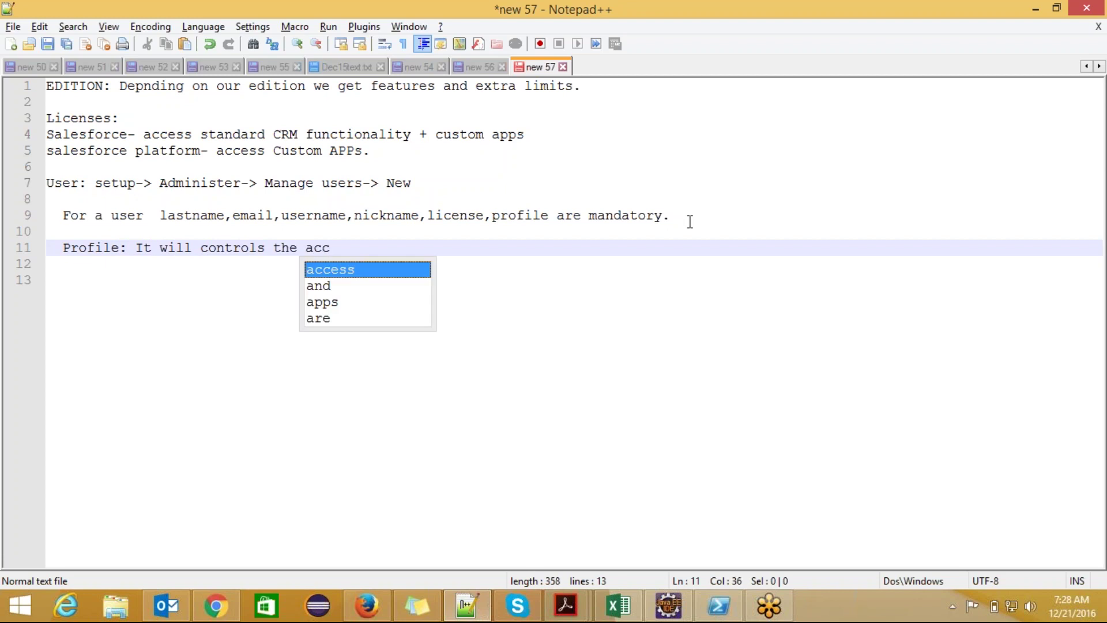
pyautogui.write('essibil')
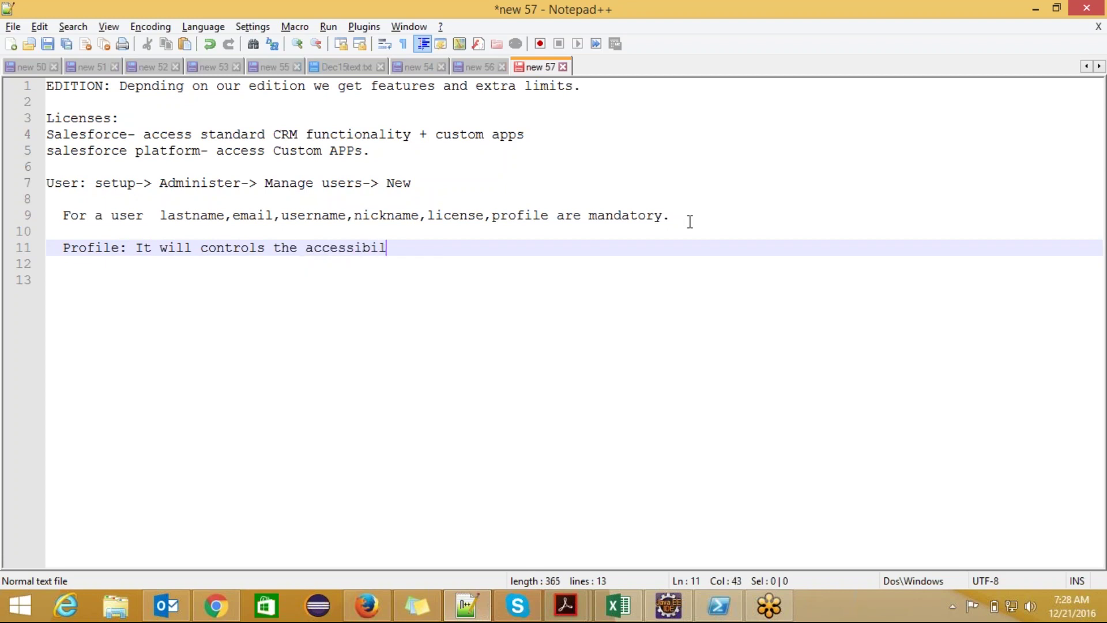
pyautogui.write('ty')
pyautogui.write('to o')
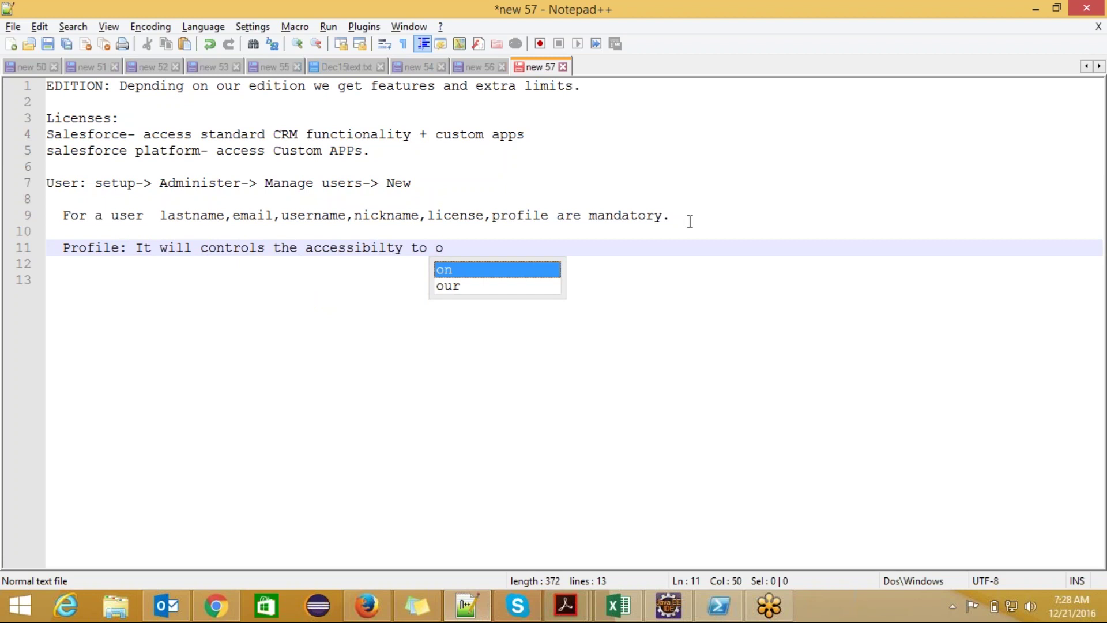
pyautogui.press('BackSpace')
pyautogui.write('APP')
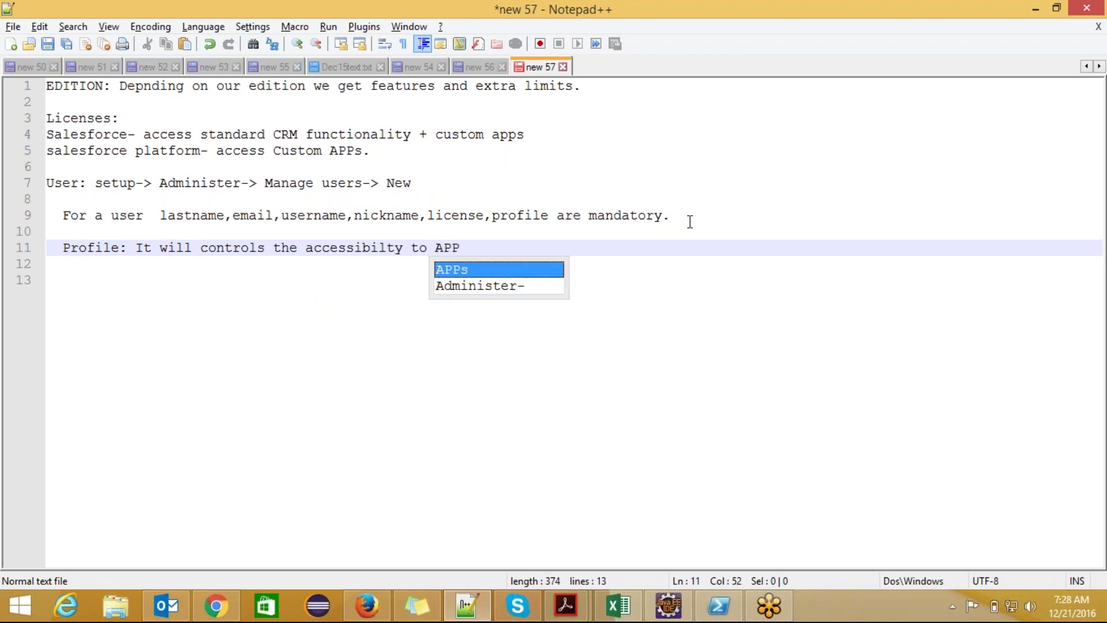
pyautogui.write('S,ob')
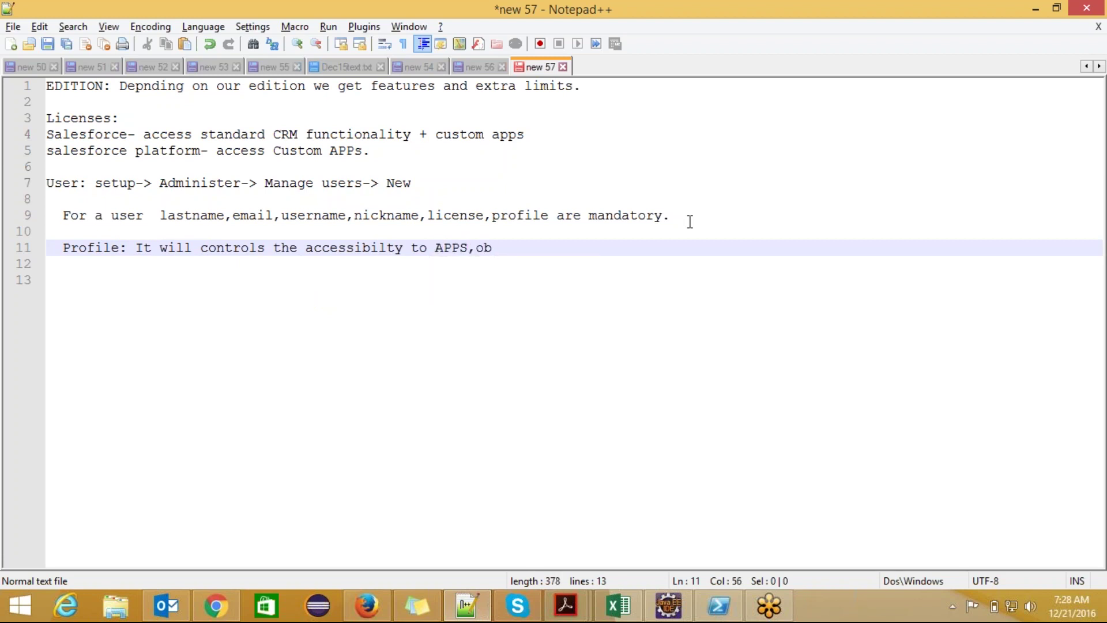
pyautogui.write('jects,etc...')
# - Add the indented line 'What user can do with in my organization.' under the Profile note
pyautogui.click(450, 248)
pyautogui.click(510, 248)
pyautogui.press('Return')
pyautogui.write('W')
pyautogui.write('y')
pyautogui.press('BackSpace')
pyautogui.write('hat ')
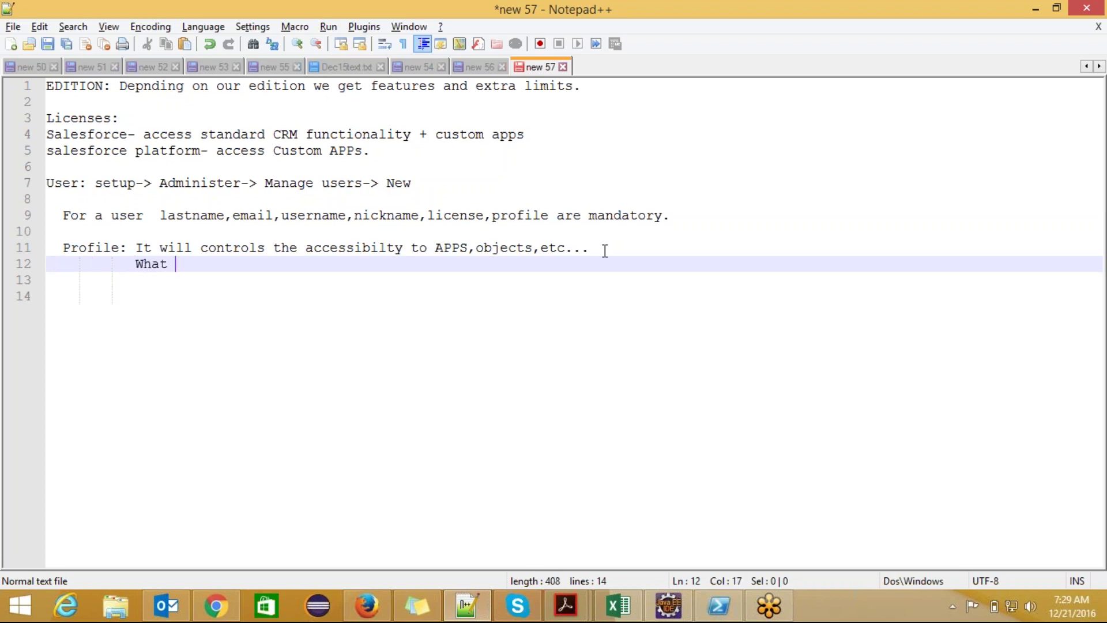
pyautogui.write('user can do wit')
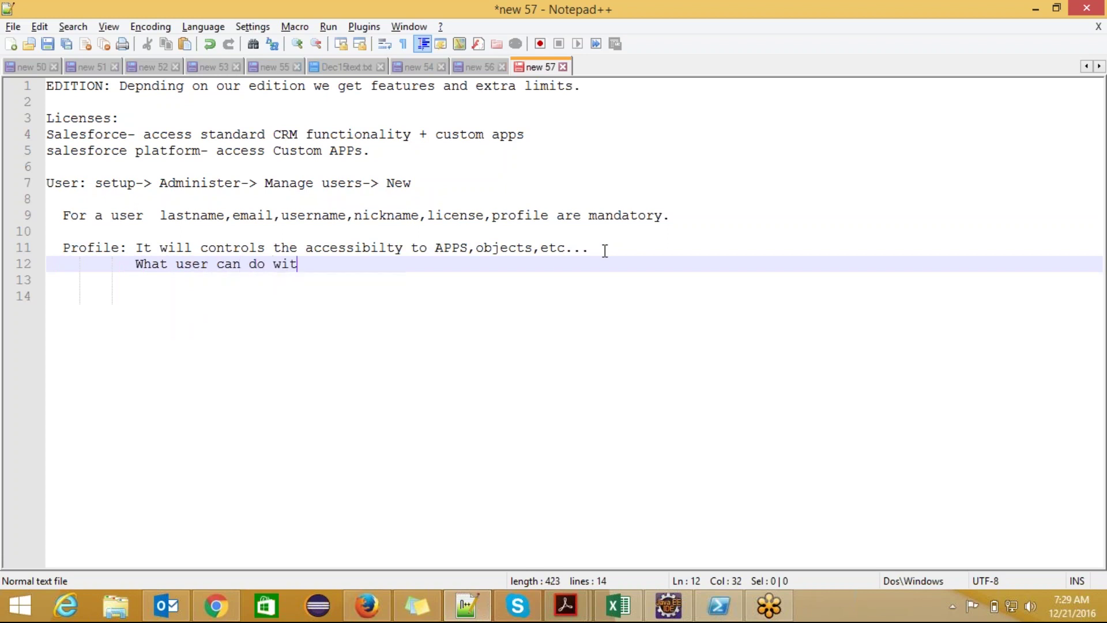
pyautogui.write('h in my organi')
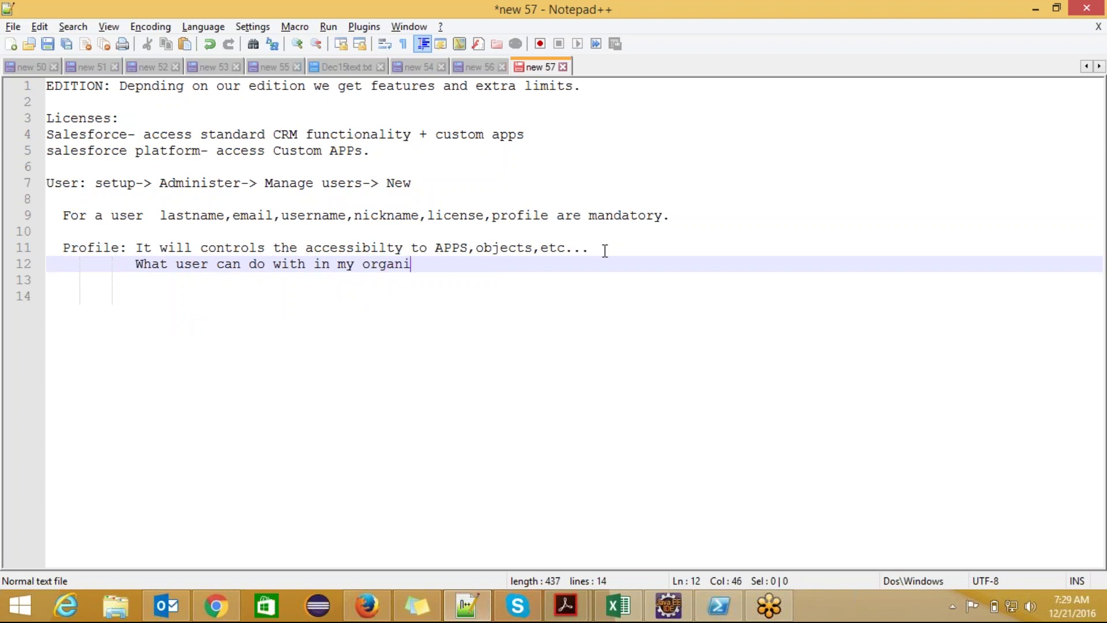
pyautogui.write('zation.')
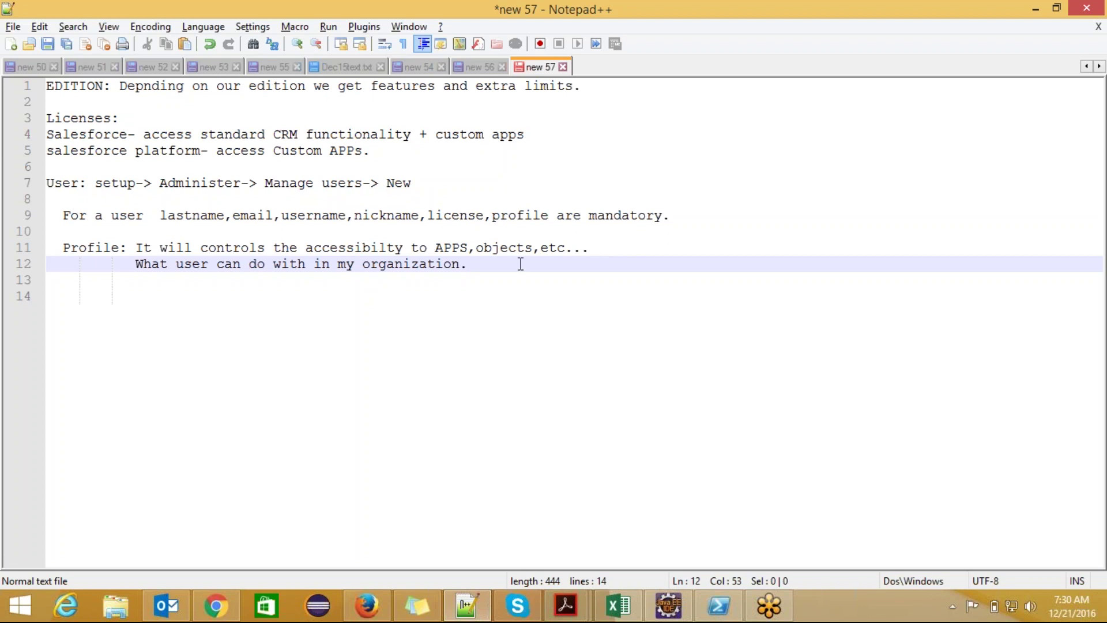
# - In the new 56 notes, move "Profile controls following." onto its own line
pyautogui.click(474, 66)
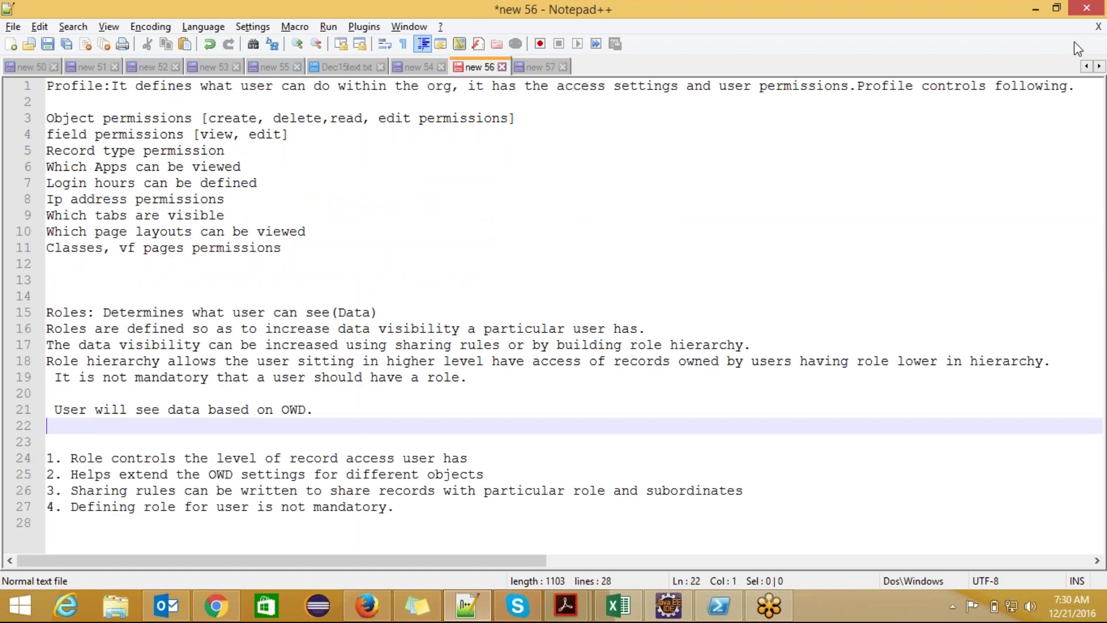
pyautogui.click(1083, 46)
pyautogui.click(450, 85)
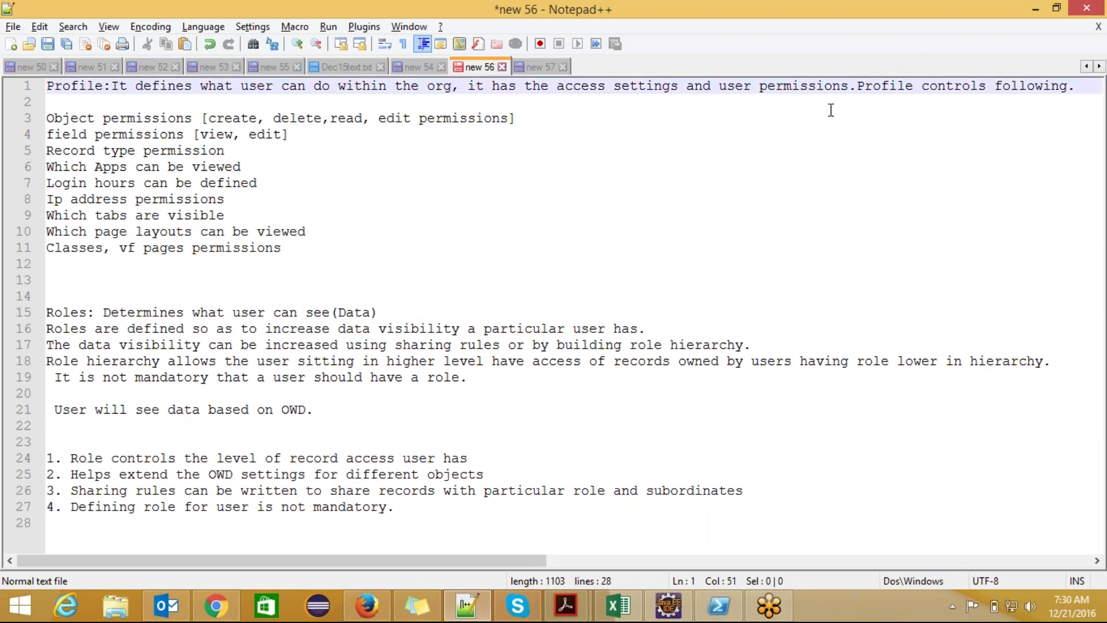
pyautogui.click(855, 87)
pyautogui.press('Return')
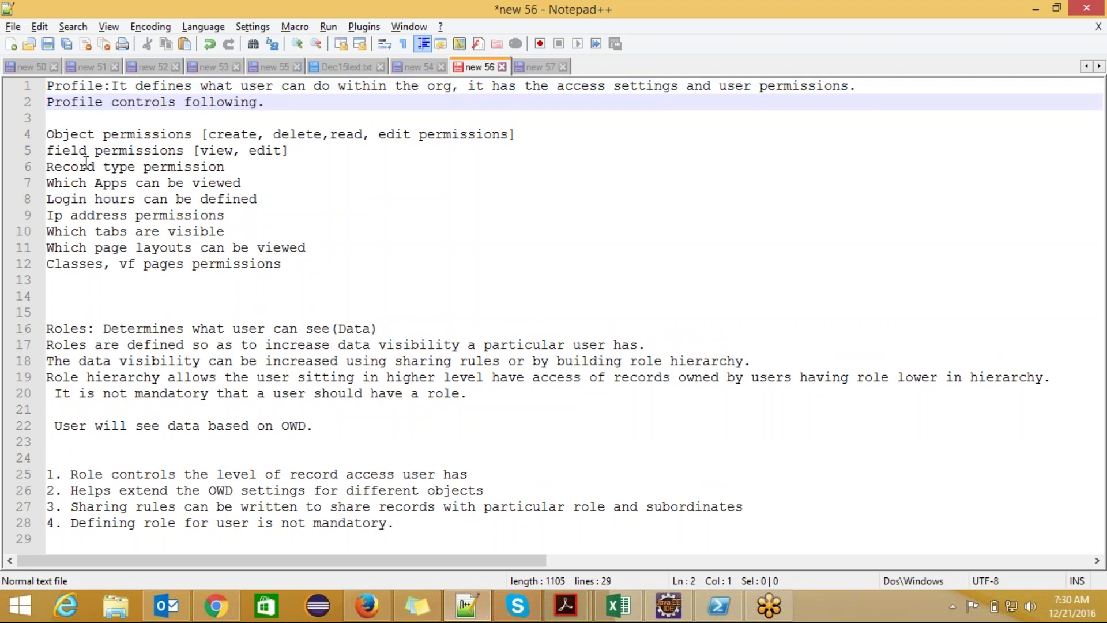
# - End the Object permissions line on line 4 with a period
pyautogui.moveTo(50, 134); pyautogui.dragTo(193, 137)
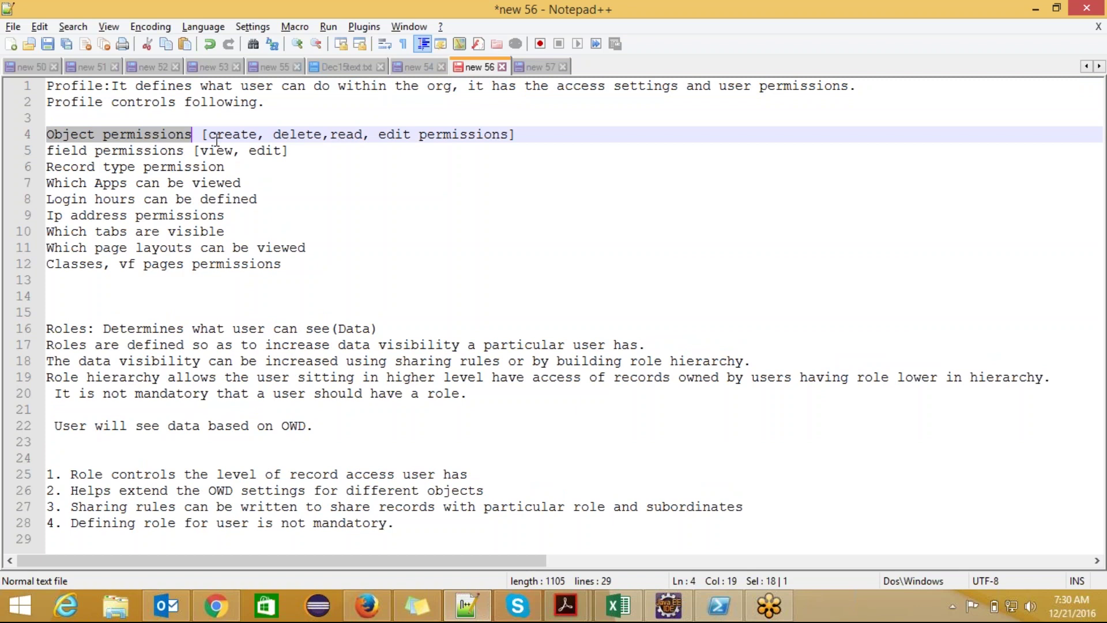
pyautogui.click(217, 137)
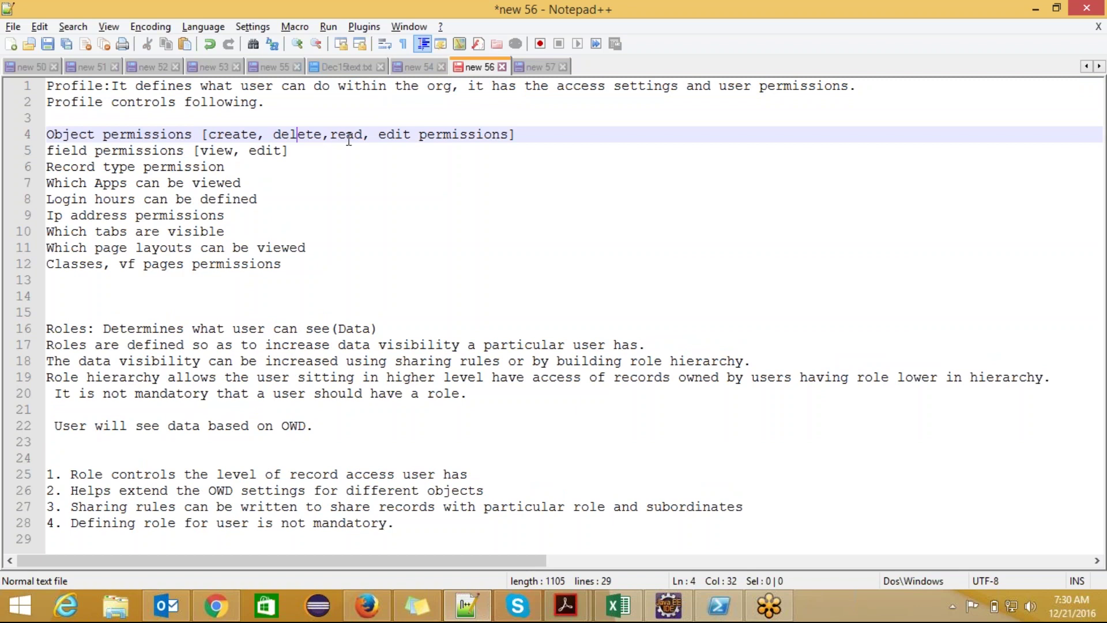
pyautogui.click(396, 136)
pyautogui.click(532, 136)
pyautogui.write('.')
pyautogui.hotkey('alt', 'Tab')
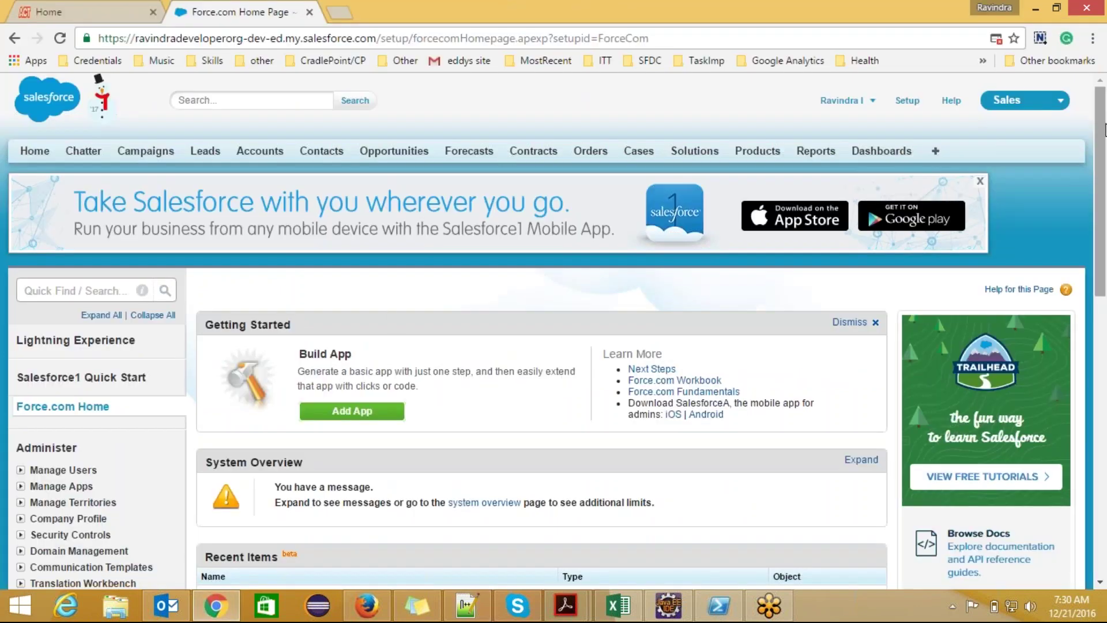
# - Show the All Opportunities view on the Opportunities tab
pyautogui.click(404, 155)
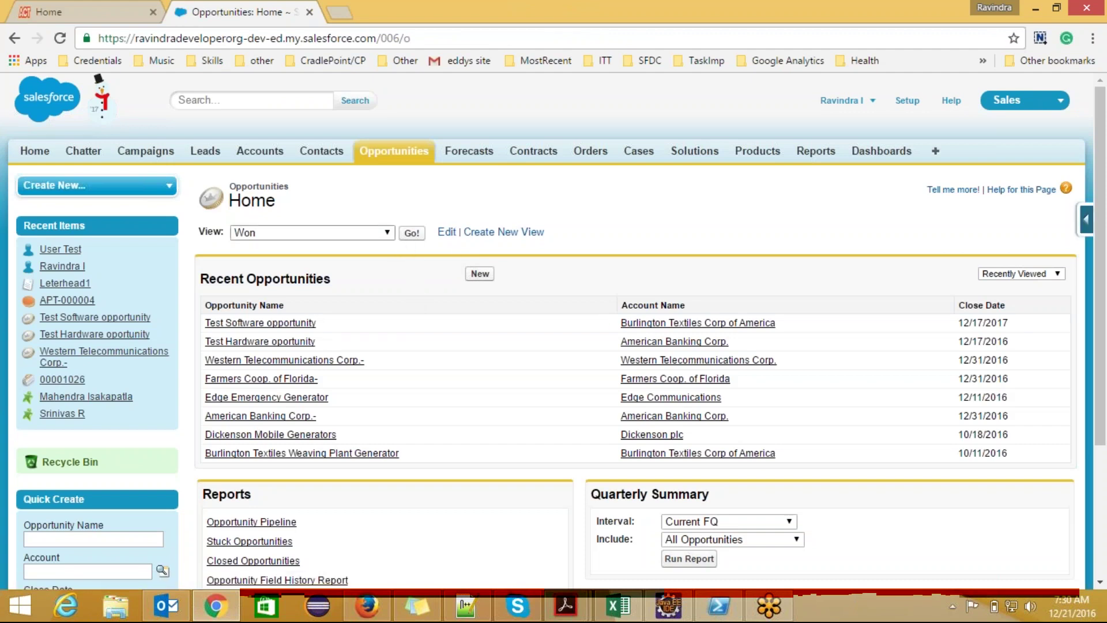
pyautogui.click(386, 233)
pyautogui.click(347, 254)
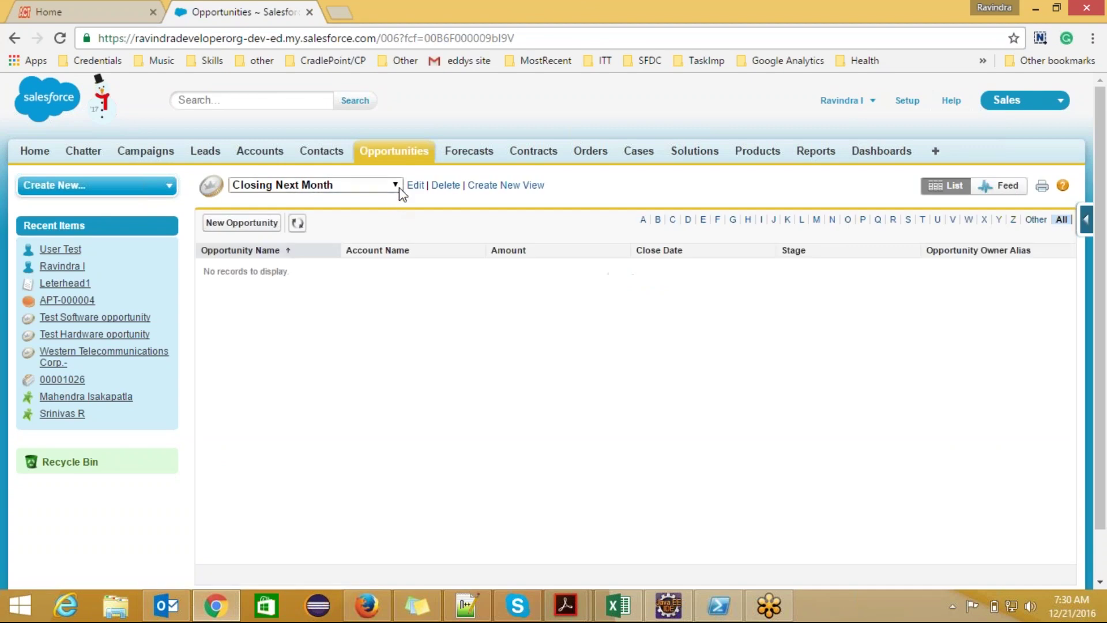
pyautogui.click(399, 188)
pyautogui.click(396, 200)
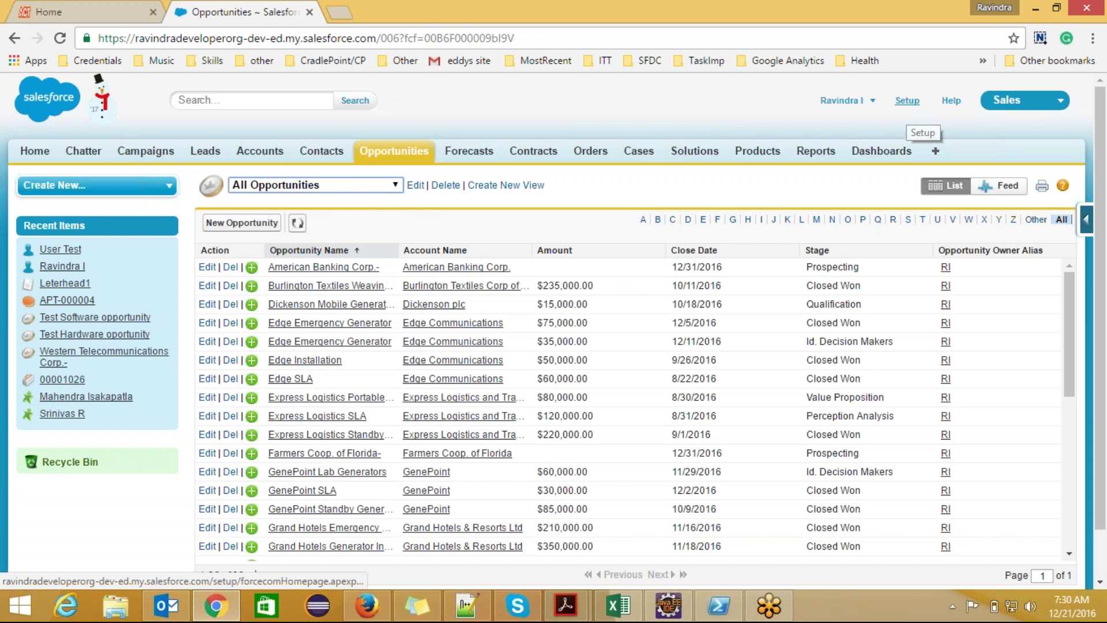
# - Open Setup in a second tab, go to Manage Users > Profiles, and select System Administrator
pyautogui.middleClick(903, 105)
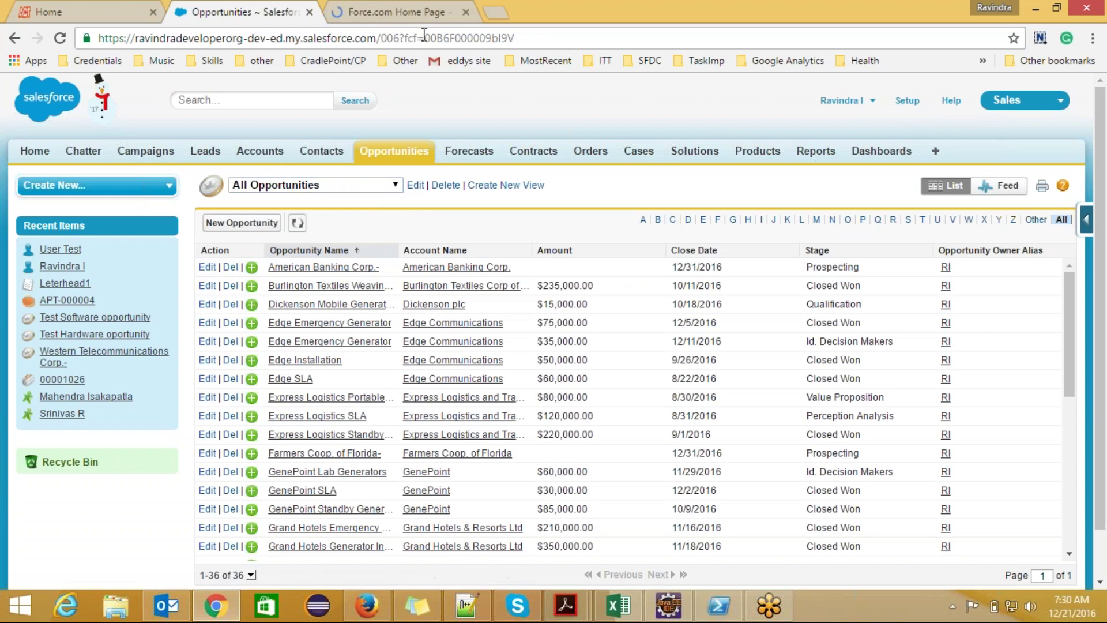
pyautogui.click(412, 19)
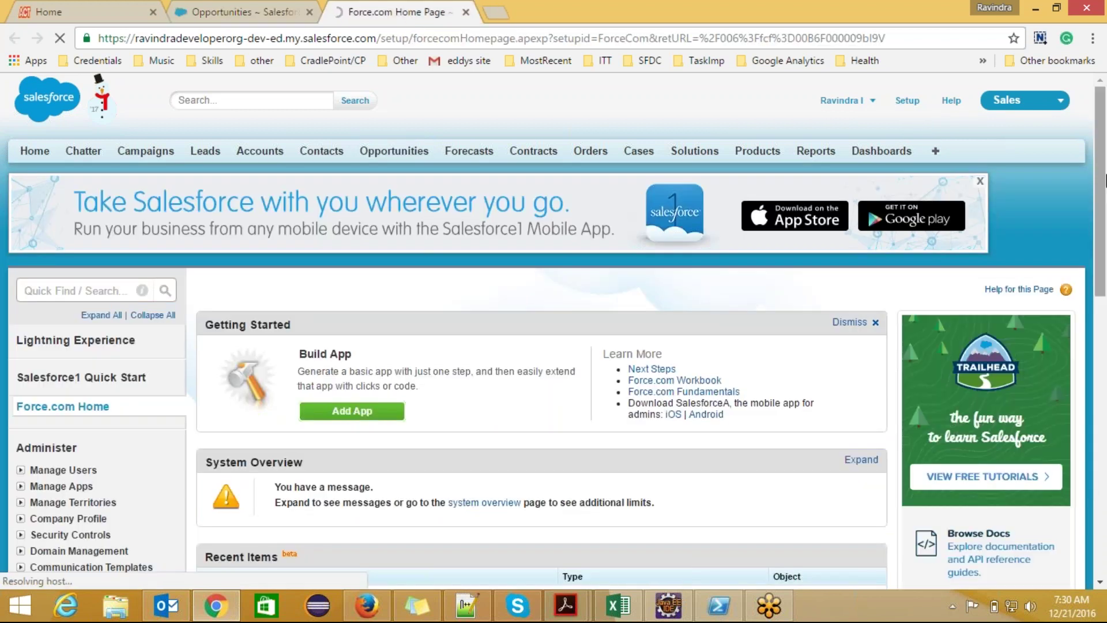
pyautogui.scroll(-2, 1104, 250)
pyautogui.scroll(-3, 1103, 250)
pyautogui.scroll(1, 156, 173)
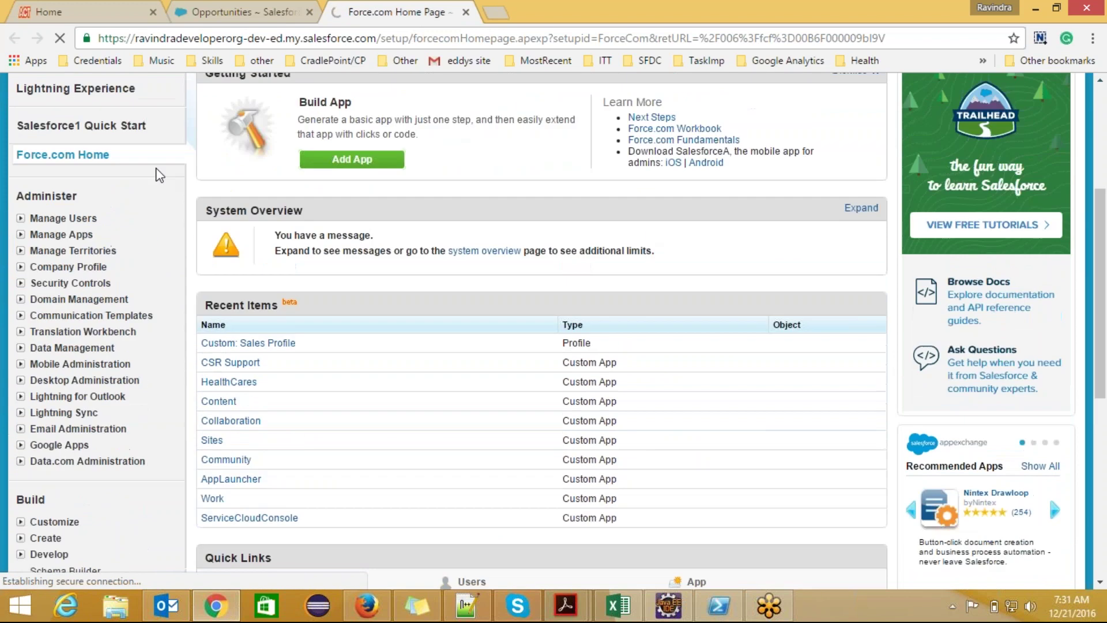
pyautogui.click(21, 219)
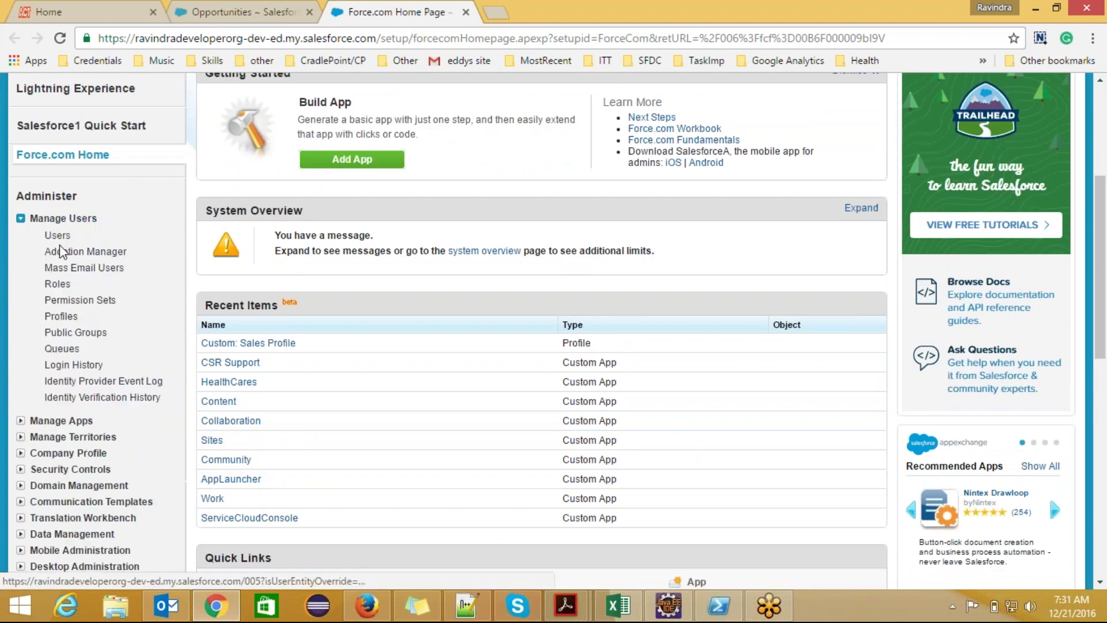
pyautogui.click(81, 314)
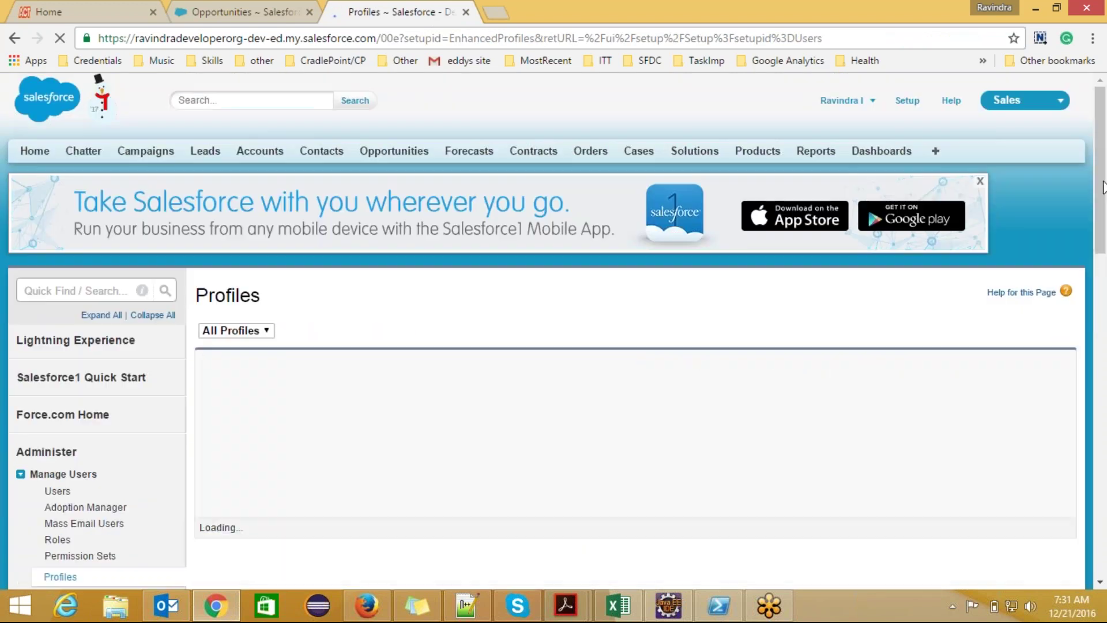
pyautogui.scroll(-3, 1101, 166)
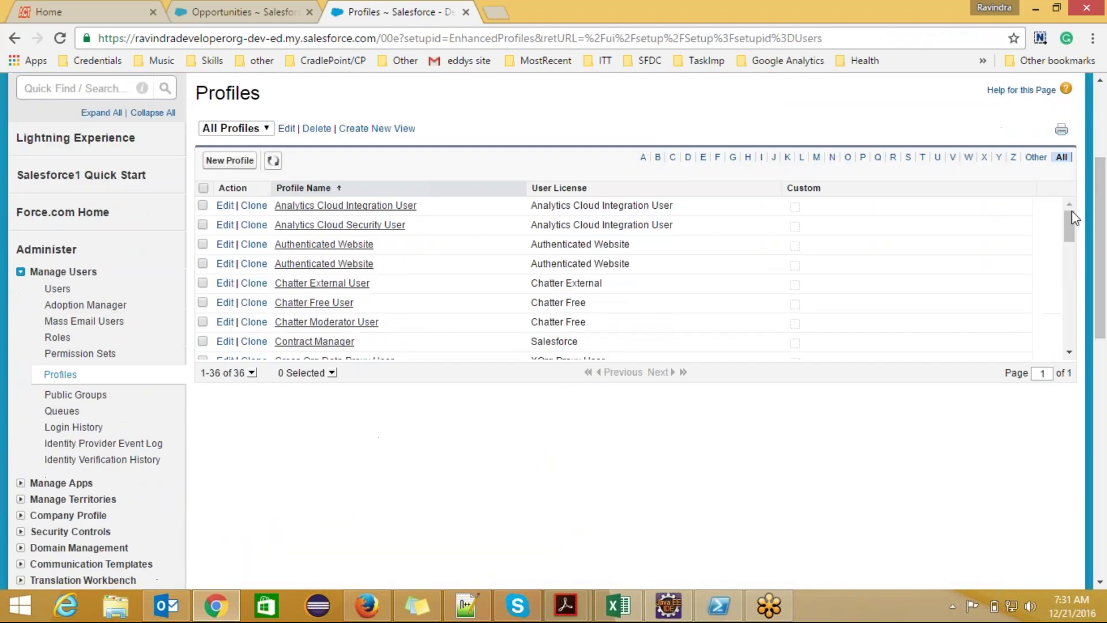
pyautogui.scroll(-3, 1067, 277)
pyautogui.scroll(-4, 1065, 305)
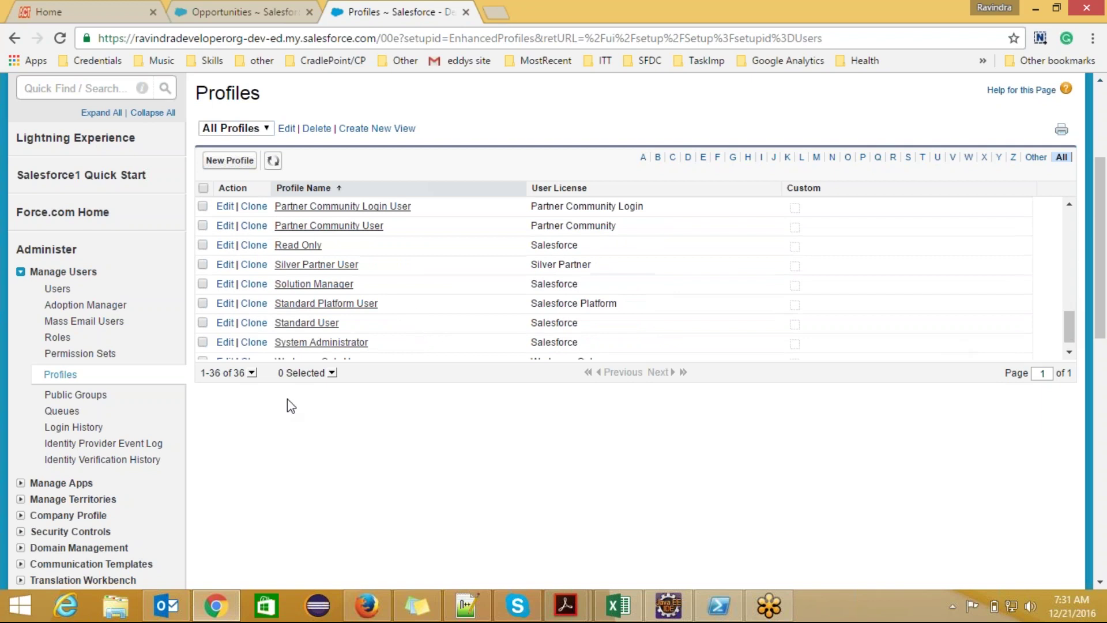
pyautogui.click(344, 342)
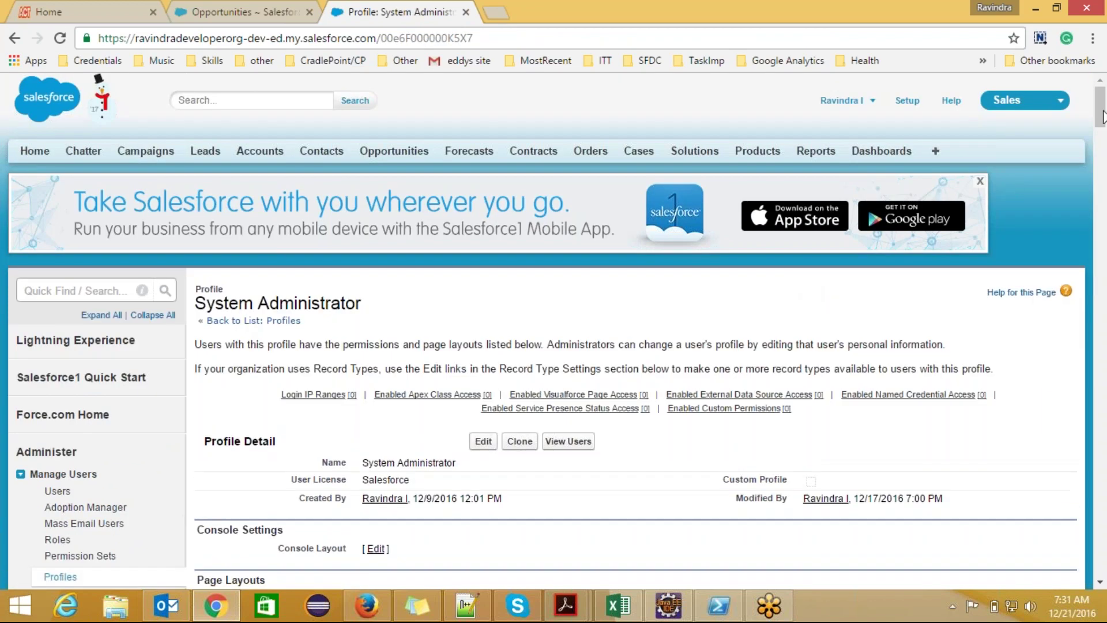
# - Mark the System Administrator's Opportunities object permissions row and compare it with the opportunities list
pyautogui.moveTo(1103, 115); pyautogui.dragTo(1103, 478)
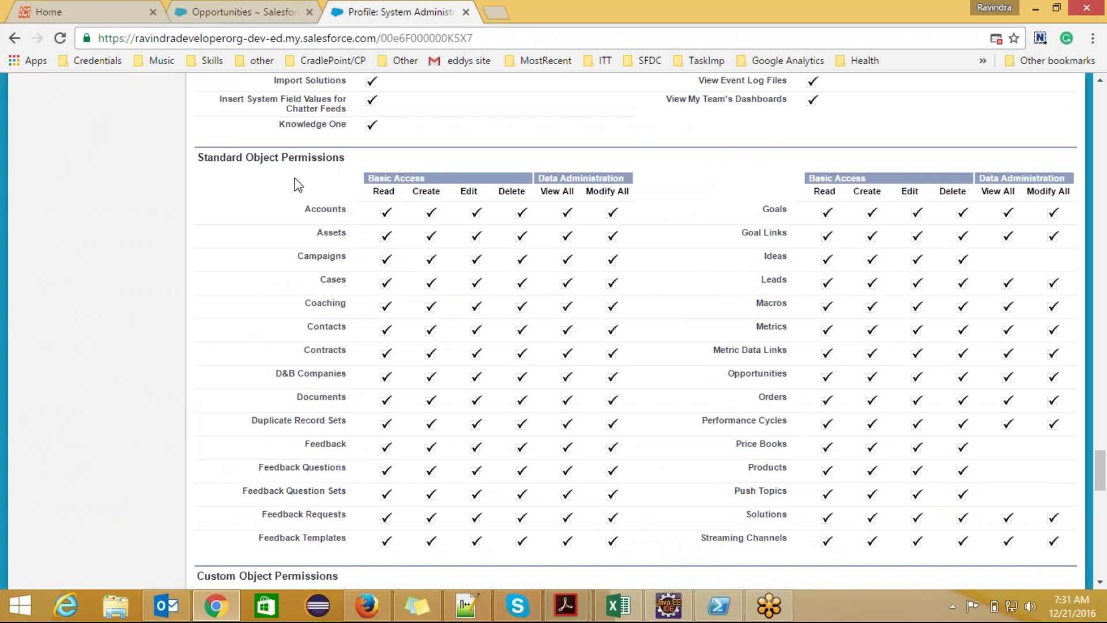
pyautogui.click(231, 12)
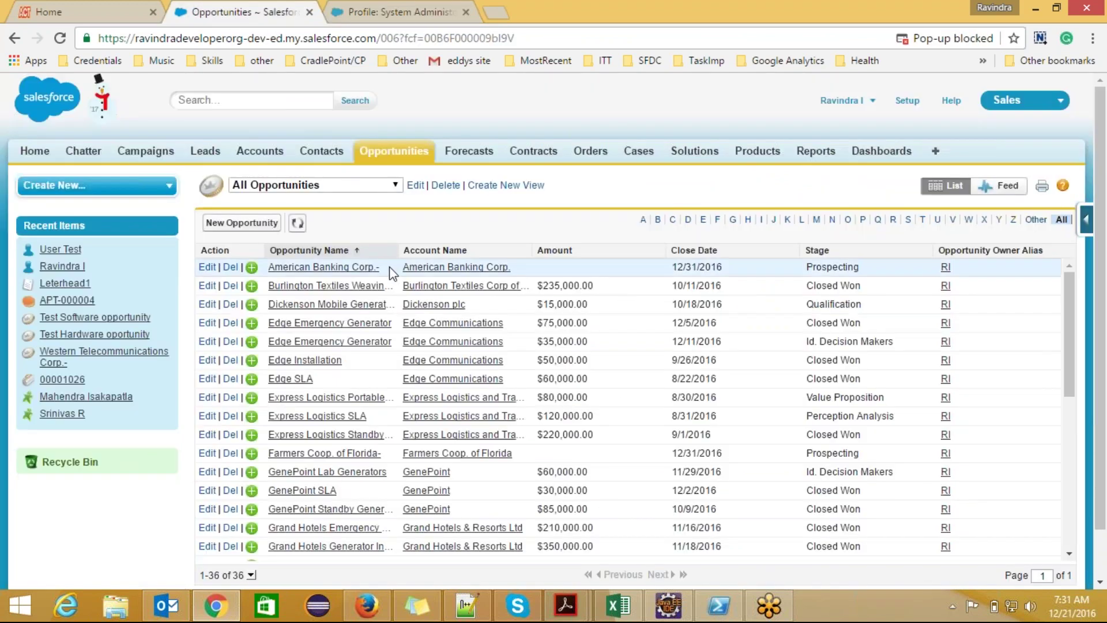
pyautogui.click(413, 12)
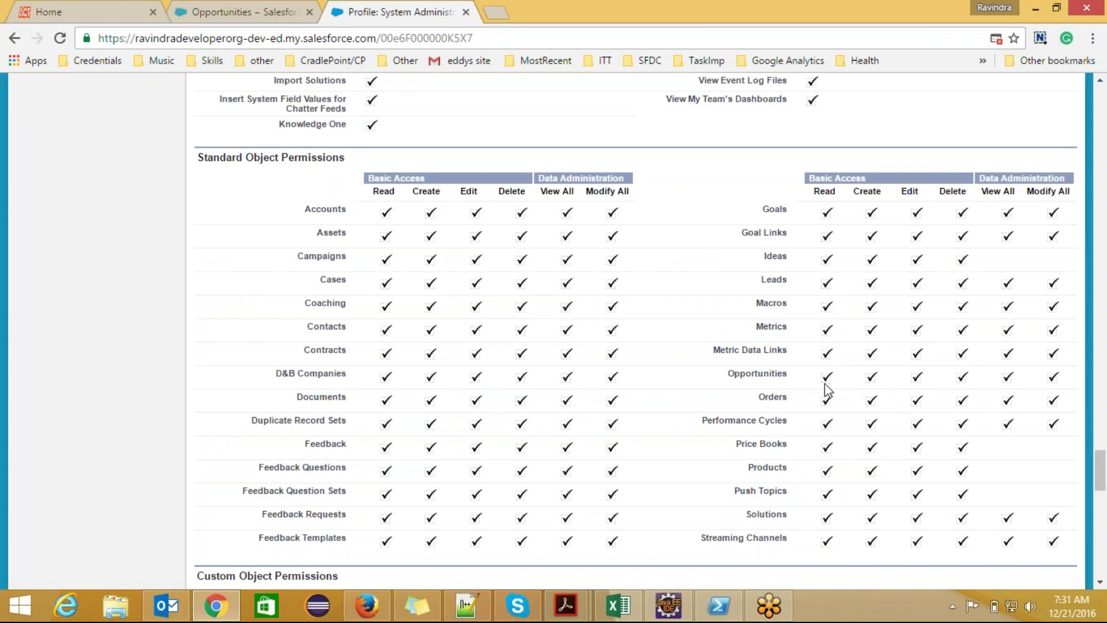
pyautogui.moveTo(732, 375); pyautogui.dragTo(794, 377)
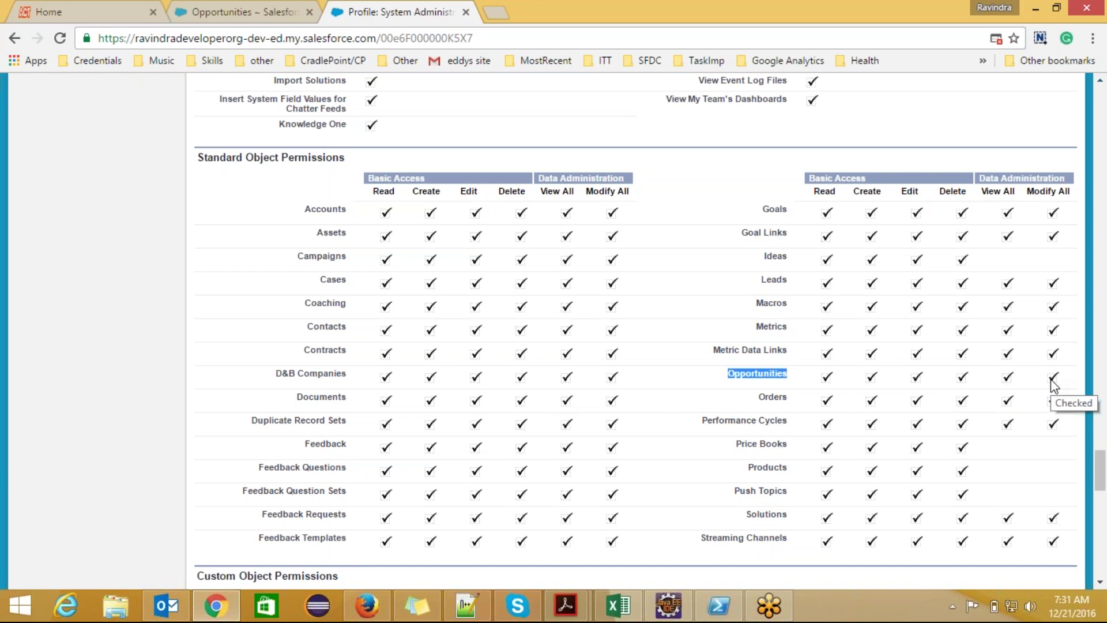
pyautogui.click(254, 12)
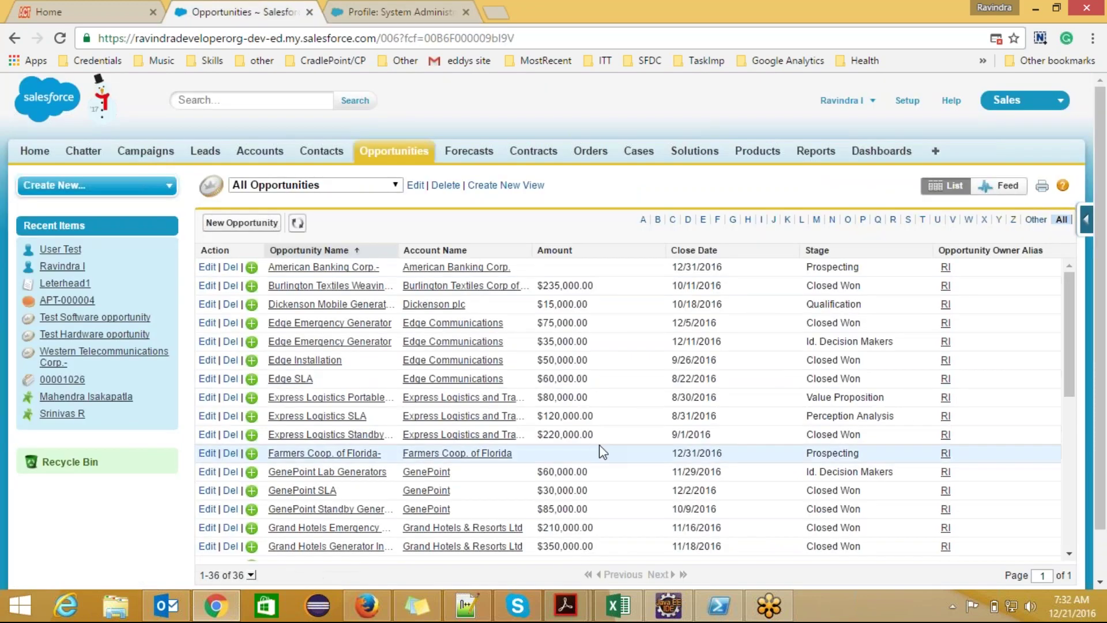
pyautogui.click(388, 13)
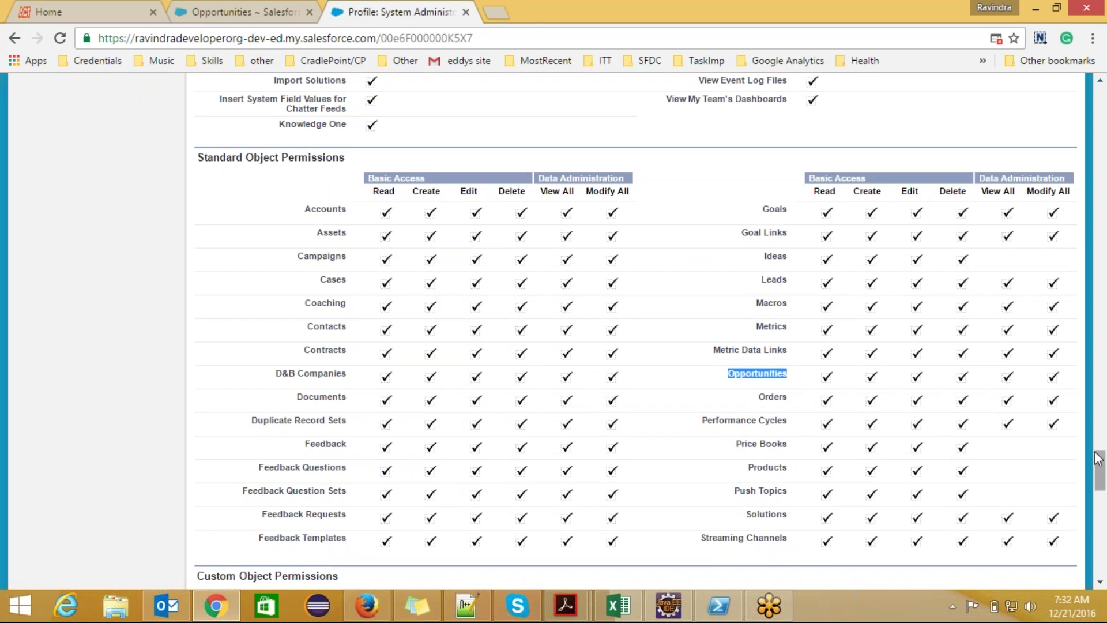
# - Scroll through the System Administrator's custom object permissions and password policies, then return to the notes
pyautogui.moveTo(1100, 468); pyautogui.dragTo(1100, 476)
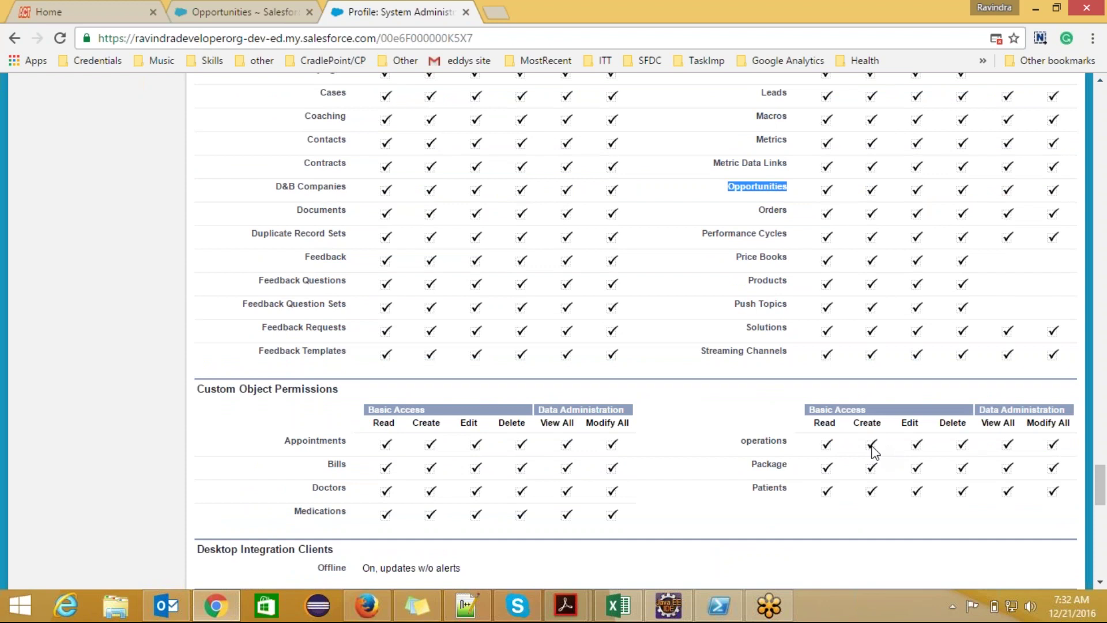
pyautogui.click(289, 12)
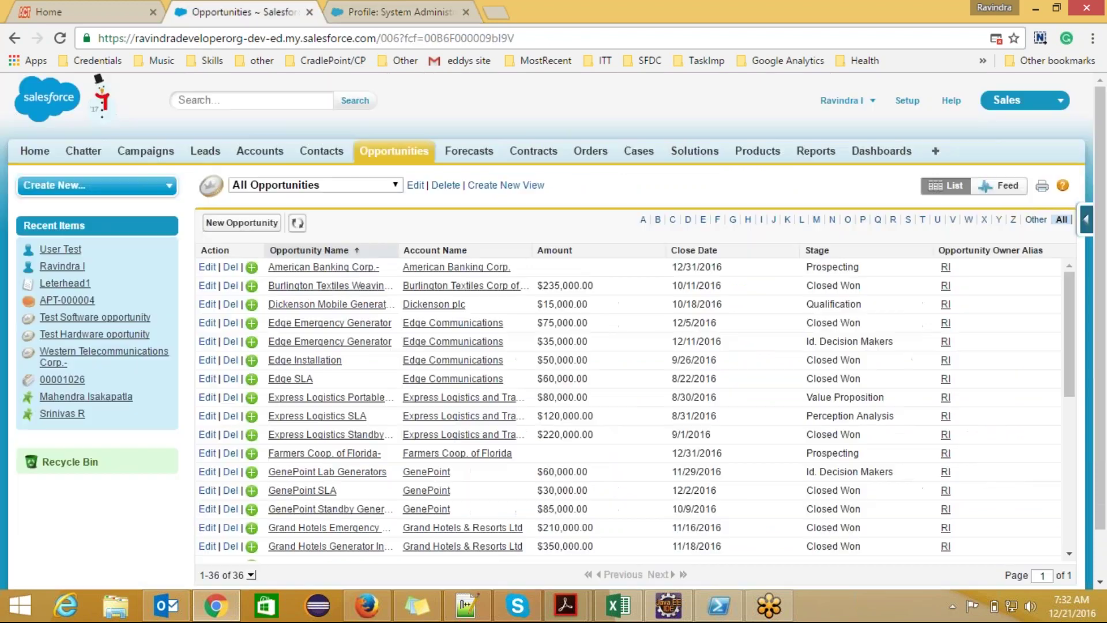
pyautogui.click(378, 12)
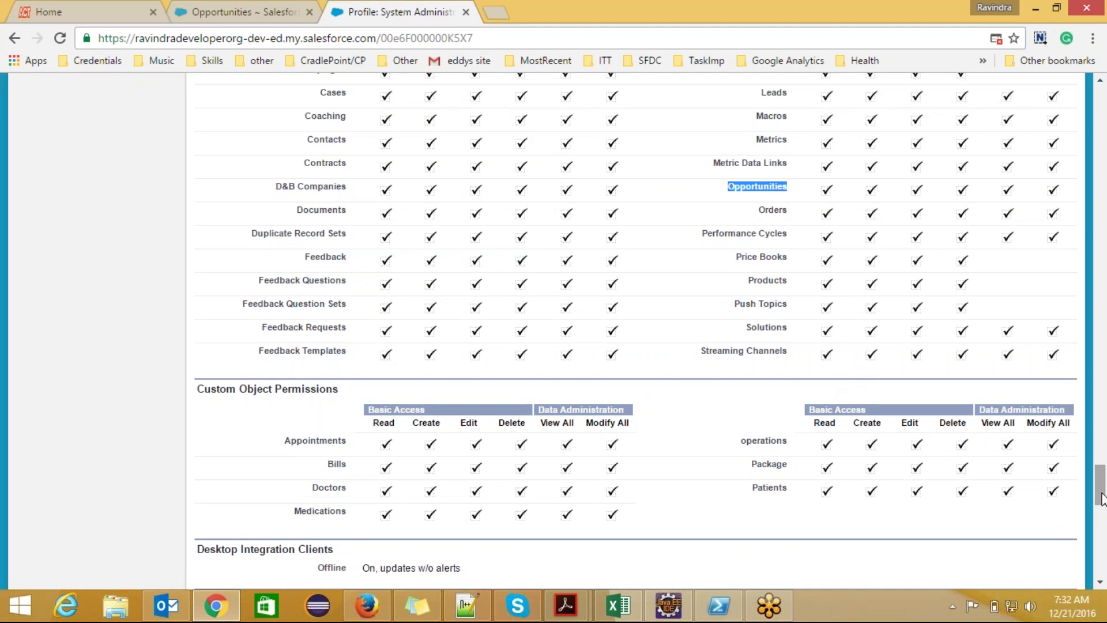
pyautogui.moveTo(1102, 493); pyautogui.dragTo(1102, 483)
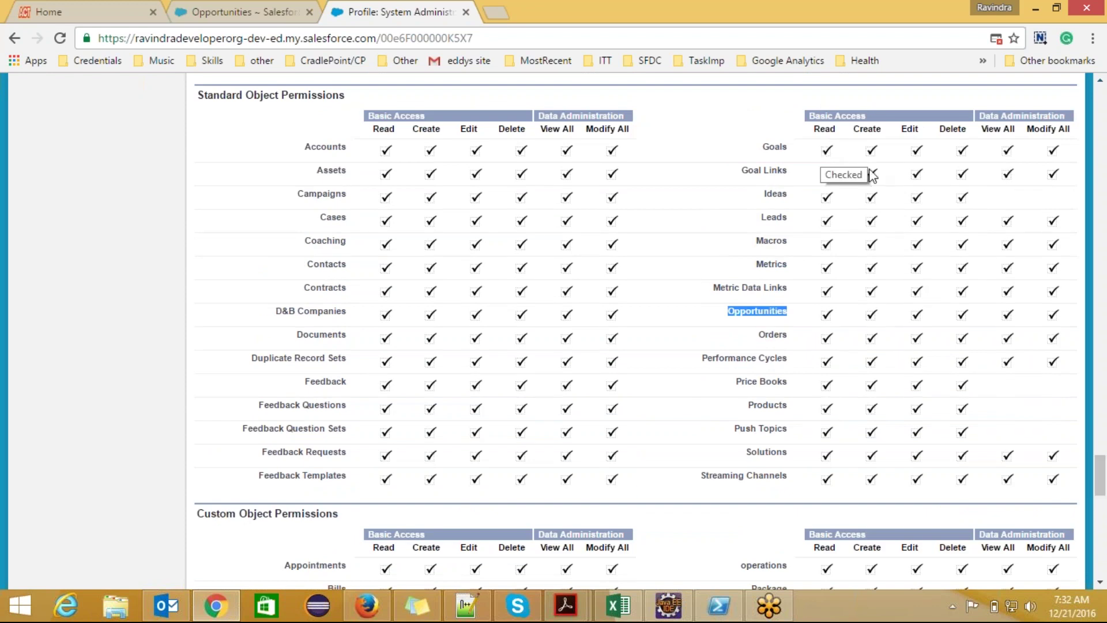
pyautogui.moveTo(1101, 477); pyautogui.dragTo(1102, 267)
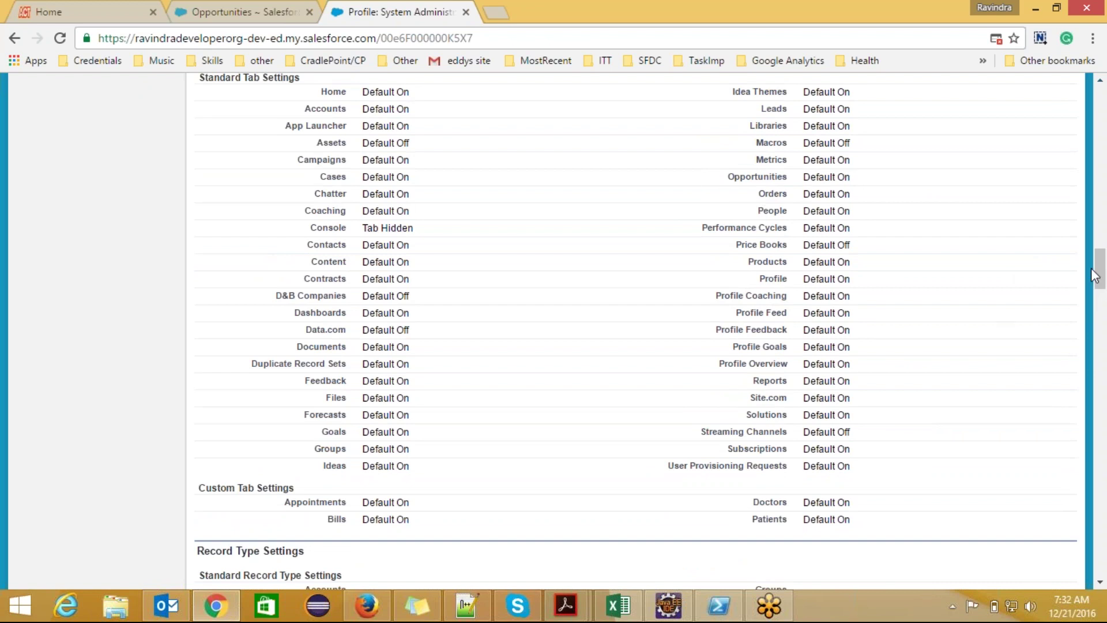
pyautogui.scroll(1, 1103, 283)
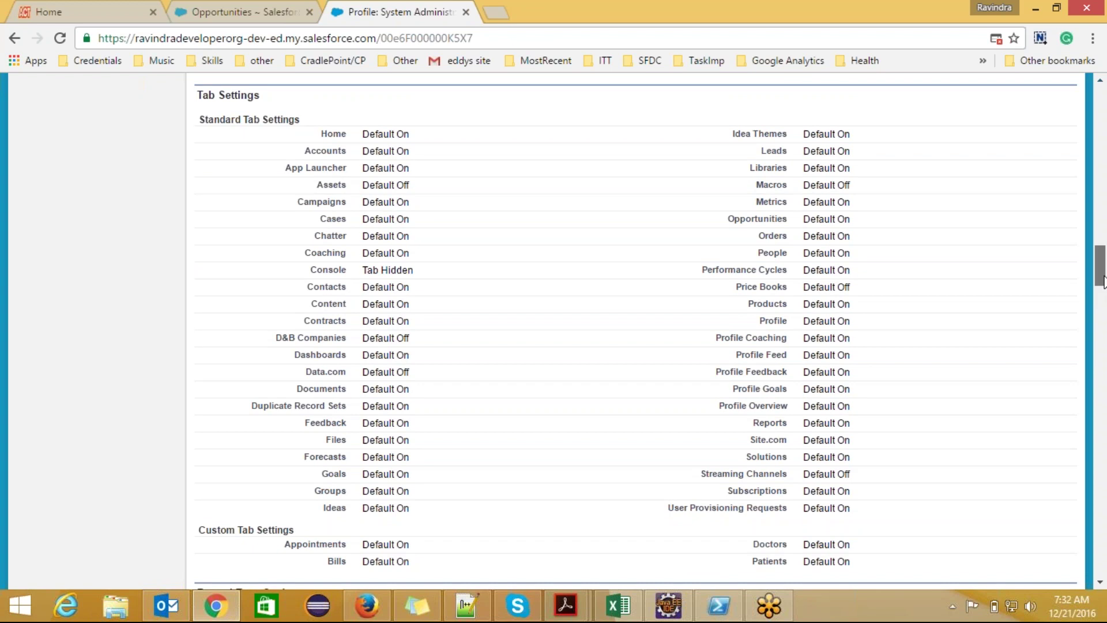
pyautogui.moveTo(1104, 283); pyautogui.dragTo(1104, 379)
pyautogui.scroll(-20, 949, 337)
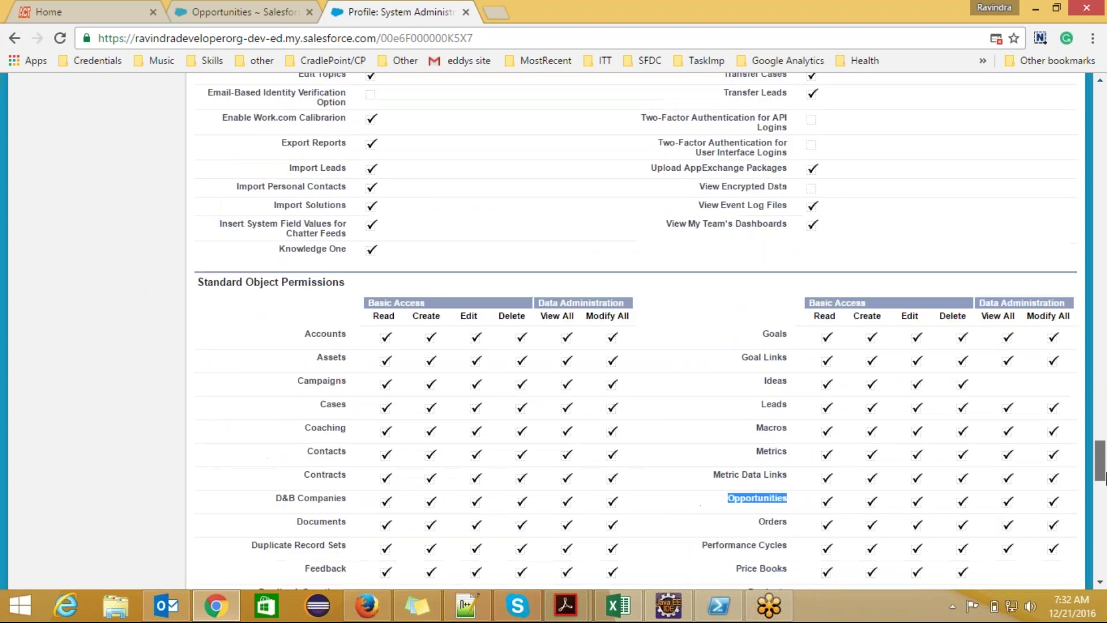
pyautogui.click(718, 290)
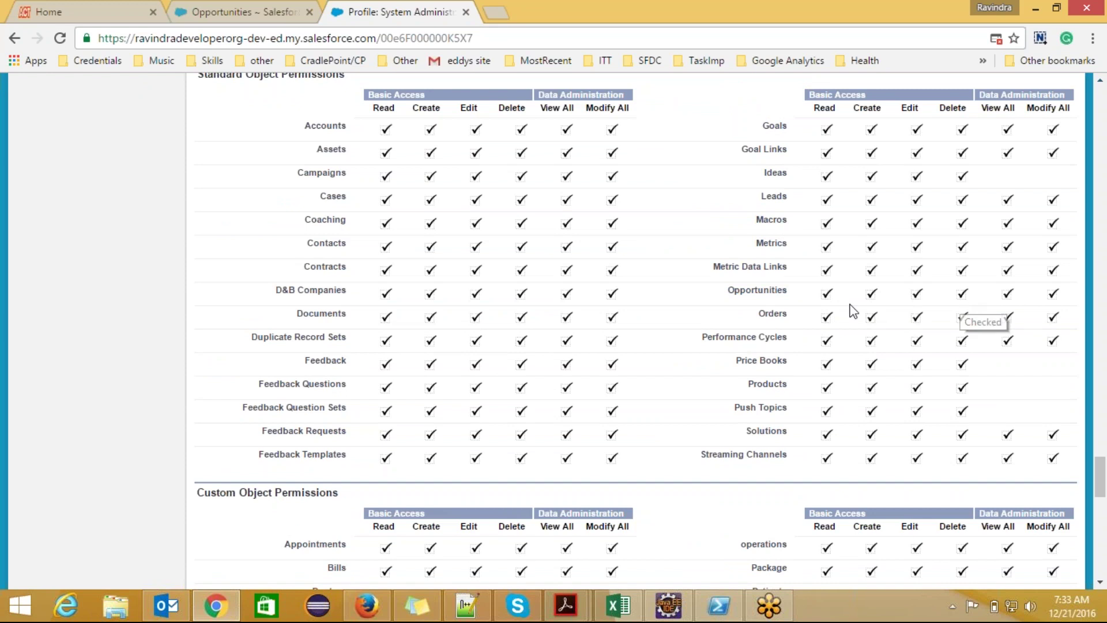
pyautogui.moveTo(1101, 467); pyautogui.dragTo(1102, 484)
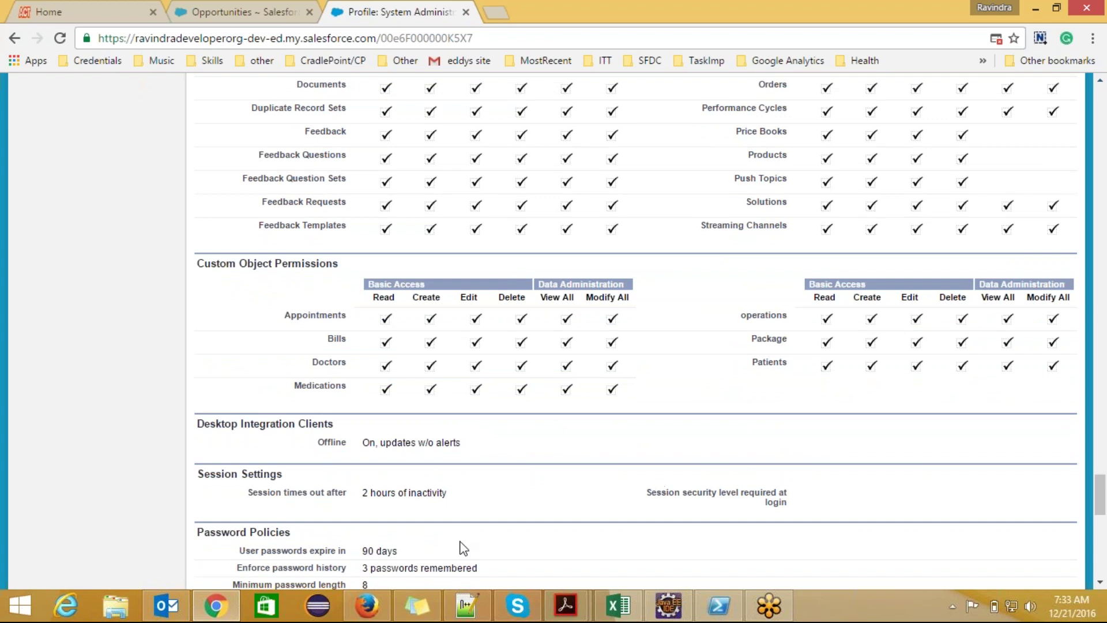
pyautogui.click(466, 605)
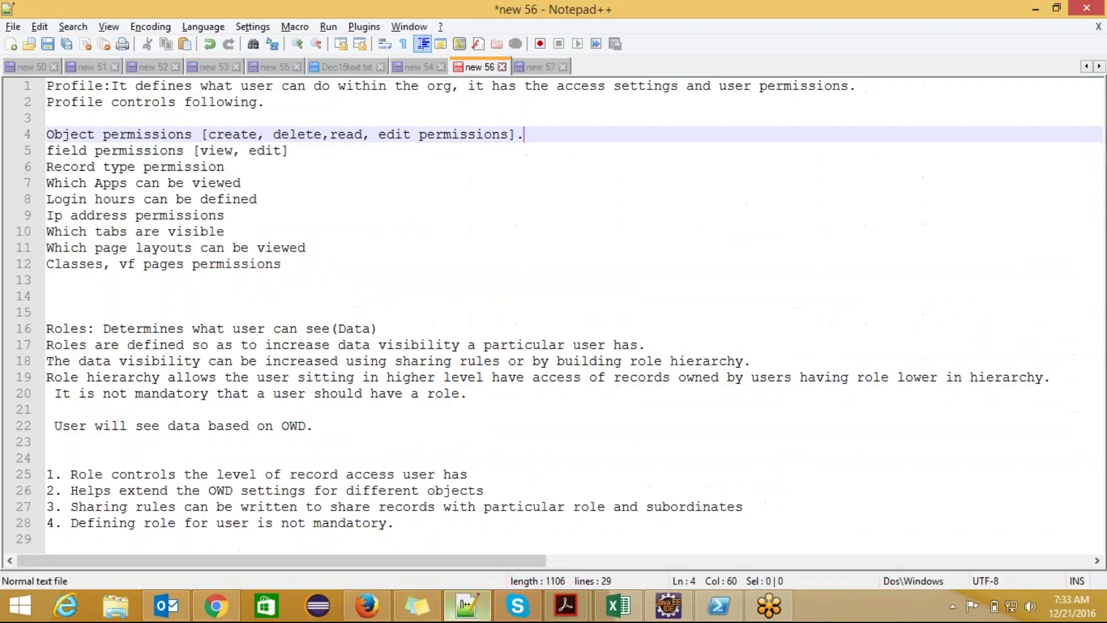
# - Highlight 'view' in the field permissions note on line 5, then go back to the profile
pyautogui.click(181, 151)
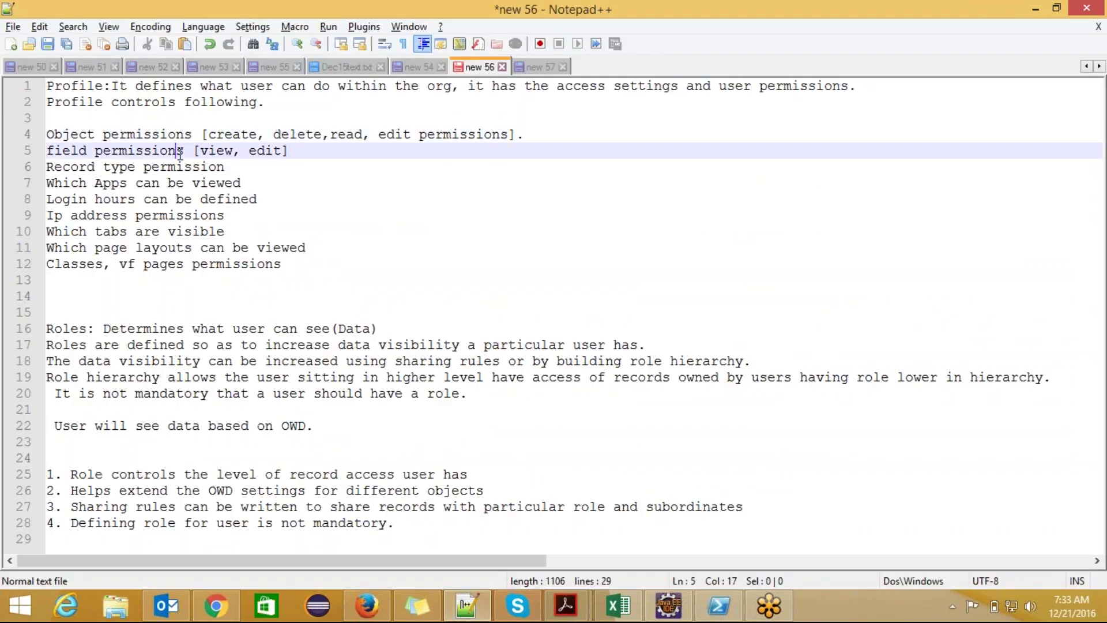
pyautogui.moveTo(201, 151); pyautogui.dragTo(233, 151)
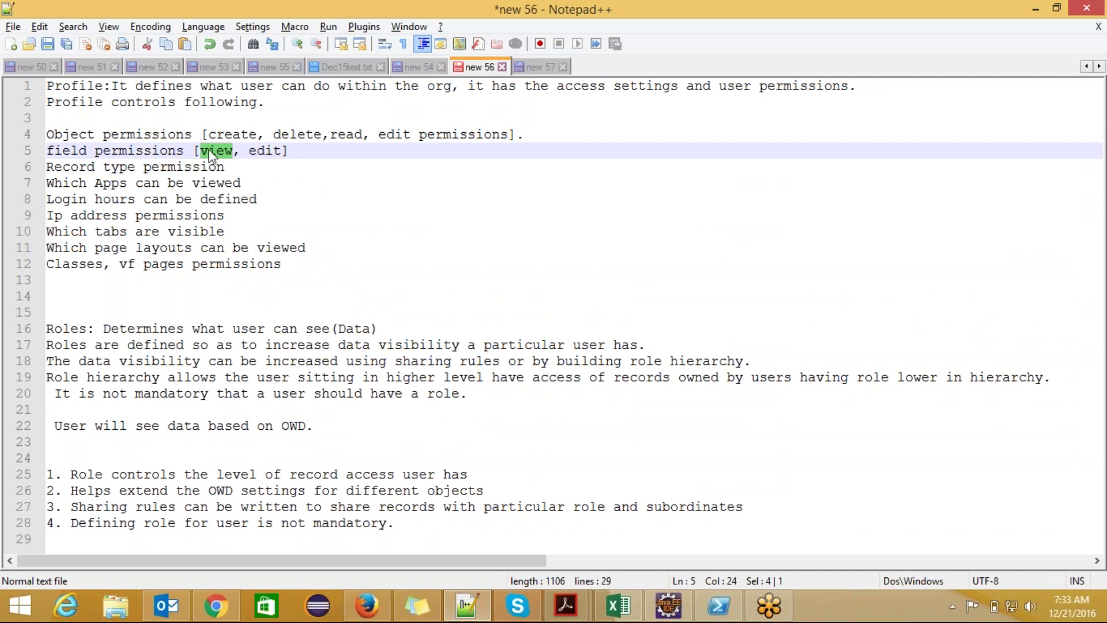
pyautogui.hotkey('alt', 'Tab')
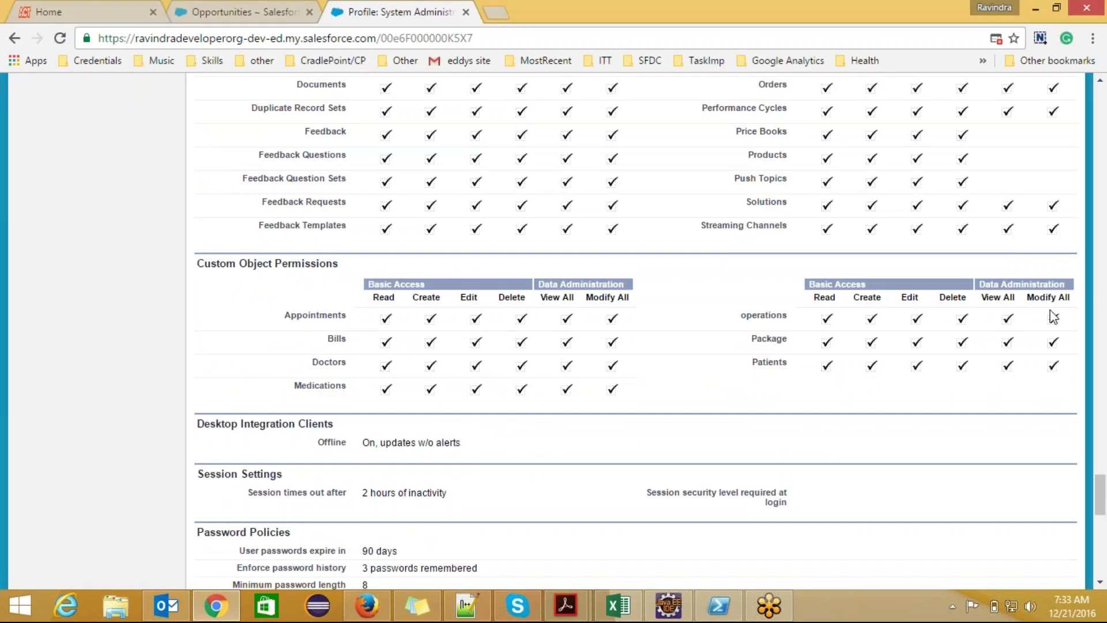
# - Scroll the profile to Field-Level Security and its custom object entries like Appointment and Patient
pyautogui.moveTo(1103, 497); pyautogui.dragTo(1104, 170)
pyautogui.scroll(-8, 356, 332)
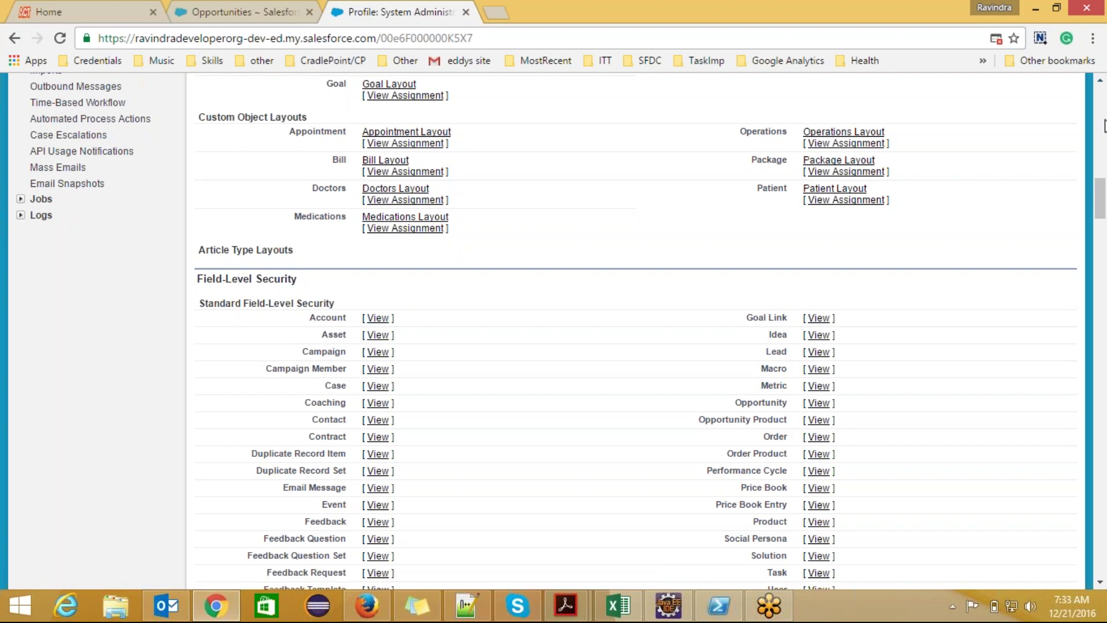
pyautogui.moveTo(1102, 202); pyautogui.dragTo(1102, 226)
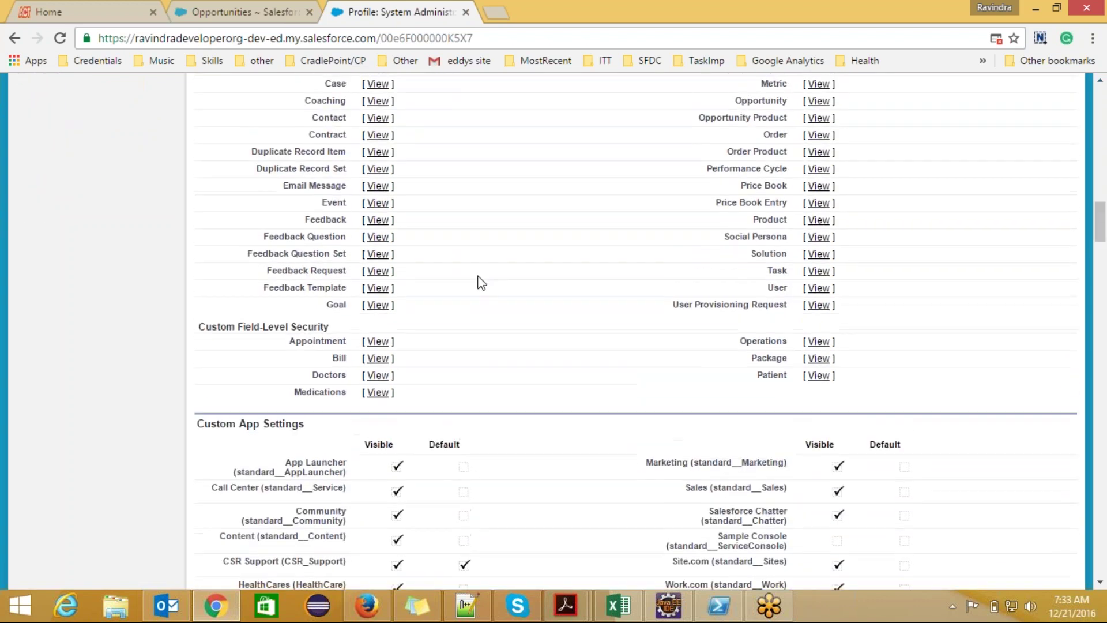
# - Open the Medications field-level security for System Administrator in edit mode
pyautogui.click(378, 394)
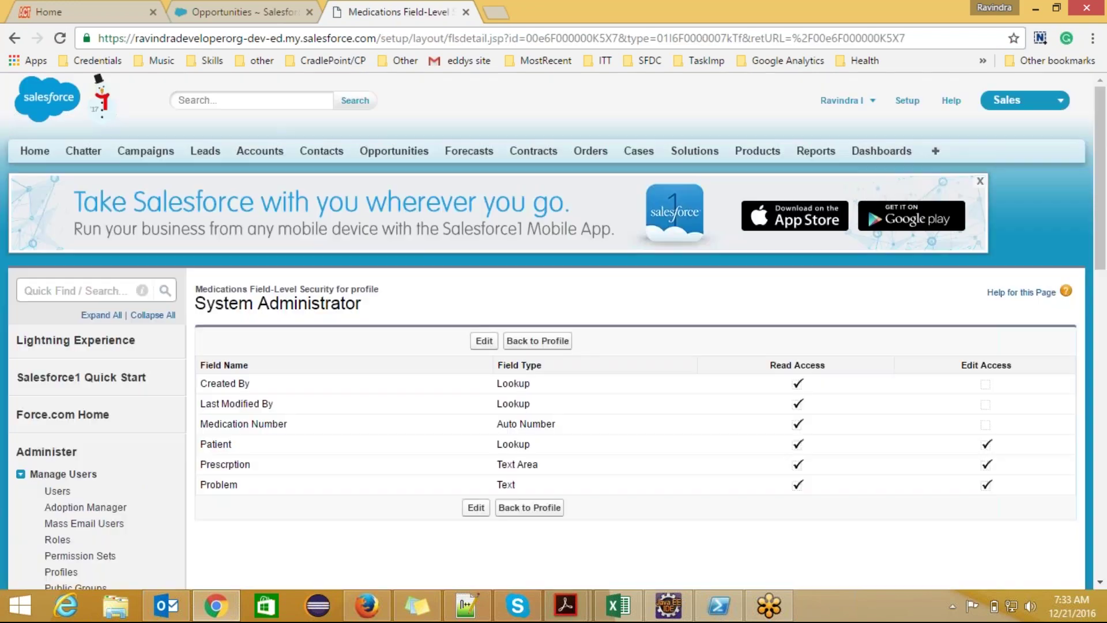
pyautogui.scroll(-1, 813, 283)
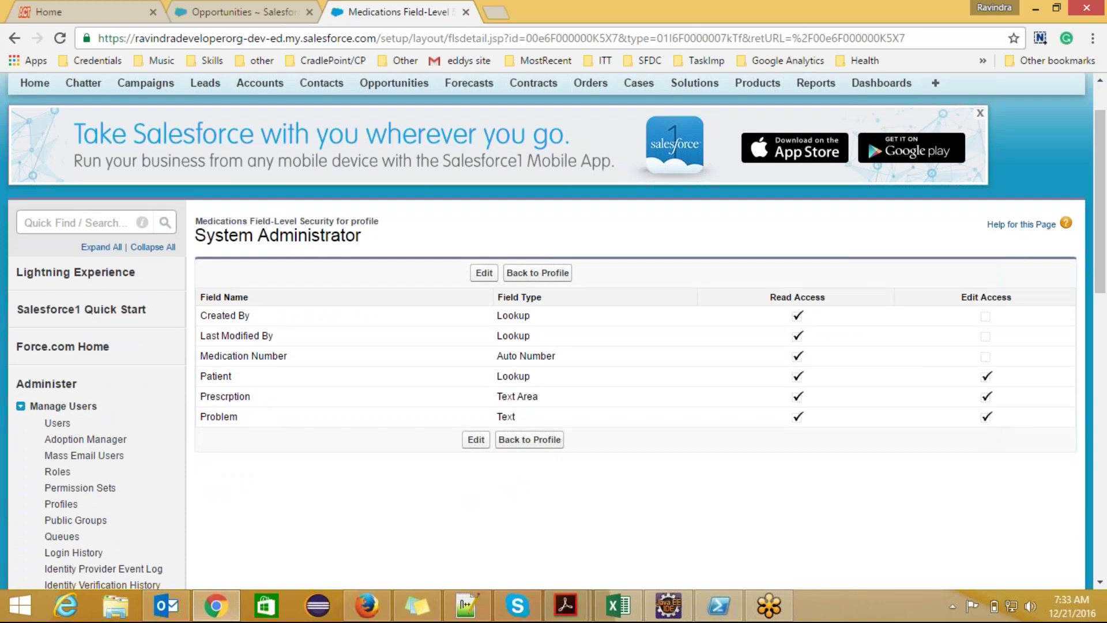
pyautogui.click(484, 272)
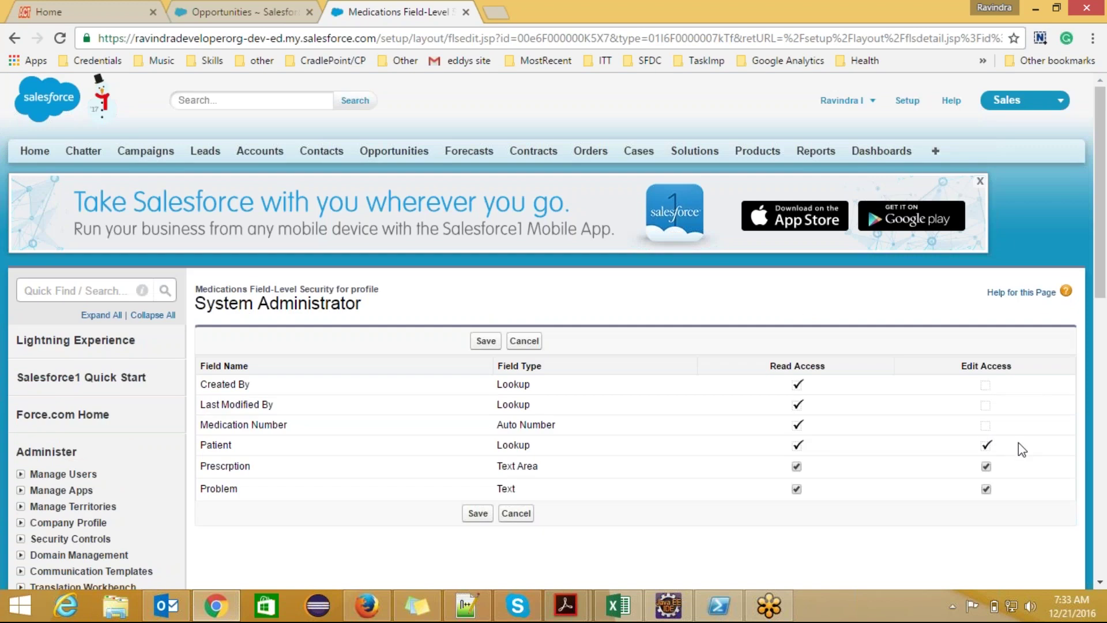
# - Clear Edit Access on the Prescription and Problem fields, leaving them read-only
pyautogui.click(987, 466)
pyautogui.click(986, 466)
pyautogui.click(986, 467)
pyautogui.click(985, 489)
pyautogui.click(465, 605)
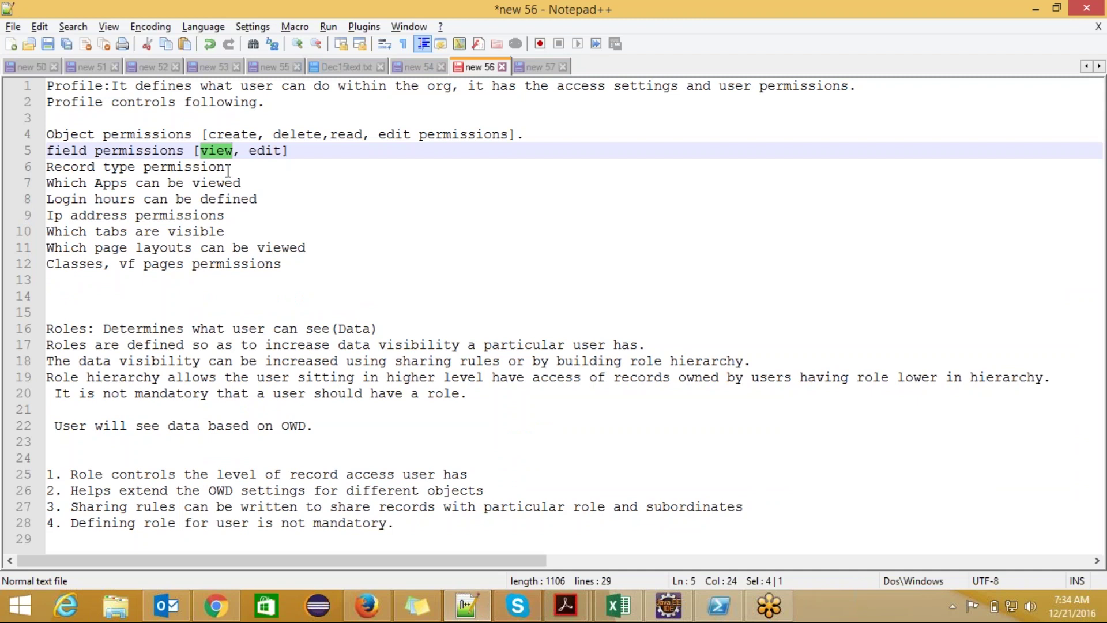
pyautogui.hotkey('alt', 'Tab')
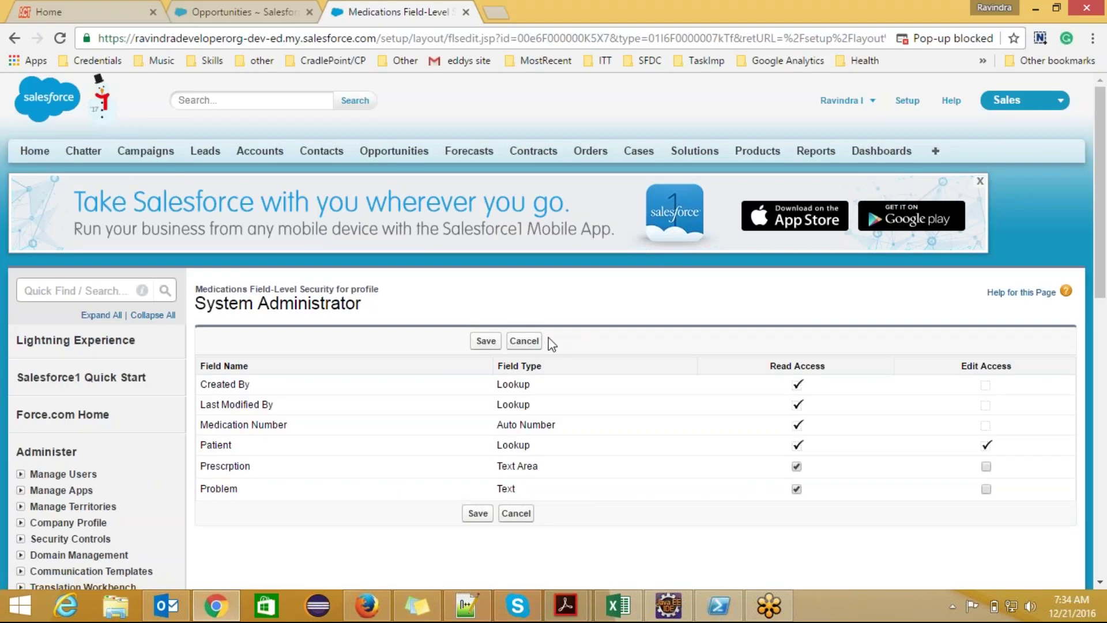
# - Cancel the Medications edits, return to the profile, and open Opportunity record type settings for editing
pyautogui.click(524, 340)
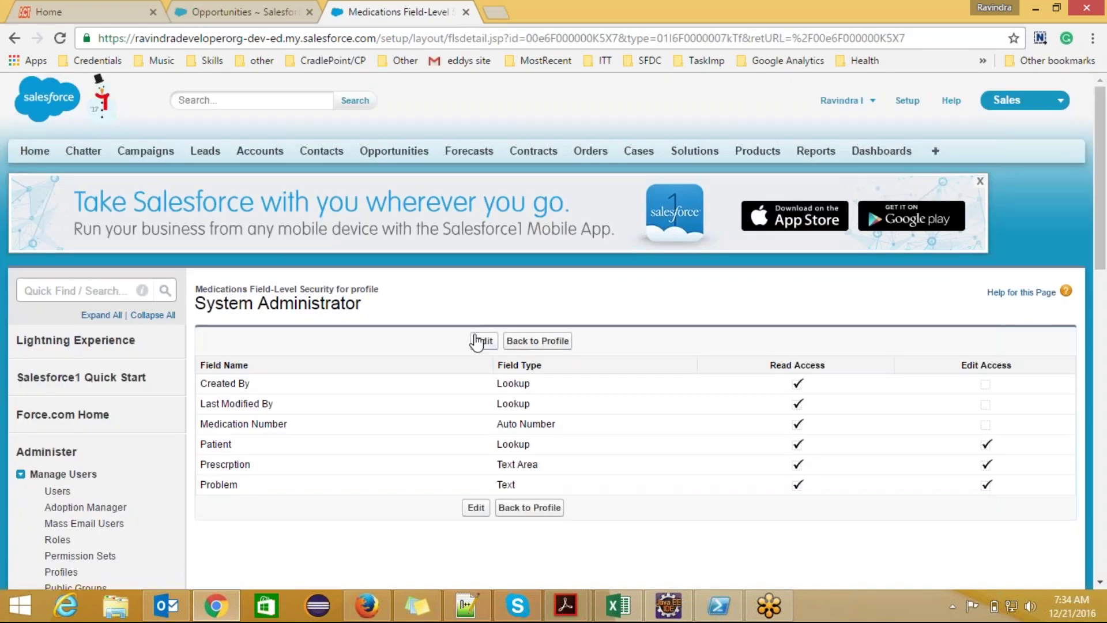
pyautogui.click(529, 507)
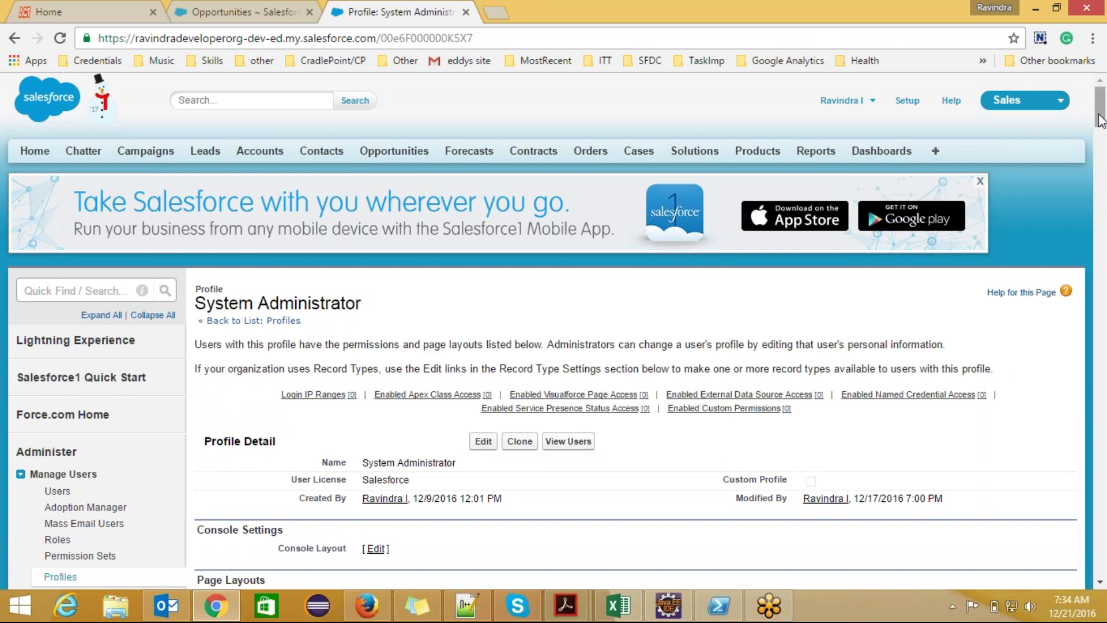
pyautogui.click(1104, 144)
pyautogui.scroll(-2, 1104, 151)
pyautogui.scroll(2, 1103, 151)
pyautogui.scroll(-1, 1104, 151)
pyautogui.moveTo(1104, 154); pyautogui.dragTo(1104, 313)
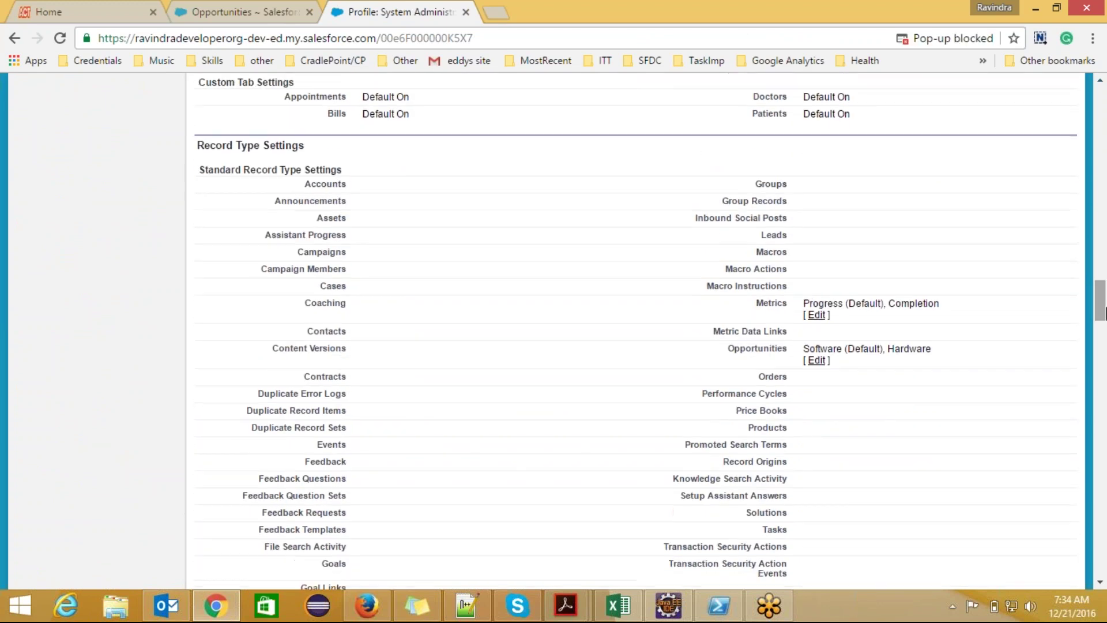
pyautogui.click(816, 361)
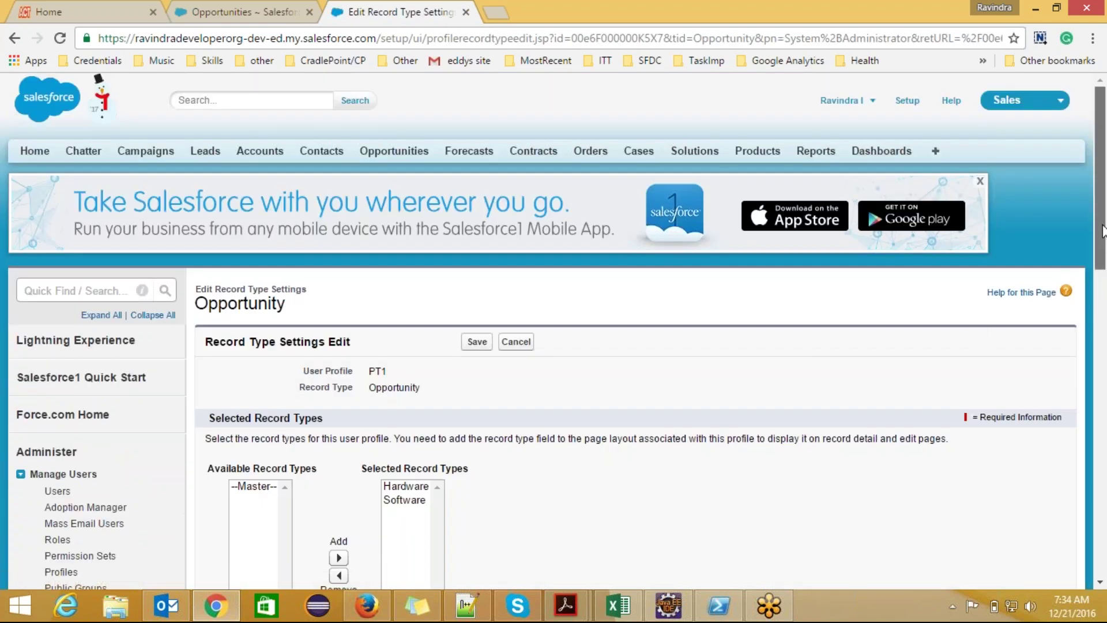
pyautogui.moveTo(1098, 233); pyautogui.dragTo(1099, 304)
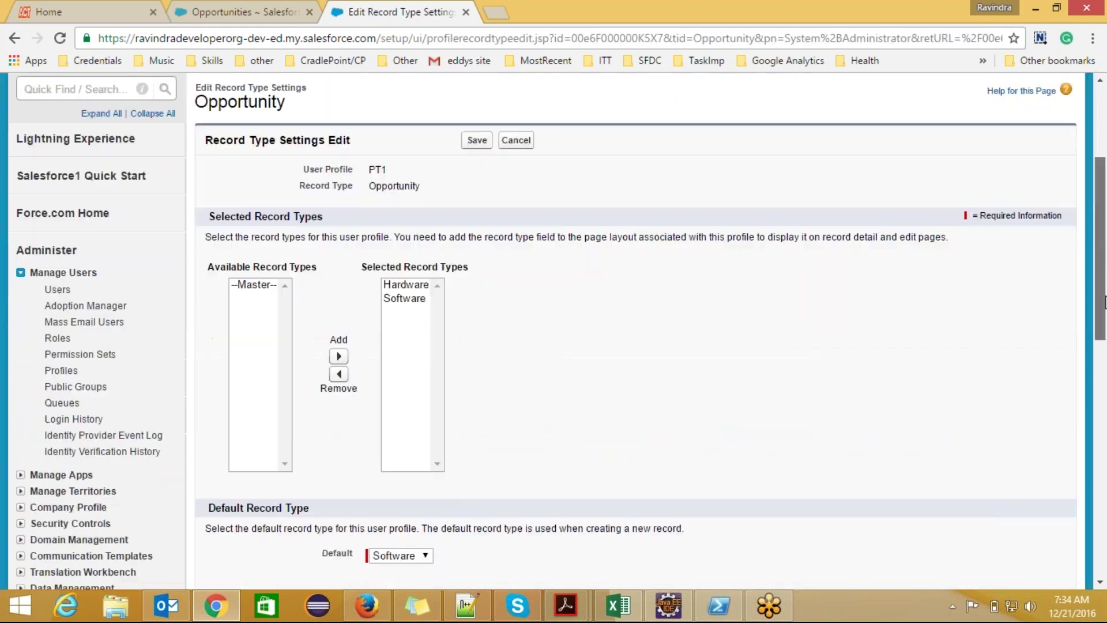
pyautogui.click(415, 297)
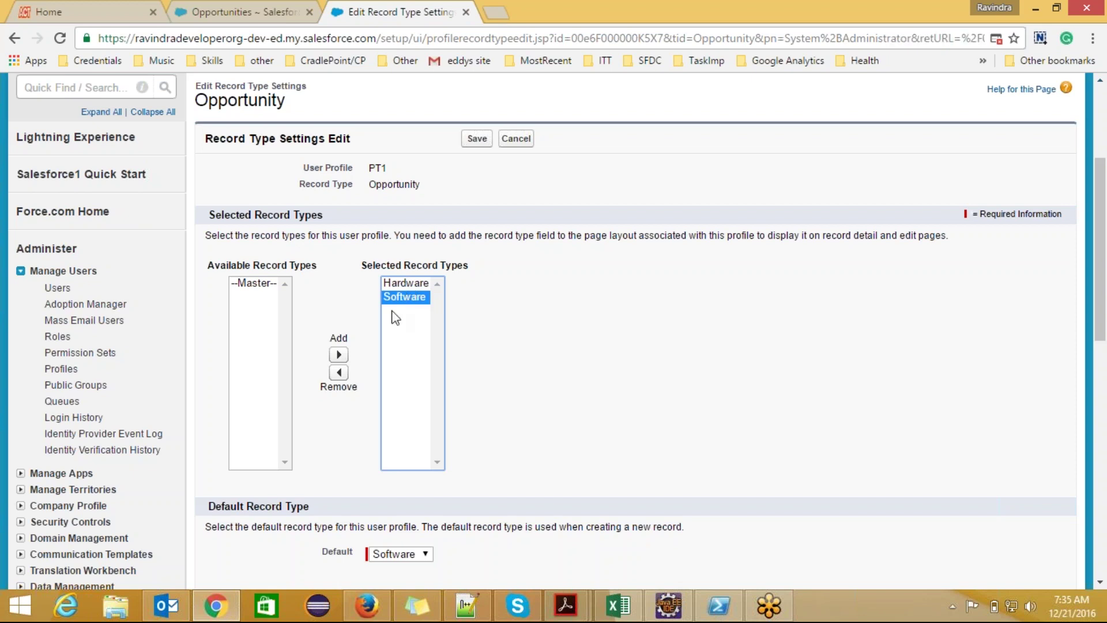
pyautogui.click(339, 372)
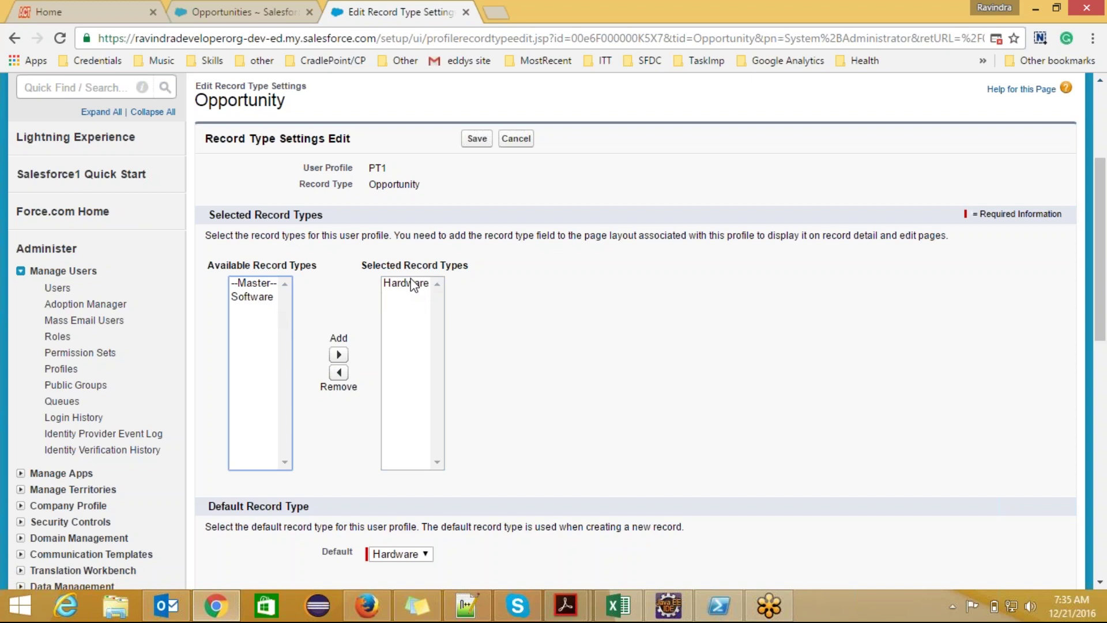
pyautogui.click(414, 283)
pyautogui.click(340, 372)
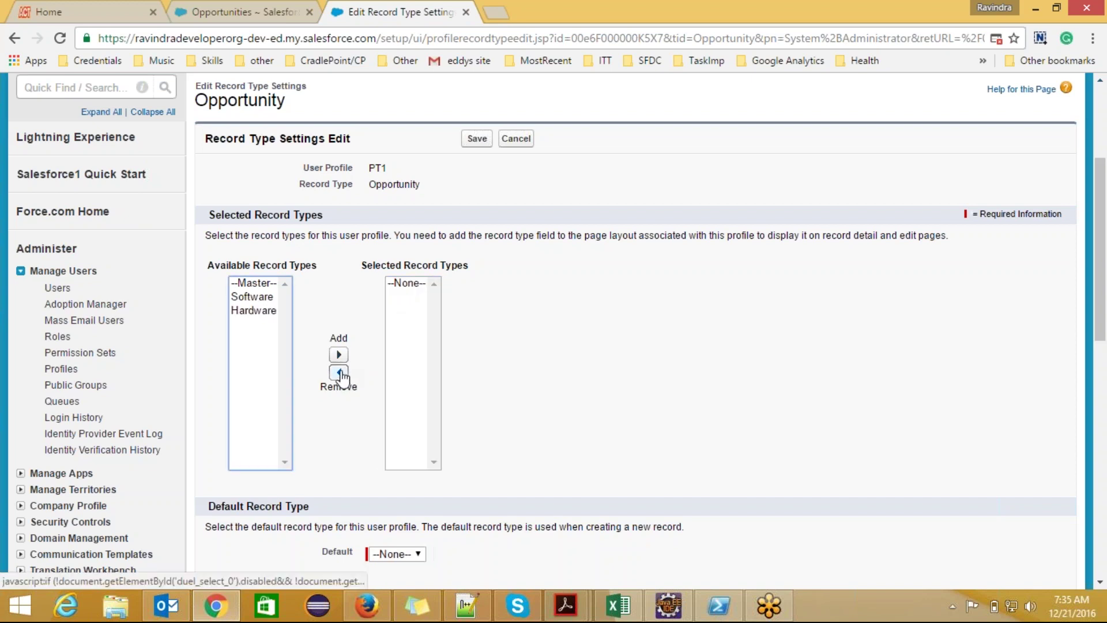
pyautogui.click(245, 296)
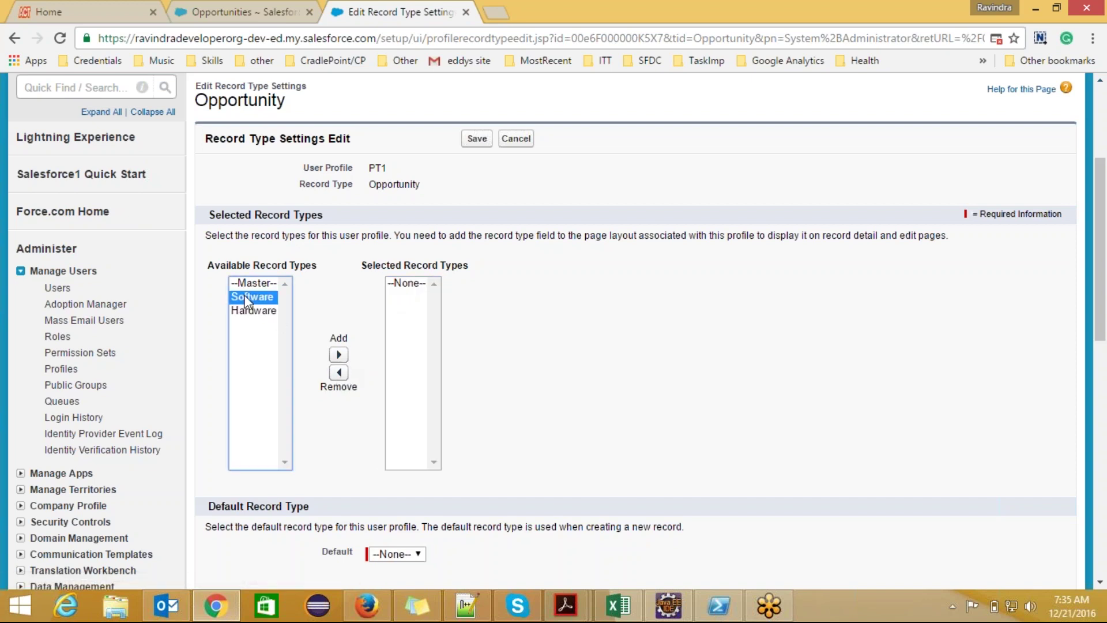
pyautogui.click(338, 354)
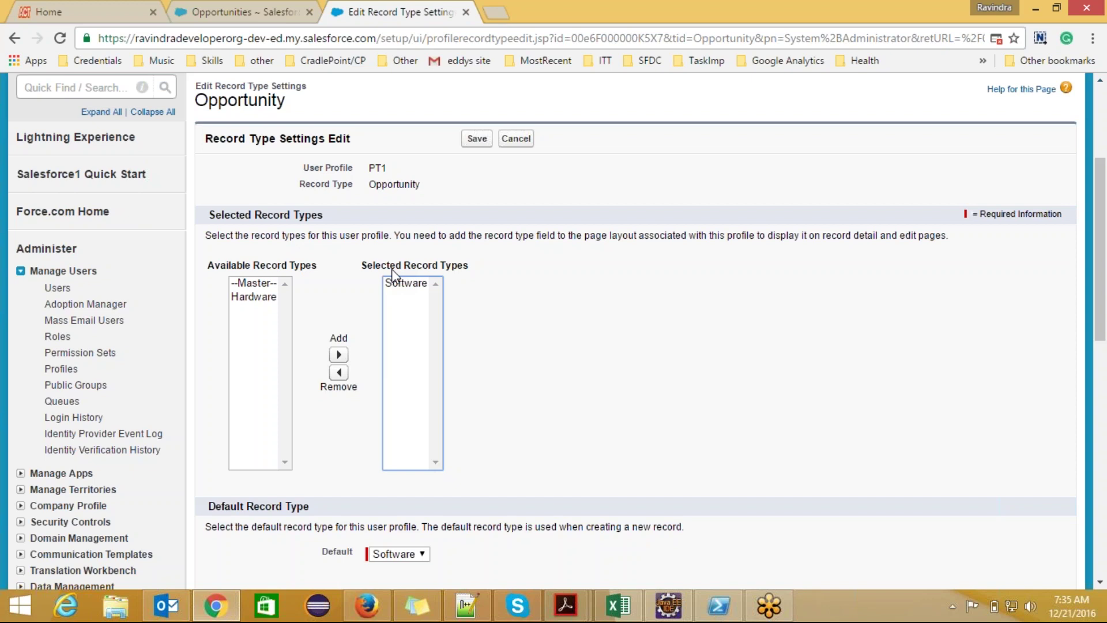
pyautogui.click(266, 298)
pyautogui.click(339, 353)
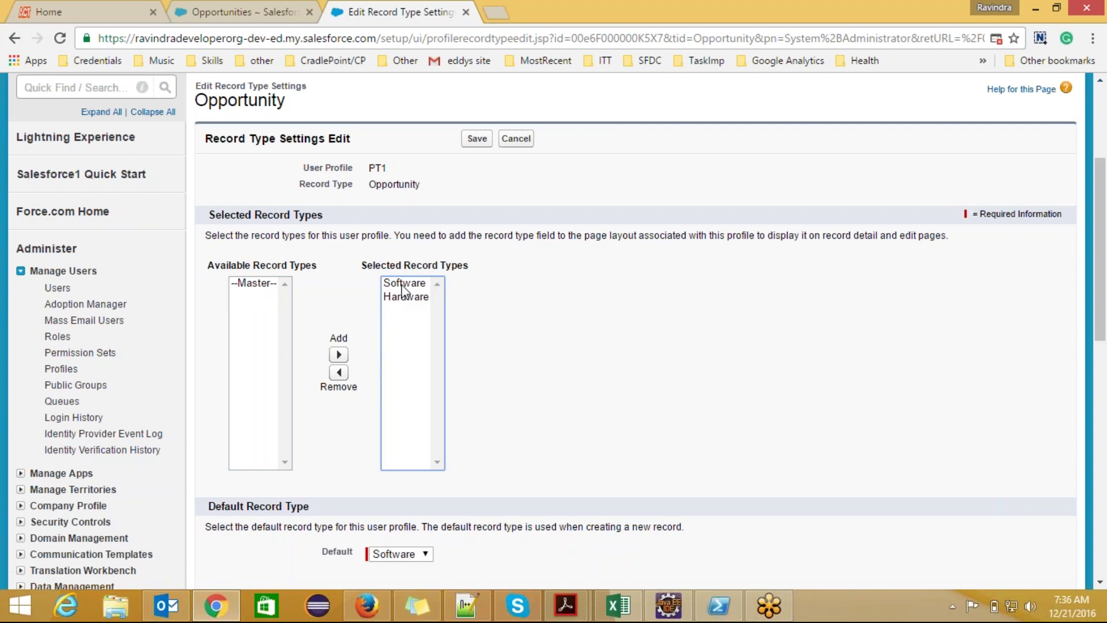
pyautogui.click(19, 40)
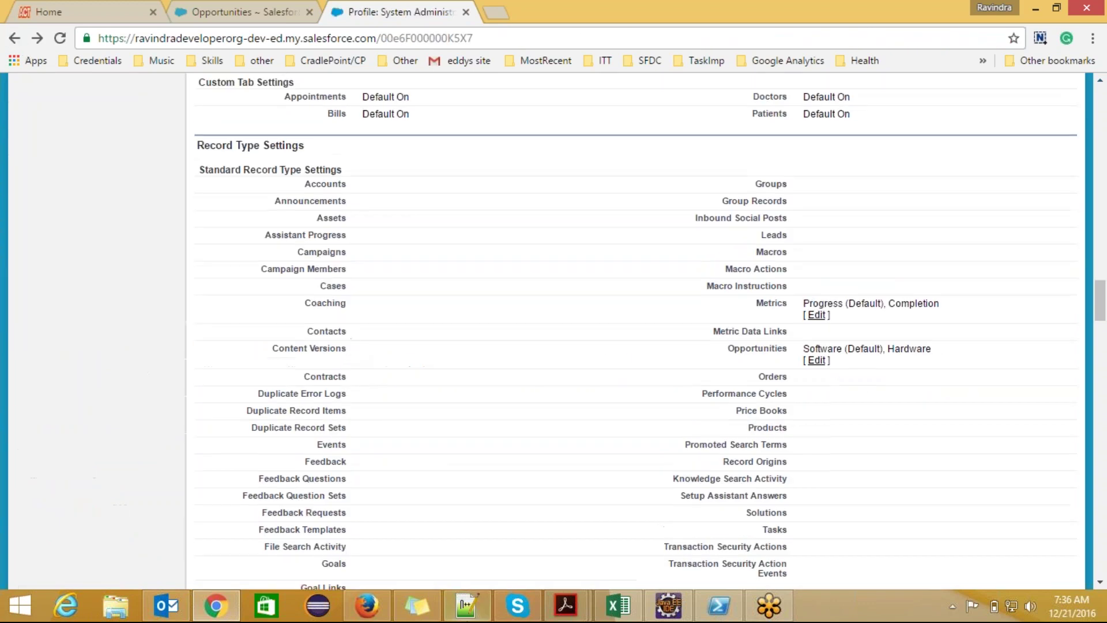
pyautogui.click(464, 602)
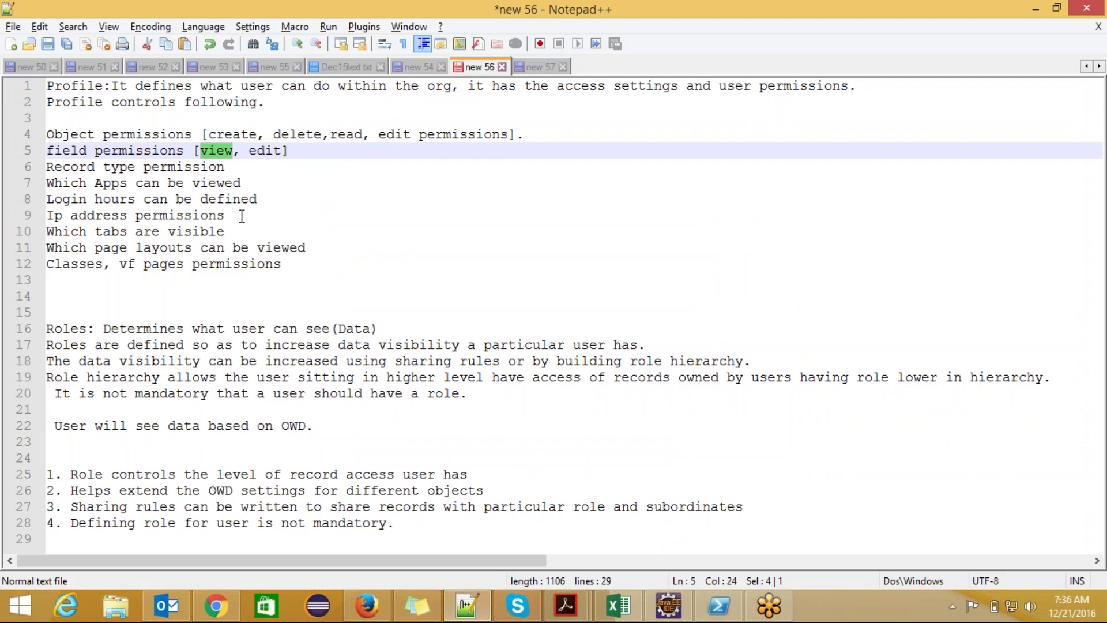
# - Highlight the login hours, IP address and classes notes and the profile definition on line 1
pyautogui.click(236, 215)
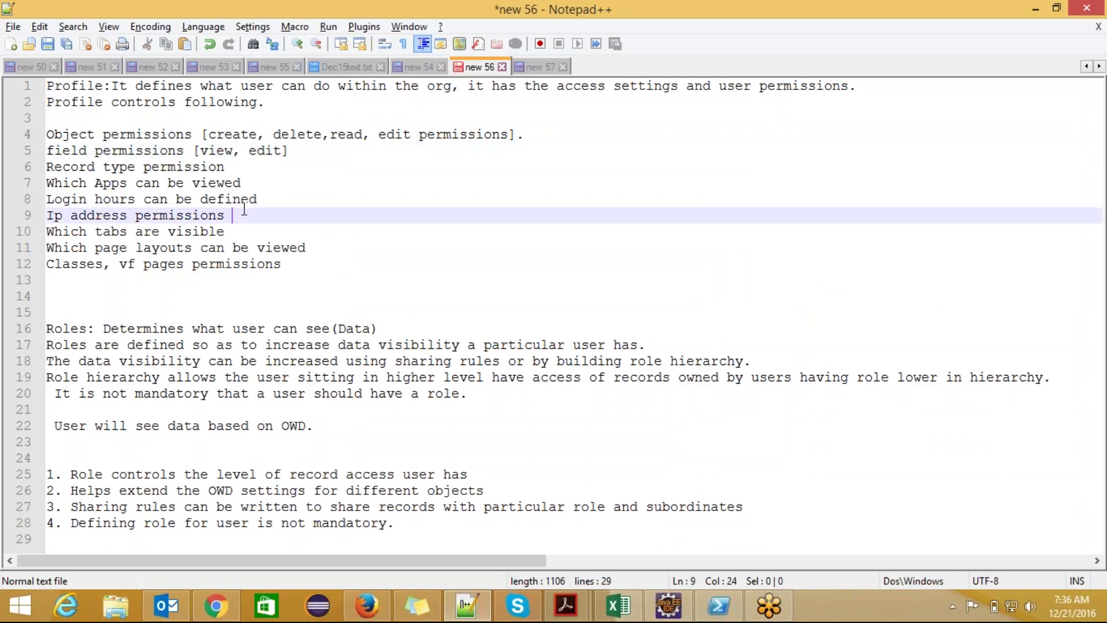
pyautogui.click(259, 200)
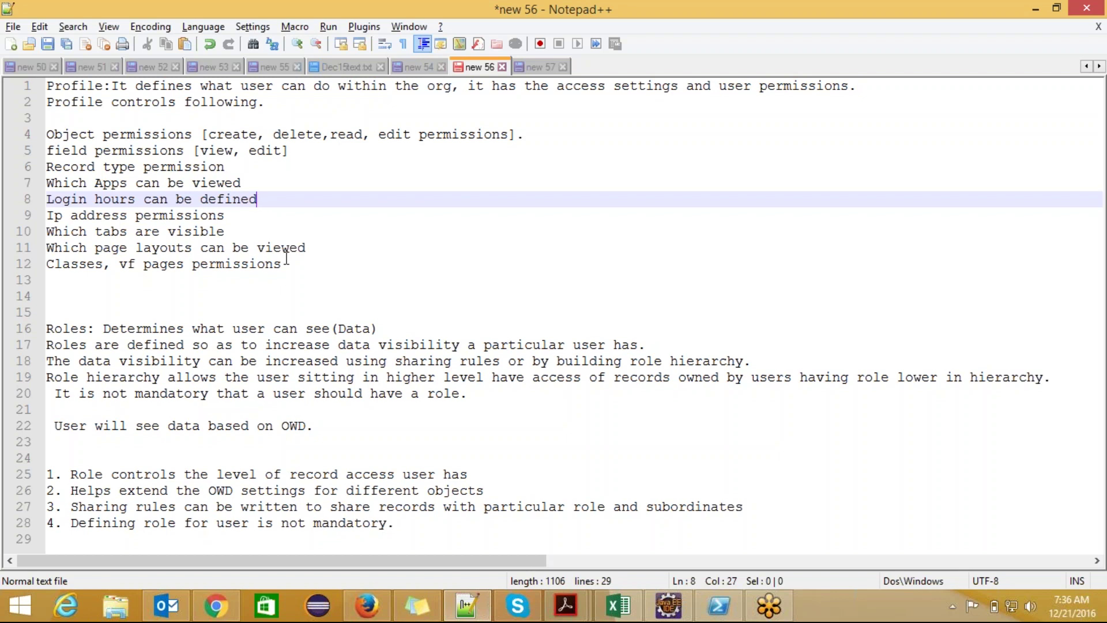
pyautogui.moveTo(284, 264); pyautogui.dragTo(46, 266)
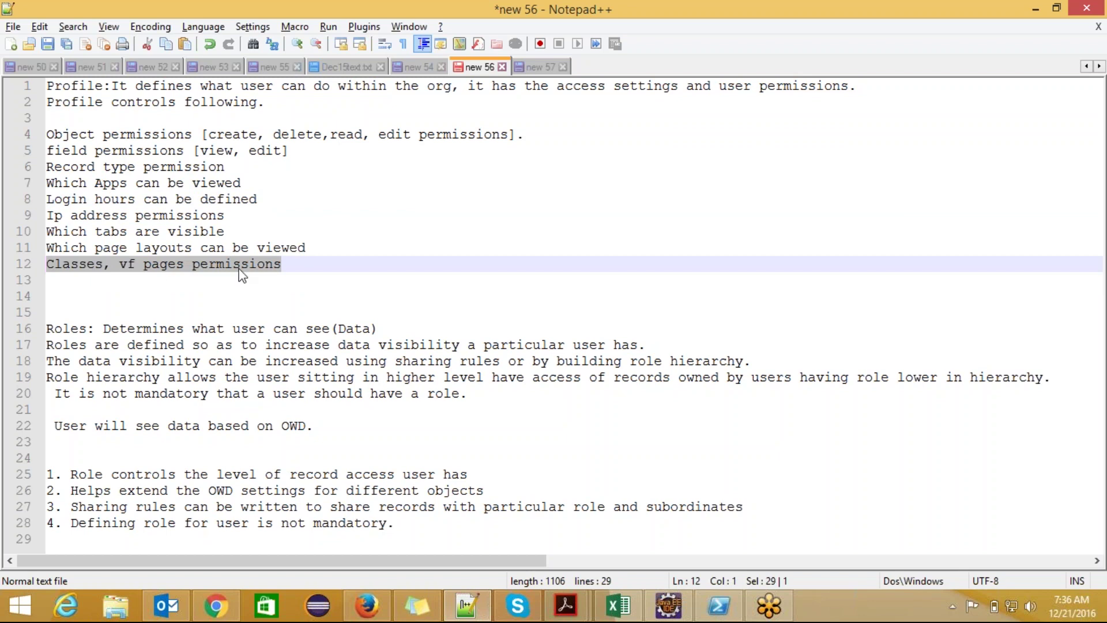
pyautogui.click(289, 264)
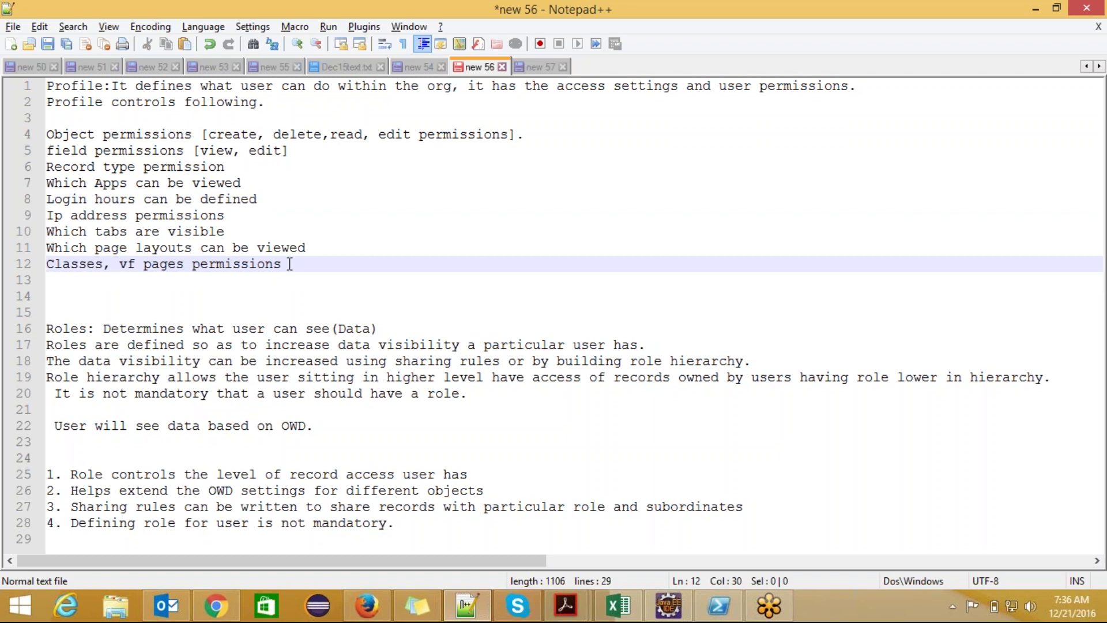
pyautogui.moveTo(283, 263); pyautogui.dragTo(69, 86)
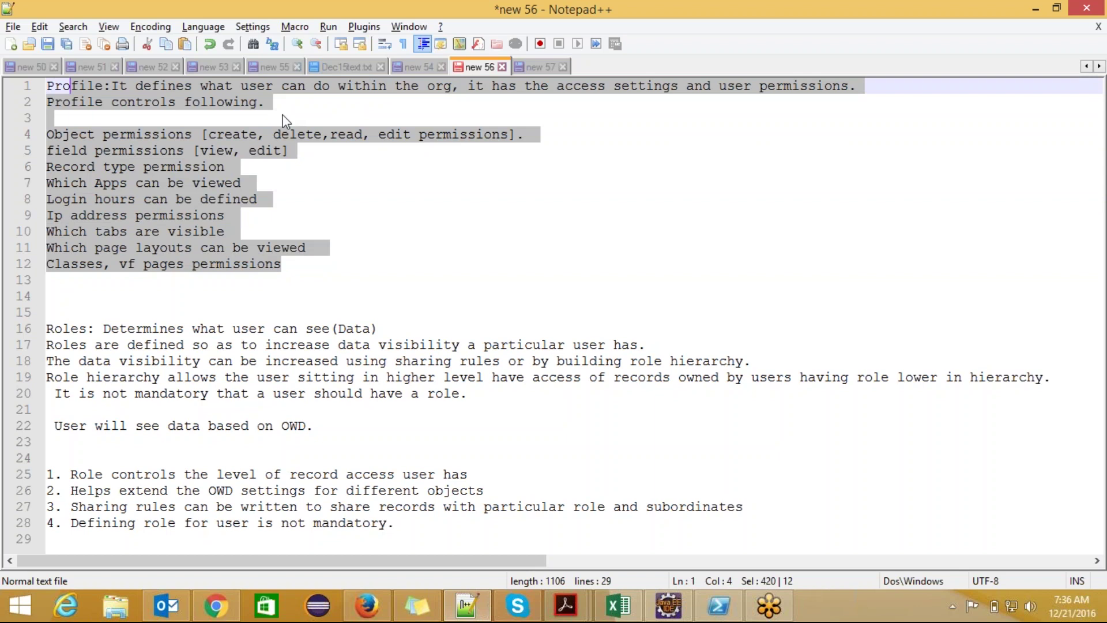
pyautogui.click(282, 121)
pyautogui.moveTo(201, 86); pyautogui.dragTo(452, 83)
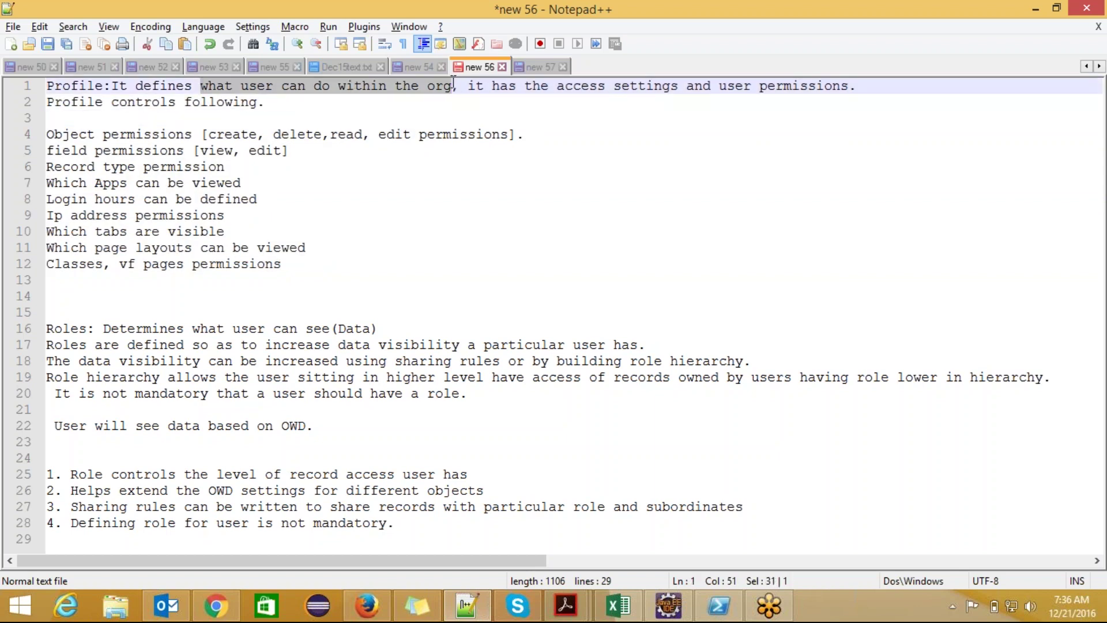
pyautogui.click(383, 116)
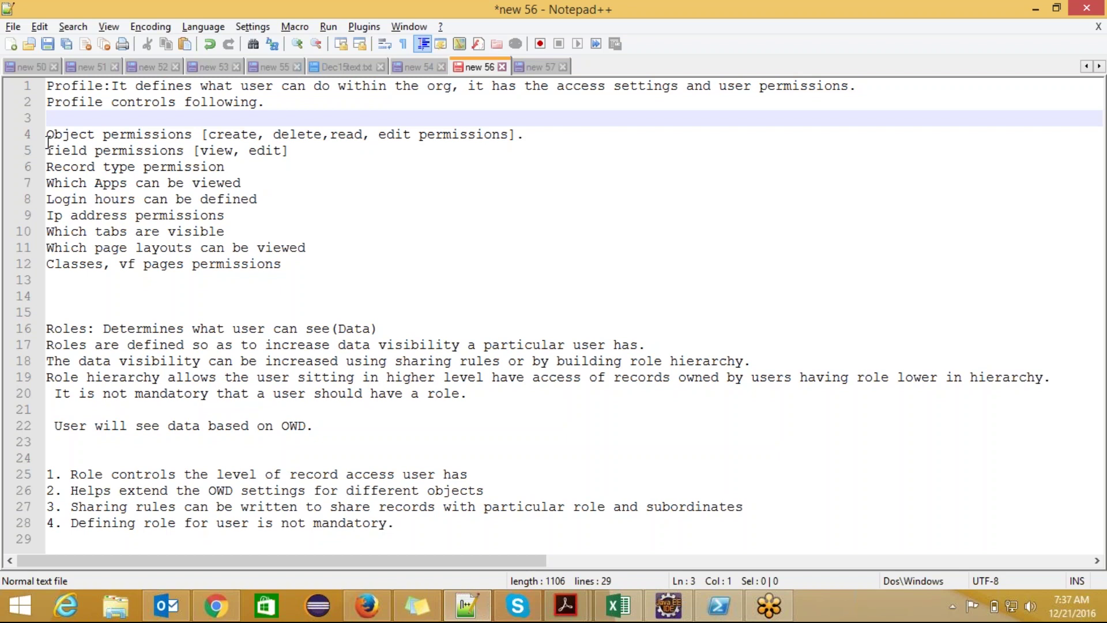
# - Highlight 'user can do', the create permission, and the profile permission list on lines 4–12
pyautogui.moveTo(57, 139); pyautogui.dragTo(306, 257)
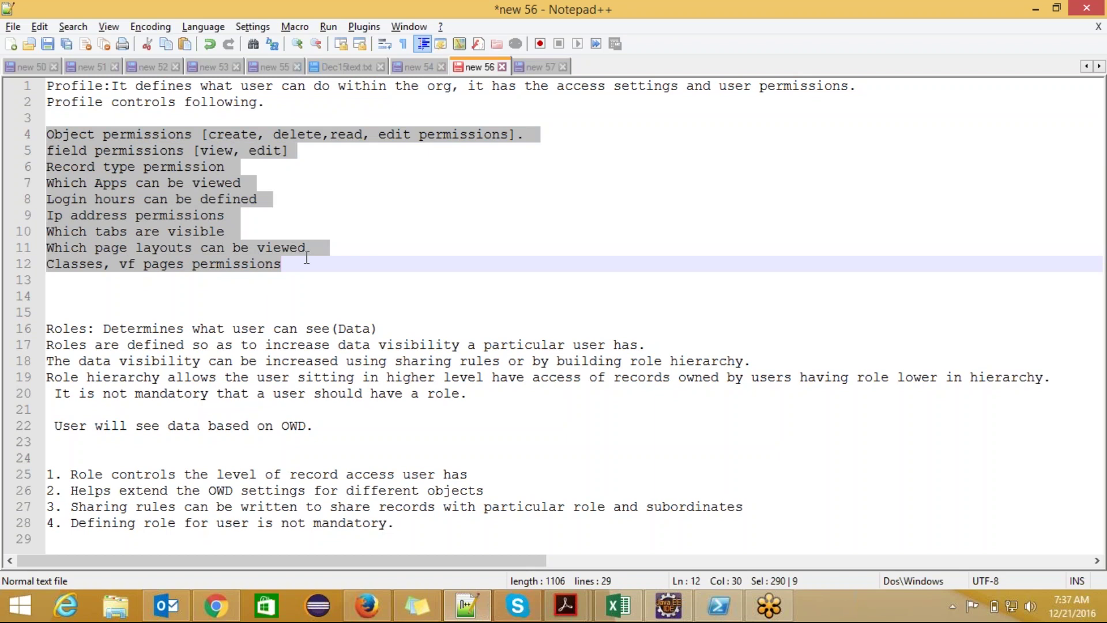
pyautogui.click(291, 183)
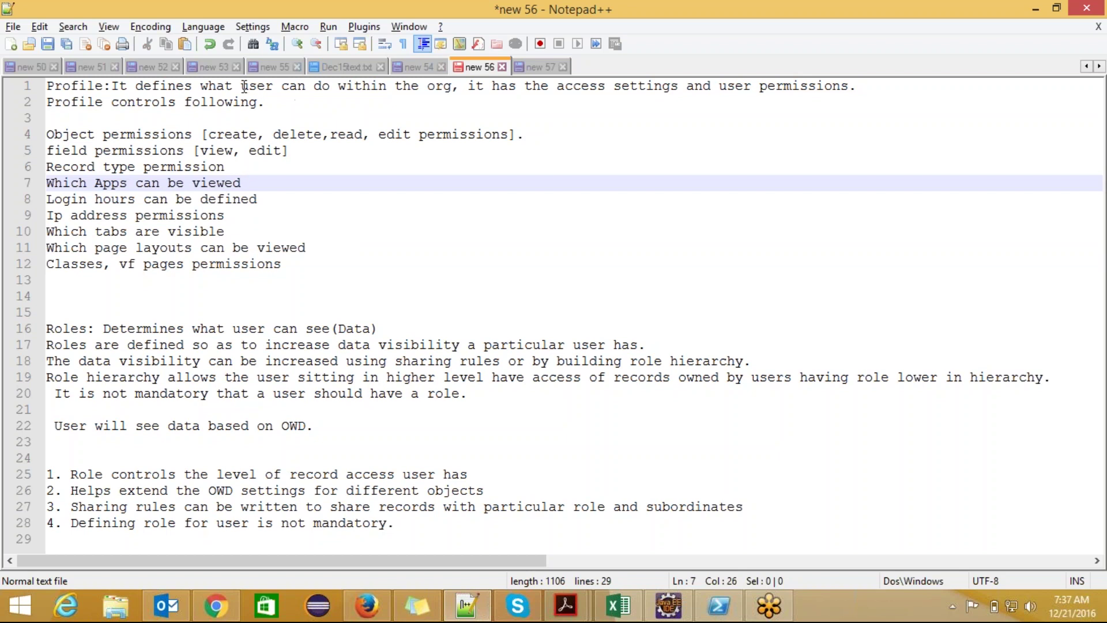
pyautogui.moveTo(242, 86); pyautogui.dragTo(332, 87)
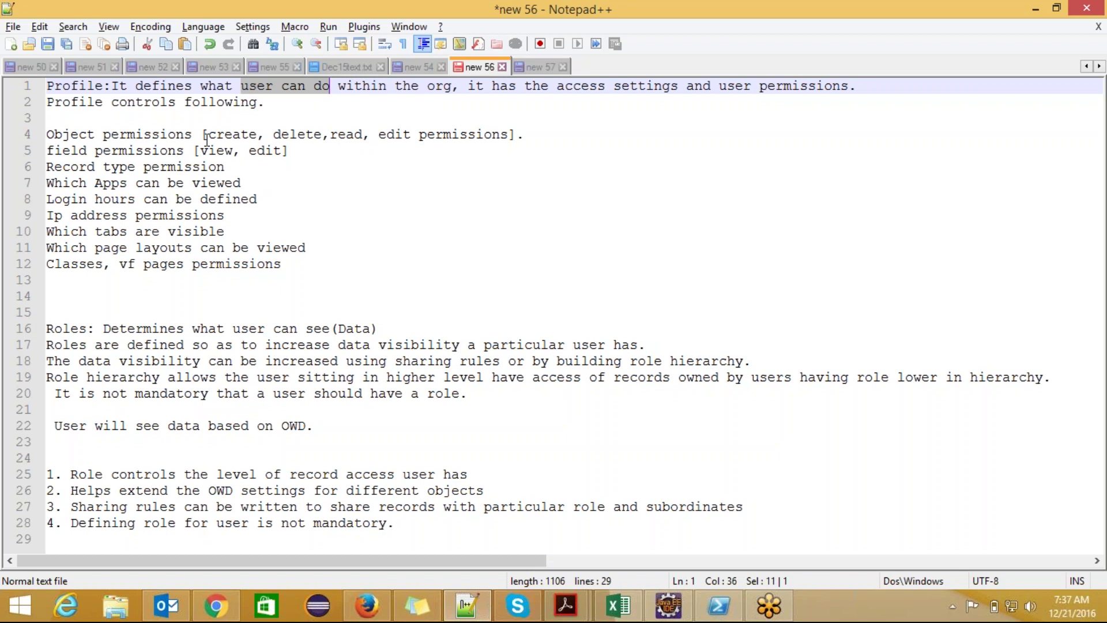
pyautogui.moveTo(207, 139); pyautogui.dragTo(247, 137)
pyautogui.click(267, 133)
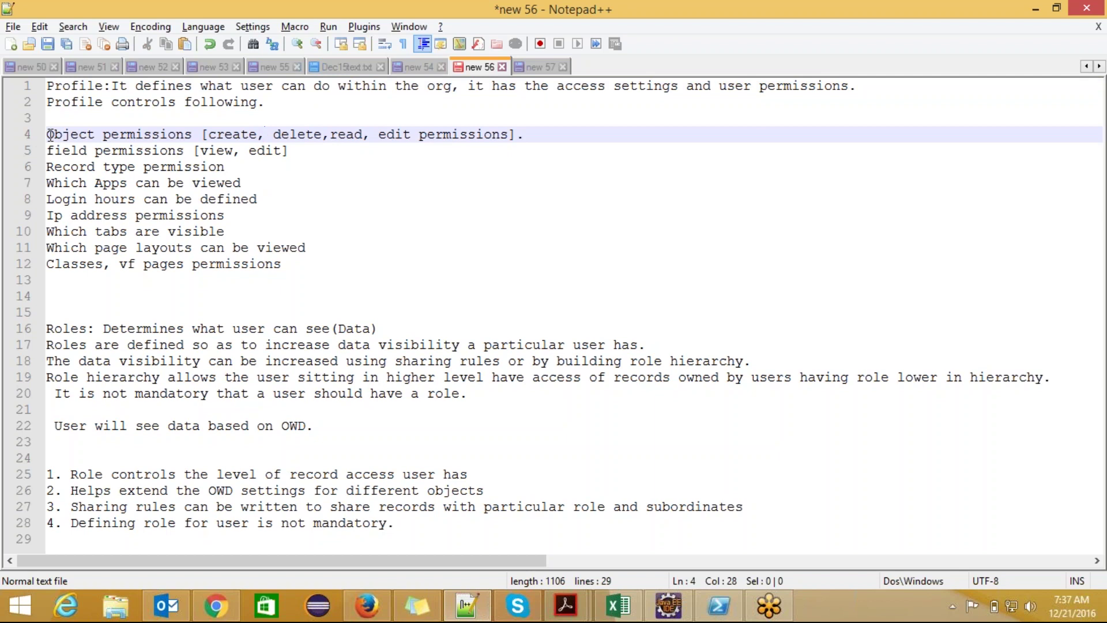
pyautogui.moveTo(50, 134); pyautogui.dragTo(286, 268)
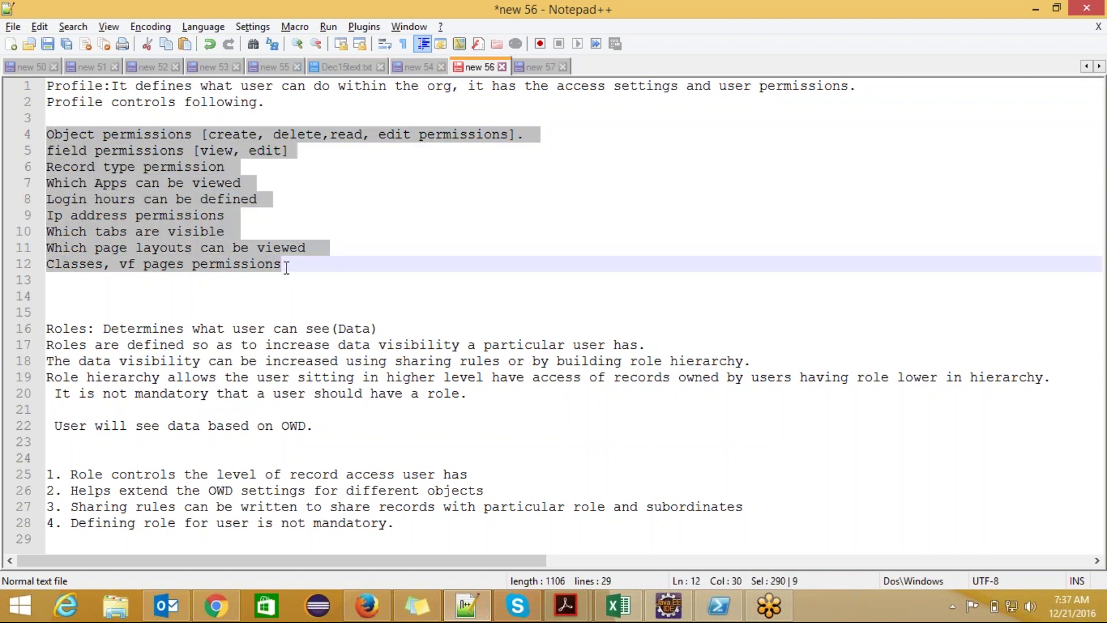
pyautogui.click(286, 268)
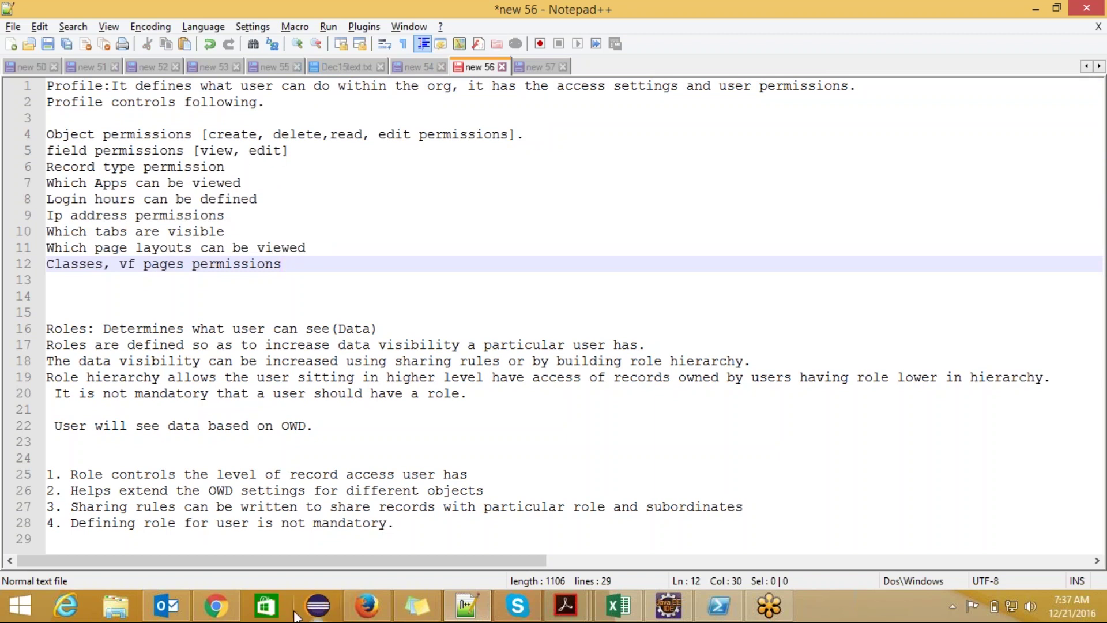
pyautogui.click(235, 600)
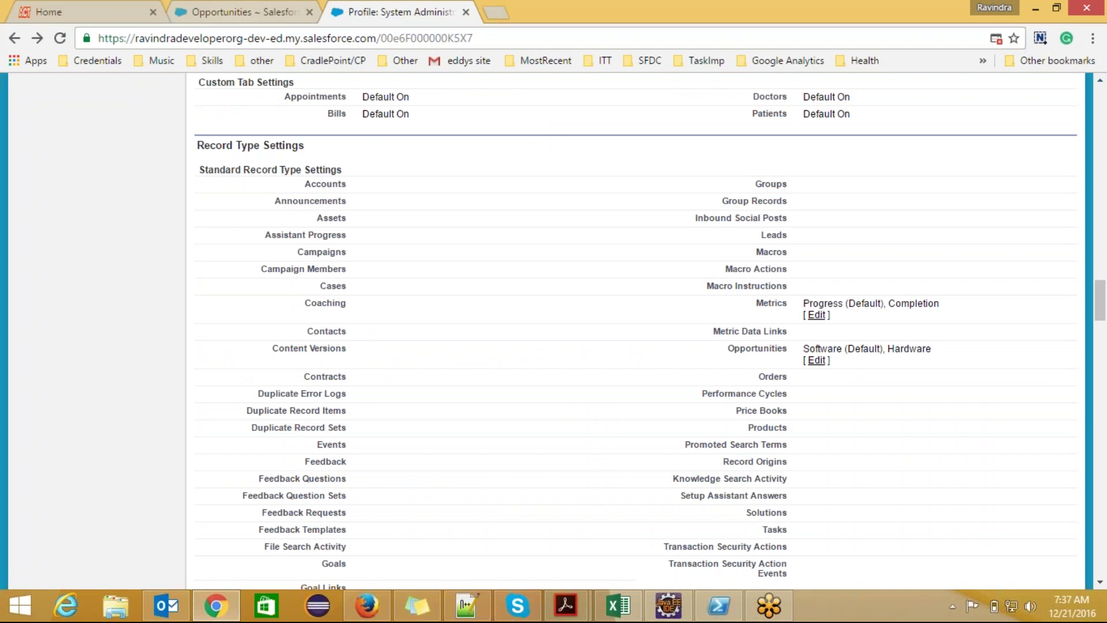
# - Go to Setup > Manage Users > Users and open the test user's record
pyautogui.click(230, 11)
pyautogui.click(906, 102)
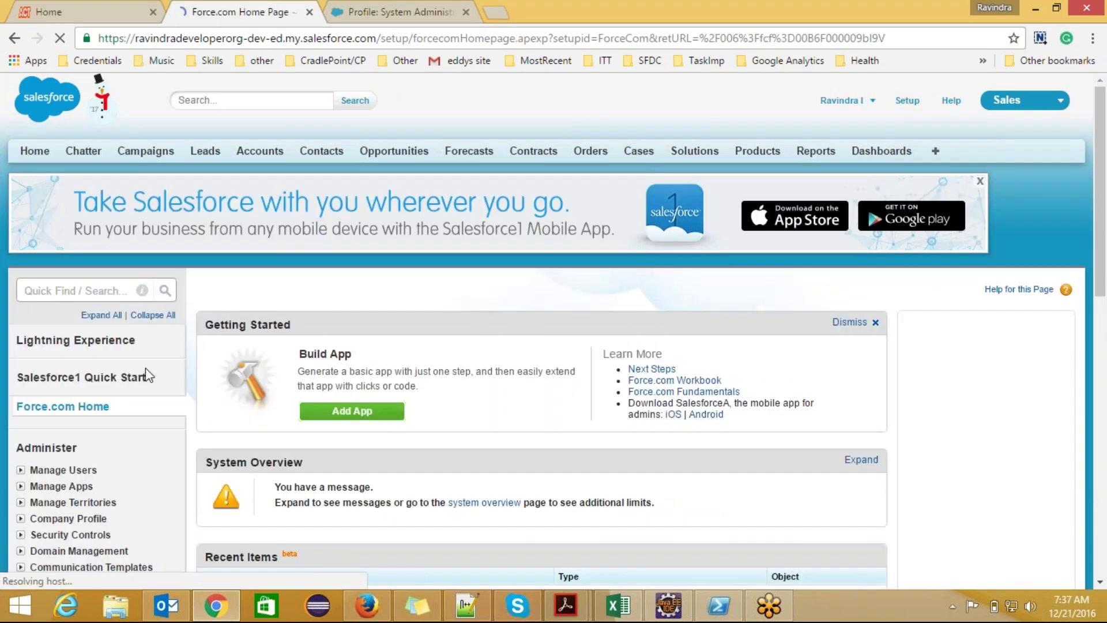
pyautogui.click(20, 470)
pyautogui.click(59, 490)
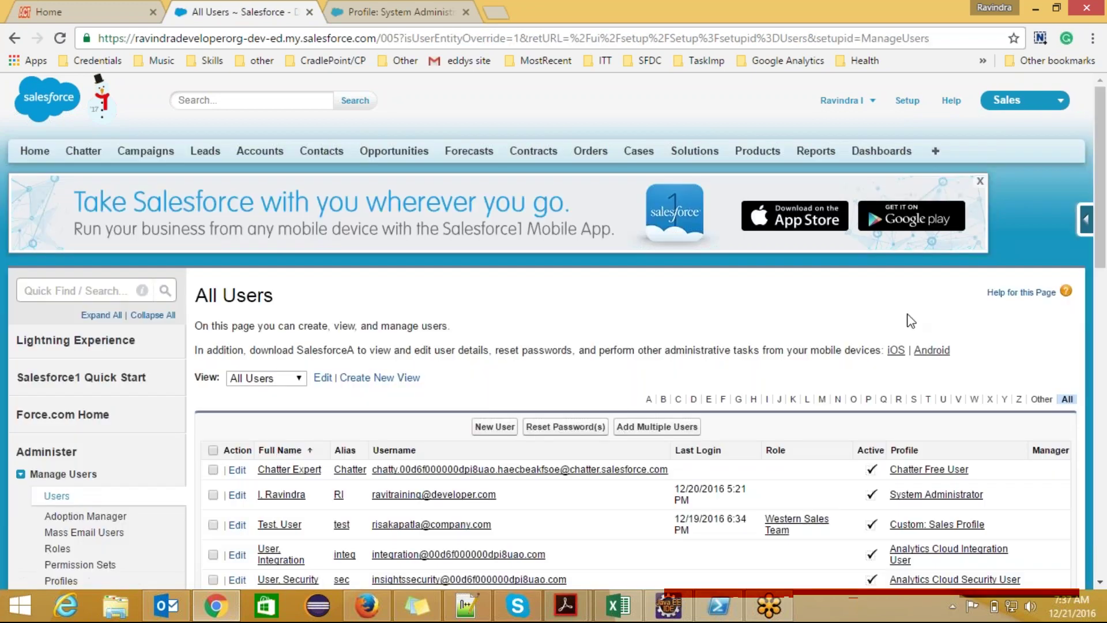
pyautogui.scroll(-4, 911, 317)
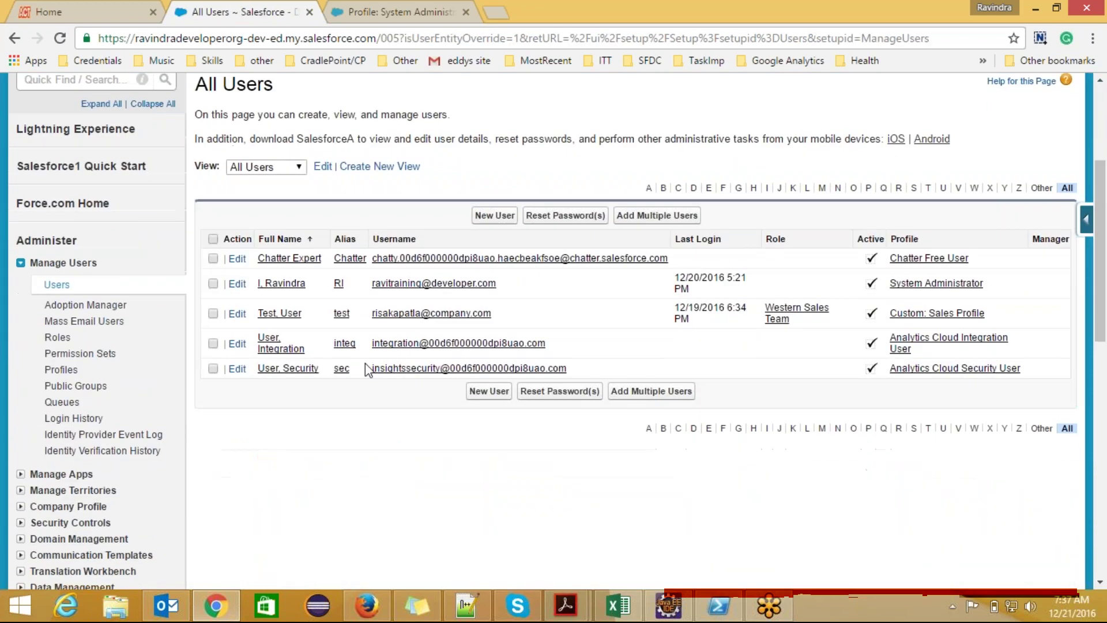
pyautogui.click(263, 316)
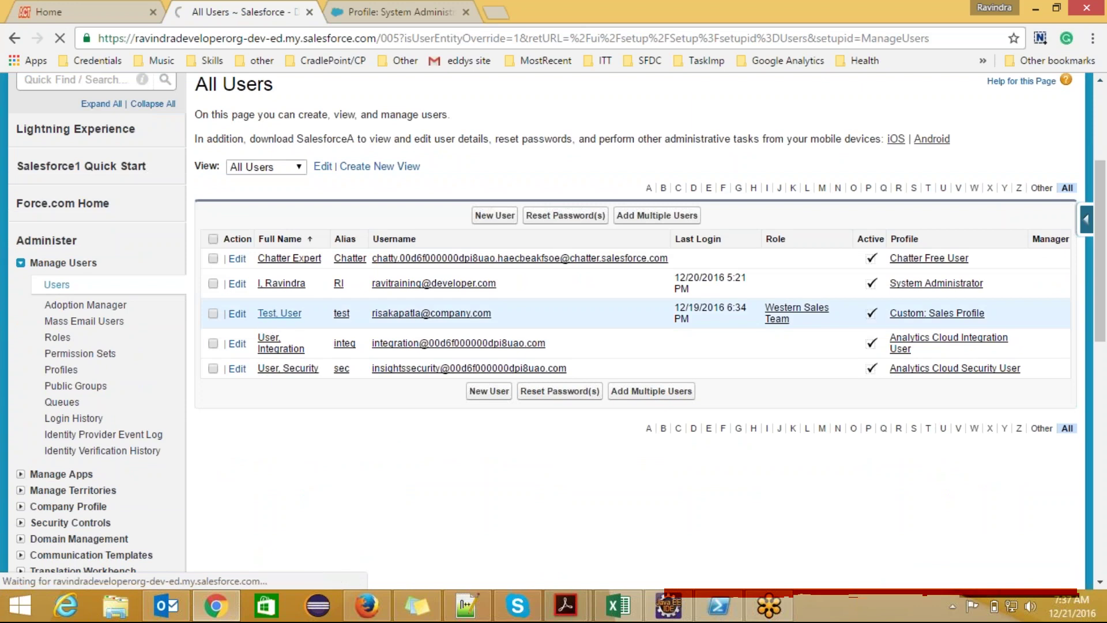
# - Edit the test user, reviewing licence and profile options while keeping Custom: Sales Profile
pyautogui.click(483, 383)
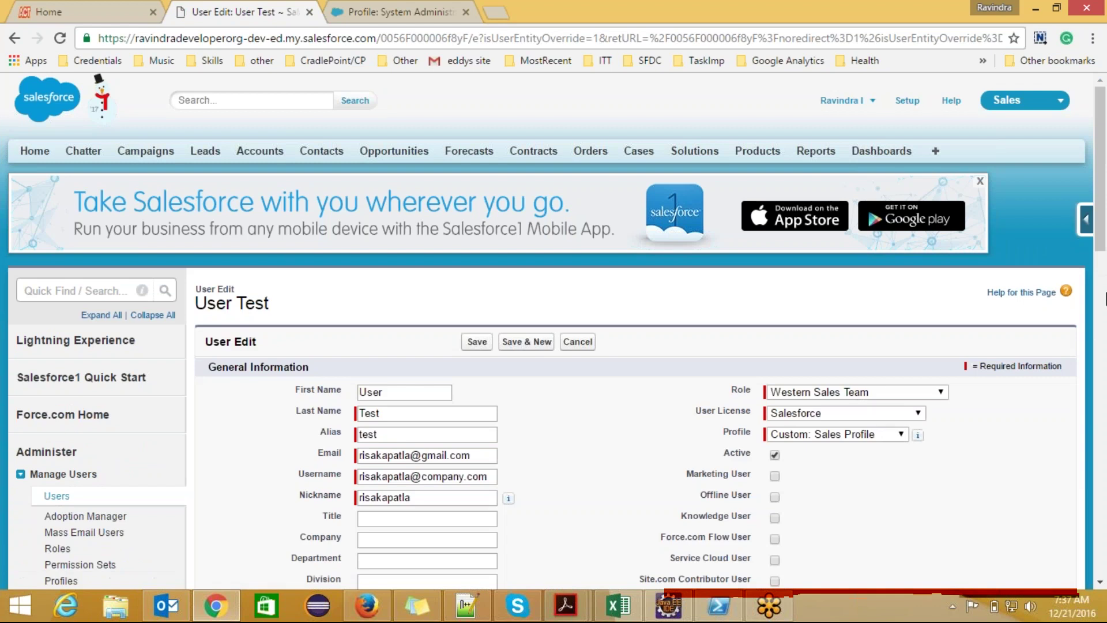
pyautogui.scroll(-3, 886, 299)
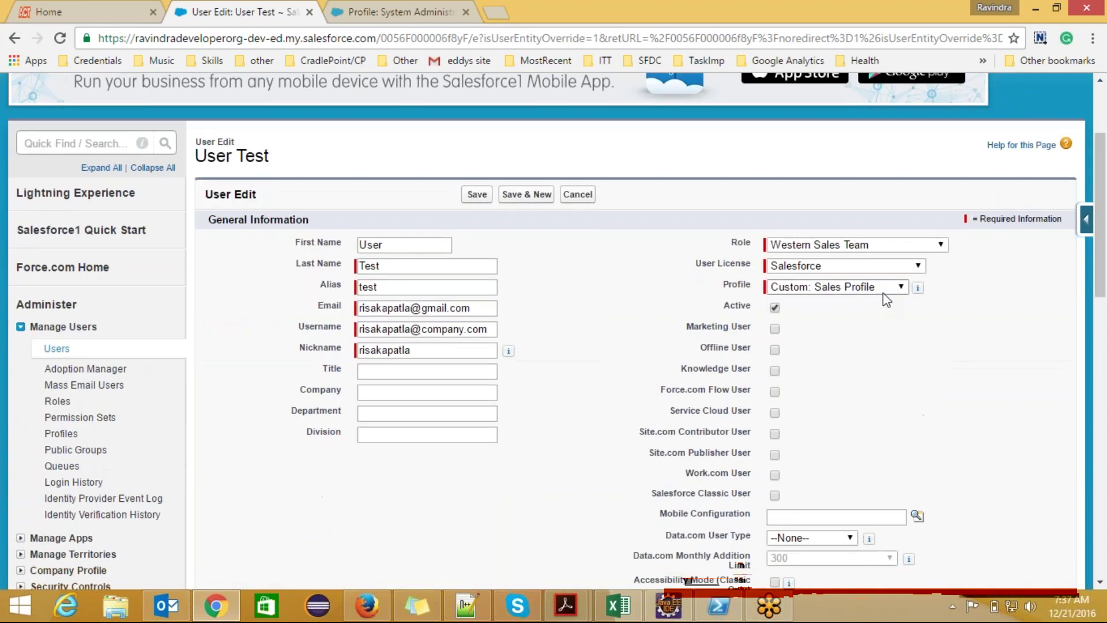
pyautogui.click(901, 288)
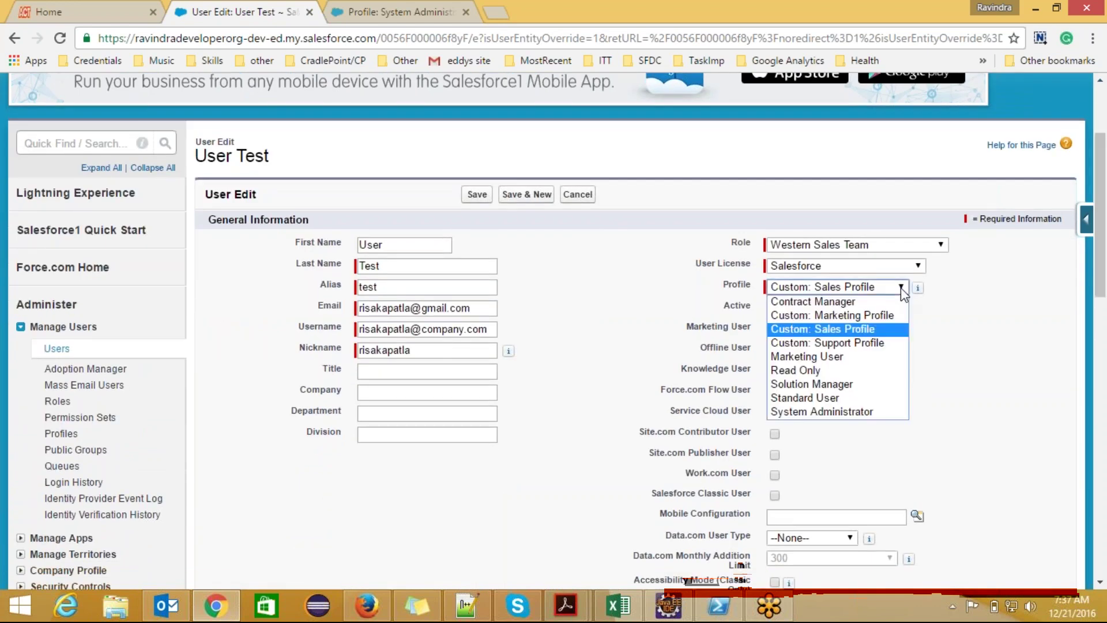
pyautogui.click(863, 261)
pyautogui.click(863, 261)
pyautogui.click(863, 261)
pyautogui.click(868, 268)
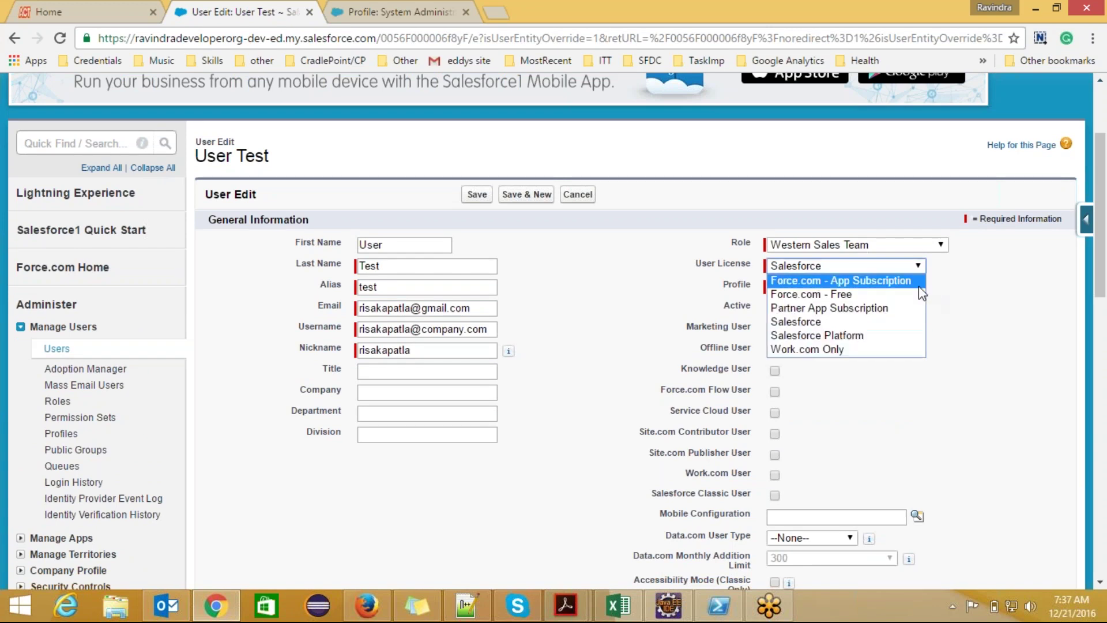
pyautogui.click(973, 307)
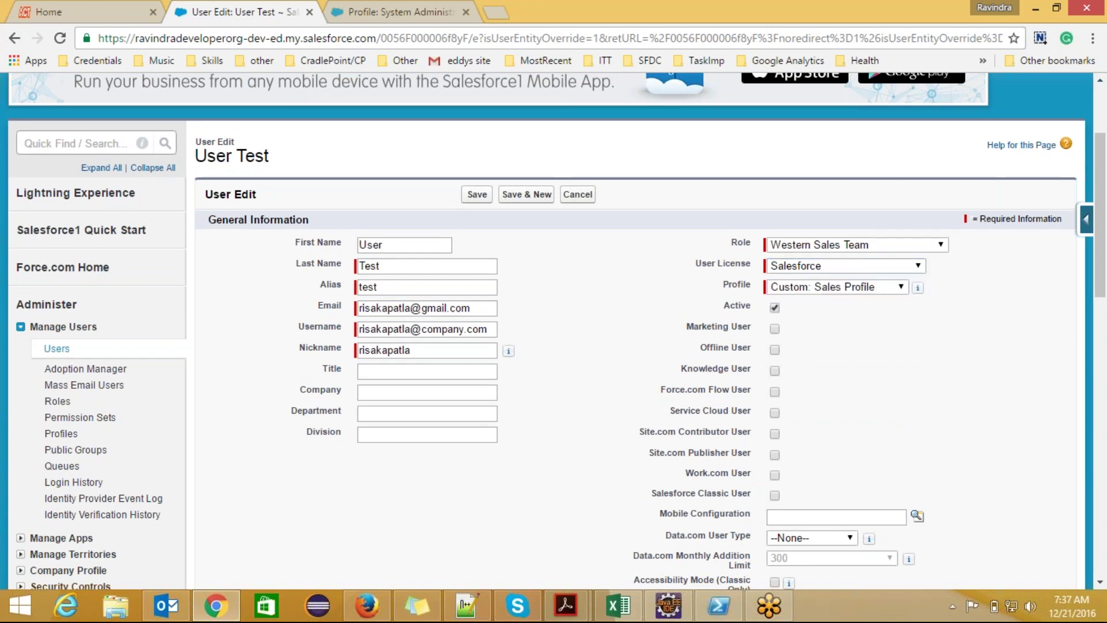
pyautogui.click(897, 287)
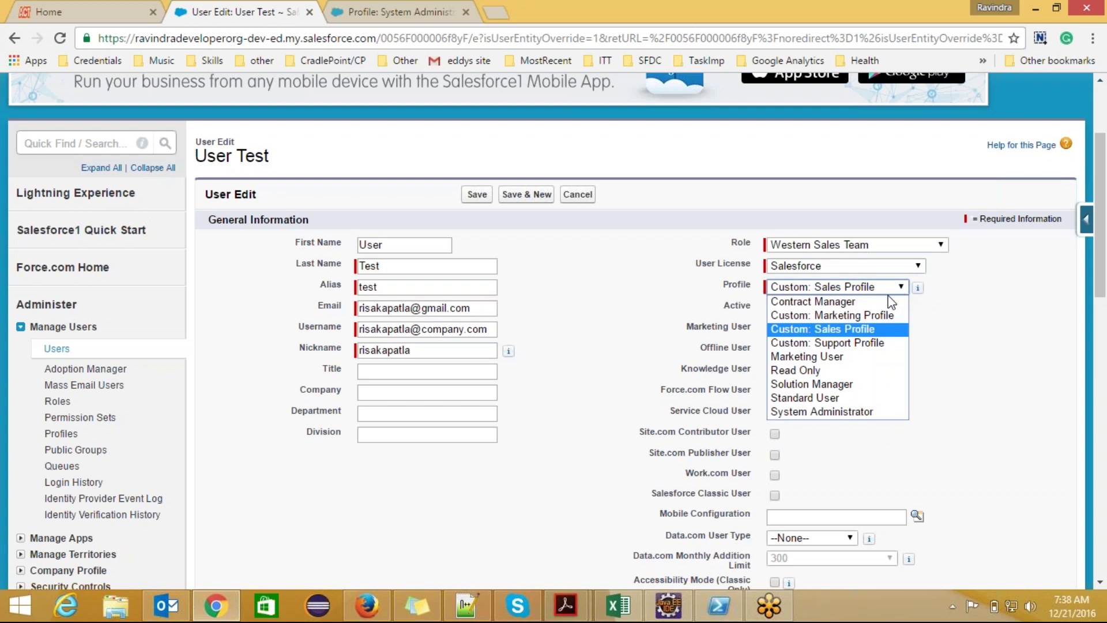
pyautogui.click(947, 325)
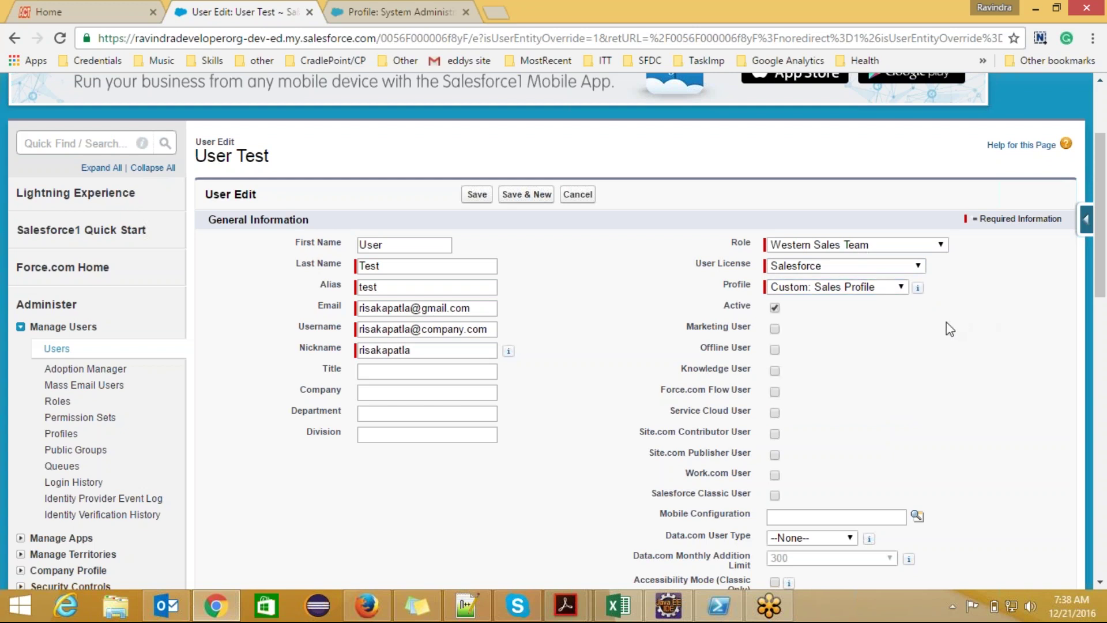
# - Set the user's Role to <None Specified> and save
pyautogui.click(941, 245)
pyautogui.click(818, 259)
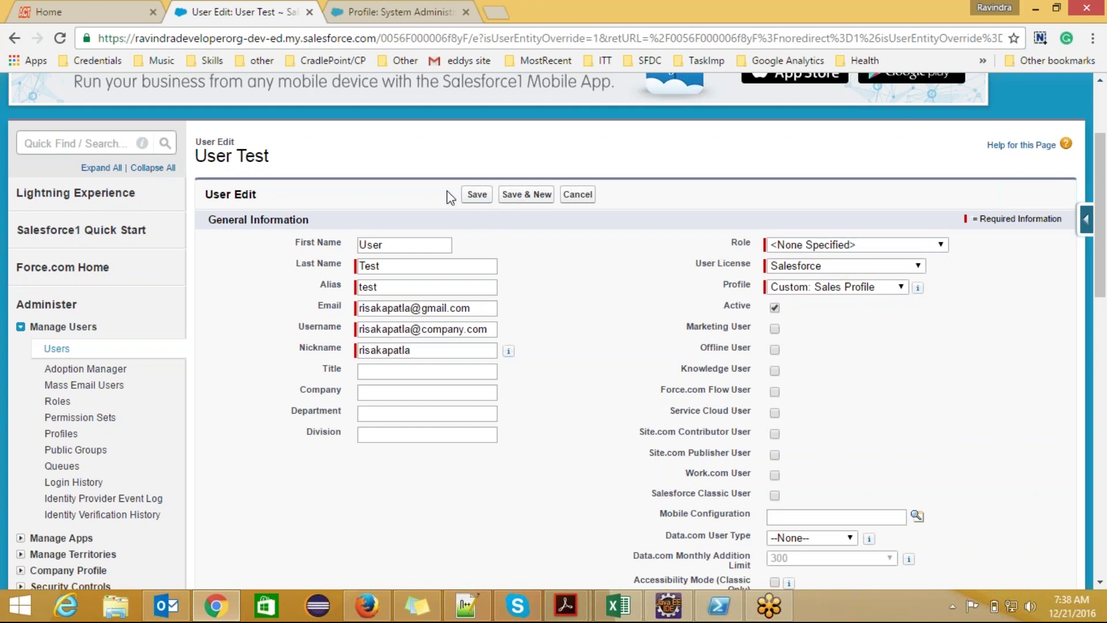
pyautogui.click(472, 195)
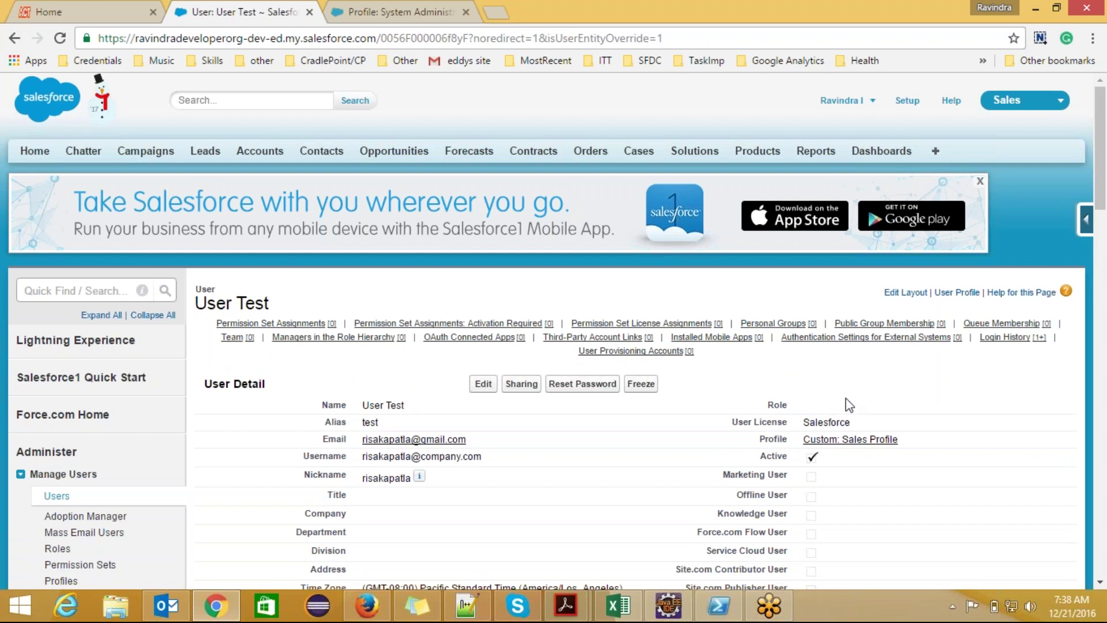
pyautogui.scroll(-3, 1101, 209)
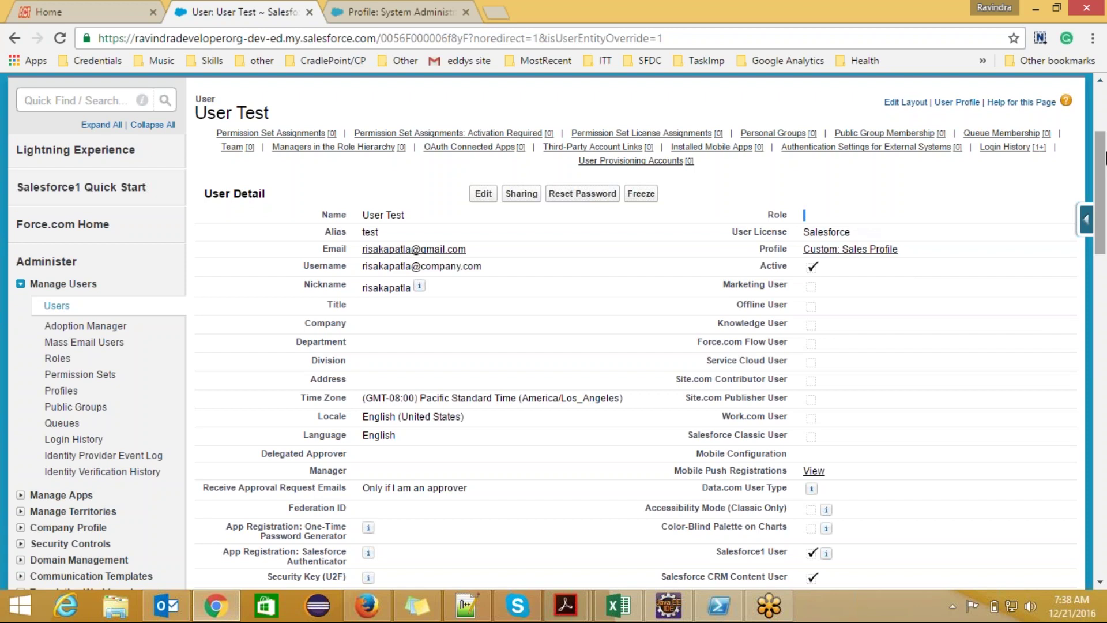
pyautogui.moveTo(1101, 166); pyautogui.dragTo(1102, 213)
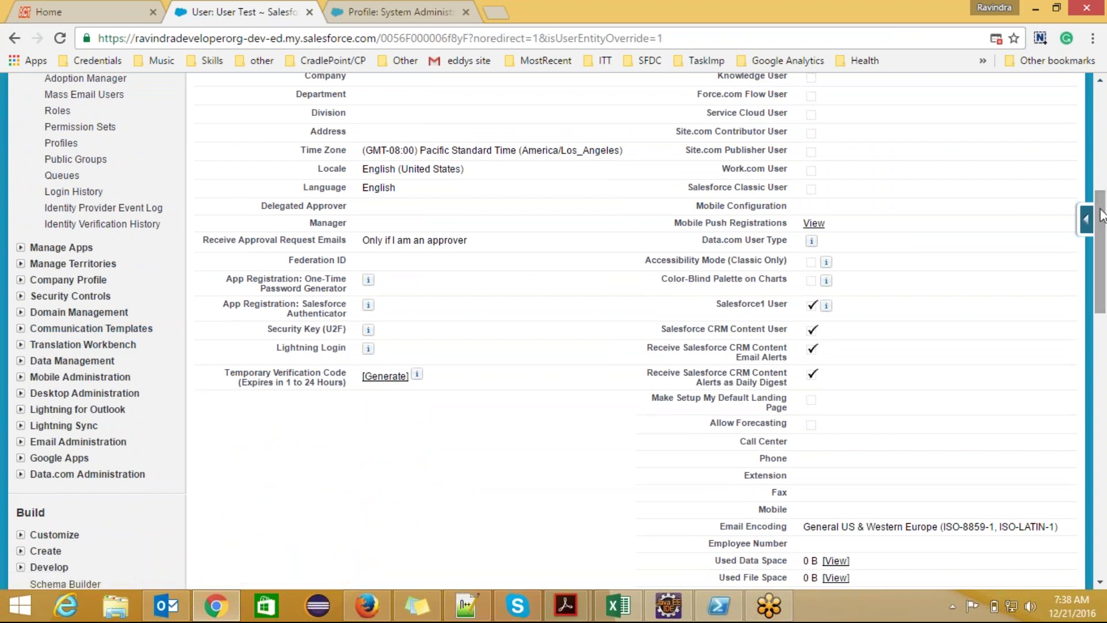
pyautogui.moveTo(1101, 253); pyautogui.dragTo(1101, 164)
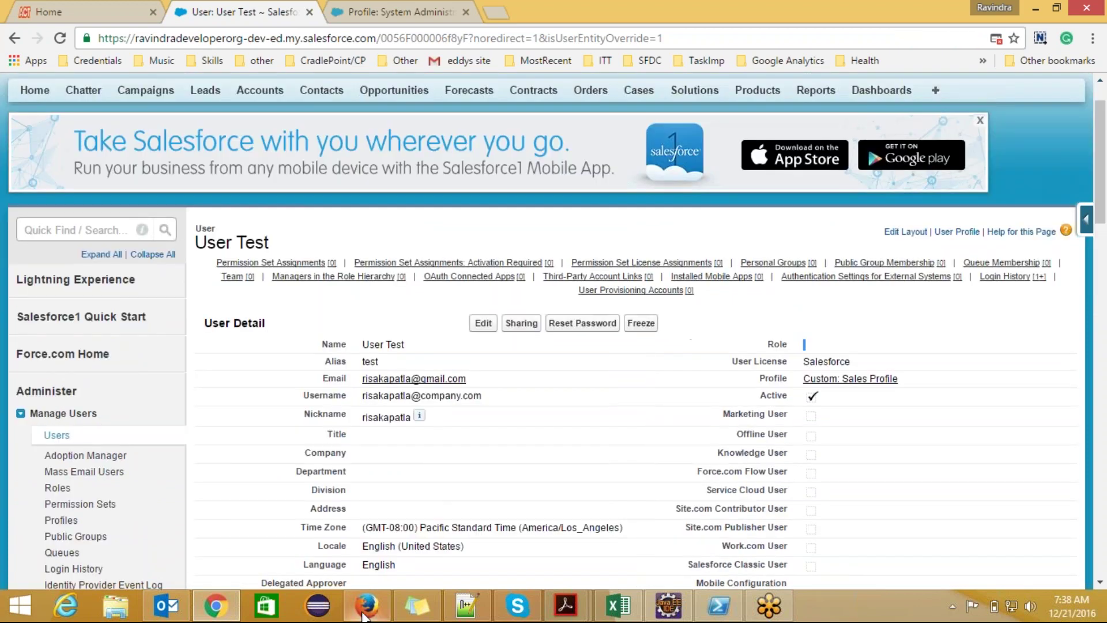
# - In Firefox, close the leftover Change Set sandbox tabs
pyautogui.hotkey('alt', 'Tab')
pyautogui.click(677, 8)
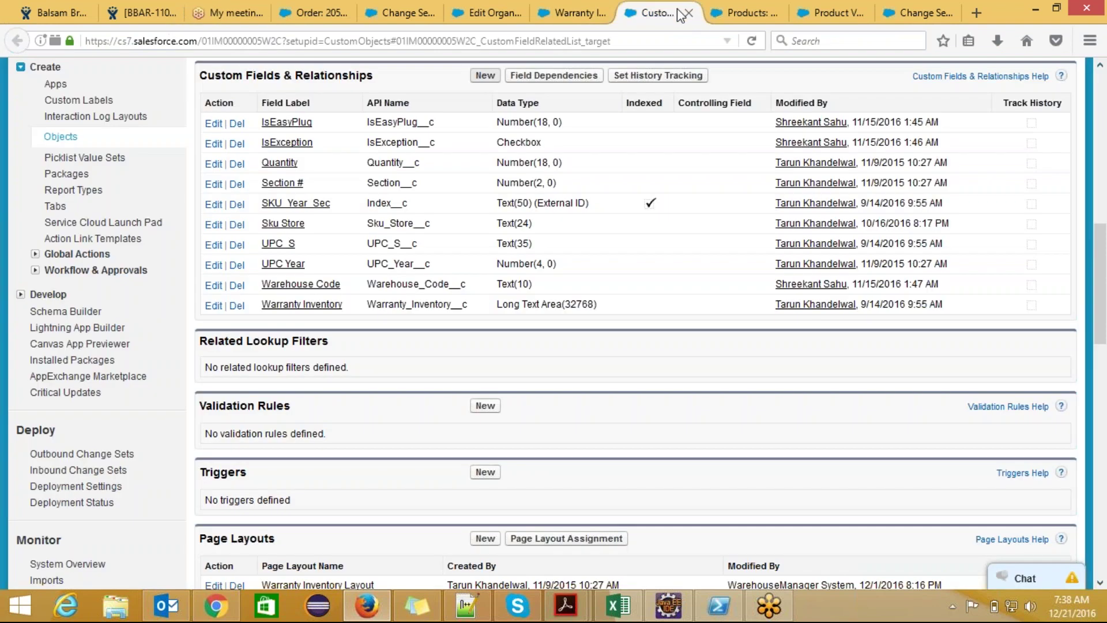
pyautogui.moveTo(1101, 281); pyautogui.dragTo(1087, 130)
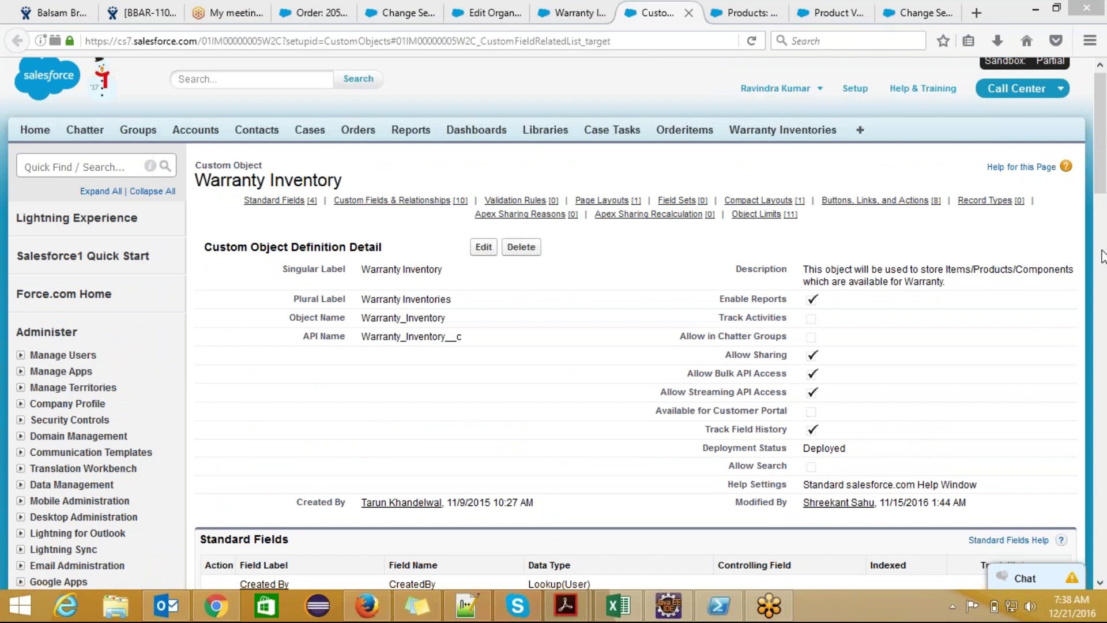
pyautogui.click(841, 21)
pyautogui.click(929, 13)
pyautogui.click(948, 14)
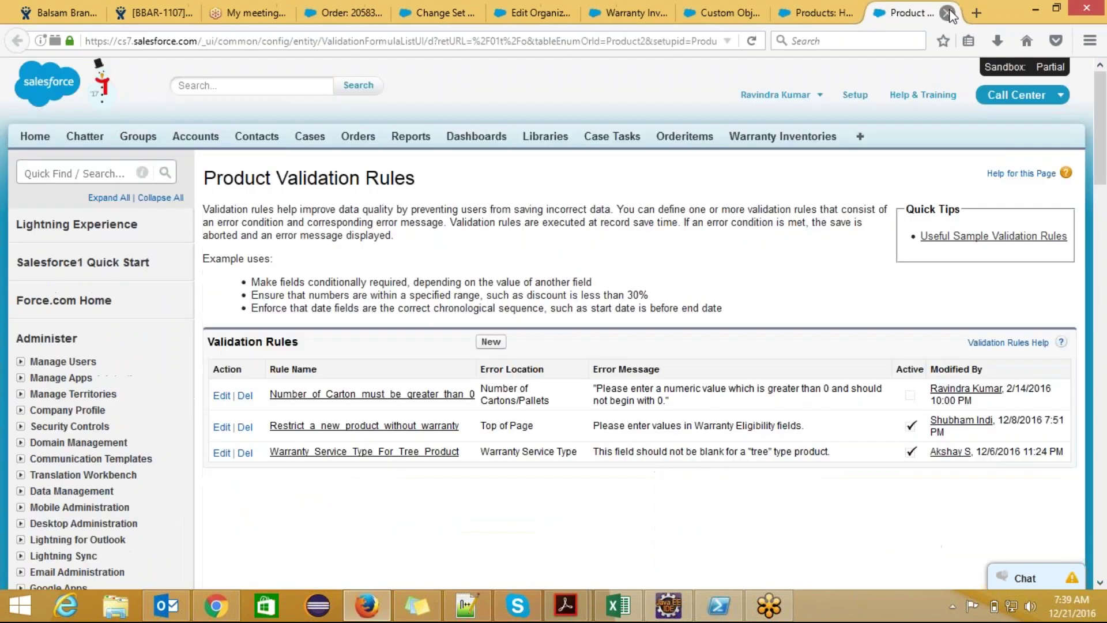
# - Close the Product, Warranty Inventory, organization, Change Set Detail and Order tabs, leaving a fresh blank tab
pyautogui.click(948, 14)
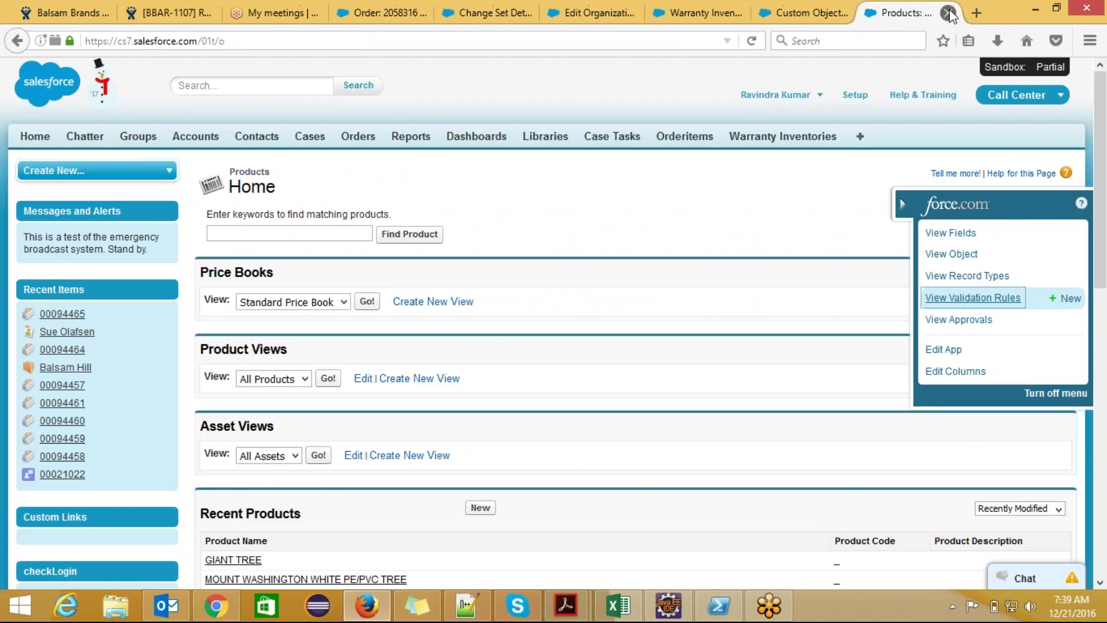
pyautogui.click(948, 14)
pyautogui.click(948, 13)
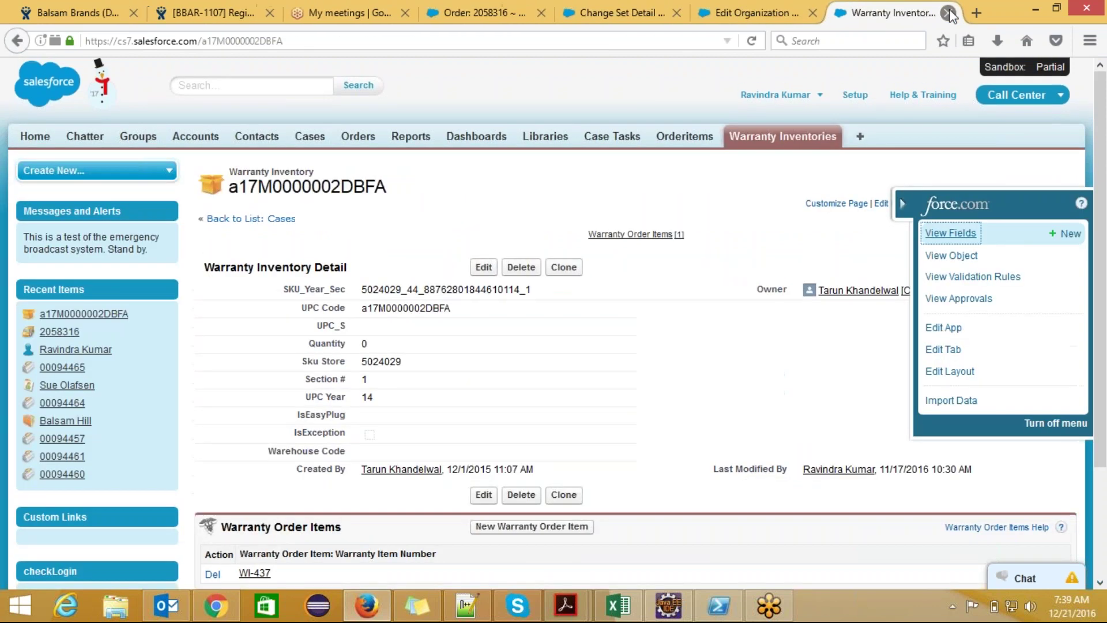
pyautogui.click(948, 12)
pyautogui.click(948, 13)
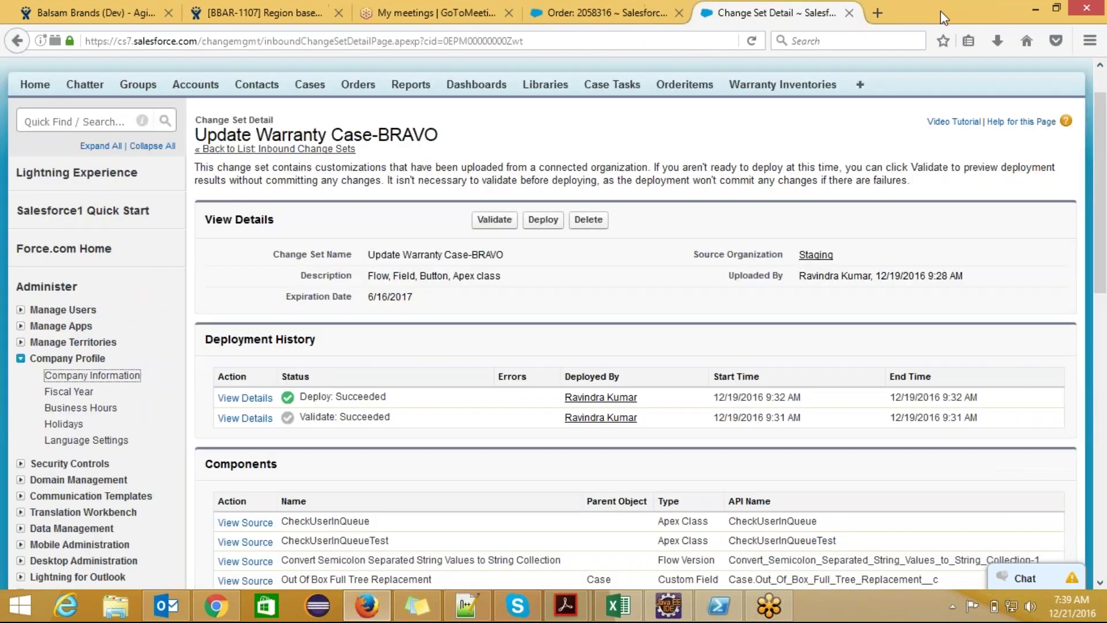
pyautogui.click(849, 12)
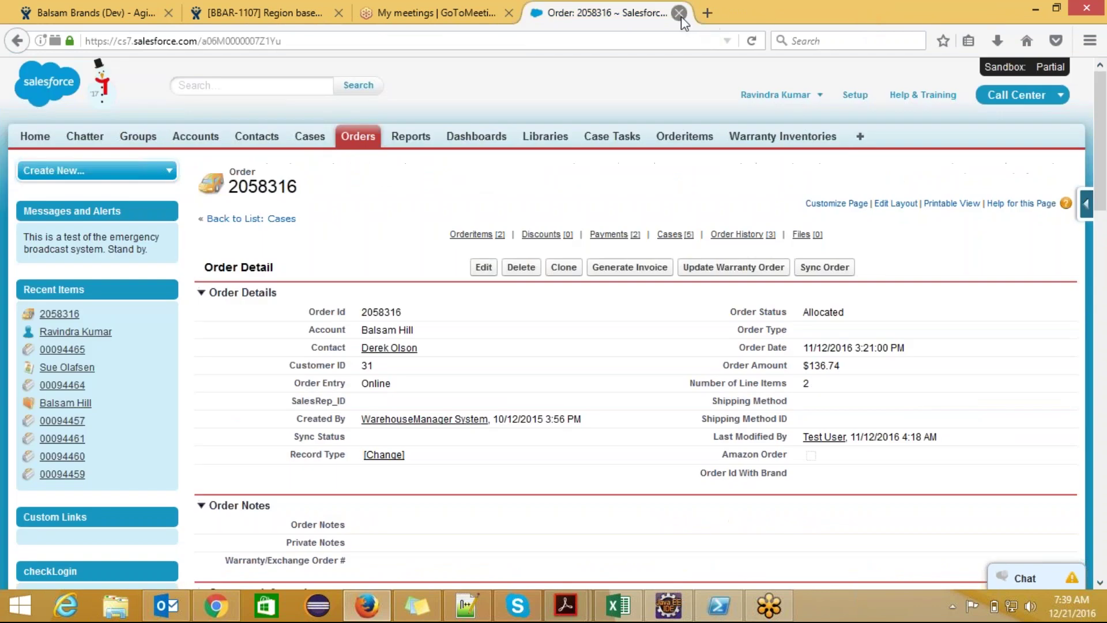
pyautogui.click(679, 12)
pyautogui.click(537, 13)
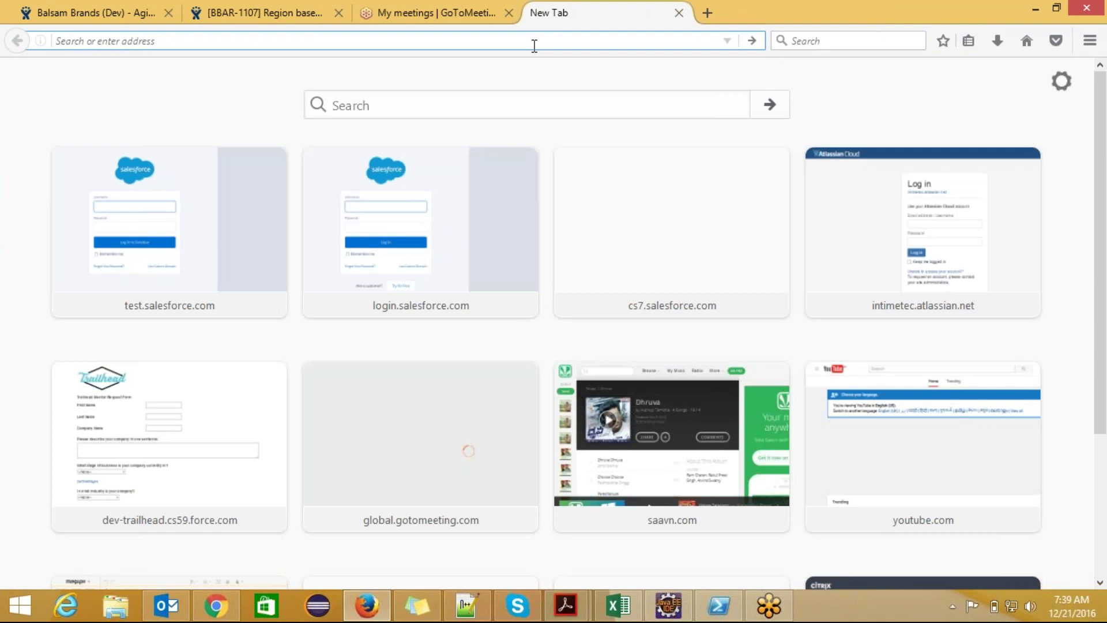
# - Load login.salesforce.com in the new Firefox tab
pyautogui.write('login.')
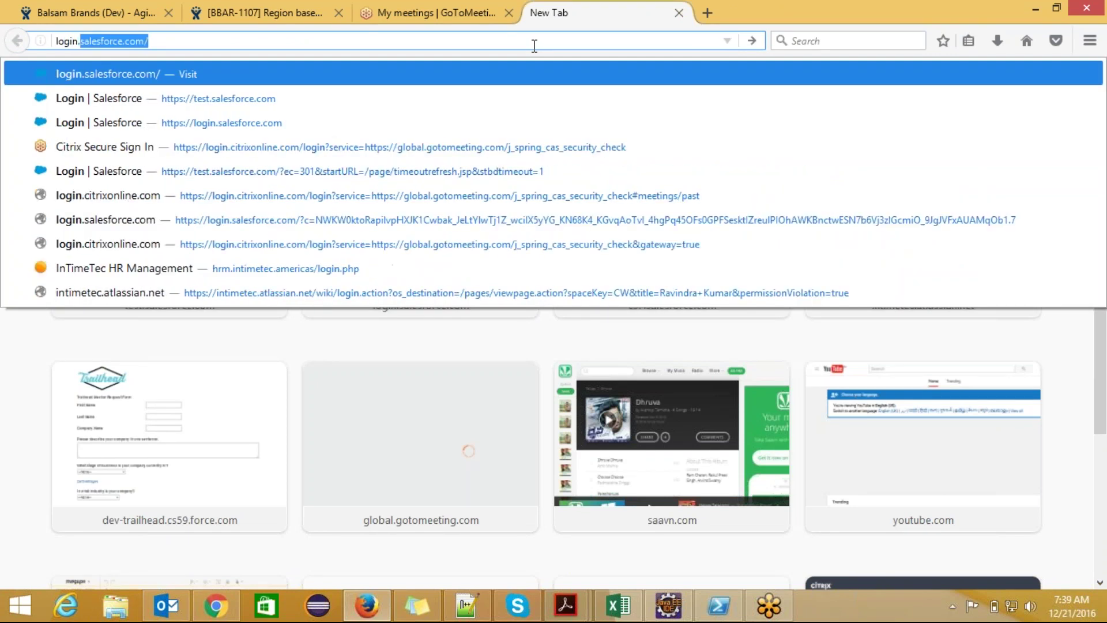
pyautogui.write('salesforc')
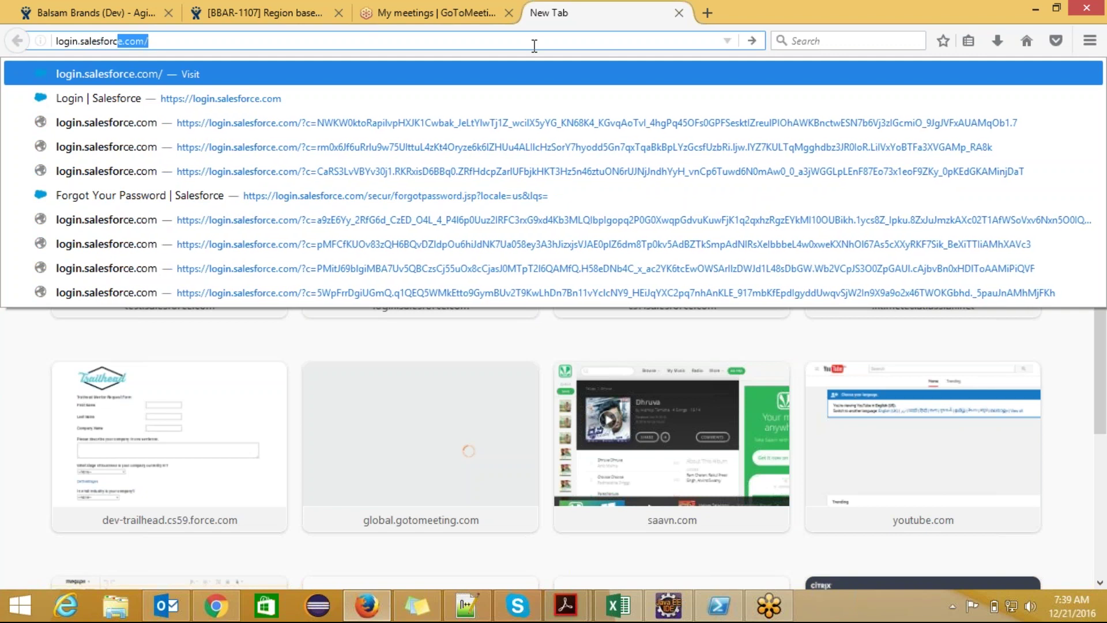
pyautogui.write('e.com')
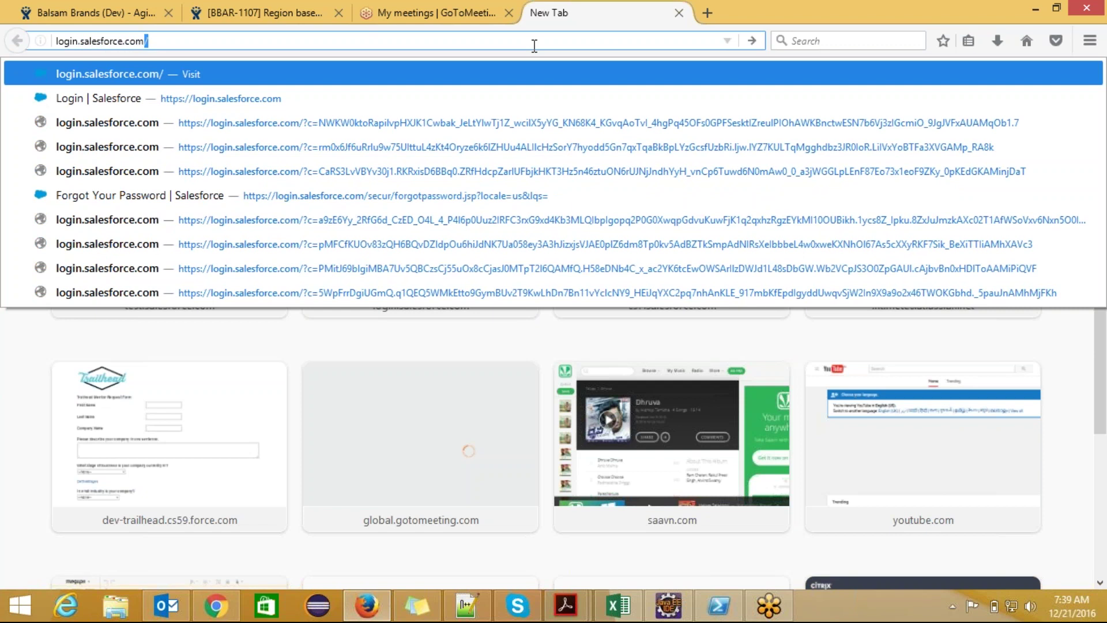
pyautogui.press('Return')
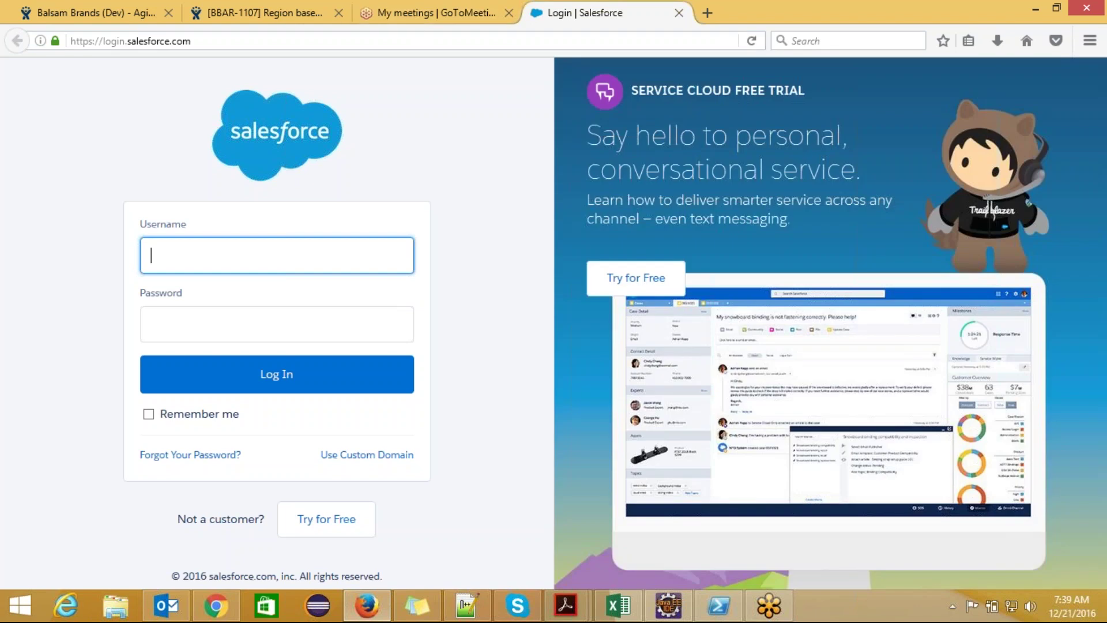
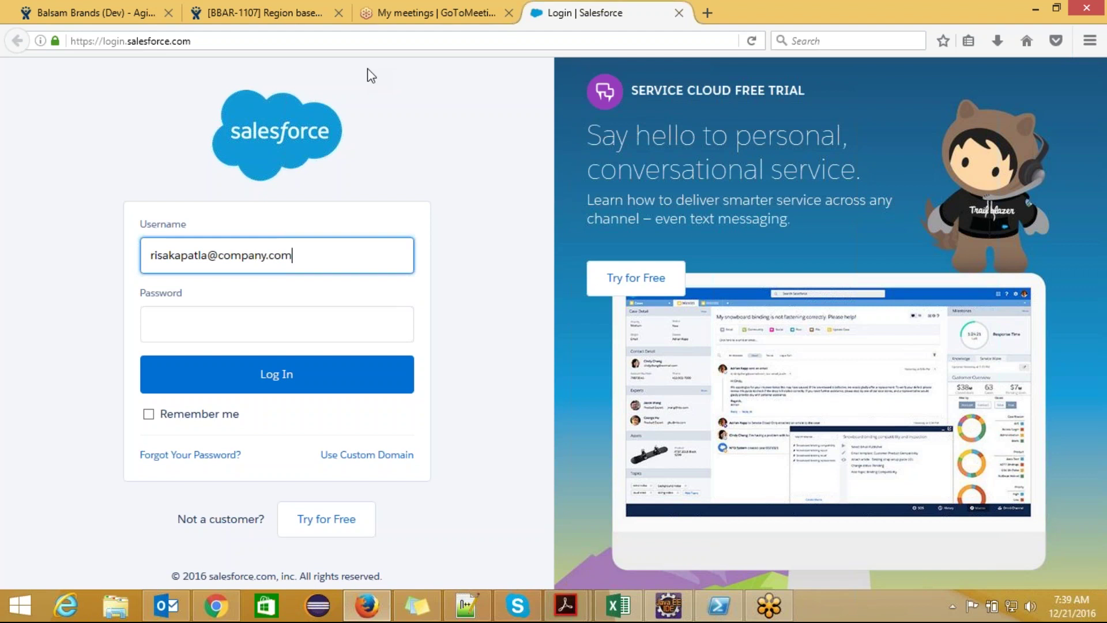
# - Log in at login.salesforce.com with the test user's username and password
pyautogui.press('Tab')
pyautogui.write('••••••••')
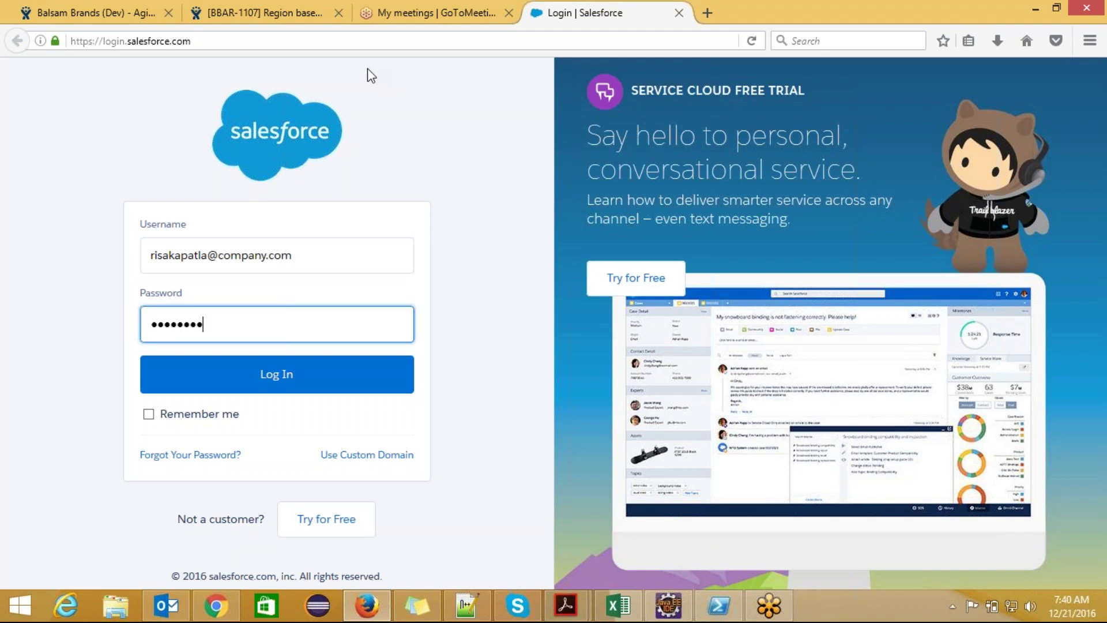
pyautogui.write('•••')
pyautogui.press('Return')
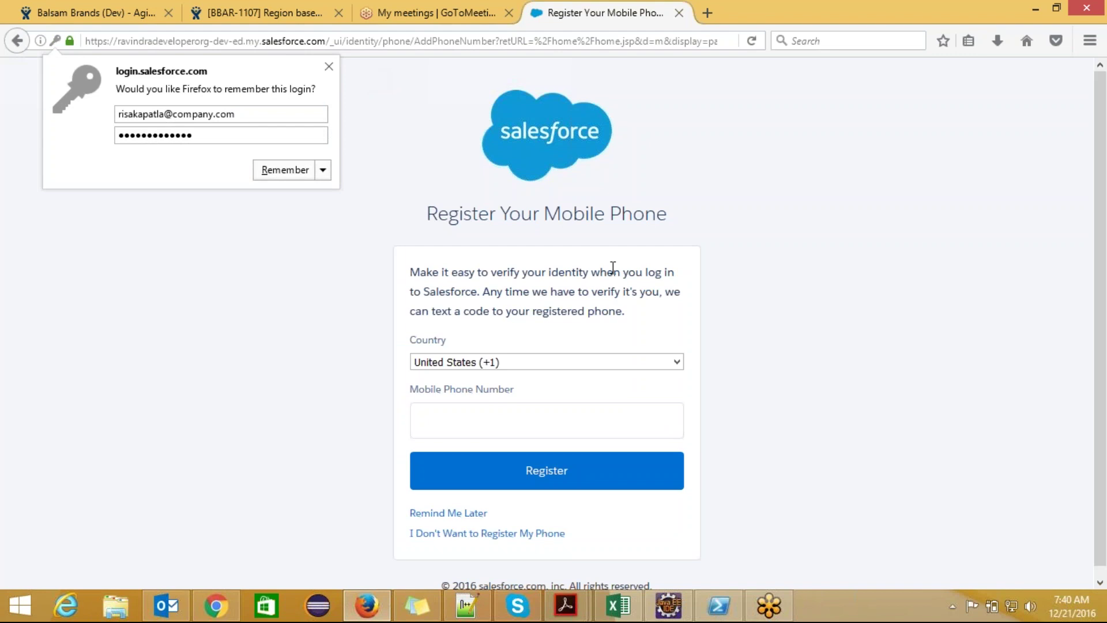
# - Choose country Iceland (+354), enter the test user's mobile number and register it
pyautogui.click(675, 362)
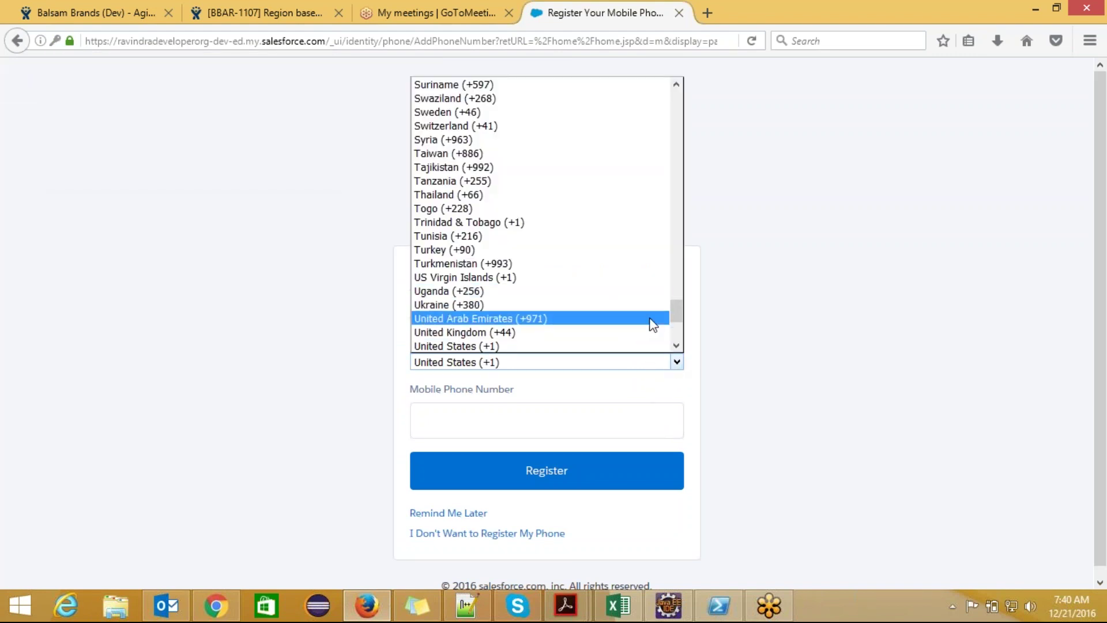
pyautogui.press('i')
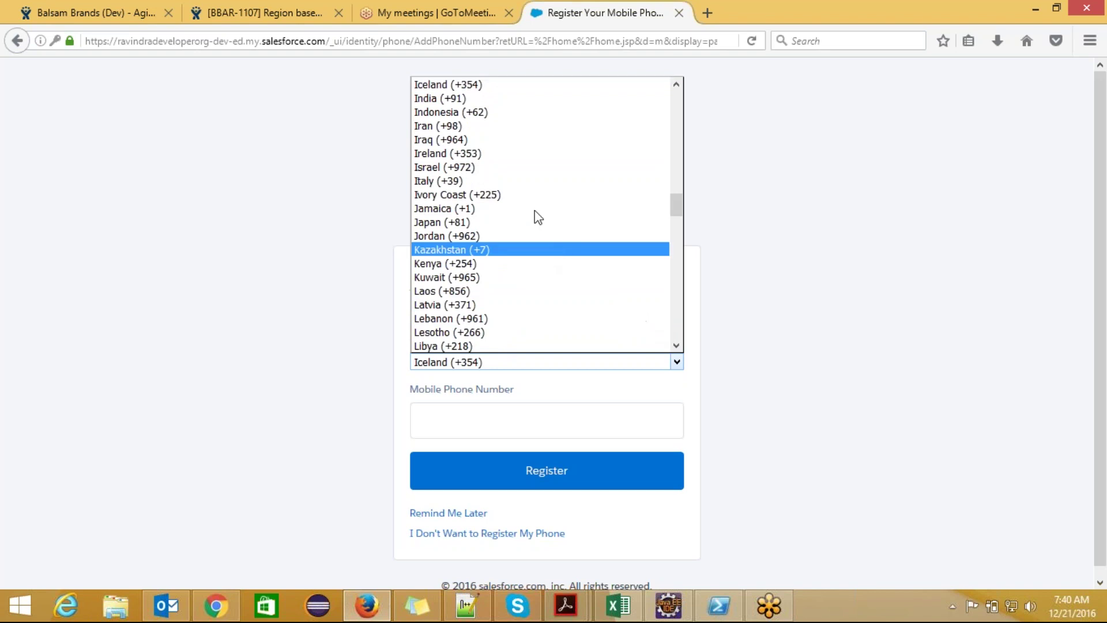
pyautogui.press('Escape')
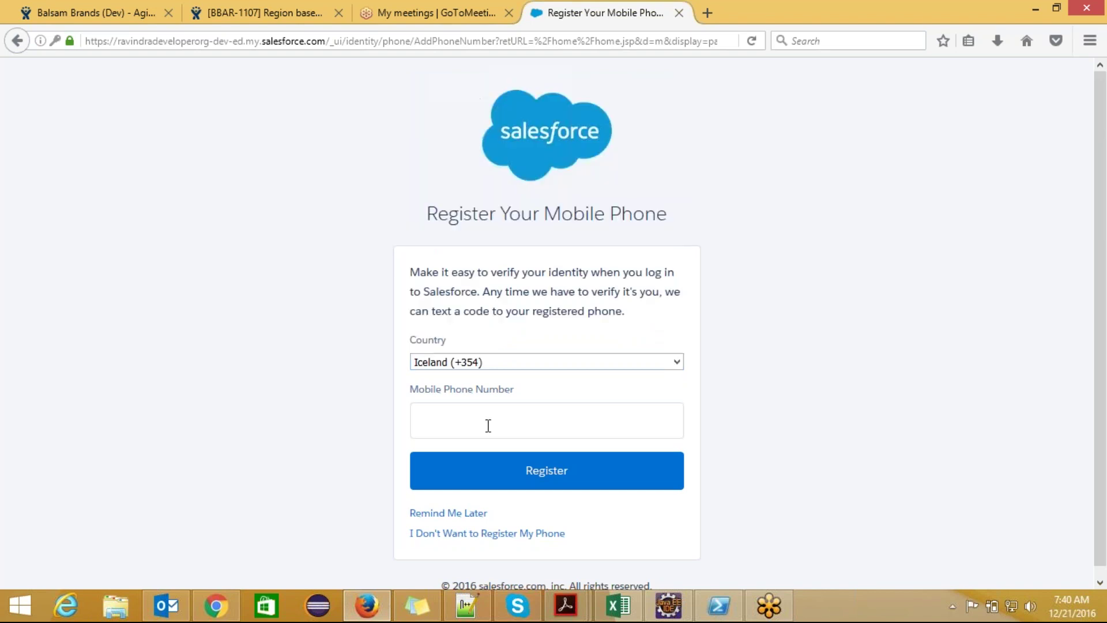
pyautogui.click(484, 428)
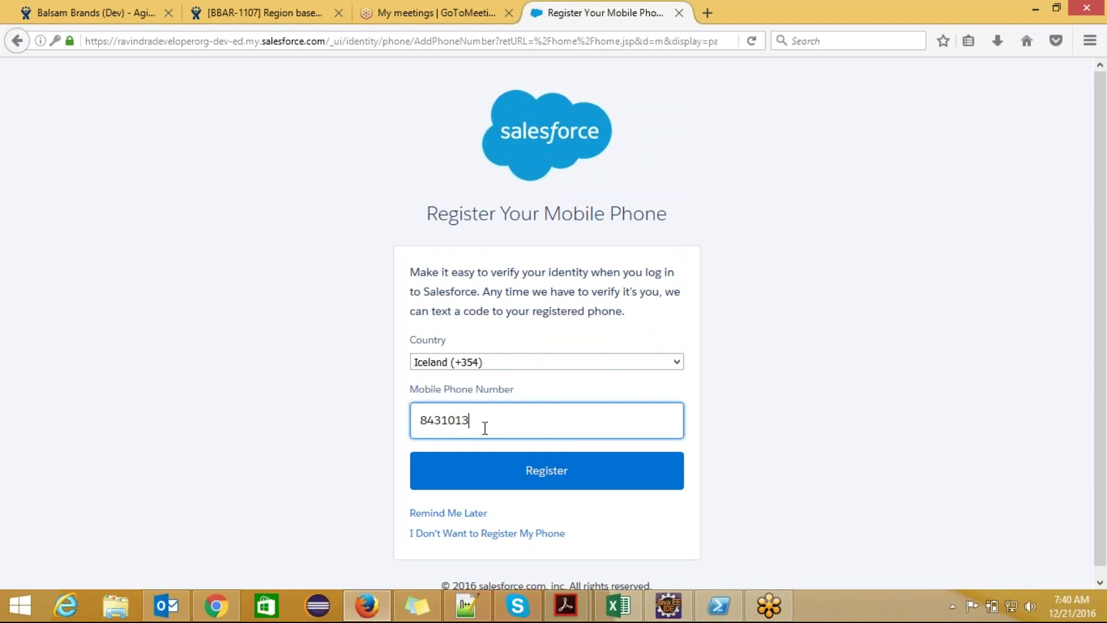
pyautogui.click(501, 485)
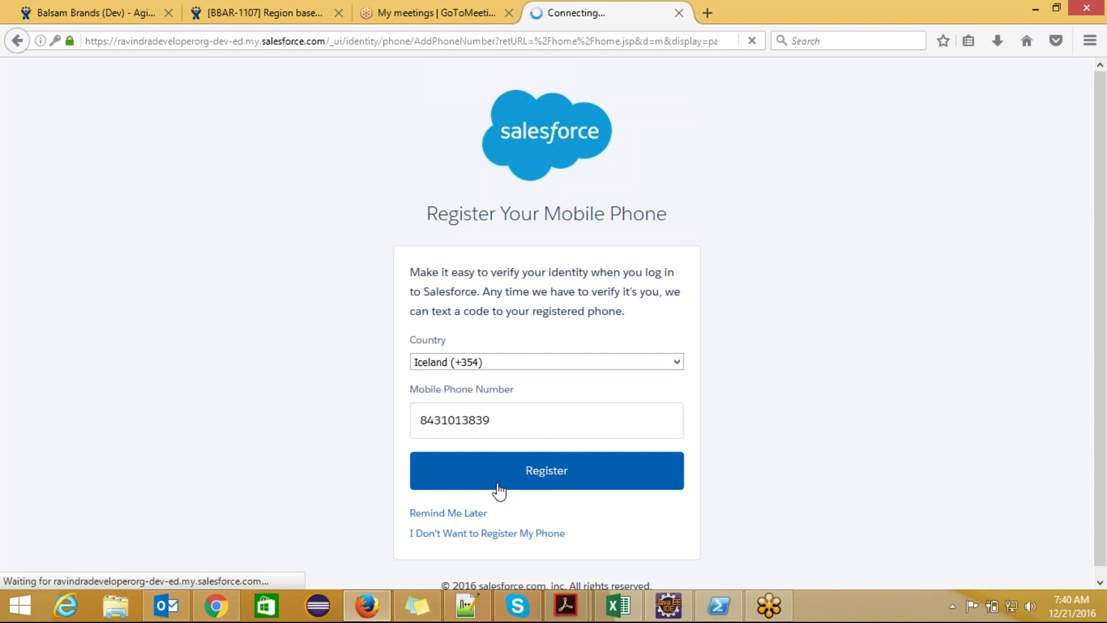
pyautogui.click(495, 363)
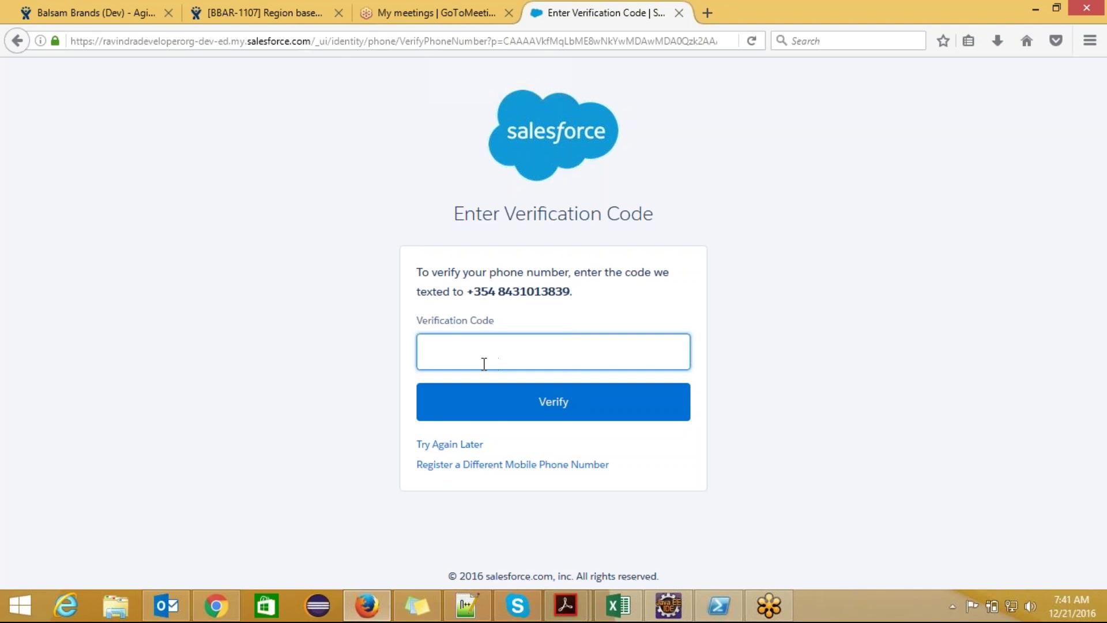
# - Choose 'Try Again Later' to skip phone verification and land on the Chatter Home page
pyautogui.doubleClick(289, 463)
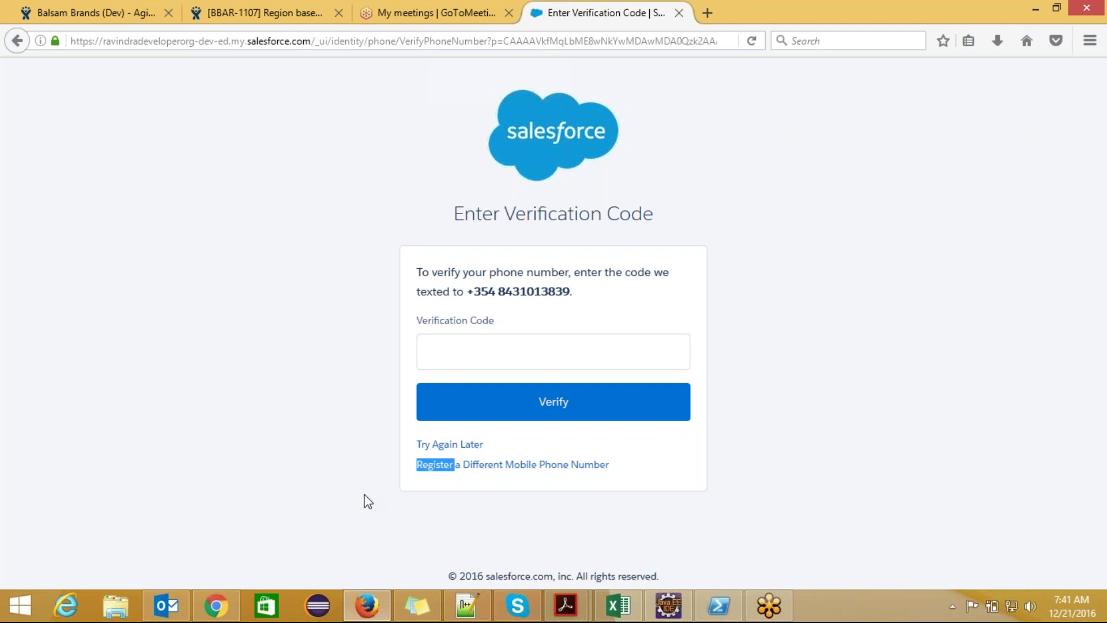
pyautogui.click(461, 448)
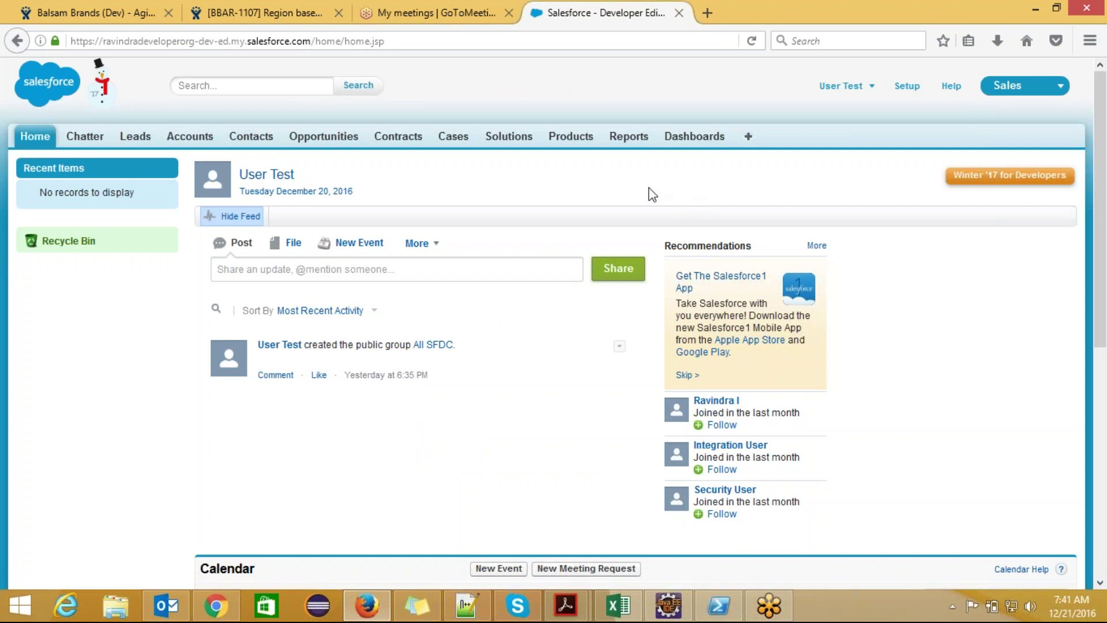
# - As the test user, show the All Opportunities list view (36 records), then return to Chrome
pyautogui.click(325, 149)
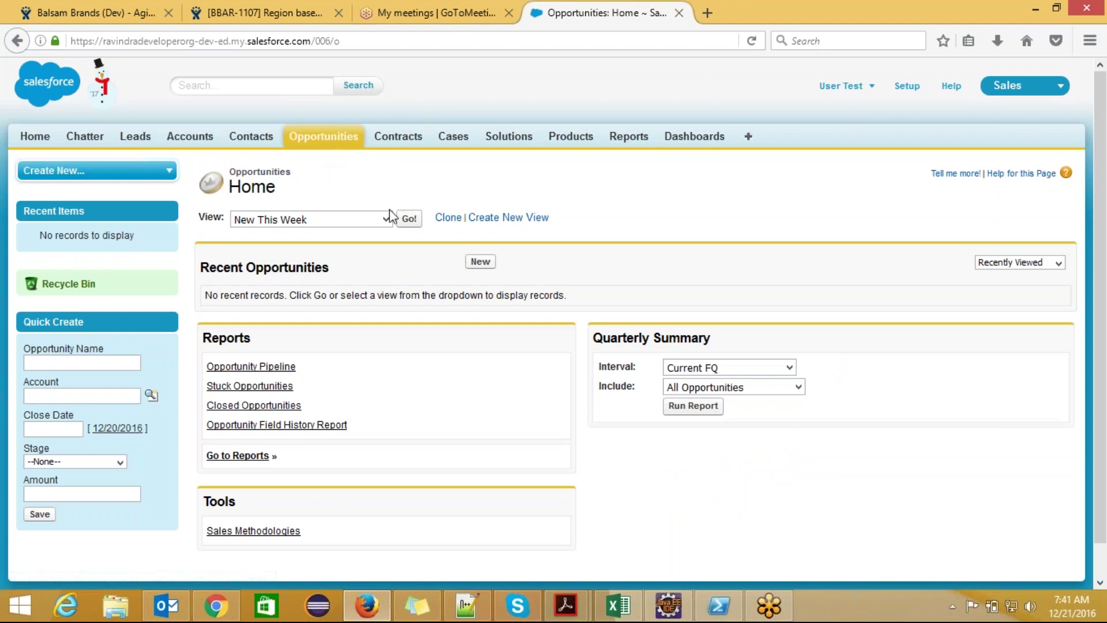
pyautogui.click(406, 222)
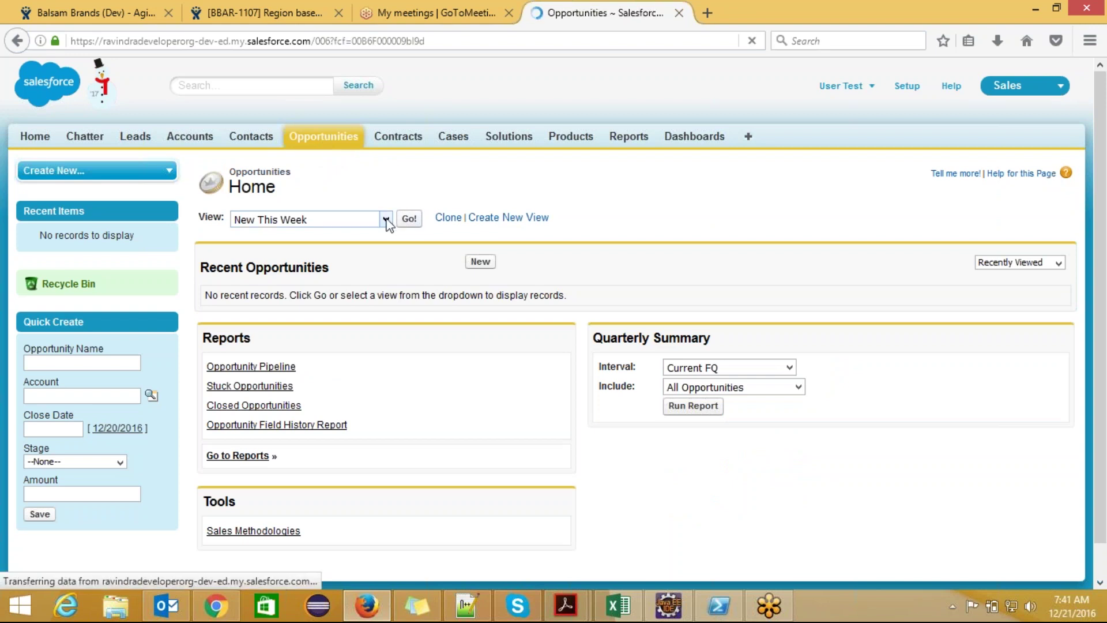
pyautogui.click(386, 219)
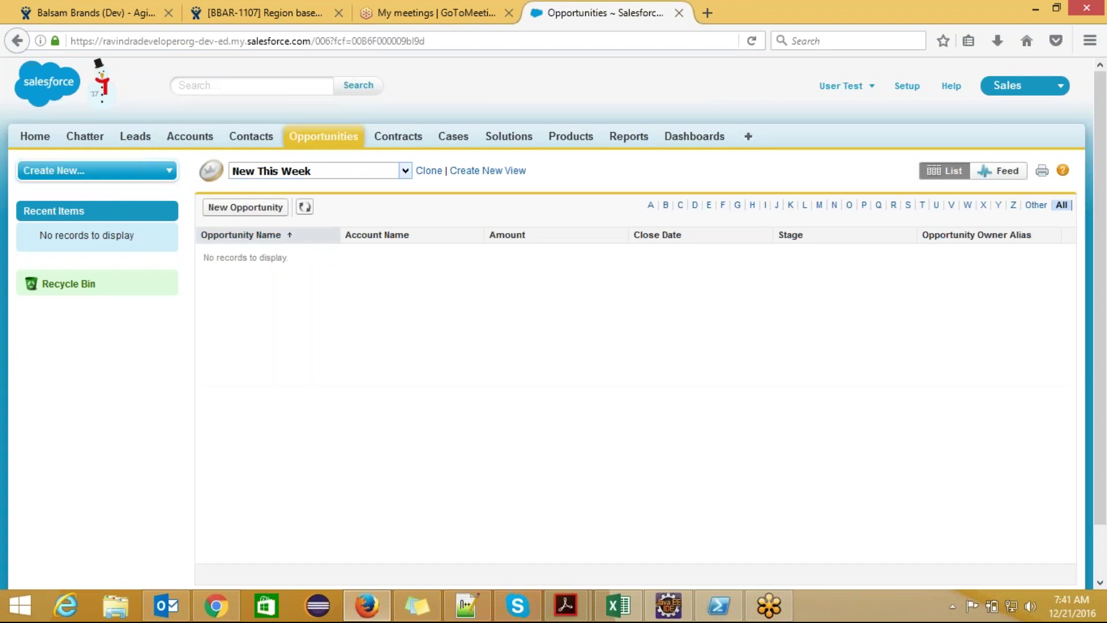
pyautogui.click(405, 171)
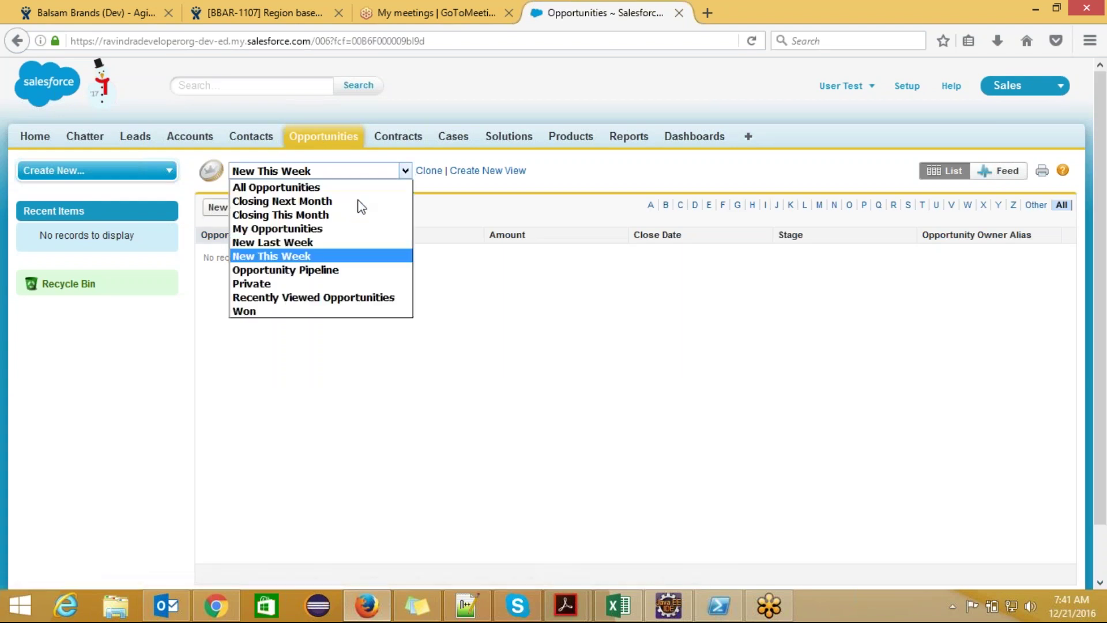
pyautogui.click(339, 192)
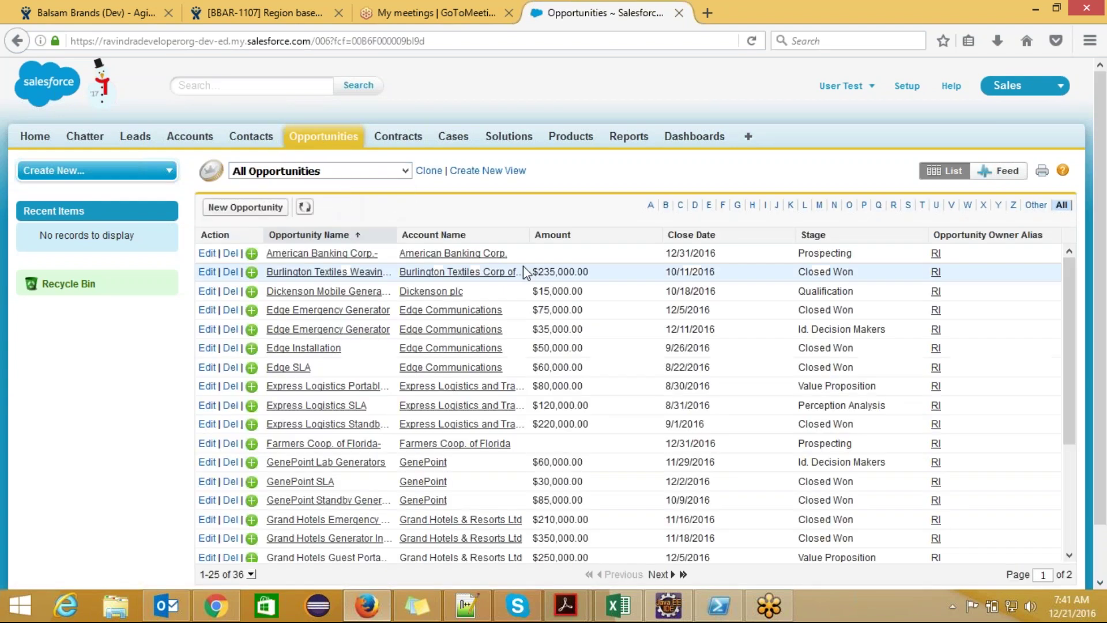
pyautogui.moveTo(1102, 196); pyautogui.dragTo(1104, 248)
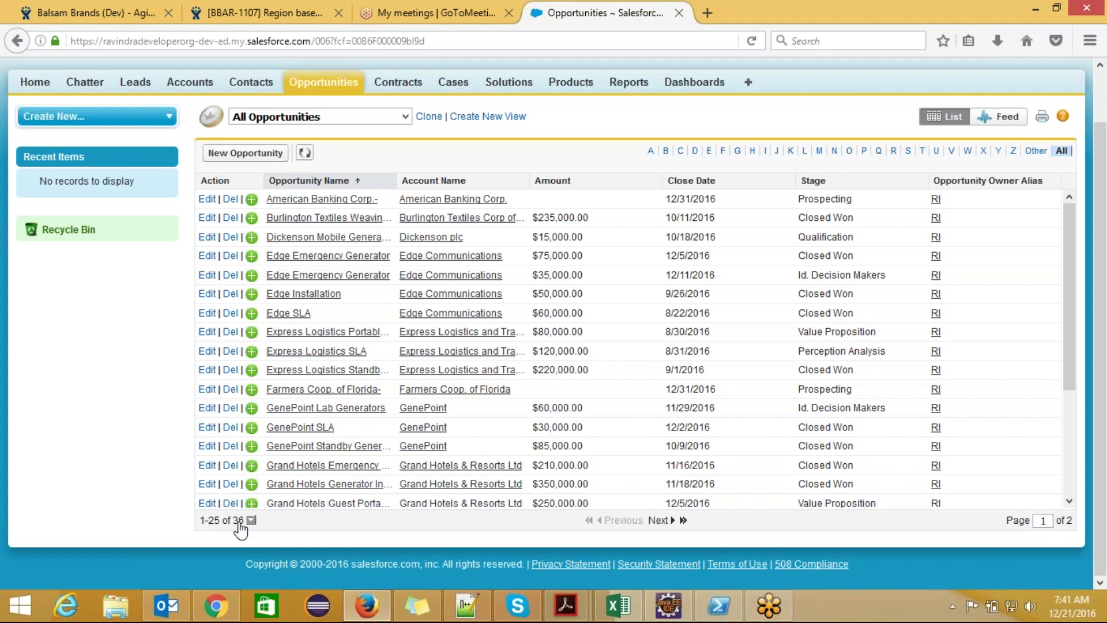
pyautogui.click(218, 615)
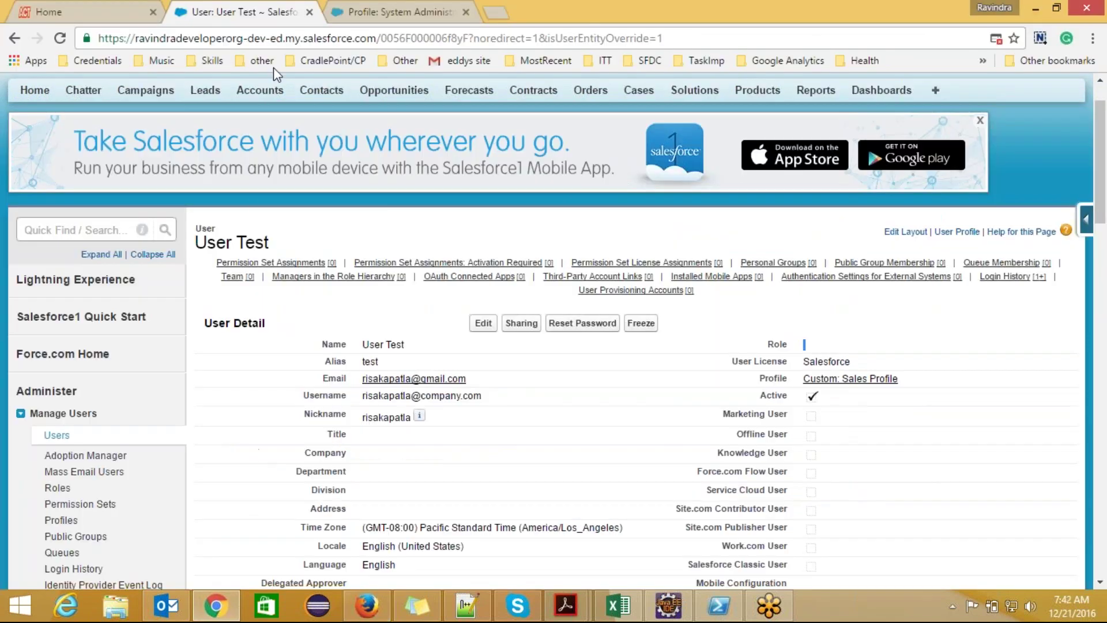
# - In Chrome, open Opportunities in a new tab and load the All Opportunities list view
pyautogui.click(415, 13)
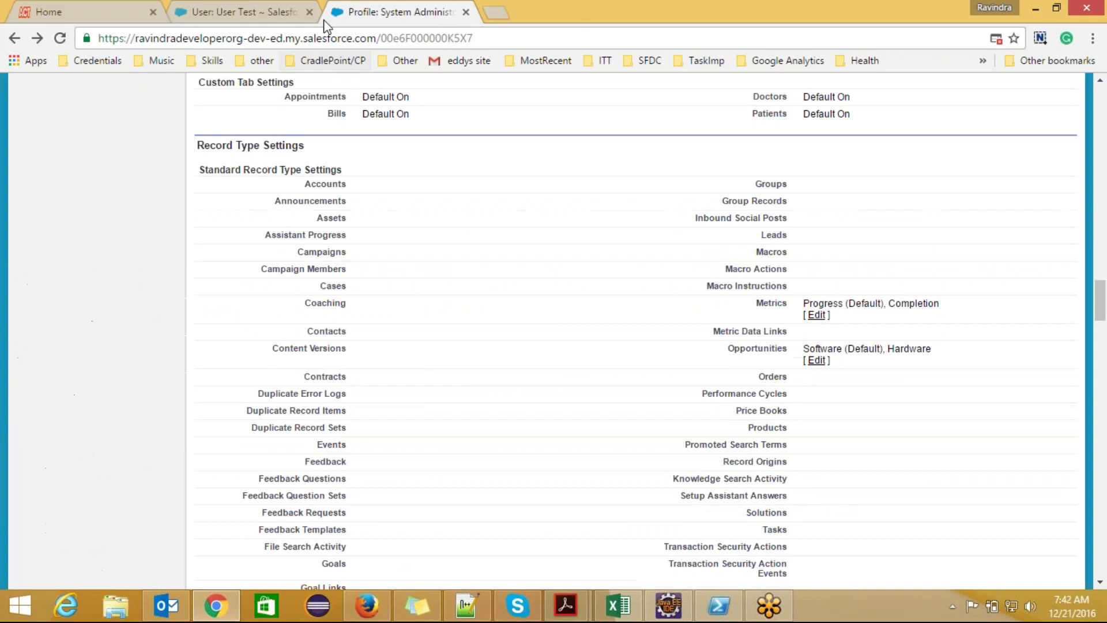
pyautogui.click(216, 19)
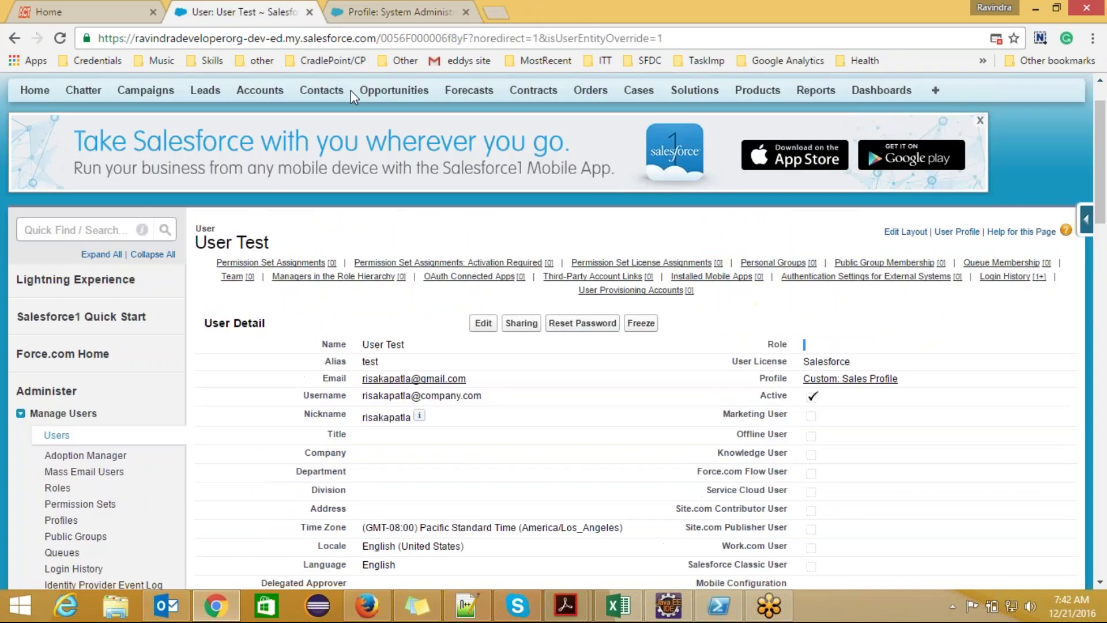
pyautogui.keyDown('ctrl'); pyautogui.click(408, 99); pyautogui.keyUp('ctrl')
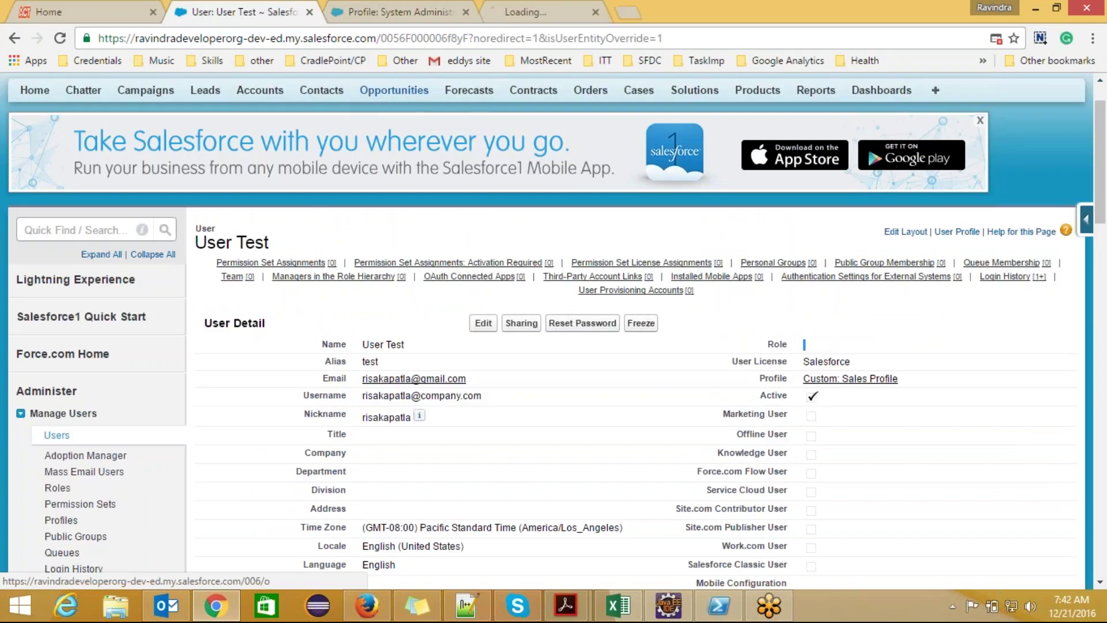
pyautogui.click(550, 11)
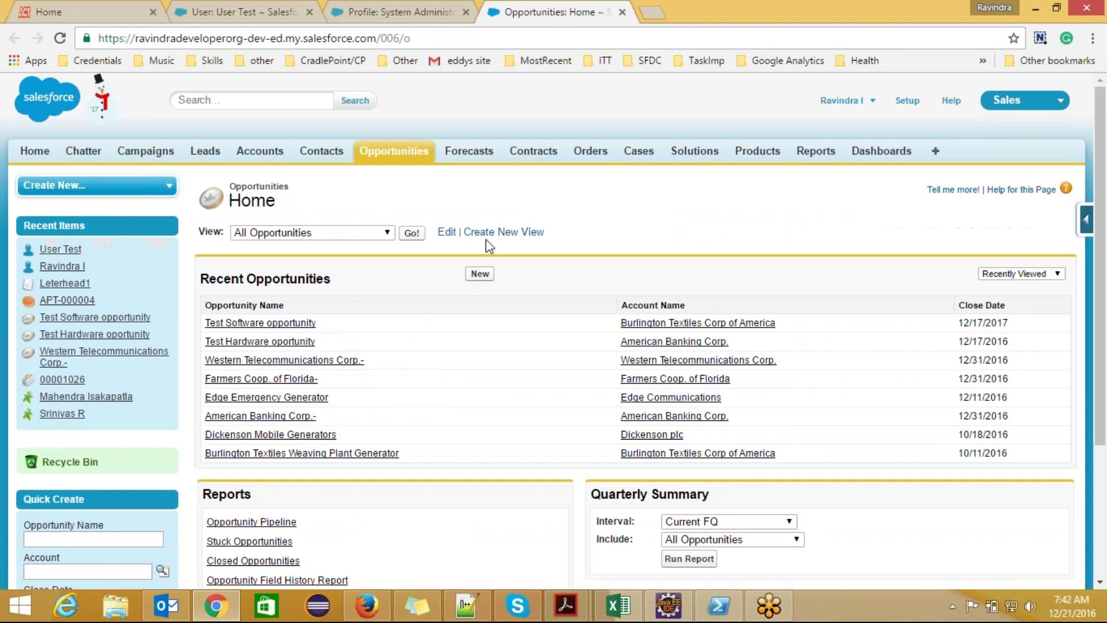
pyautogui.click(411, 233)
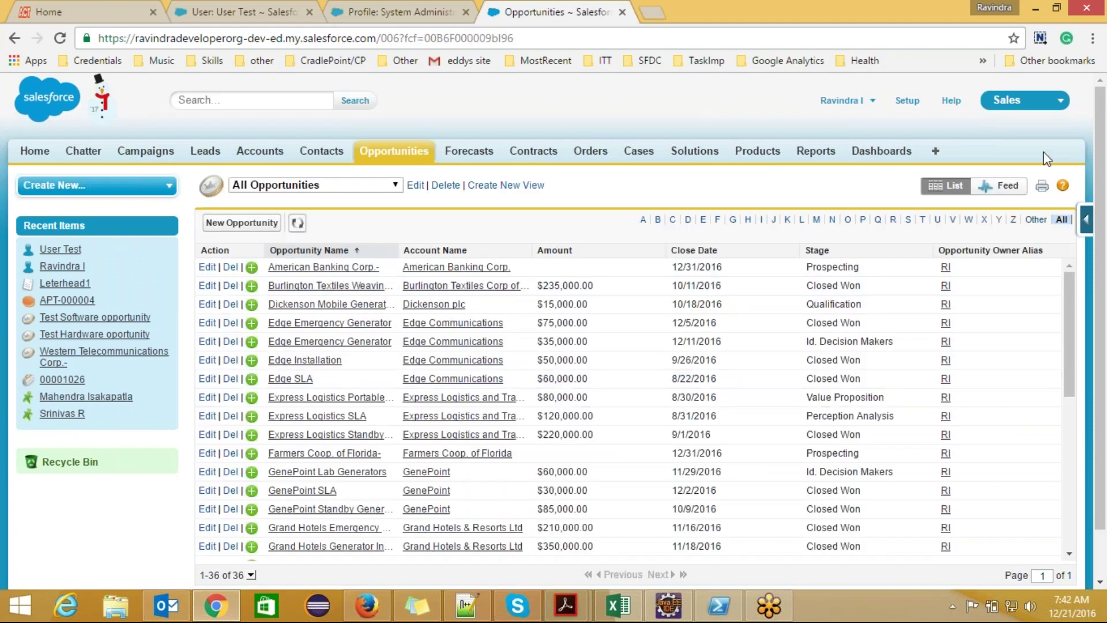
pyautogui.scroll(-2, 1104, 219)
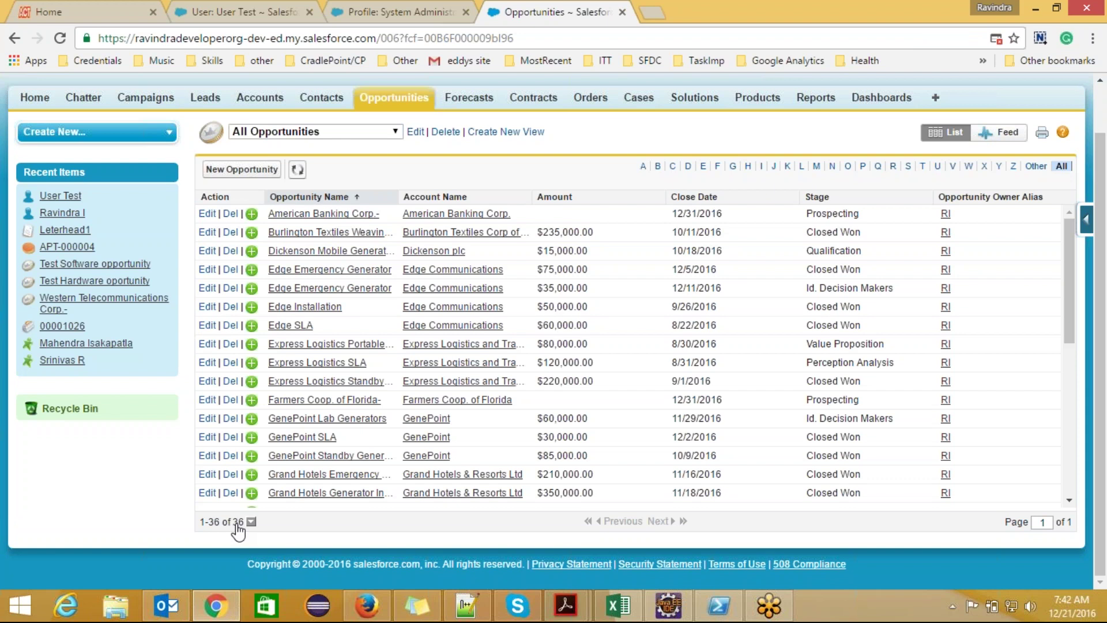
# - Return to the System Administrator profile page and collapse Manage Users in the Setup sidebar
pyautogui.moveTo(354, 598)
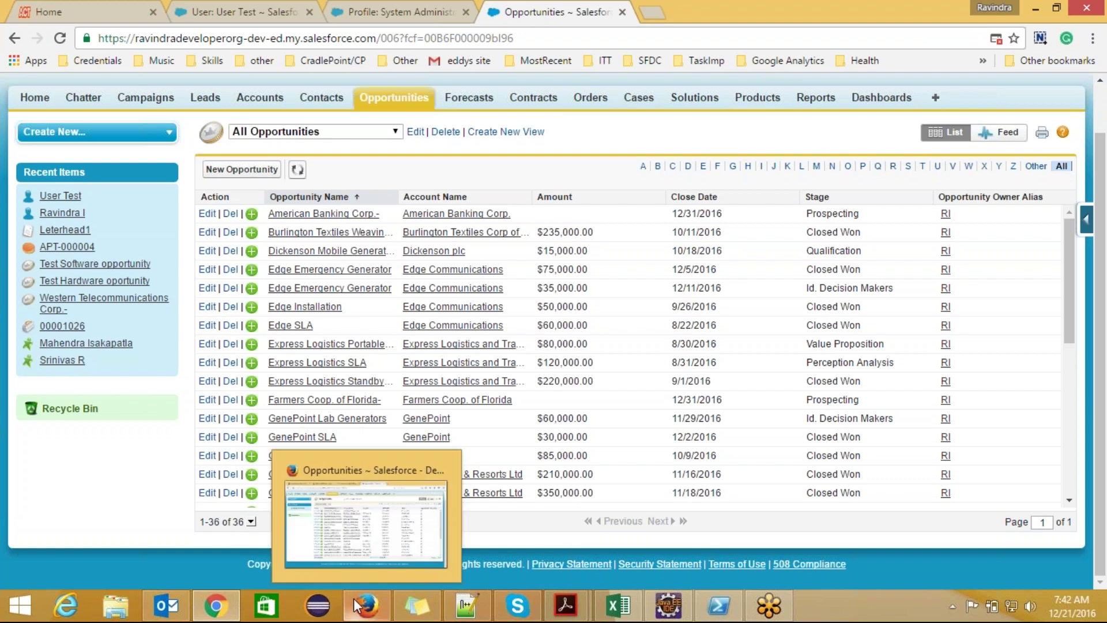
pyautogui.click(363, 5)
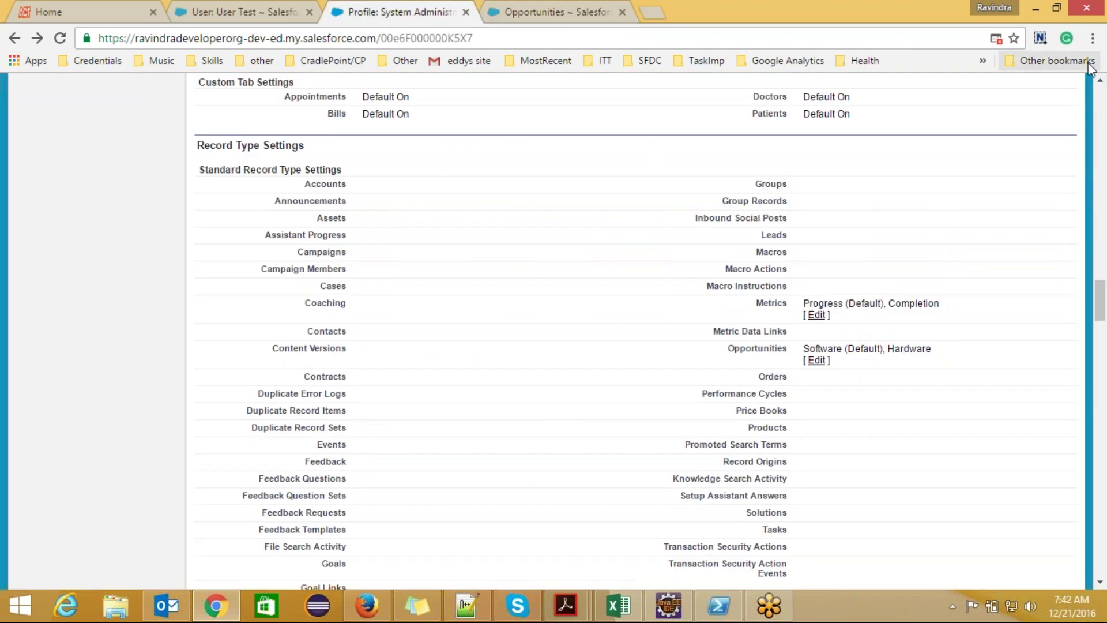
pyautogui.click(1100, 81)
pyautogui.moveTo(1101, 82); pyautogui.dragTo(1101, 82)
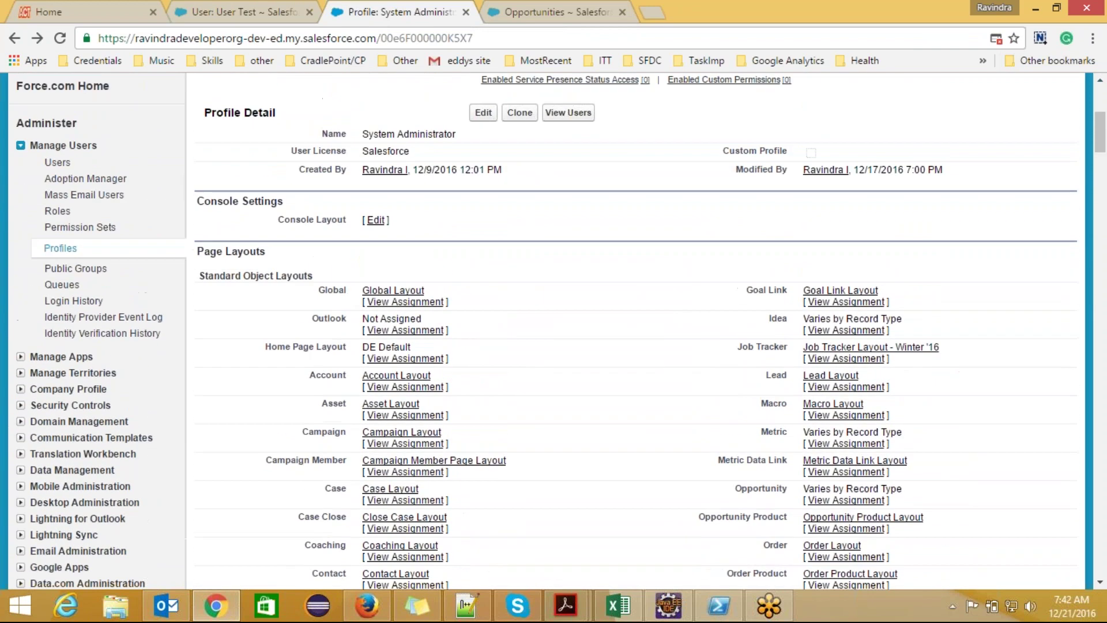
pyautogui.click(21, 145)
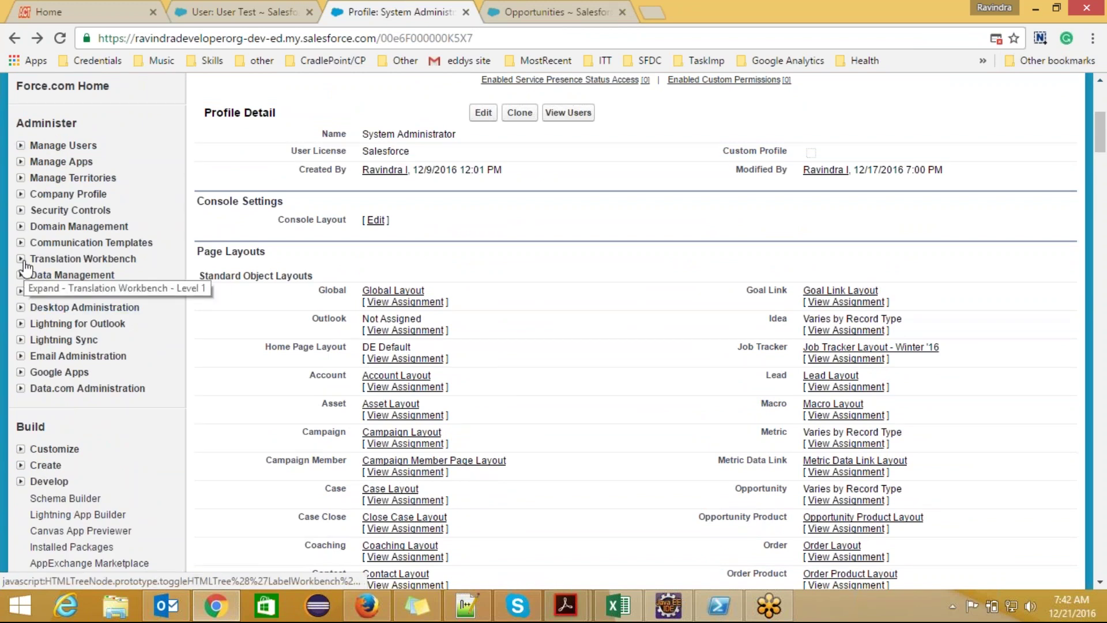
# - Open Sharing Settings from Security Controls in a new tab and scroll to Organization-Wide Defaults
pyautogui.click(20, 210)
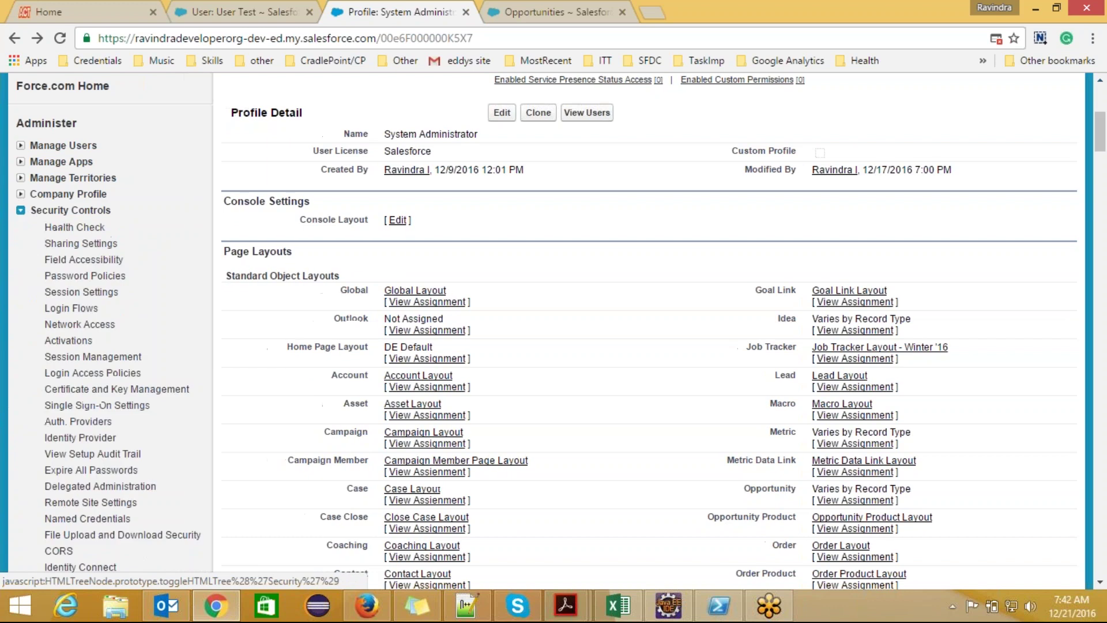
pyautogui.keyDown('ctrl'); pyautogui.click(79, 254); pyautogui.keyUp('ctrl')
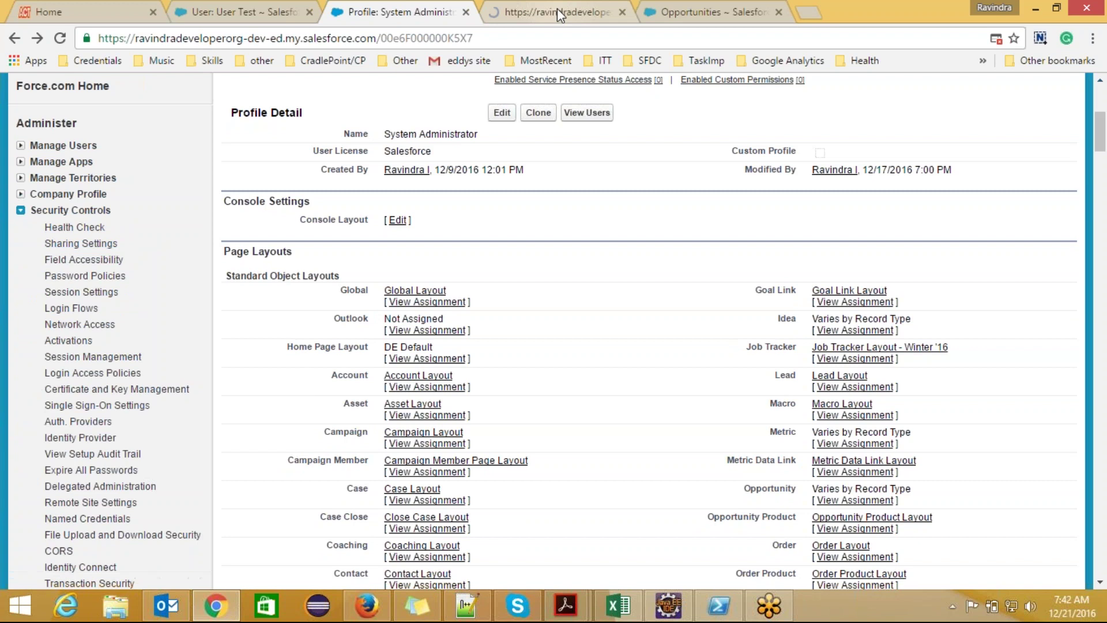
pyautogui.click(557, 9)
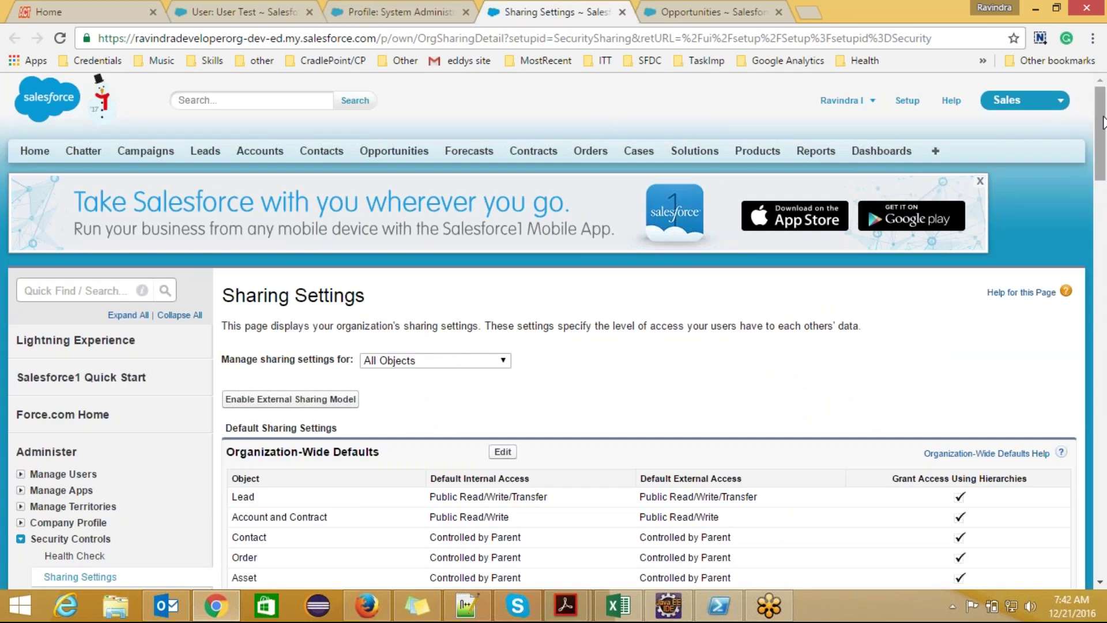
pyautogui.moveTo(1102, 123); pyautogui.dragTo(1104, 184)
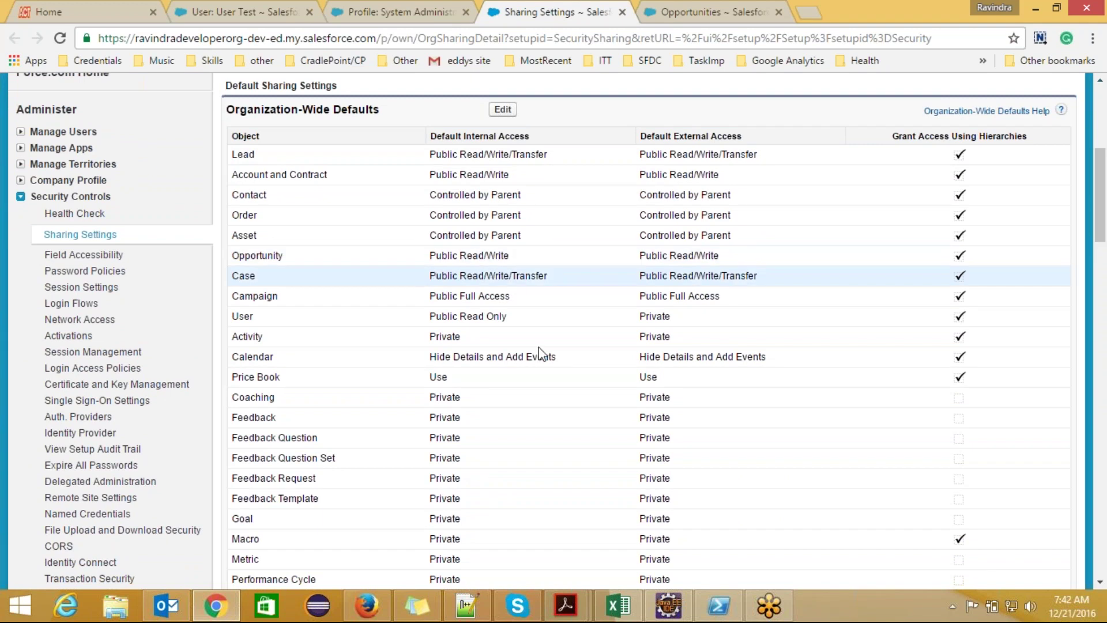
pyautogui.click(481, 603)
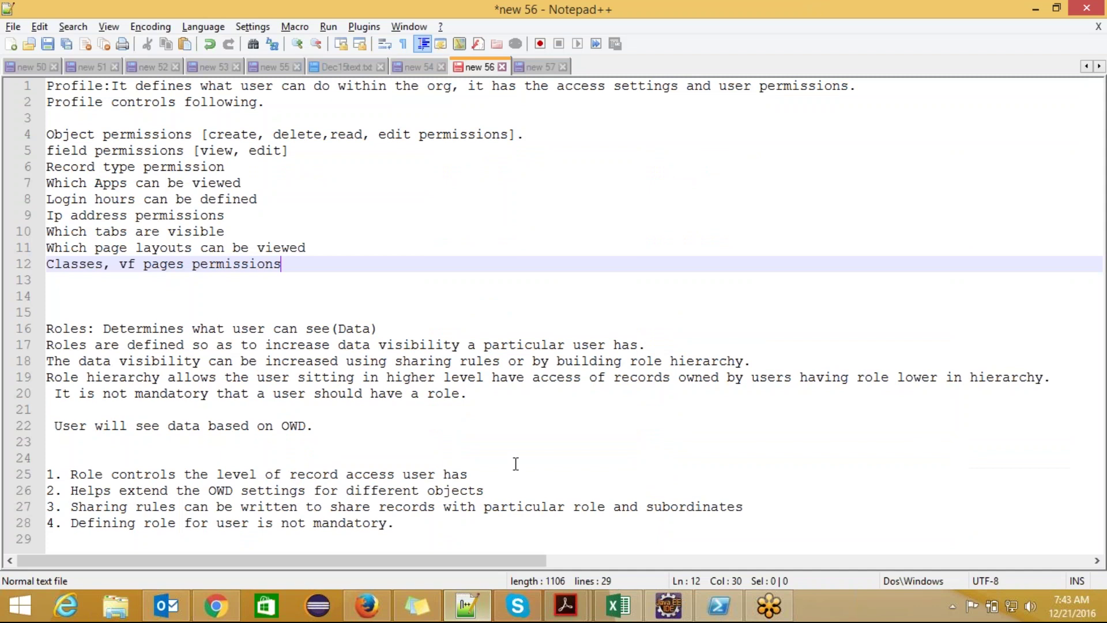
# - In new 57, add lines below the Profile note and type 'First level of data visibilty is cintrolled by'
pyautogui.click(539, 68)
pyautogui.press('Return')
pyautogui.press('Return')
pyautogui.press('Return')
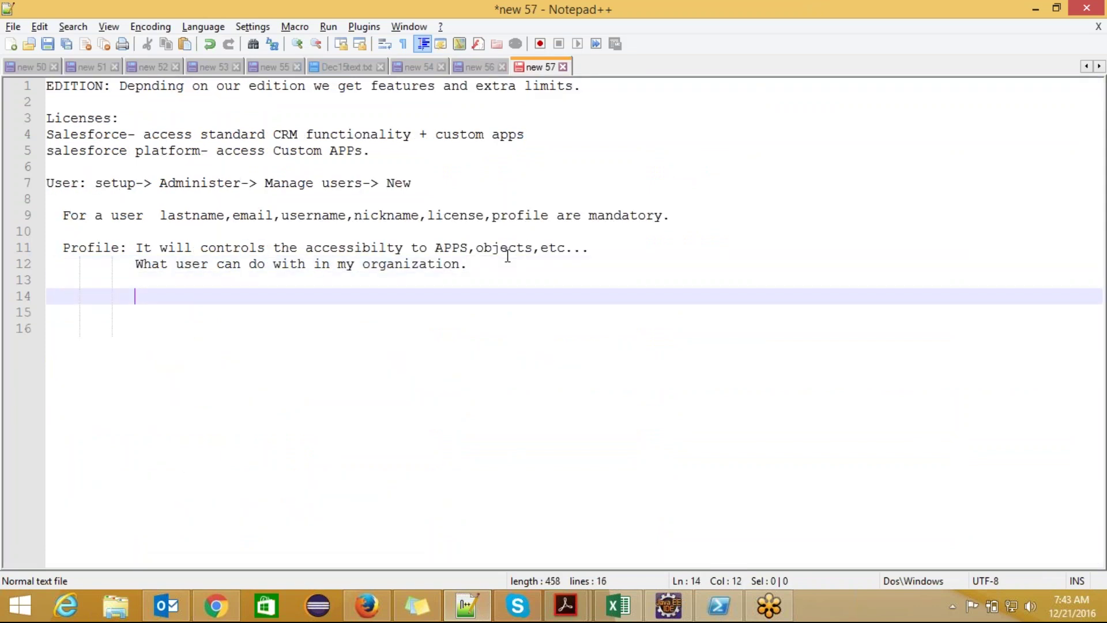
pyautogui.press('Left')
pyautogui.press('Left')
pyautogui.press('Left')
pyautogui.press('Left')
pyautogui.press('Left')
pyautogui.press('Left')
pyautogui.press('Return')
pyautogui.press('Left')
pyautogui.press('Left')
pyautogui.press('Home')
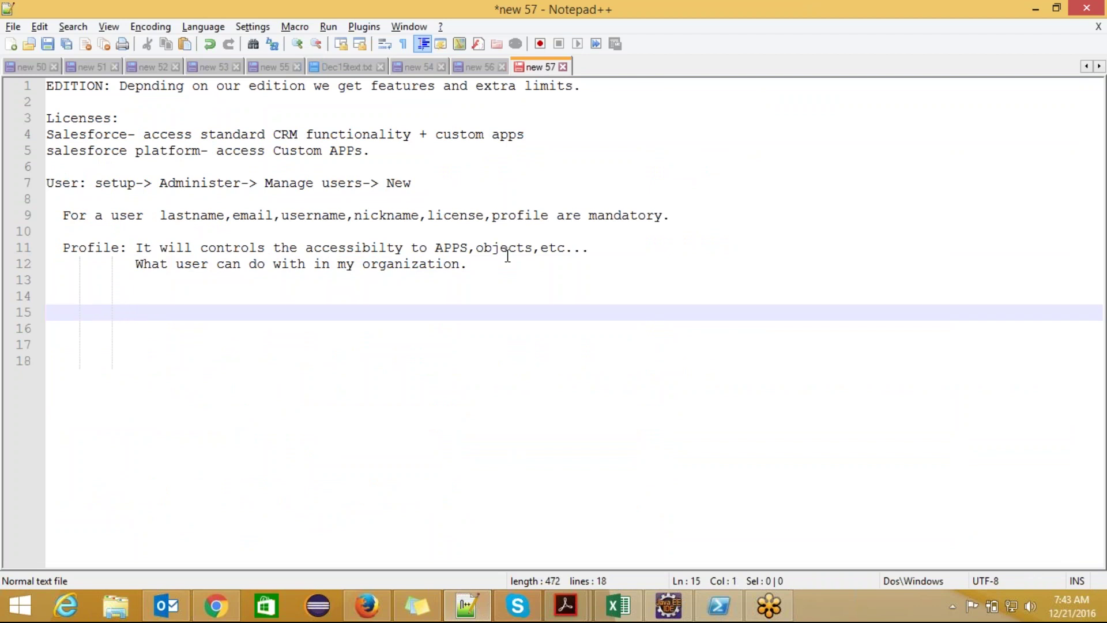
pyautogui.write('First level of')
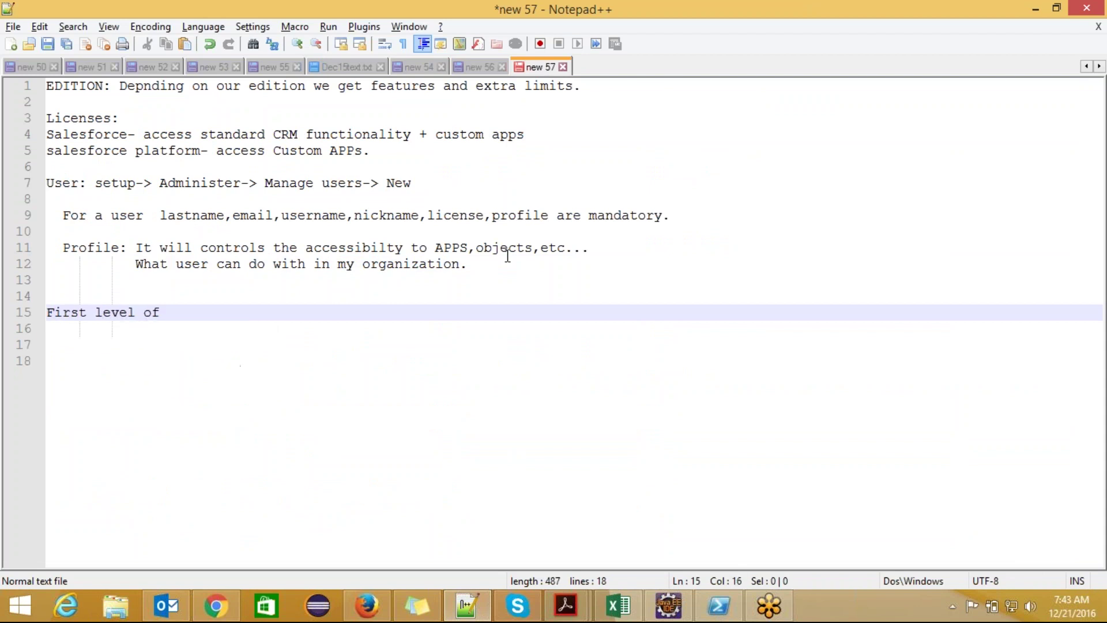
pyautogui.write(' d')
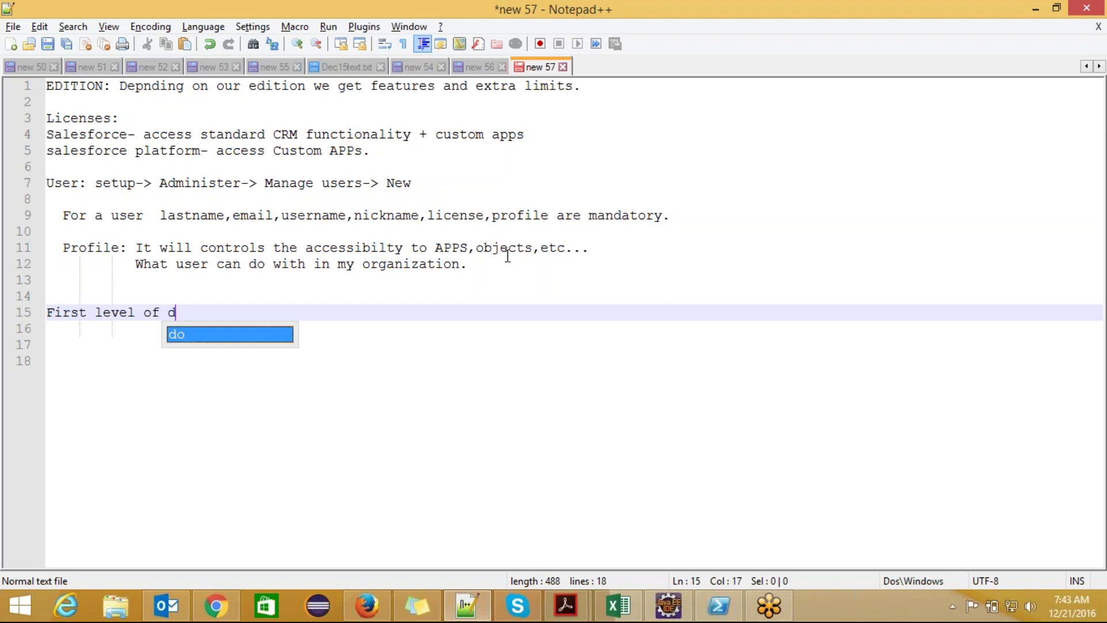
pyautogui.write('ata visibi')
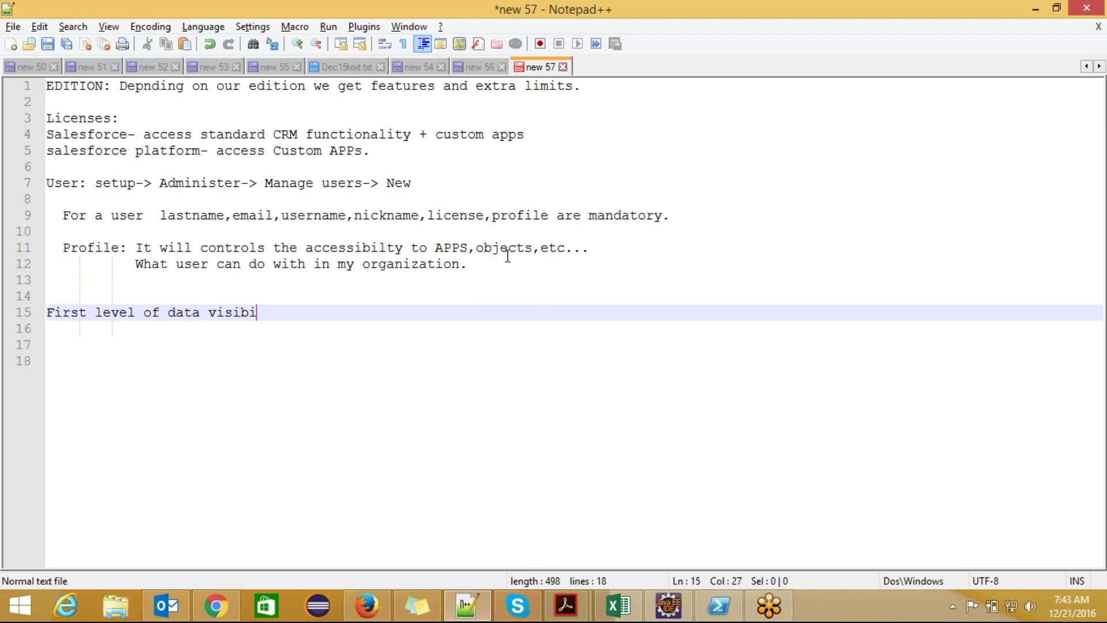
pyautogui.write('lty is cintrolled by')
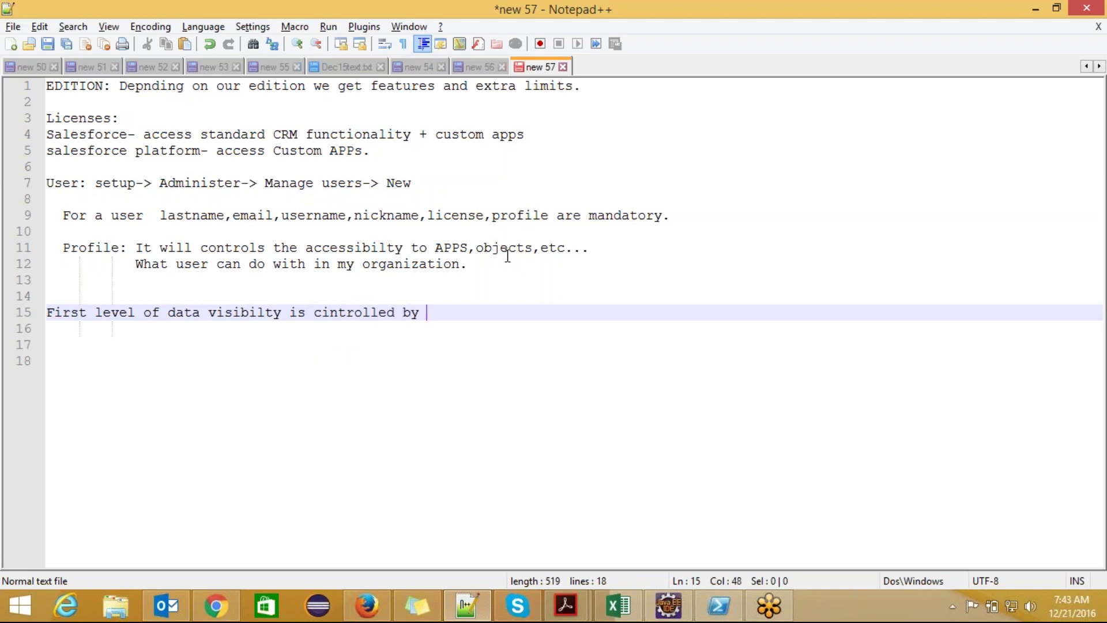
# - Correct 'cintrolled' to 'controlled' and finish the line with 'OWD-Organization wide default'
pyautogui.click(332, 313)
pyautogui.press('BackSpace')
pyautogui.write('o')
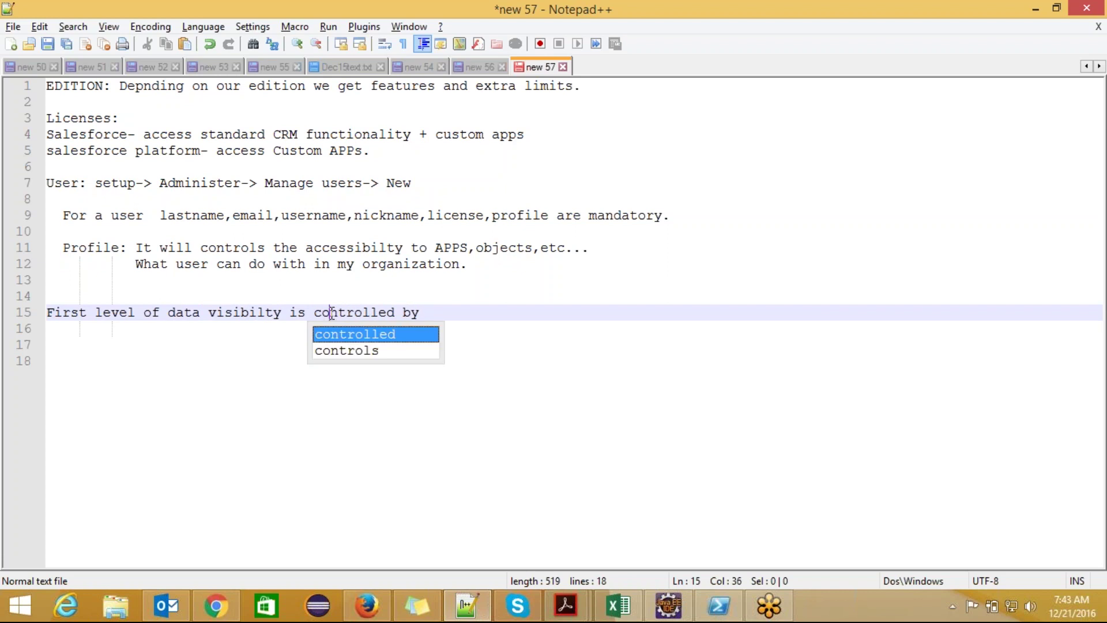
pyautogui.press('End')
pyautogui.press('Left')
pyautogui.press('Left')
pyautogui.press('Left')
pyautogui.press('Left')
pyautogui.press('Left')
pyautogui.press('Left')
pyautogui.press('Left')
pyautogui.press('Left')
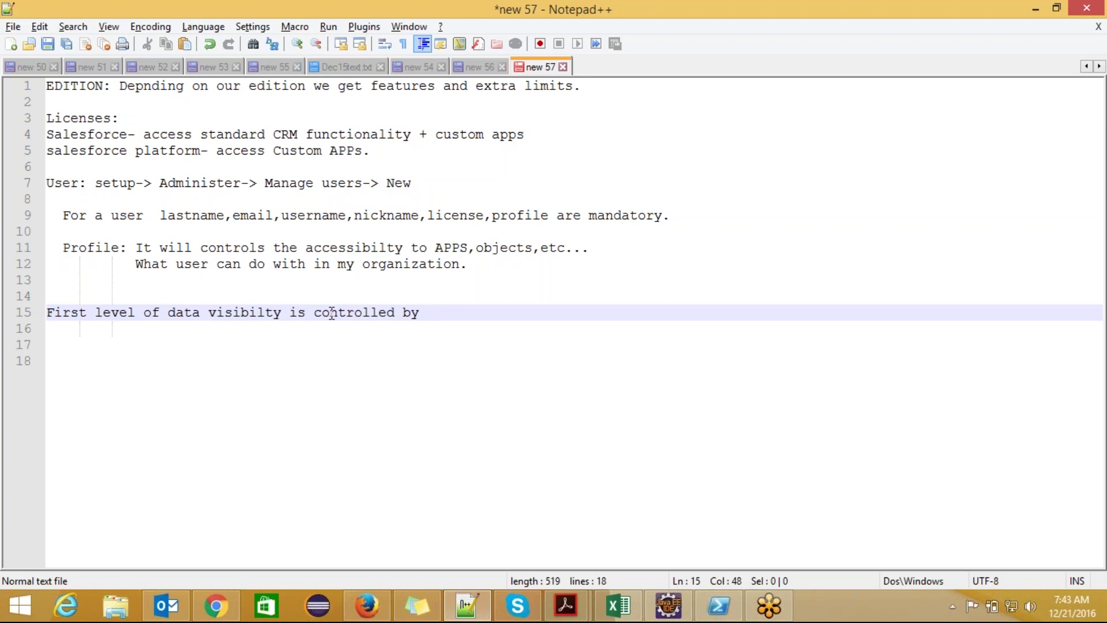
pyautogui.write('OWD-Or')
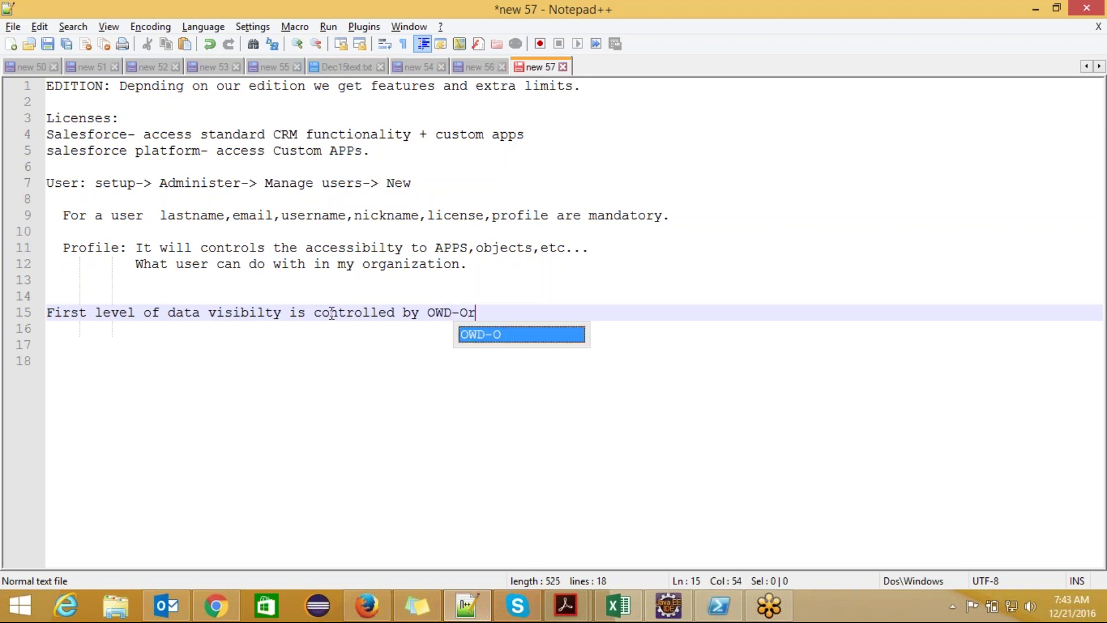
pyautogui.write('ganiza')
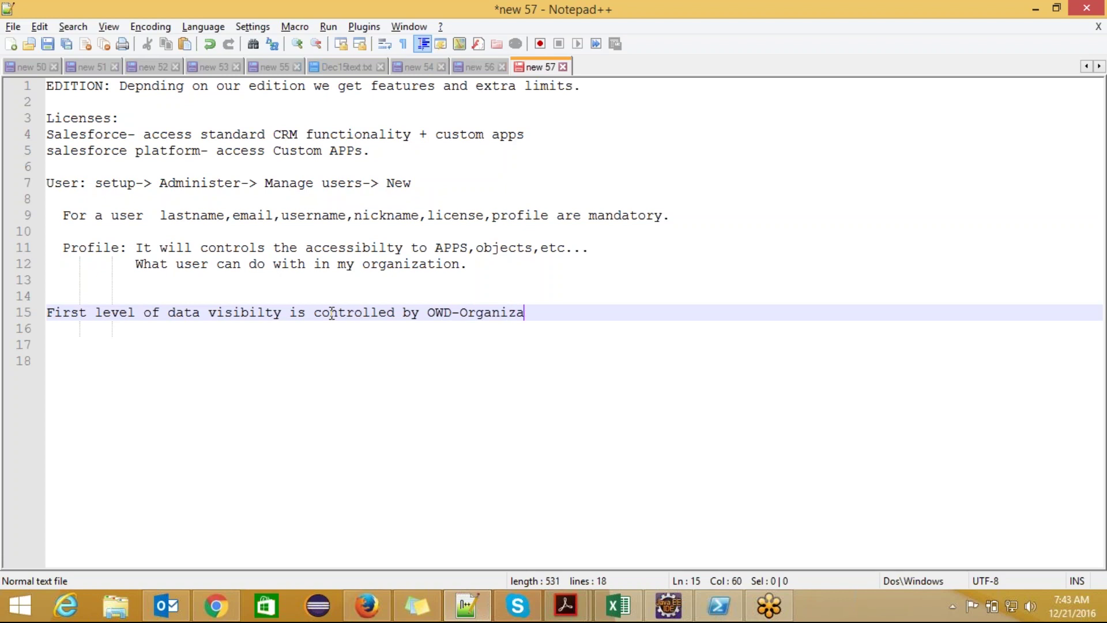
pyautogui.write('tion wi')
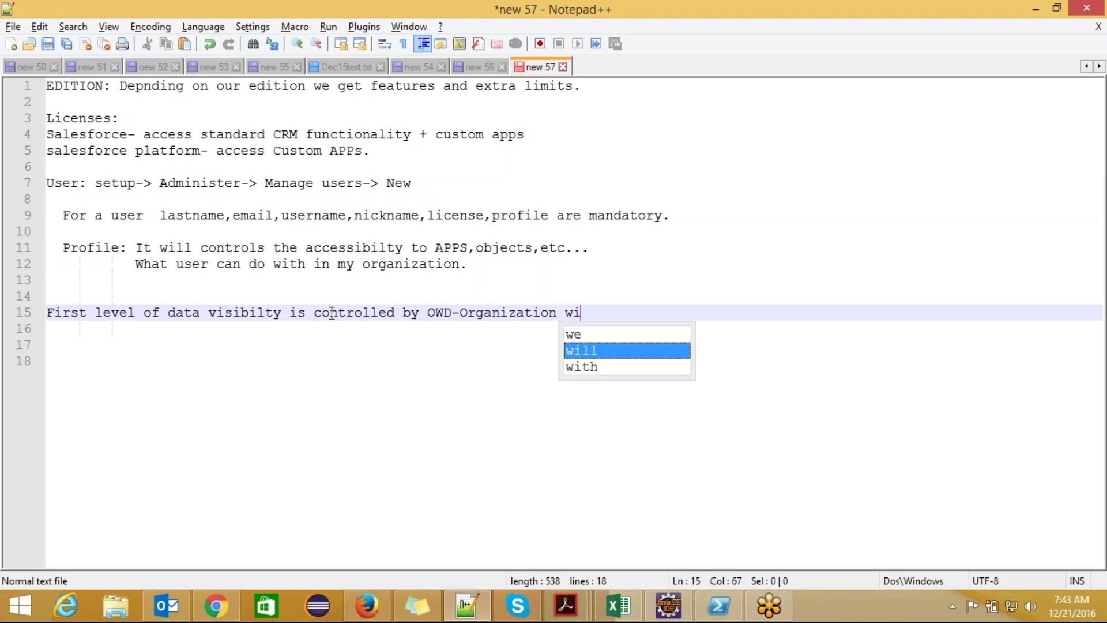
pyautogui.write('de default')
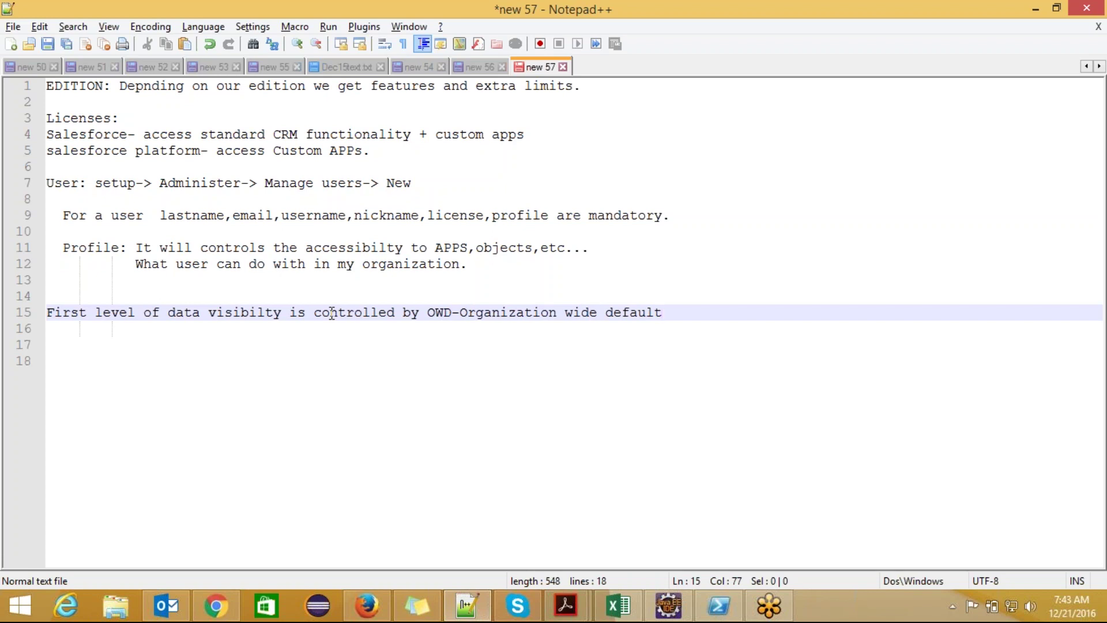
pyautogui.hotkey('alt', 'Tab')
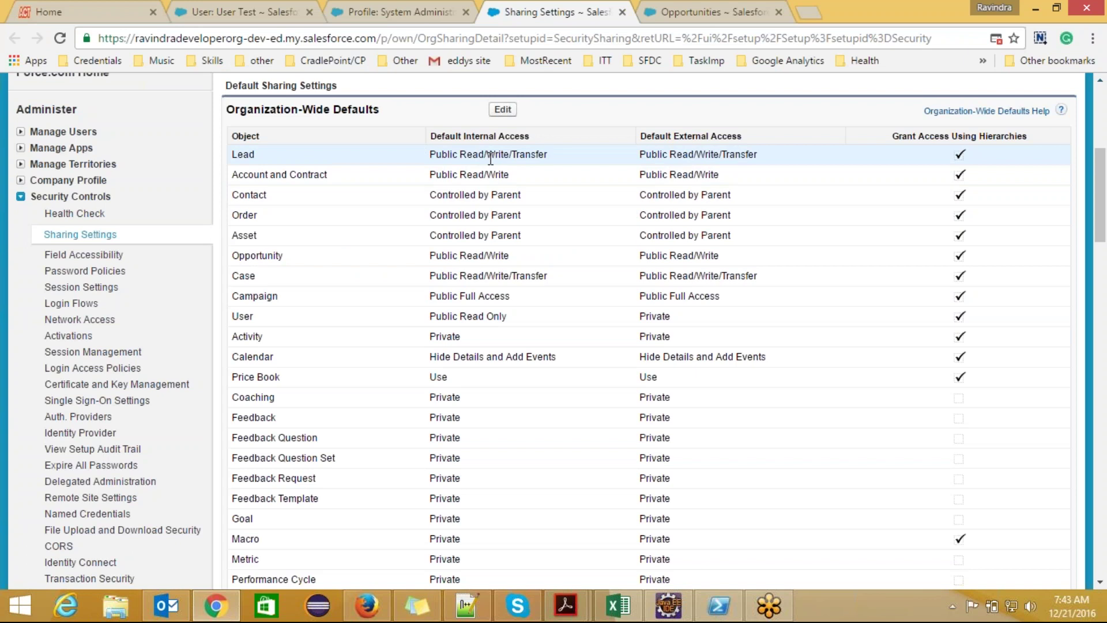
# - Edit the Organization-Wide Defaults and view the Account and Contract access level options
pyautogui.hotkey('alt', 'Tab')
pyautogui.hotkey('alt', 'Tab')
pyautogui.click(503, 109)
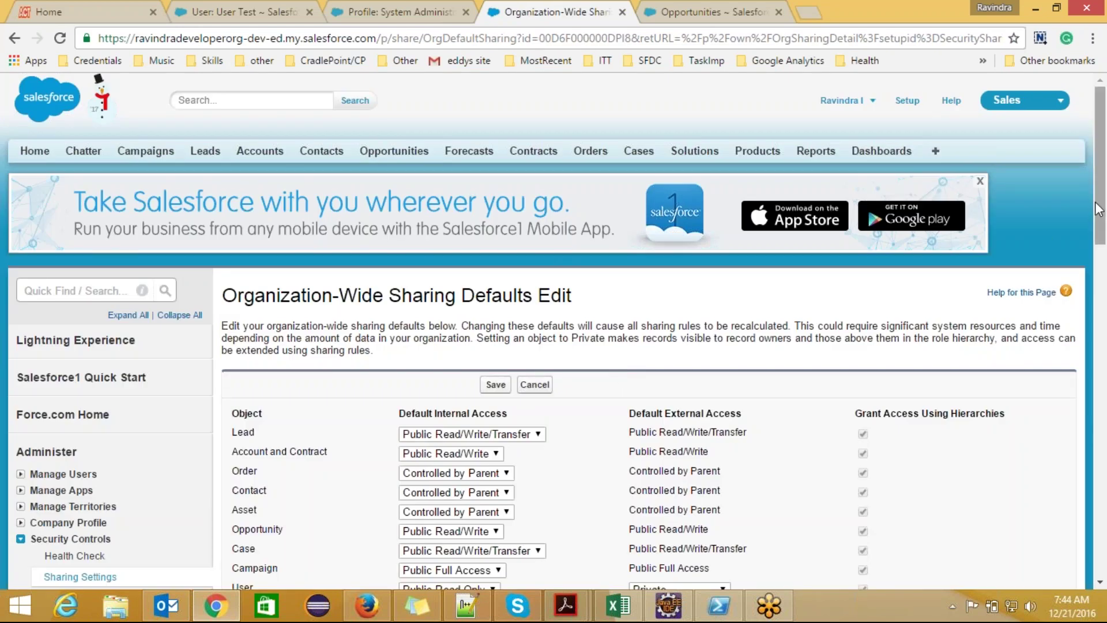
pyautogui.scroll(-3, 1098, 209)
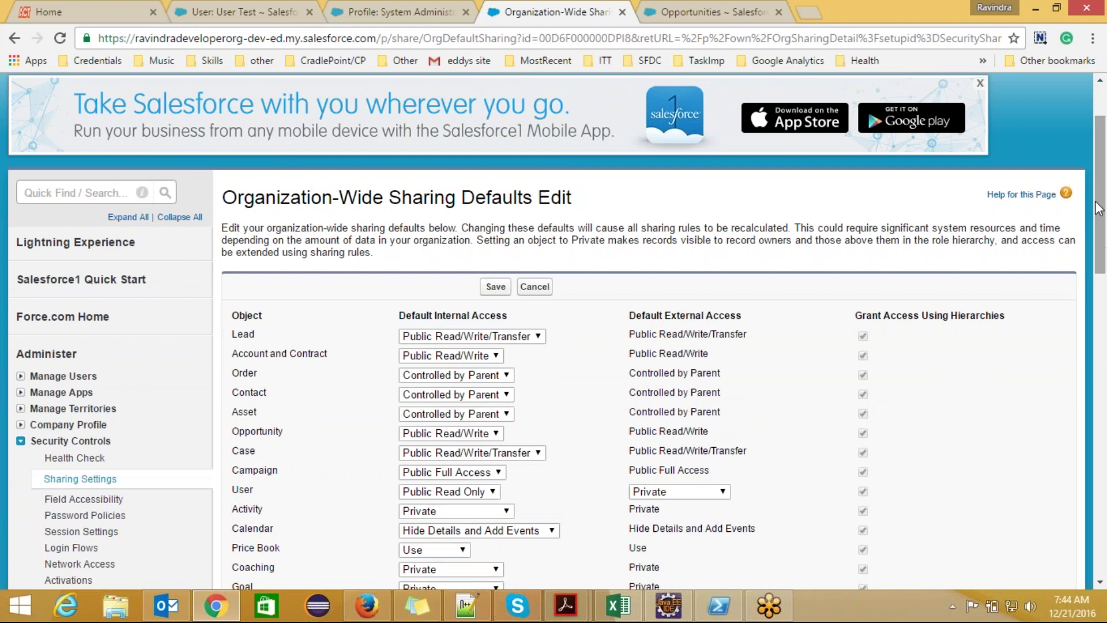
pyautogui.scroll(-2, 1099, 217)
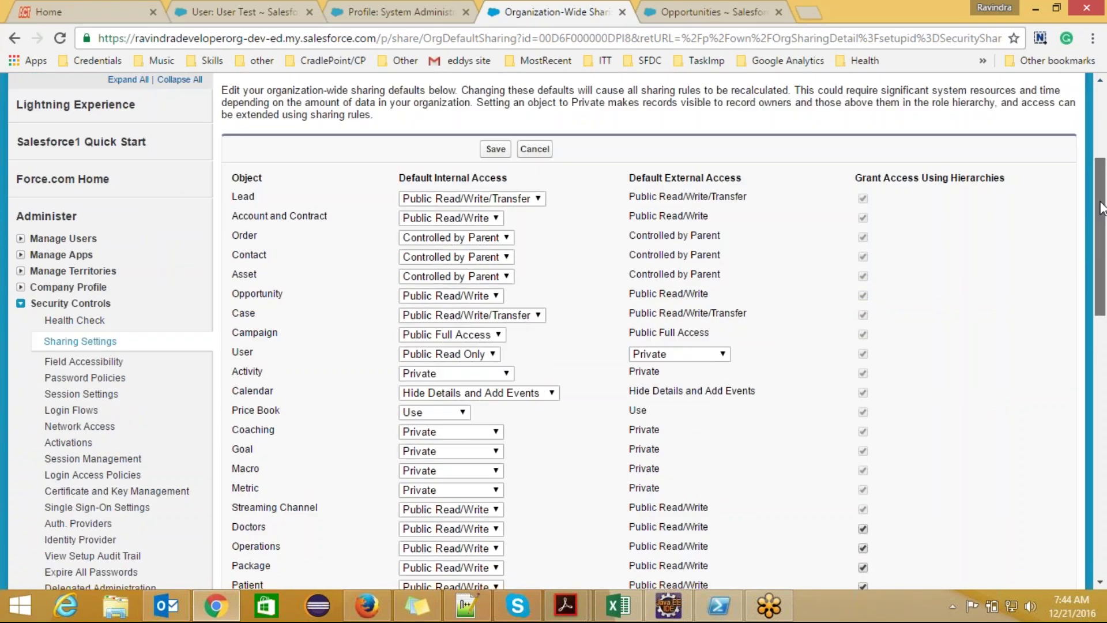
pyautogui.click(497, 219)
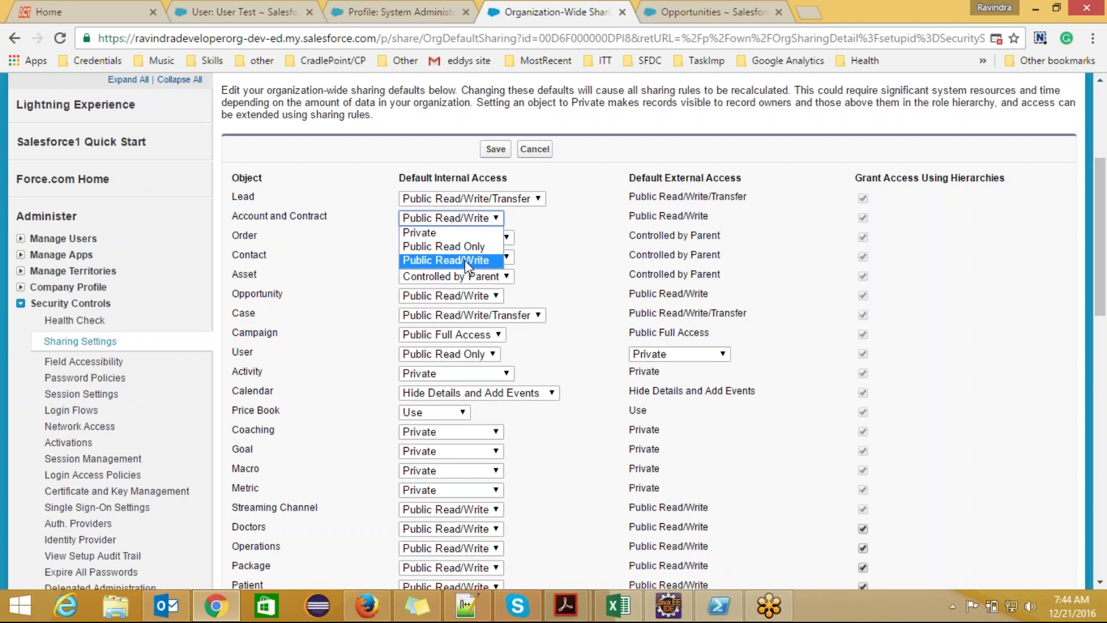
pyautogui.hotkey('alt', 'Tab')
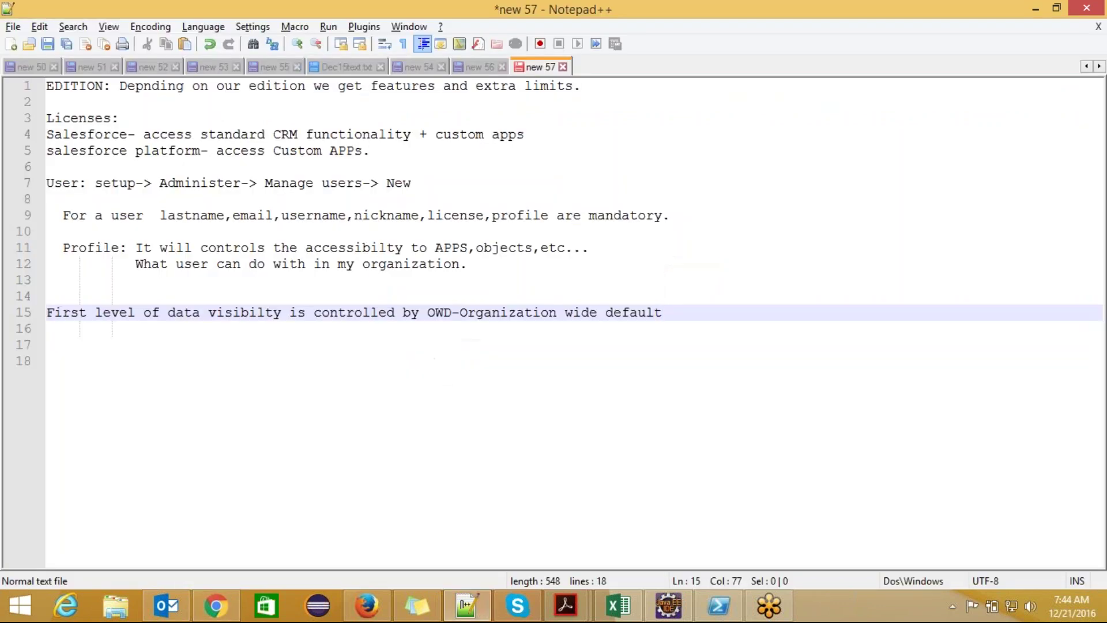
# - Review the Account and Contract access choices in Salesforce before returning to the notes
pyautogui.hotkey('alt', 'Tab')
pyautogui.click(465, 218)
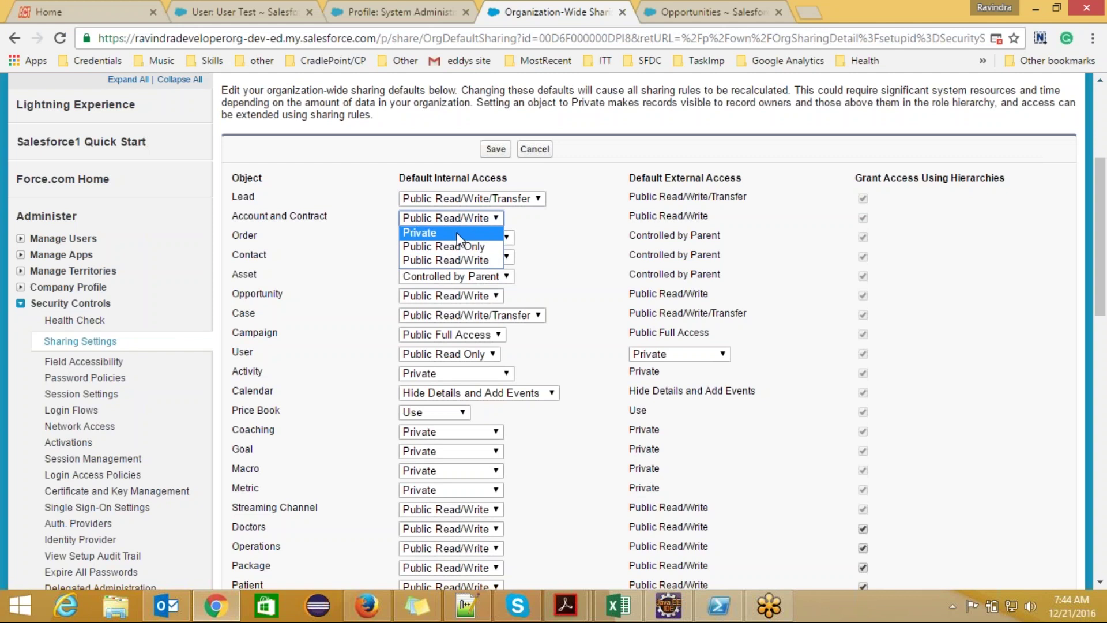
pyautogui.hotkey('alt', 'Tab')
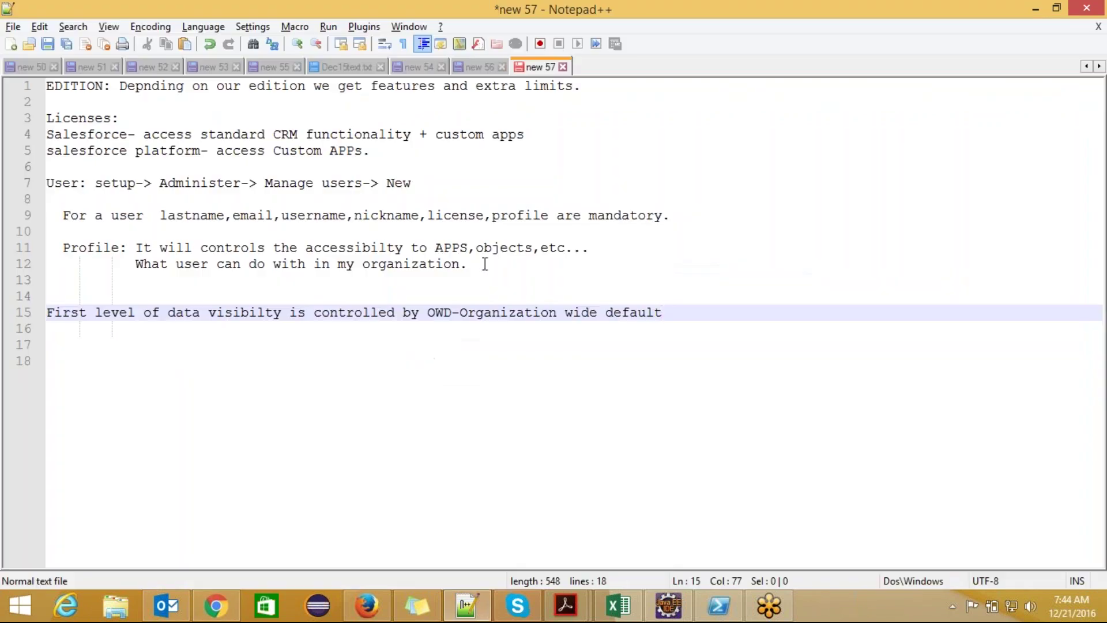
# - Add line 17 'object - private,public read only,Public read/write' with blank lines below
pyautogui.press('Return')
pyautogui.press('Return')
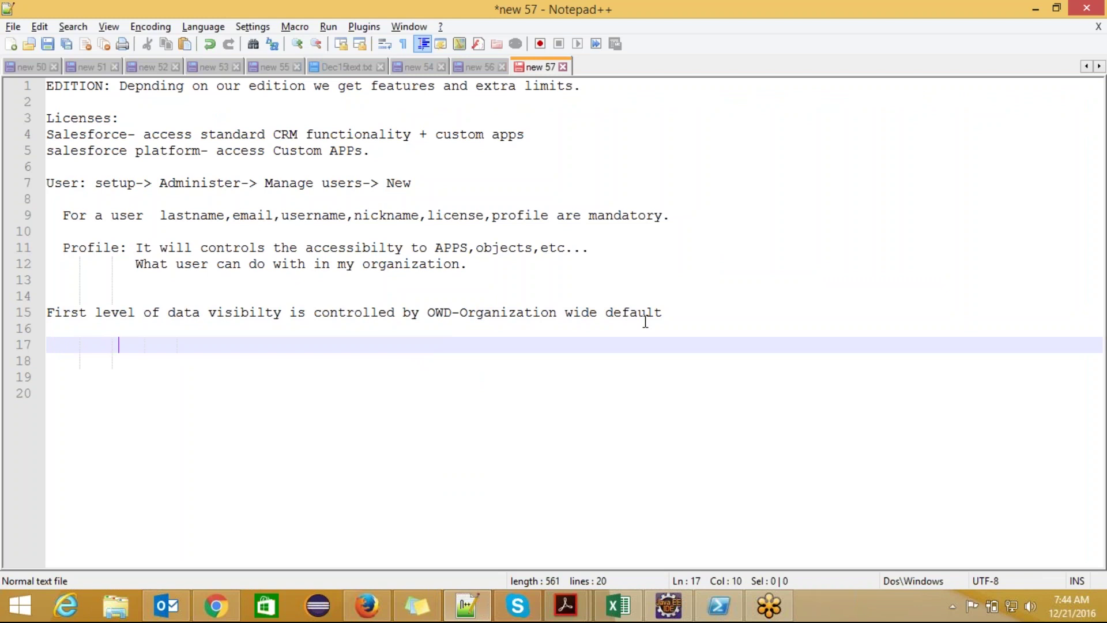
pyautogui.write('object')
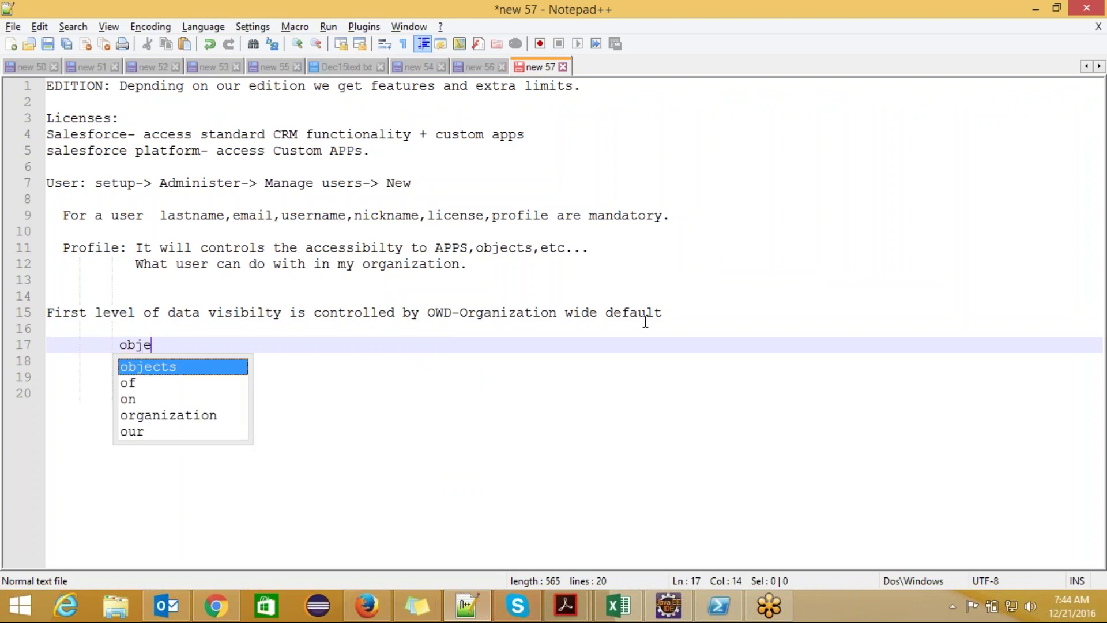
pyautogui.write(' - pr')
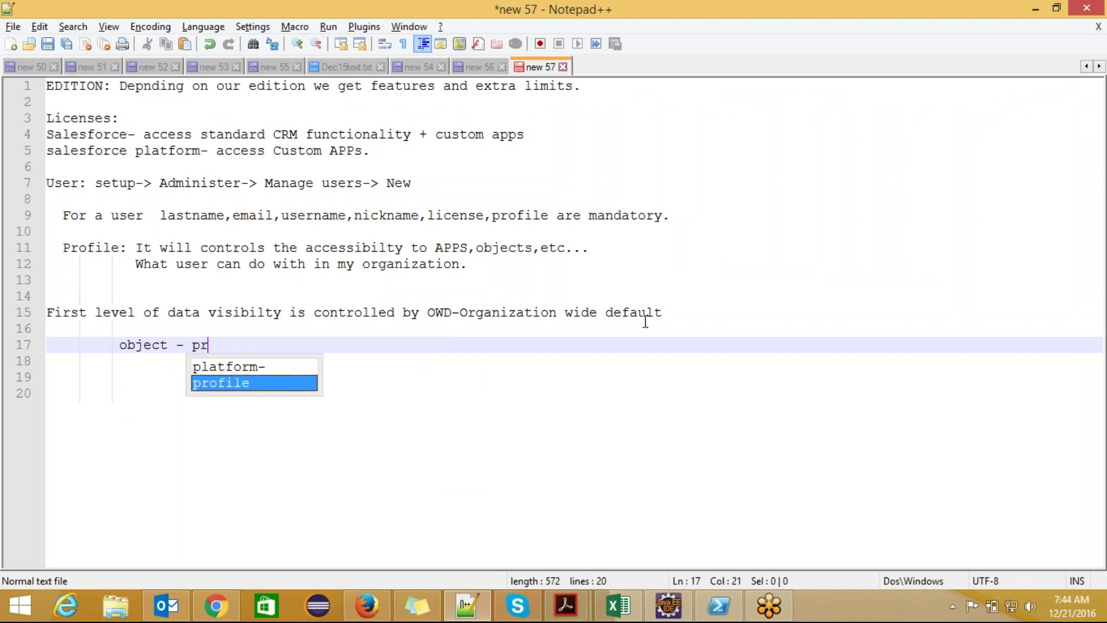
pyautogui.write('ivate,publi')
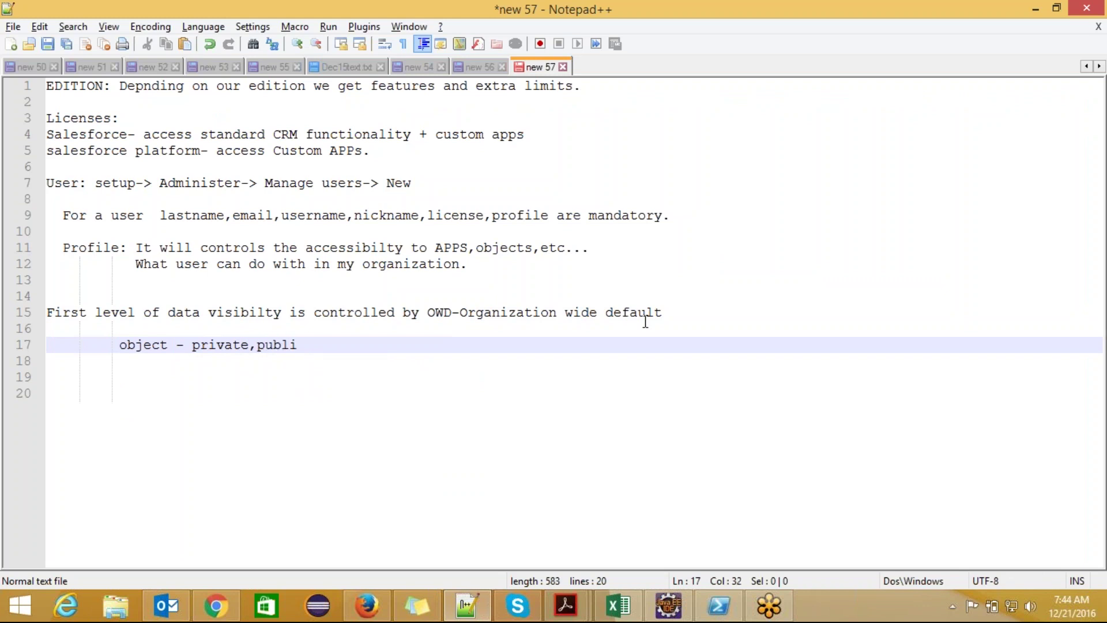
pyautogui.write('c read on')
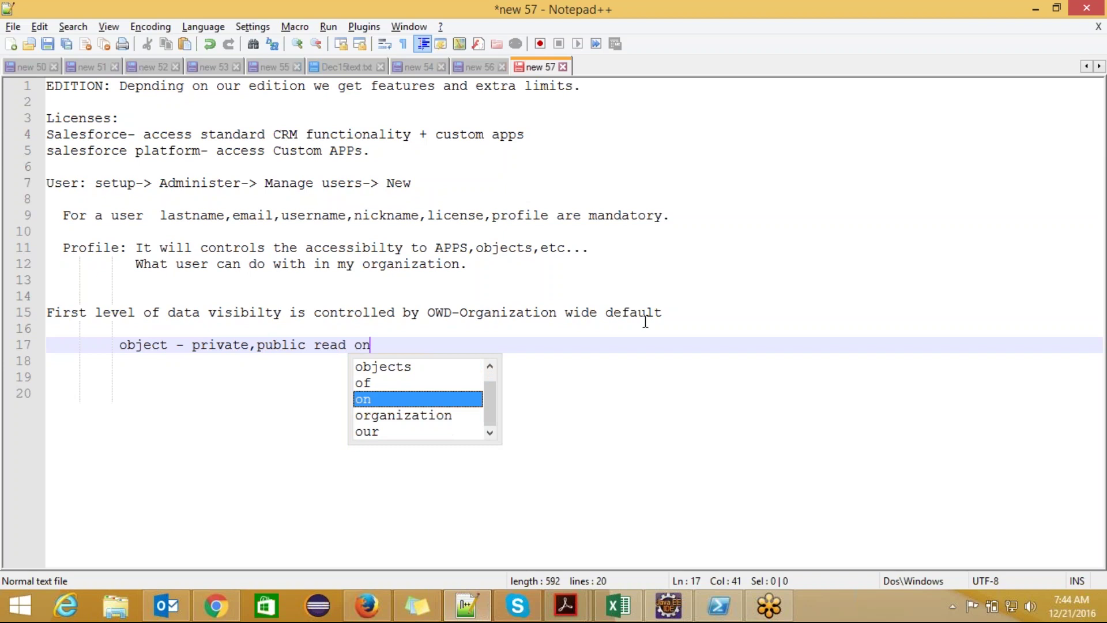
pyautogui.write('ly,')
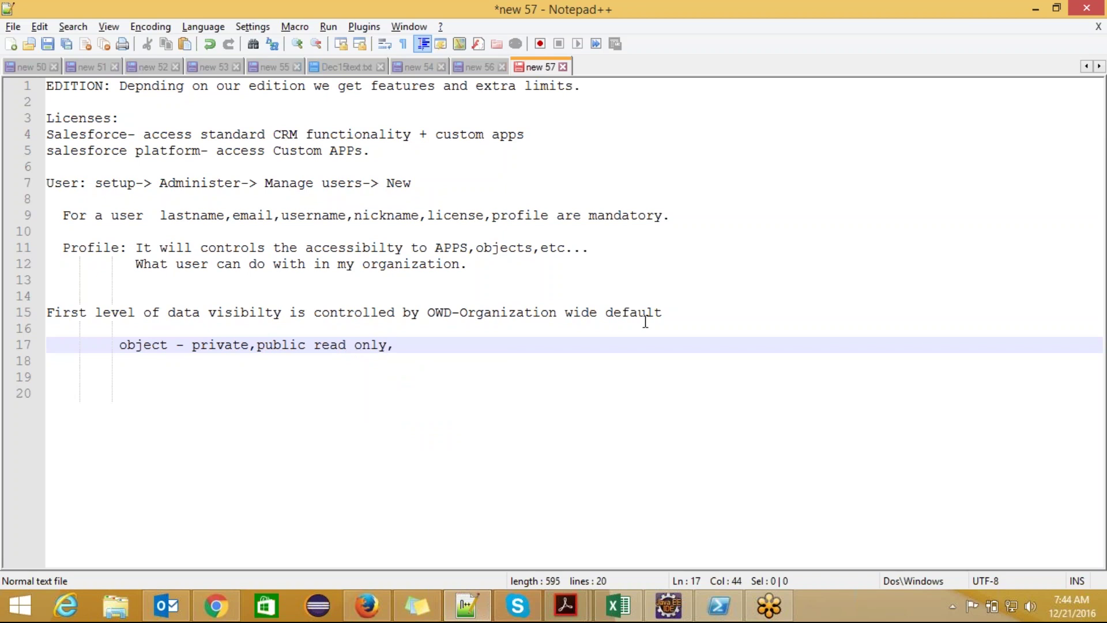
pyautogui.write('Public read ')
pyautogui.write('wri')
pyautogui.press('BackSpace')
pyautogui.write('rite transf')
pyautogui.press('BackSpace')
pyautogui.press('BackSpace')
pyautogui.press('BackSpace')
pyautogui.press('BackSpace')
pyautogui.press('BackSpace')
pyautogui.press('BackSpace')
pyautogui.press('BackSpace')
pyautogui.press('Left')
pyautogui.press('Left')
pyautogui.press('Delete')
pyautogui.write('/')
pyautogui.doubleClick(219, 345)
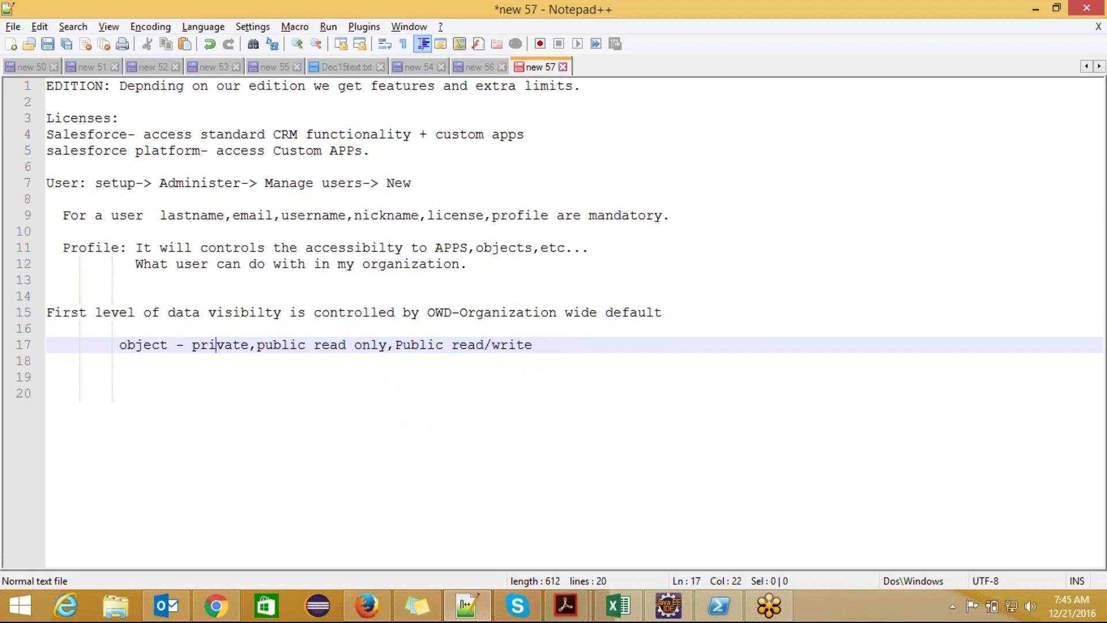
pyautogui.click(545, 344)
pyautogui.press('Return')
pyautogui.press('Return')
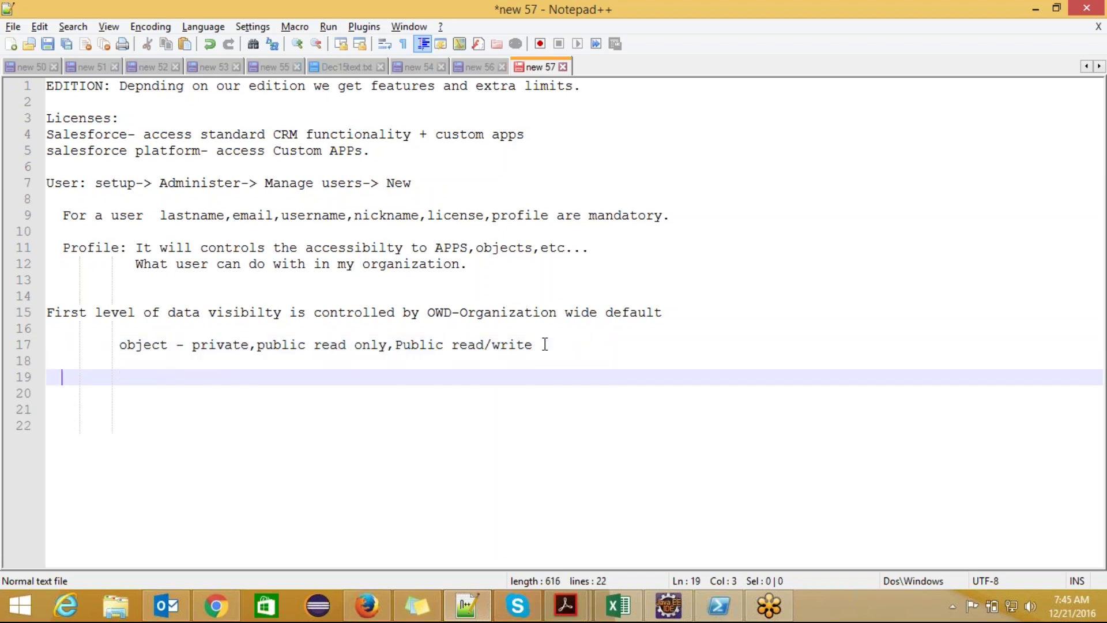
# - Add line 19 'Private- A user can only see his records.' and return to the browser
pyautogui.write('Private')
pyautogui.press('BackSpace')
pyautogui.write('- A u')
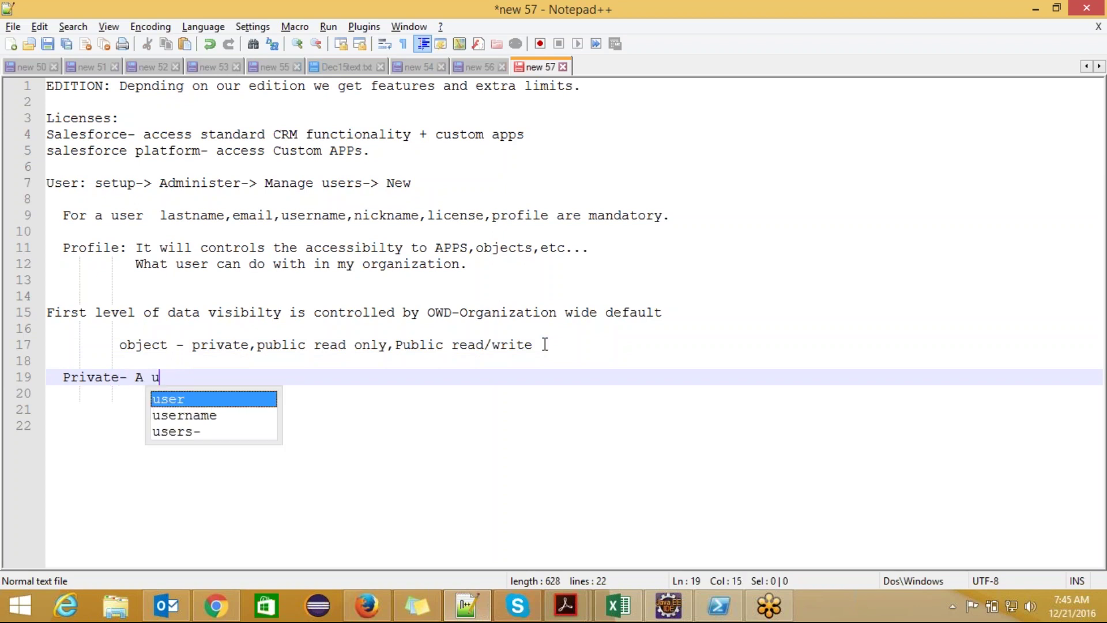
pyautogui.write('ser can ')
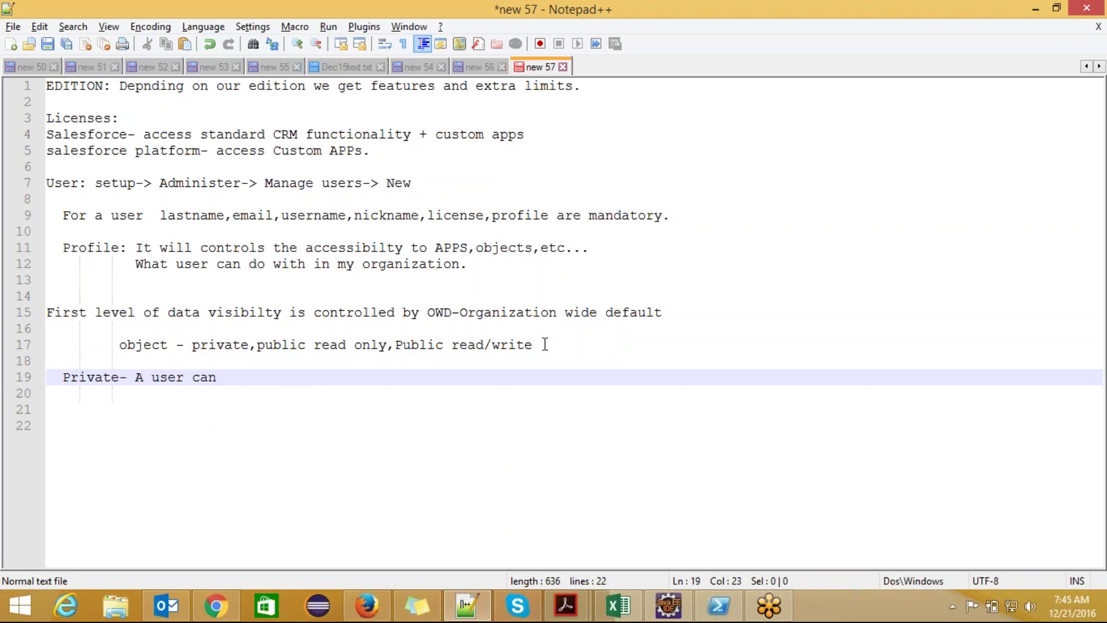
pyautogui.write('only see his')
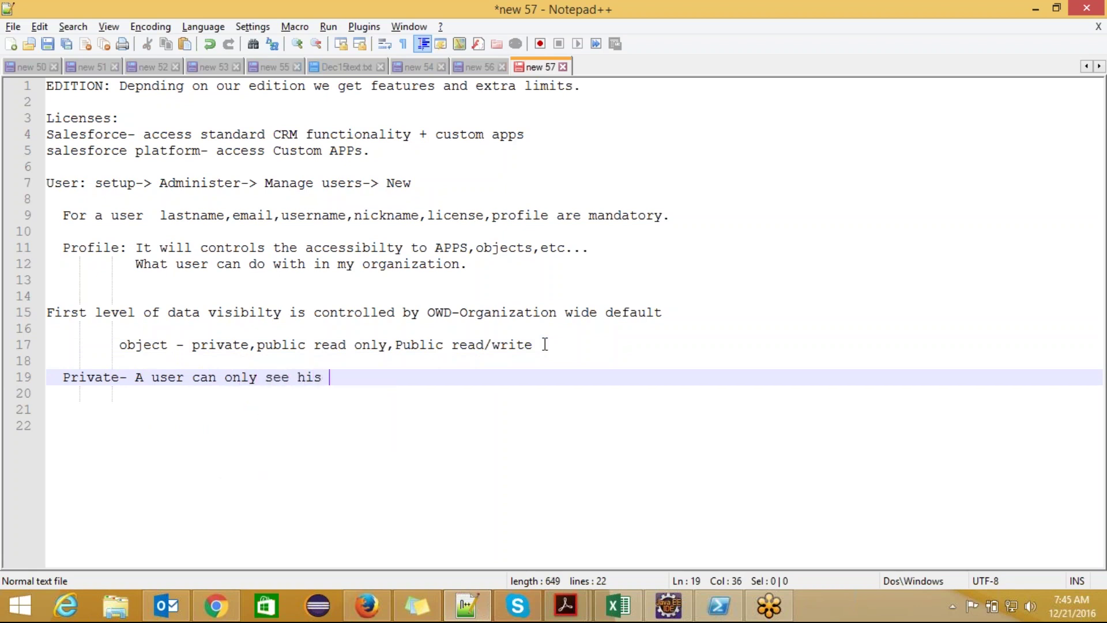
pyautogui.write(' records.')
pyautogui.hotkey('alt', 'Tab')
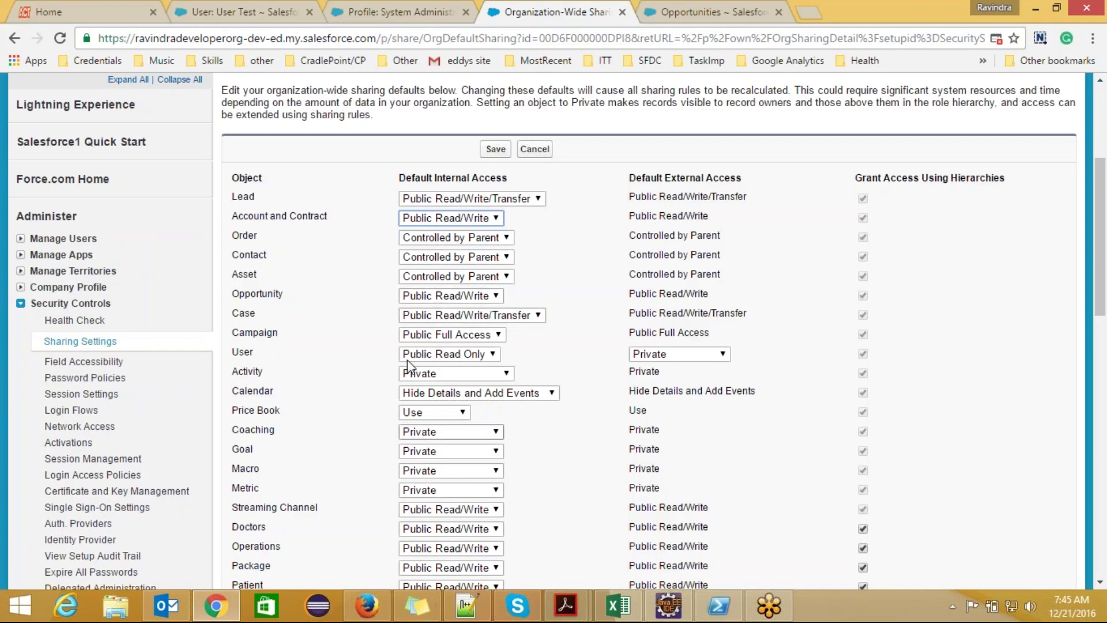
# - As the test user, open and review the American Banking Corp.- opportunity
pyautogui.click(371, 605)
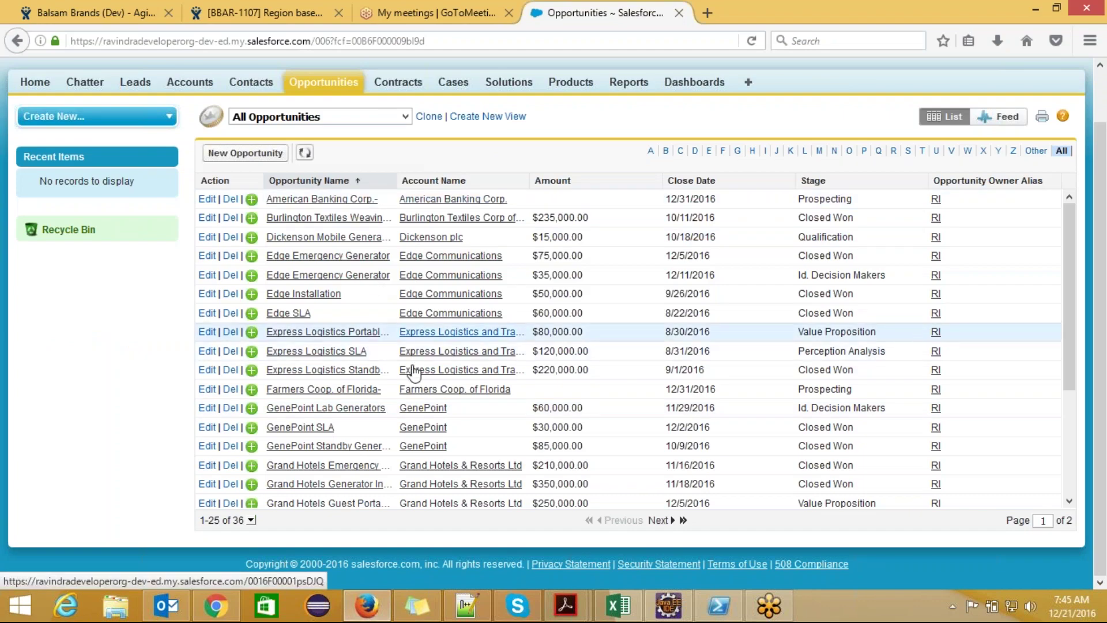
pyautogui.click(328, 202)
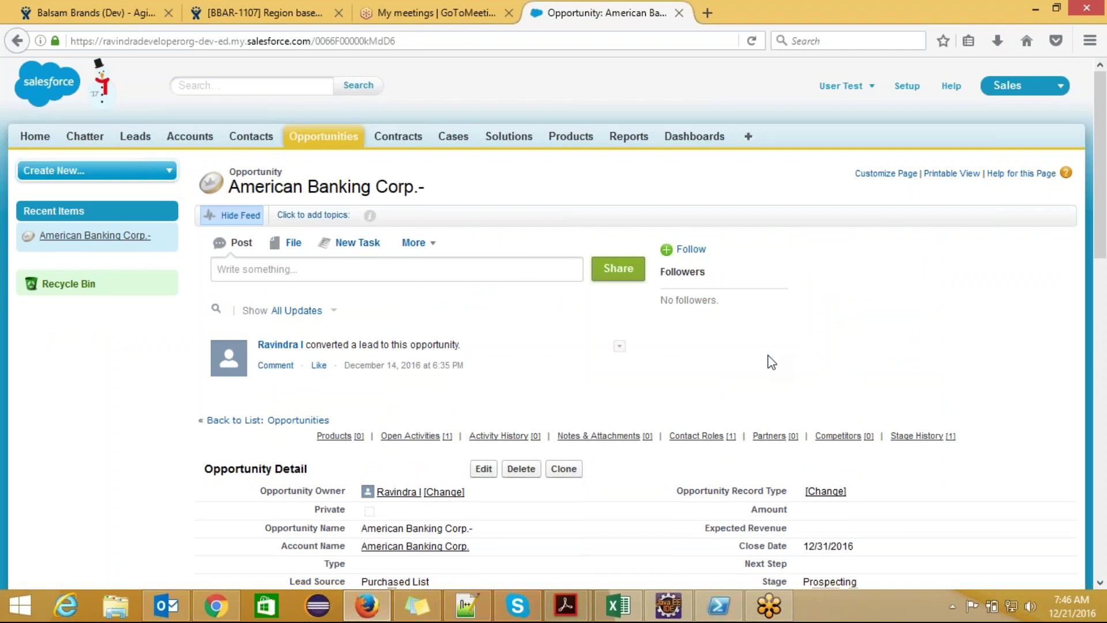
pyautogui.scroll(-2, 771, 362)
pyautogui.scroll(-5, 771, 362)
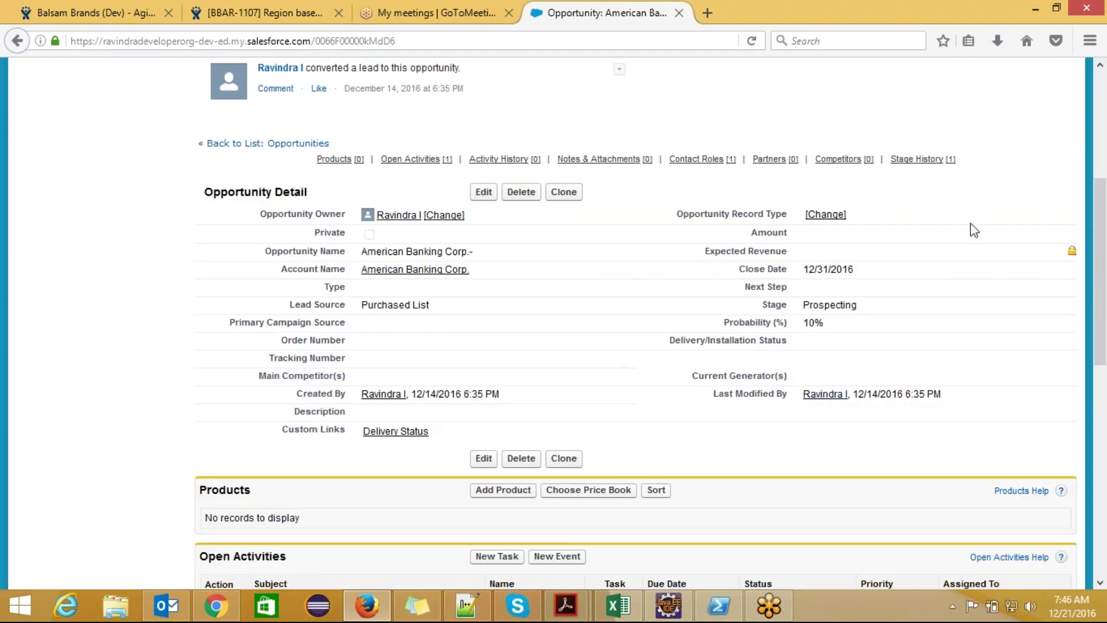
pyautogui.moveTo(1104, 210); pyautogui.dragTo(1102, 90)
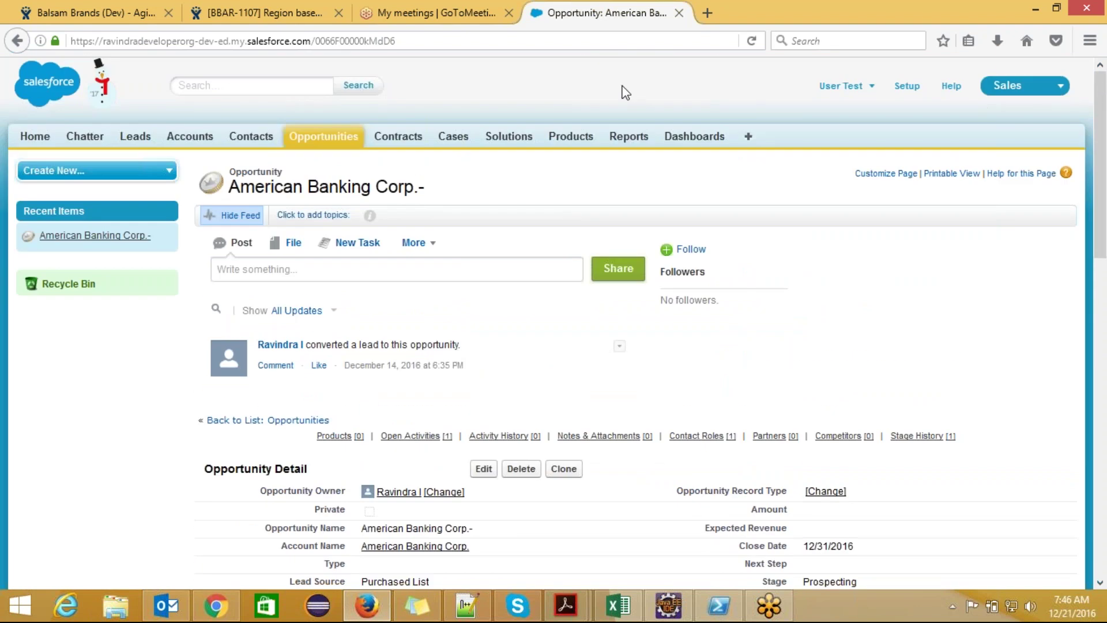
# - Set Opportunity default internal access to Private, save, and confirm the sharing recalculation
pyautogui.hotkey('alt', 'Tab')
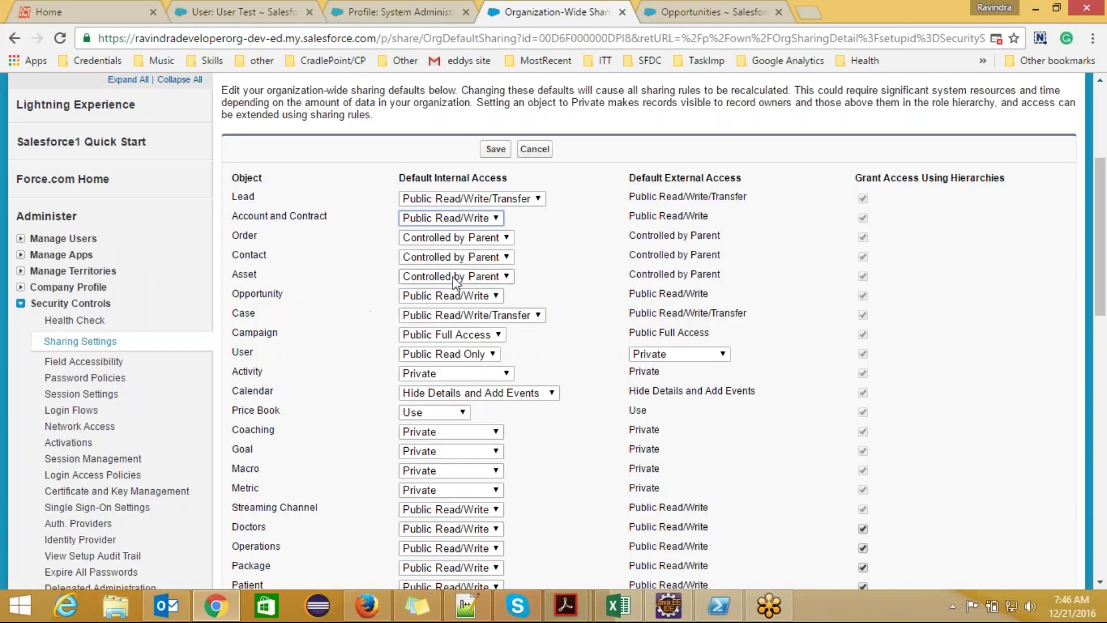
pyautogui.click(498, 296)
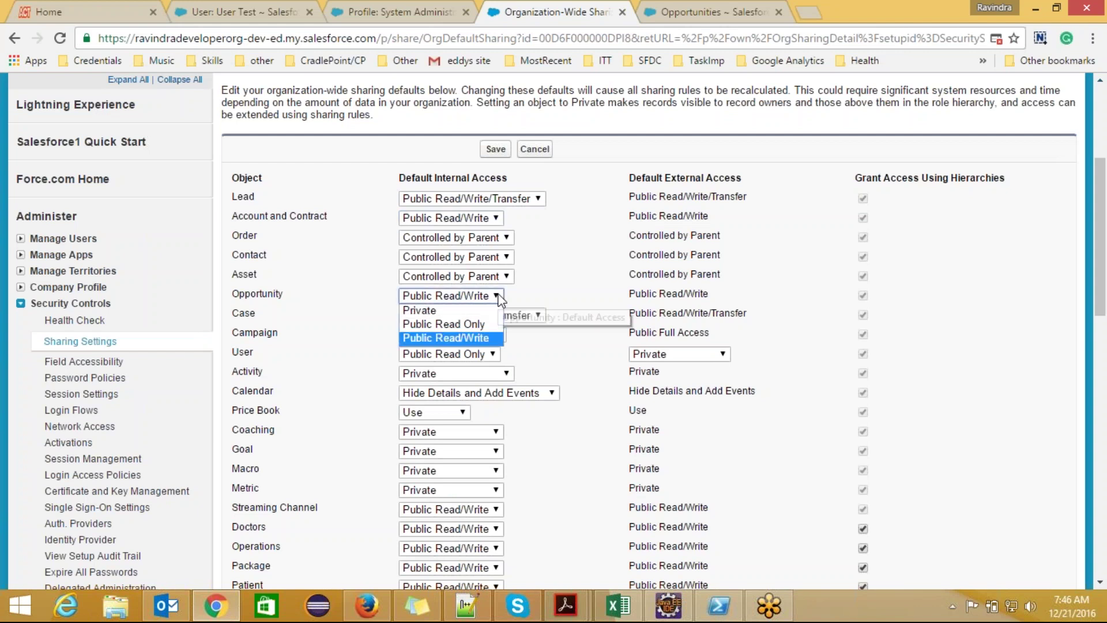
pyautogui.click(427, 310)
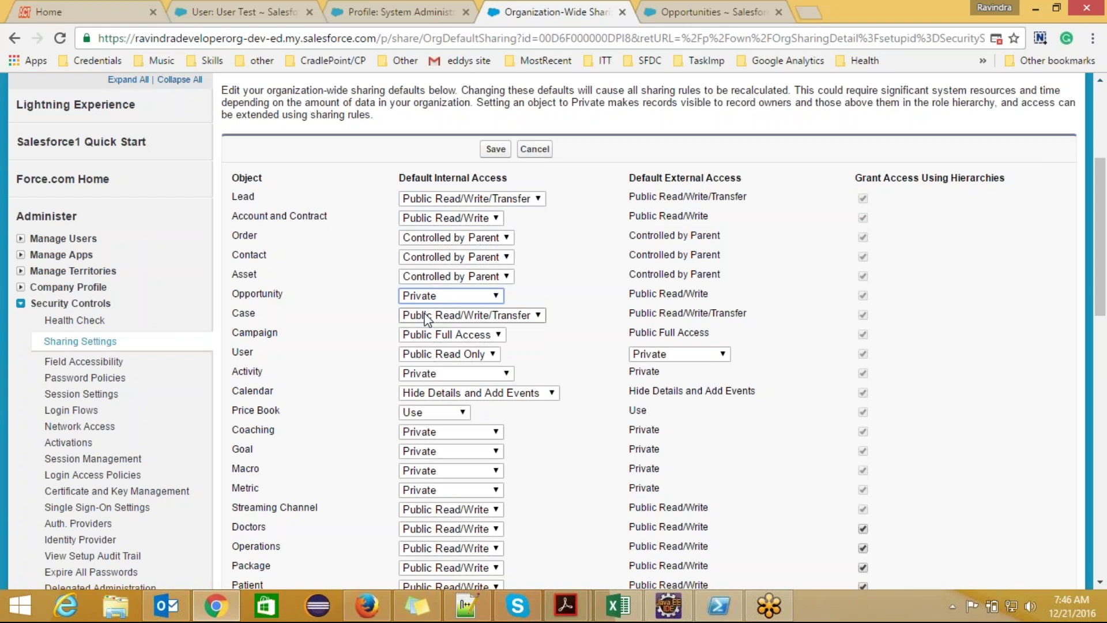
pyautogui.click(497, 151)
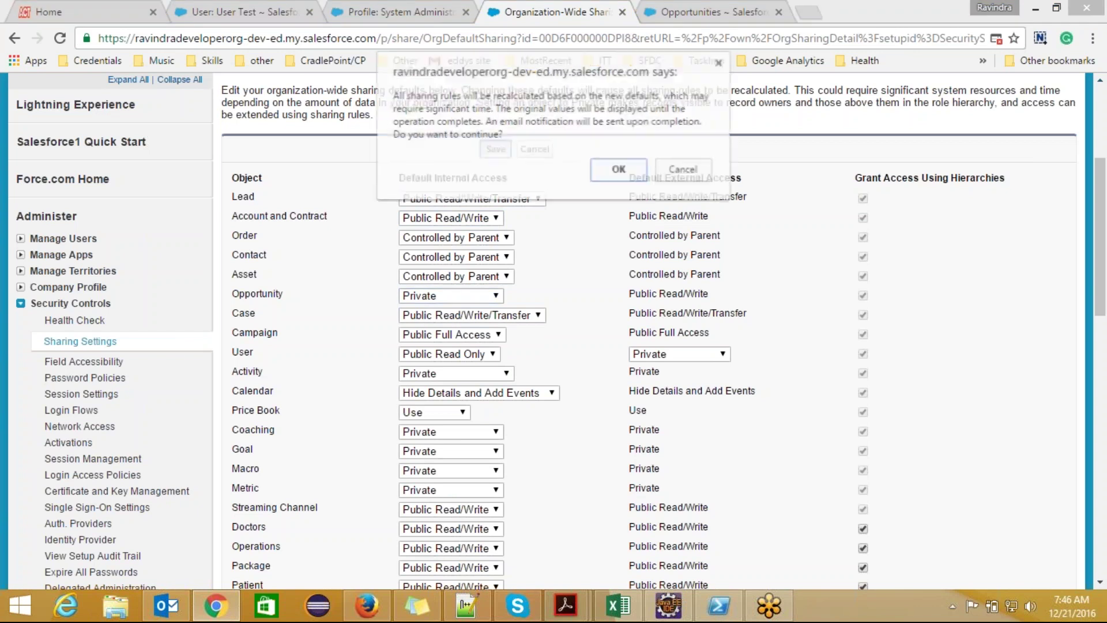
pyautogui.click(612, 171)
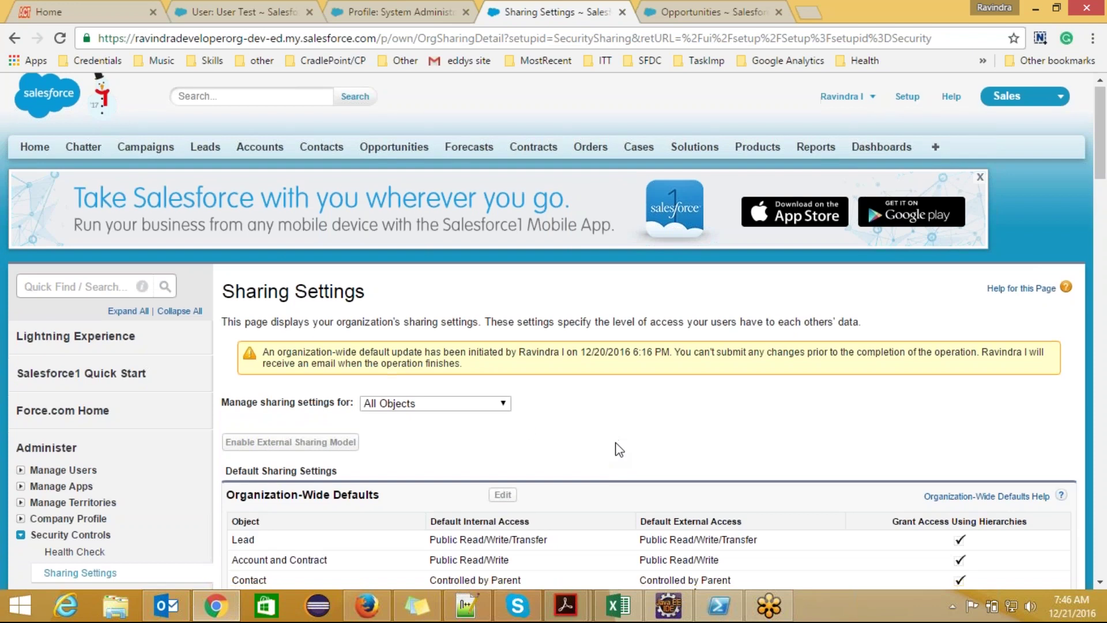
pyautogui.scroll(-2, 616, 448)
pyautogui.scroll(-2, 617, 449)
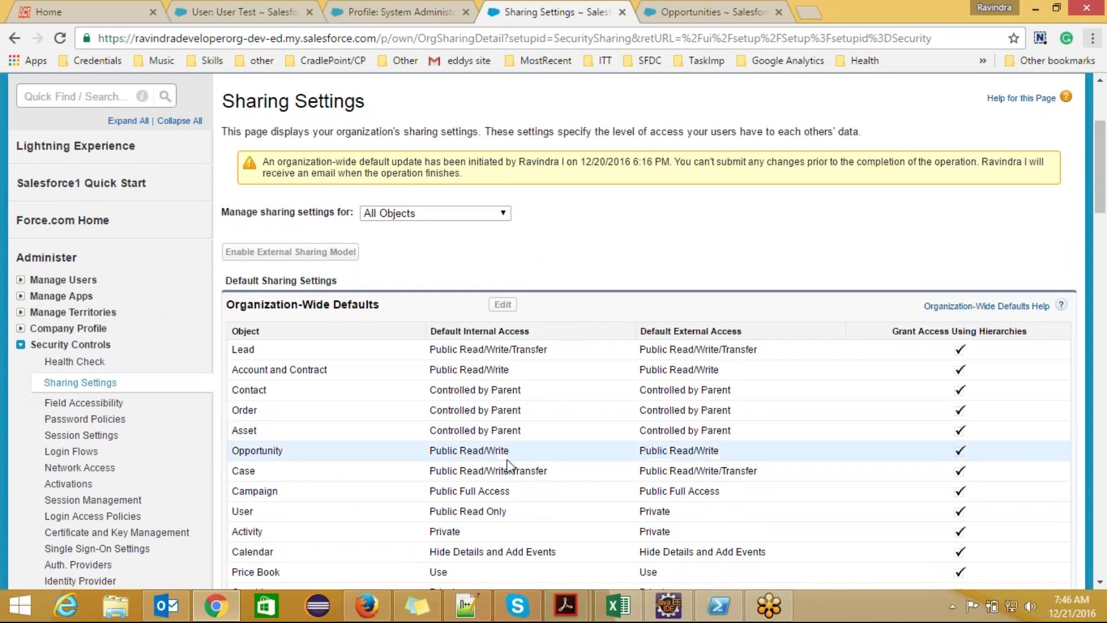
# - As the test user, reload American Banking Corp.- and list all visible opportunities, finding none
pyautogui.click(366, 605)
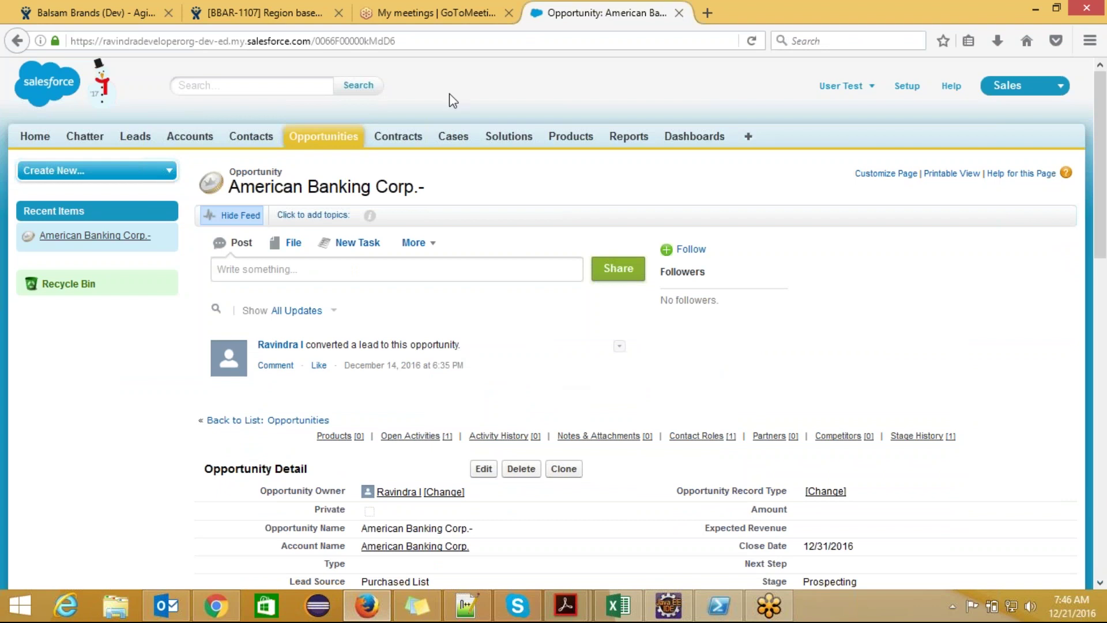
pyautogui.click(427, 38)
pyautogui.press('Return')
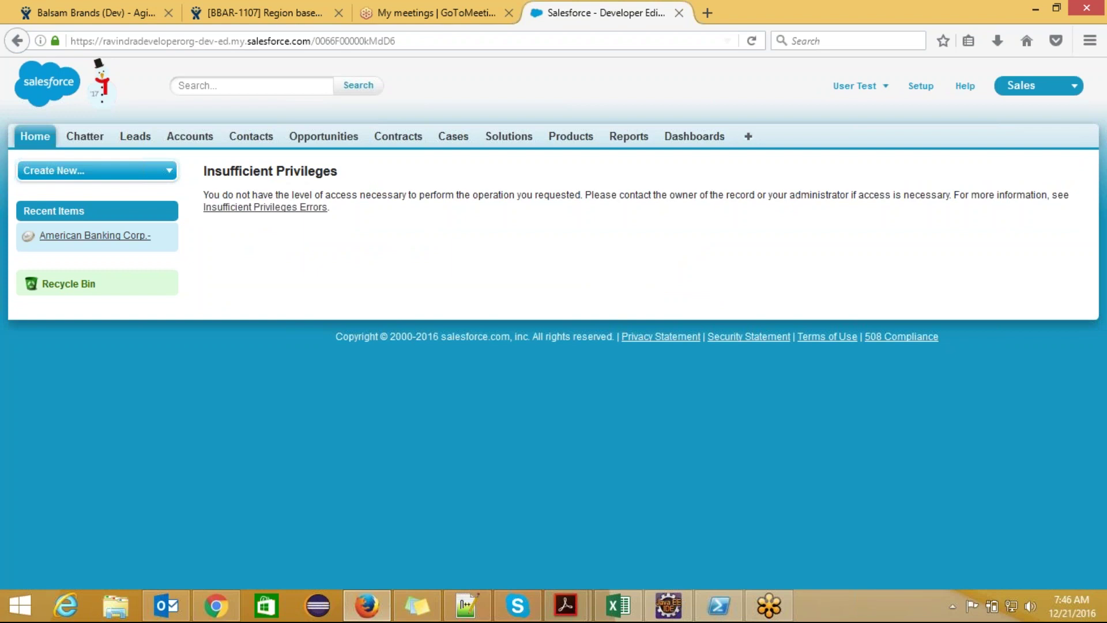
pyautogui.click(329, 143)
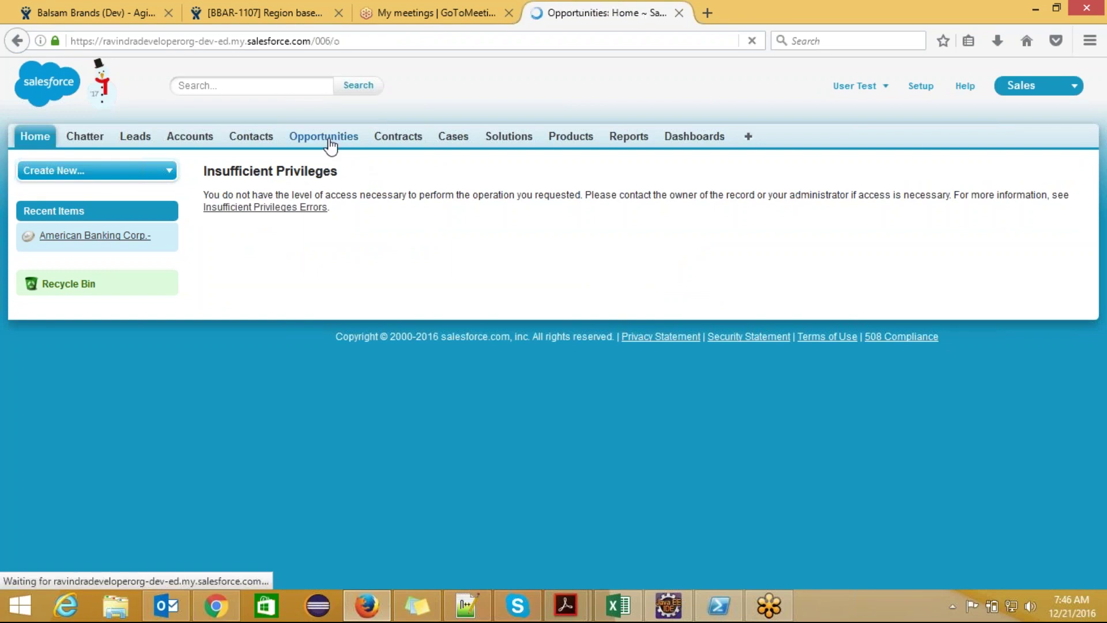
pyautogui.click(411, 220)
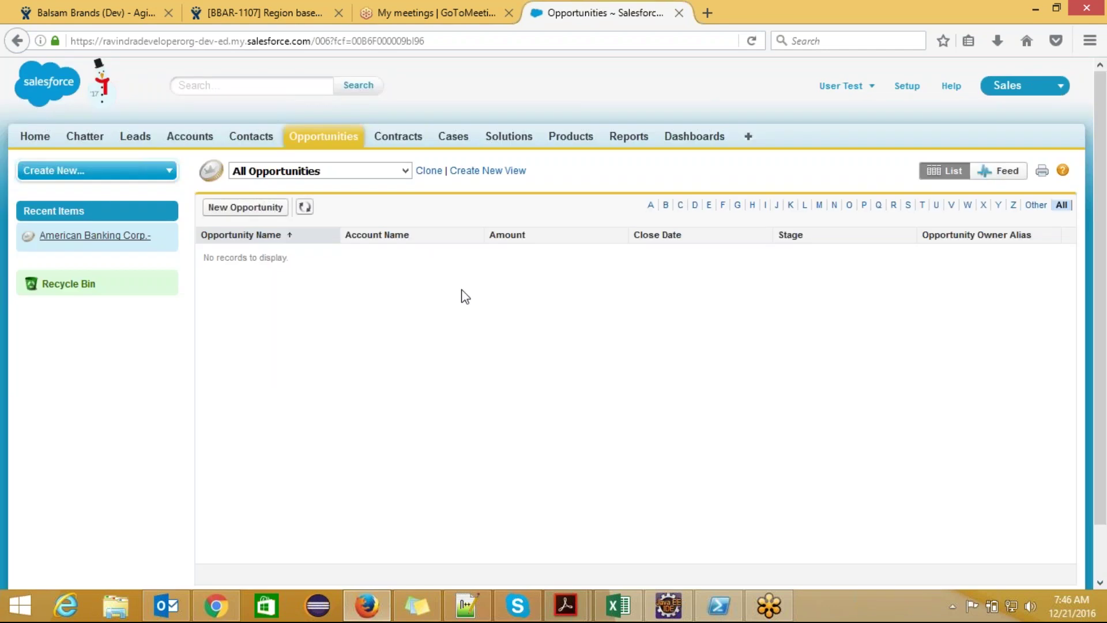
pyautogui.hotkey('alt', 'Tab')
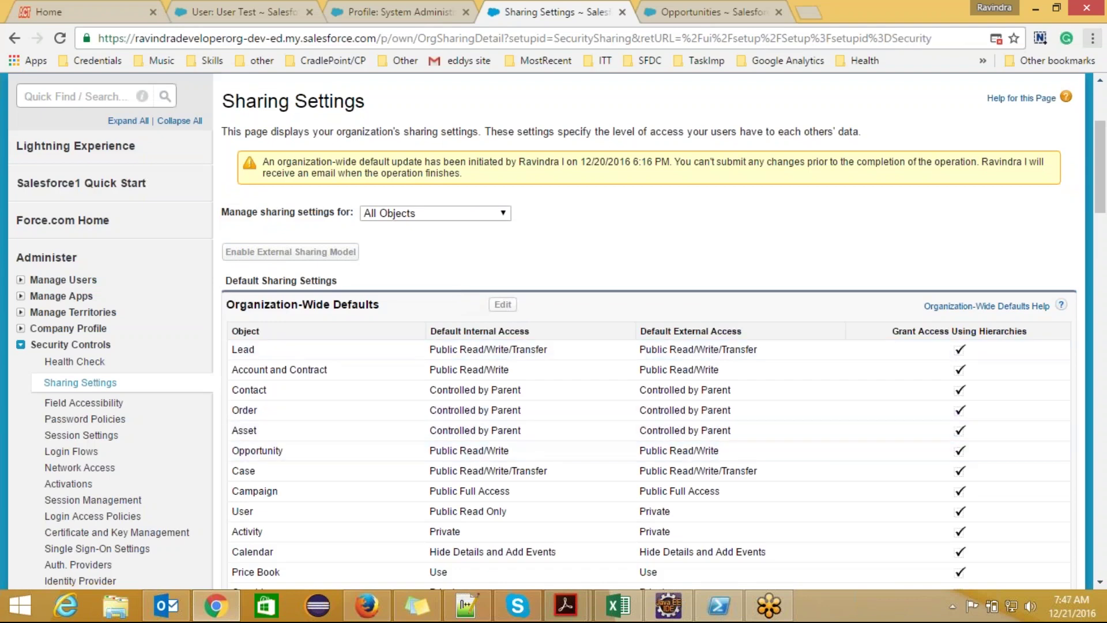
# - Reload Sharing Settings to show Opportunity as Private, then reload the admin's opportunities list
pyautogui.click(469, 38)
pyautogui.press('Return')
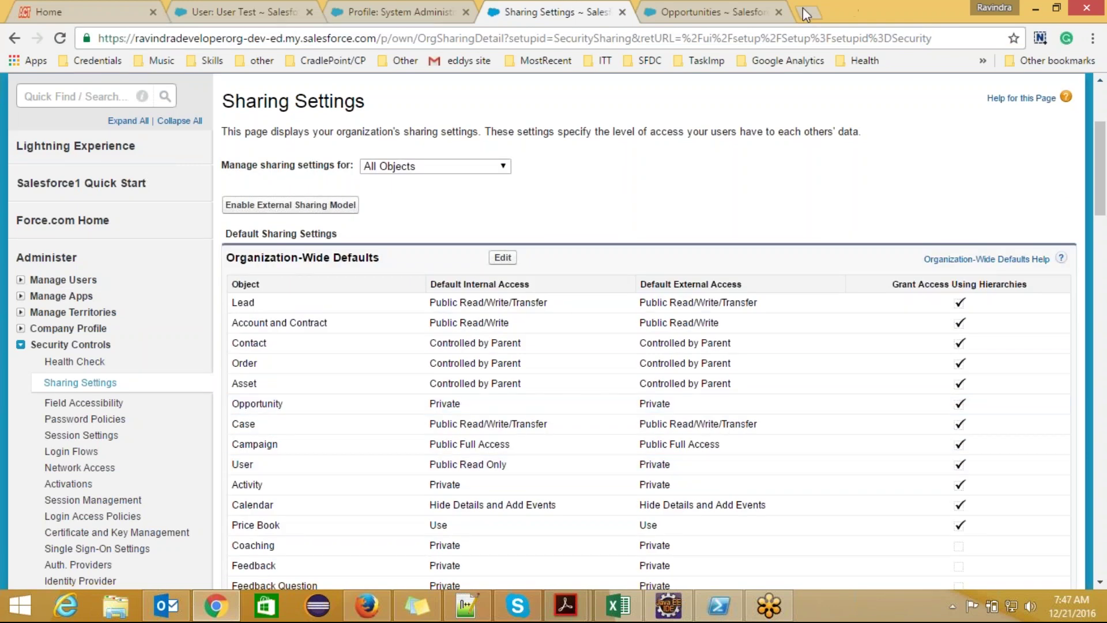
pyautogui.click(706, 13)
pyautogui.hotkey('ctrl', 'l')
pyautogui.press('Return')
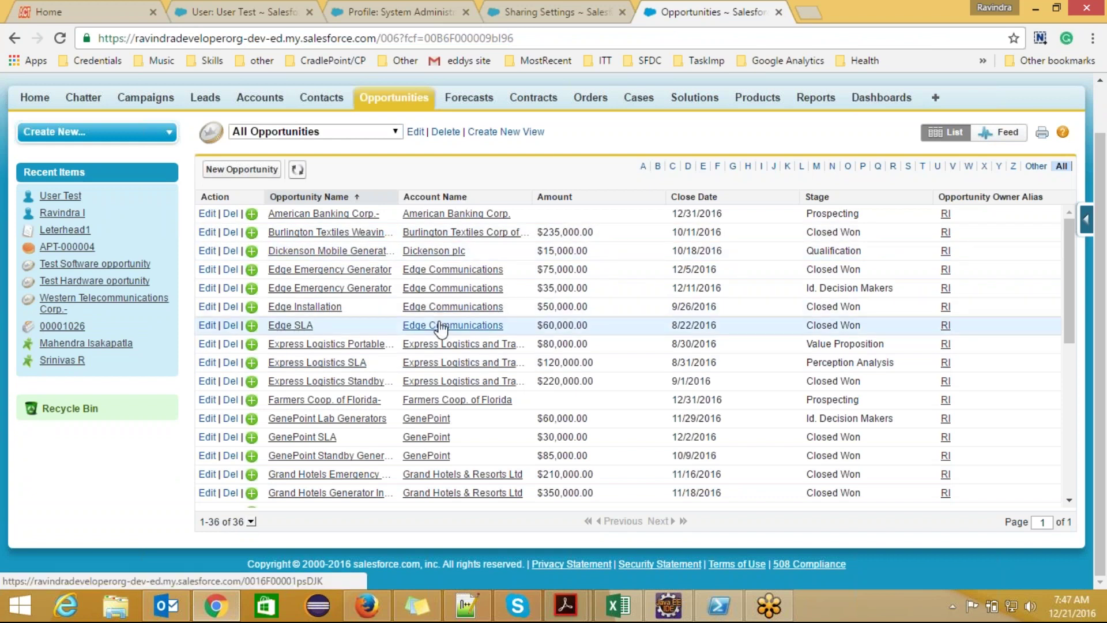
pyautogui.hotkey('alt', 'Tab')
# - Start a Software opportunity named Generator OPP for Burlington Textiles Corp of America
pyautogui.click(267, 209)
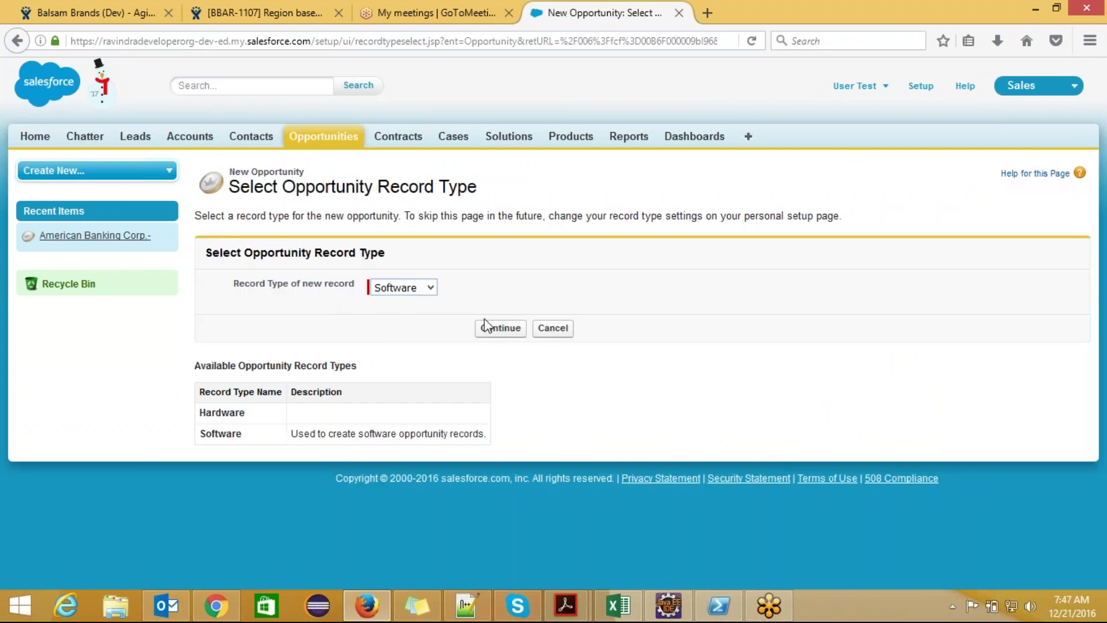
pyautogui.click(490, 329)
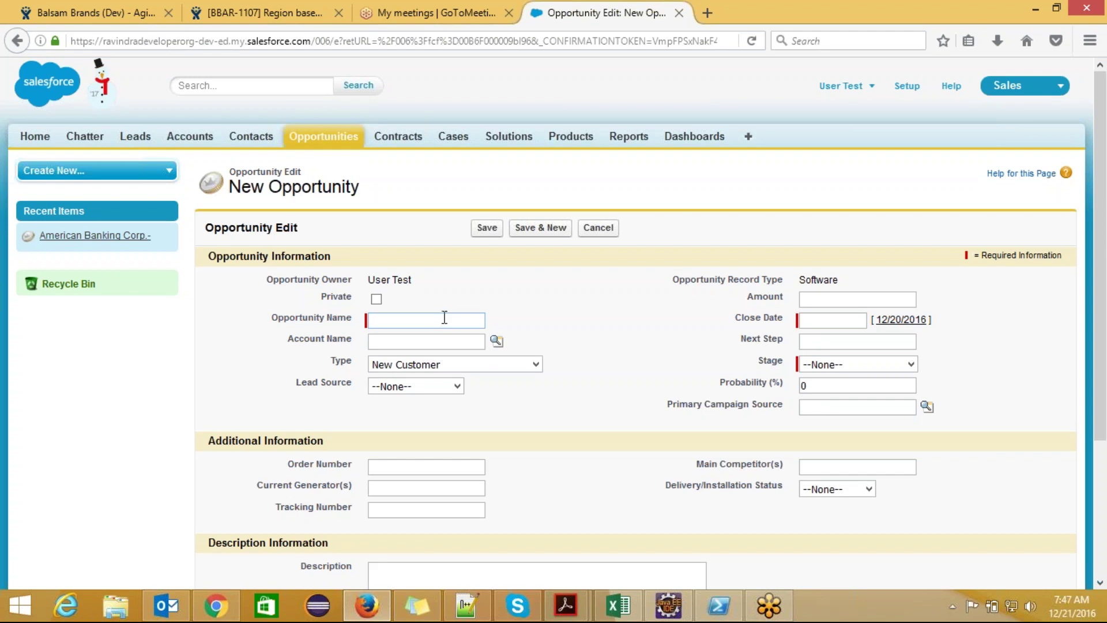
pyautogui.click(444, 318)
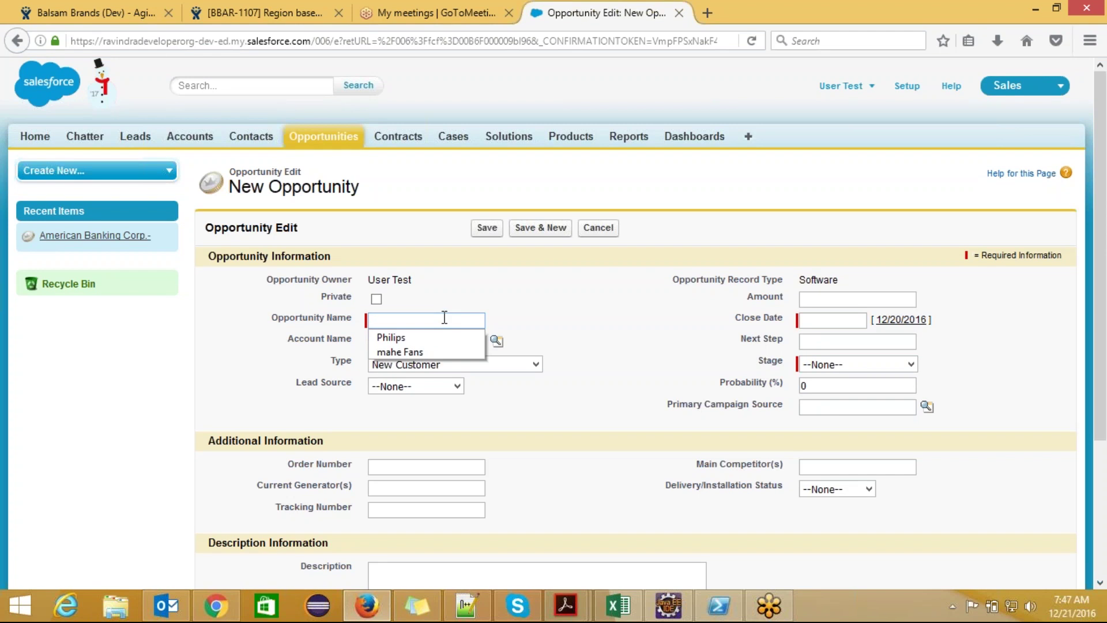
pyautogui.write('SFDC')
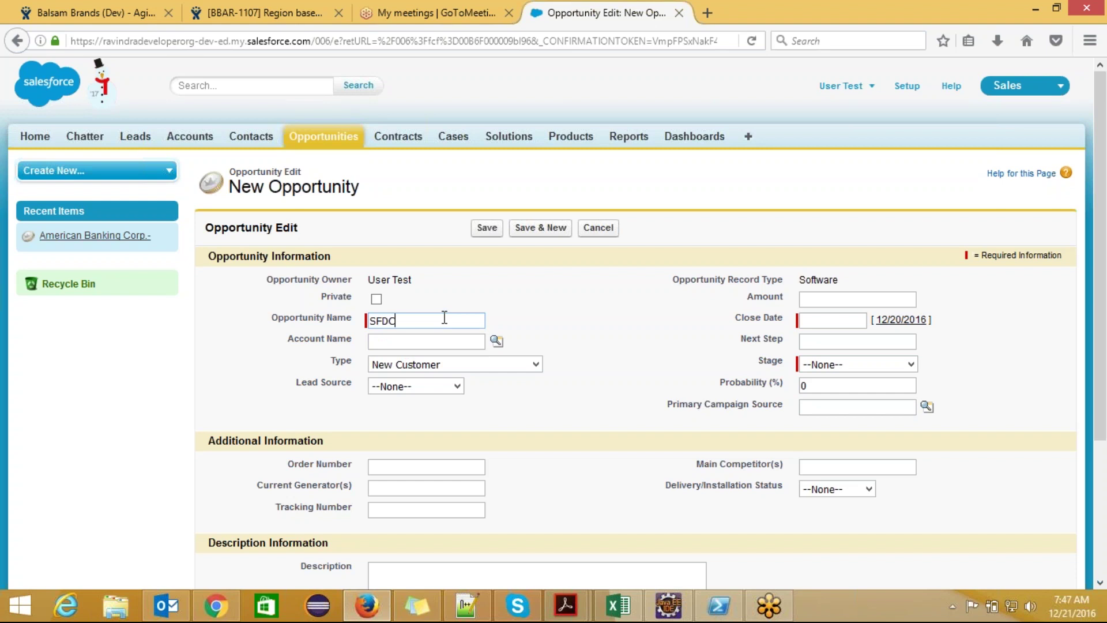
pyautogui.press('BackSpace')
pyautogui.press('BackSpace')
pyautogui.press('BackSpace')
pyautogui.press('BackSpace')
pyautogui.write('Generator OPP')
pyautogui.click(495, 341)
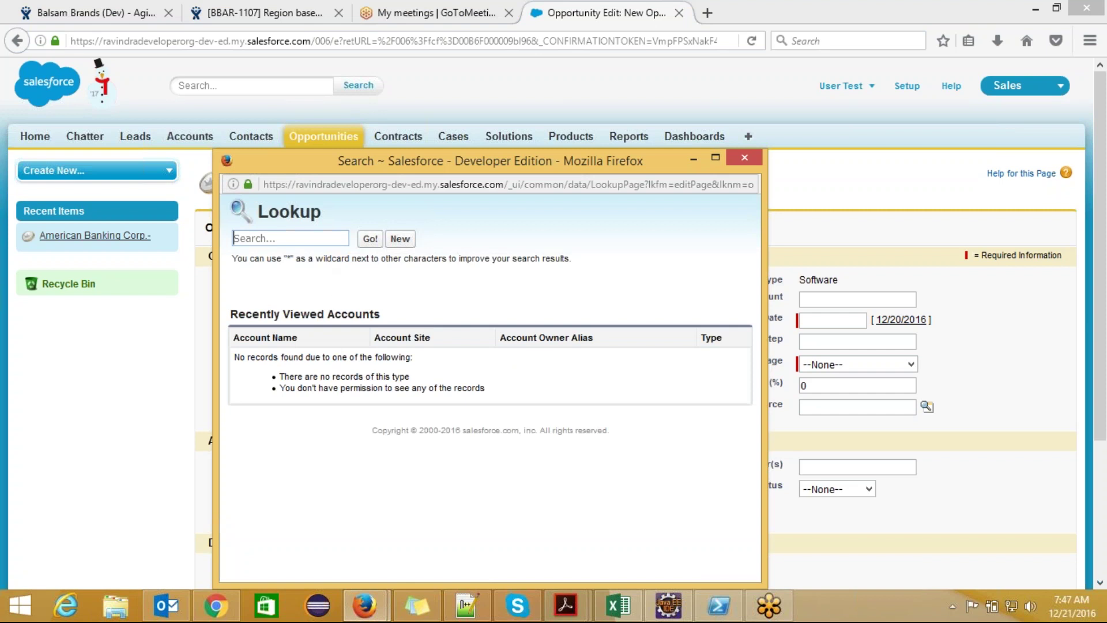
pyautogui.write('bur')
pyautogui.press('Return')
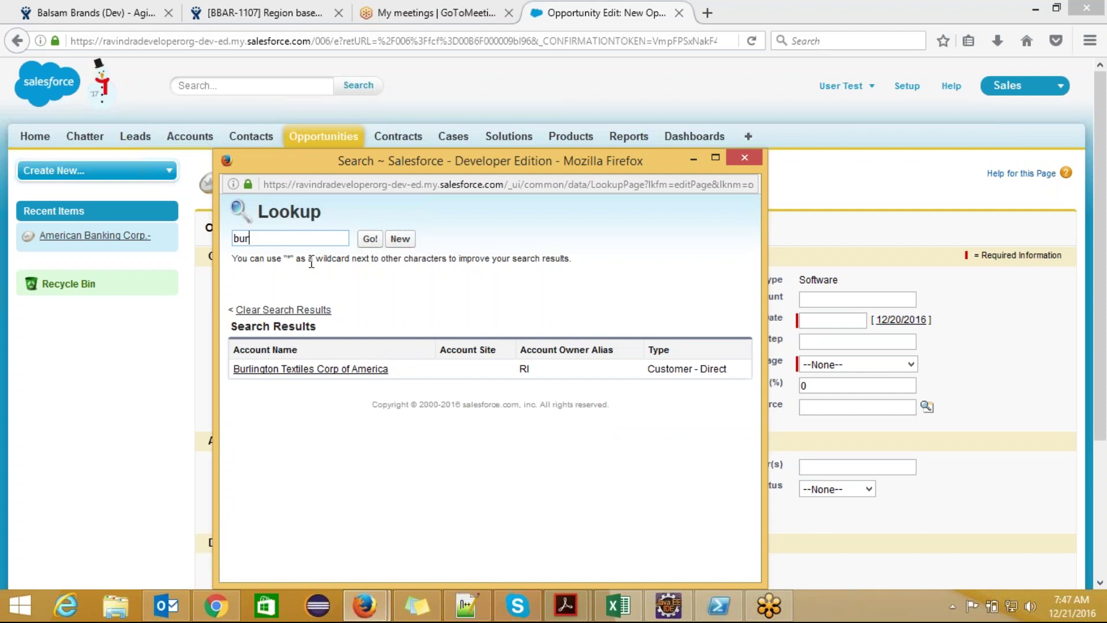
pyautogui.click(303, 373)
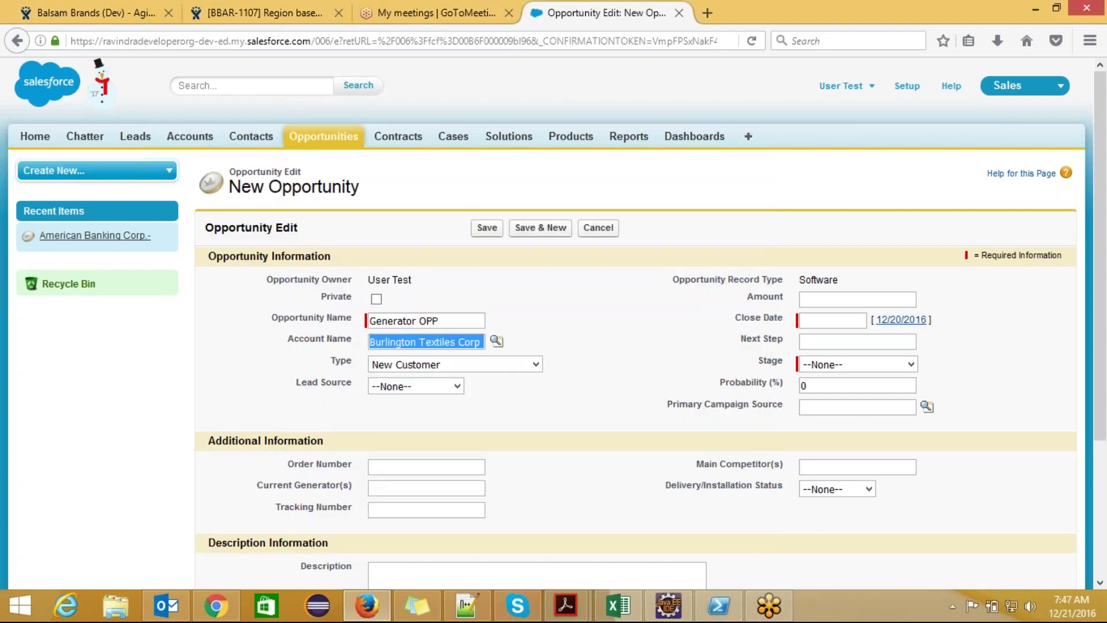
# - Set Close Date 12/20/2017 and Stage Prospecting, then save Generator OPP
pyautogui.click(897, 320)
pyautogui.click(860, 320)
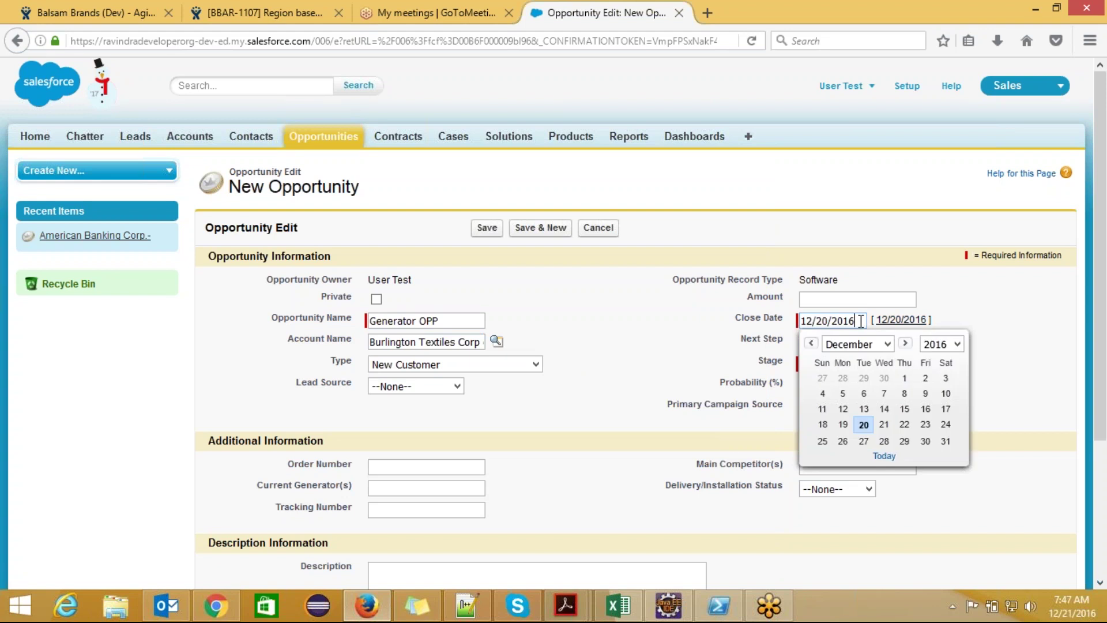
pyautogui.press('BackSpace')
pyautogui.write('7')
pyautogui.click(694, 388)
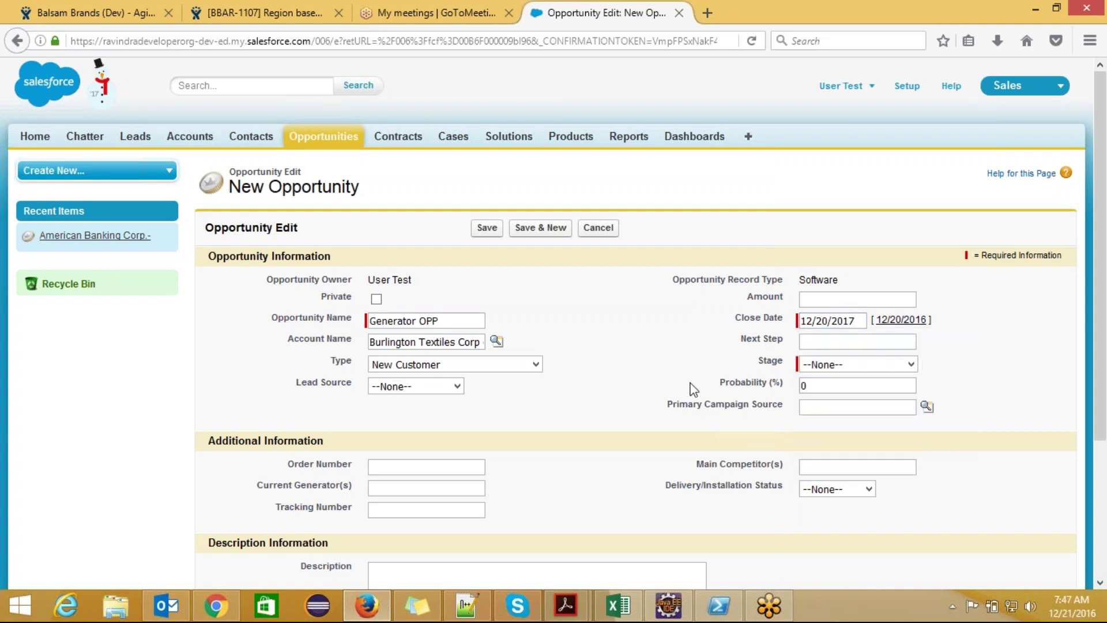
pyautogui.click(851, 365)
pyautogui.click(840, 396)
pyautogui.click(486, 227)
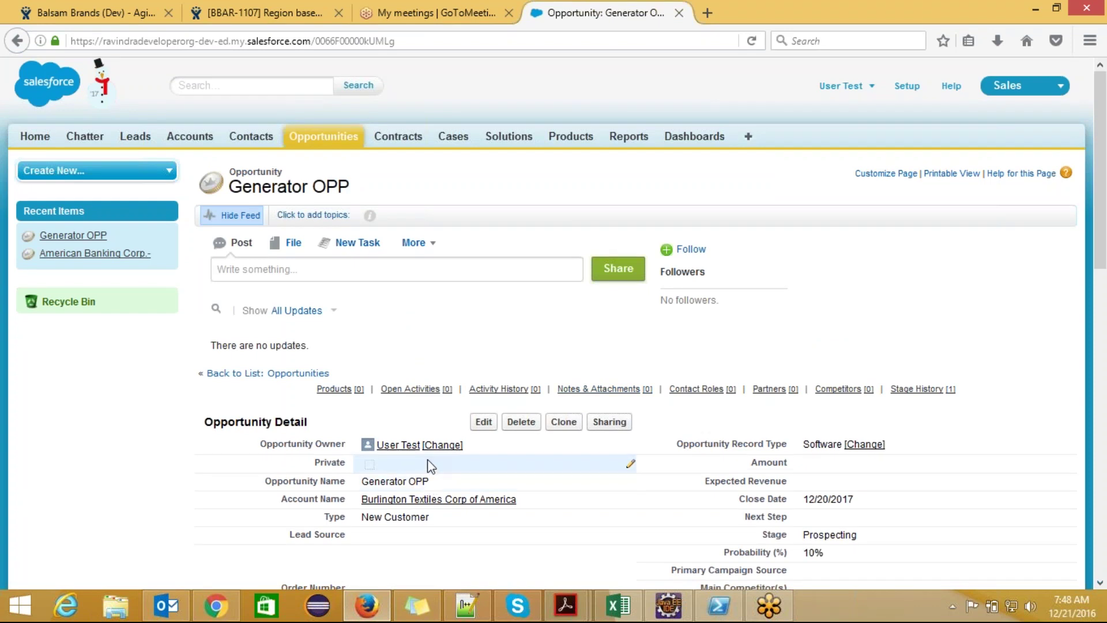
pyautogui.hotkey('alt', 'Tab')
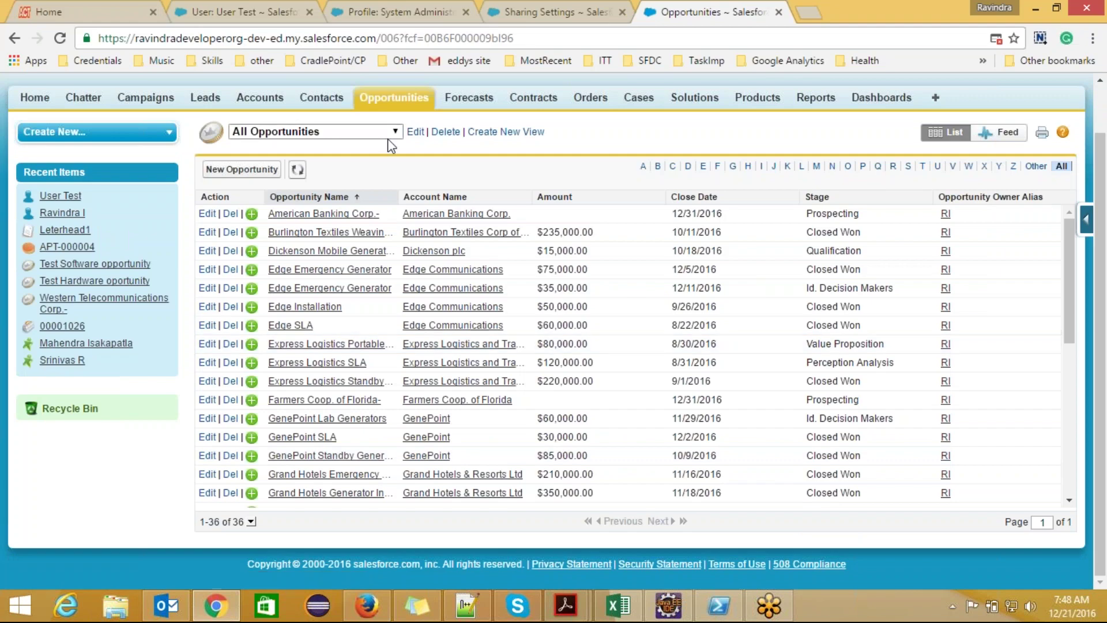
# - Reload All Opportunities to show 37 records, glance at the System Administrator profile, then return
pyautogui.click(408, 37)
pyautogui.press('Return')
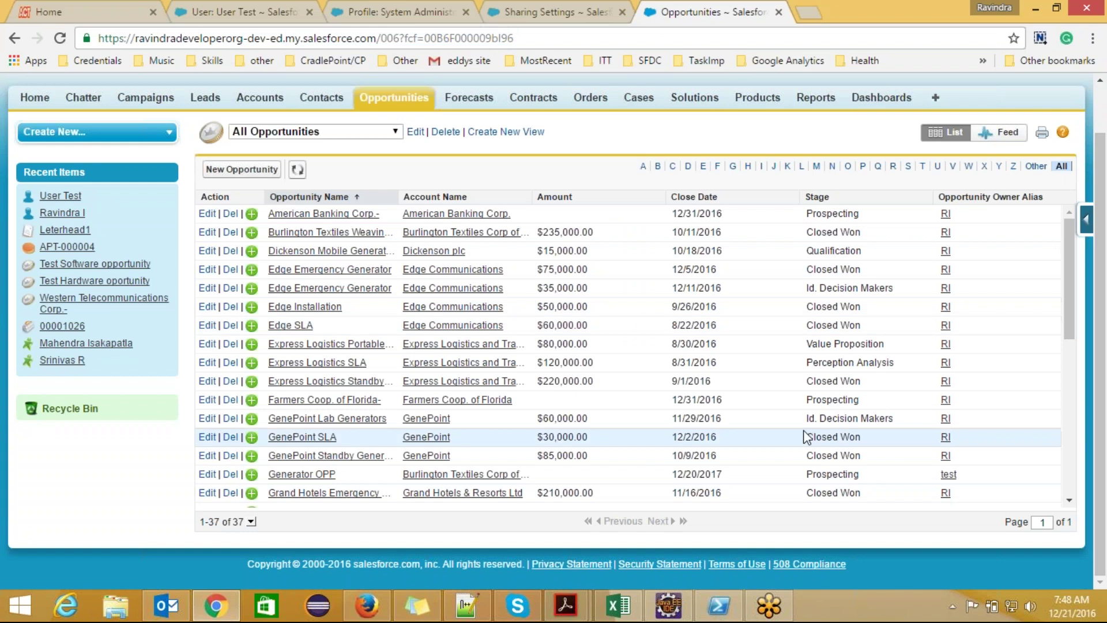
pyautogui.click(407, 17)
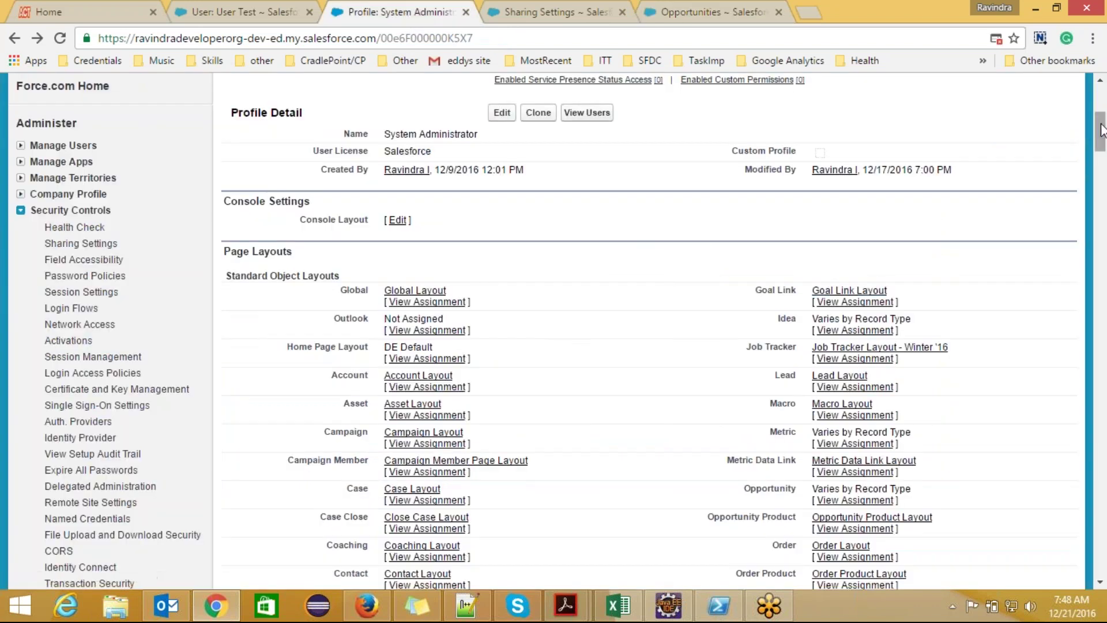
pyautogui.moveTo(1102, 139); pyautogui.dragTo(1098, 482)
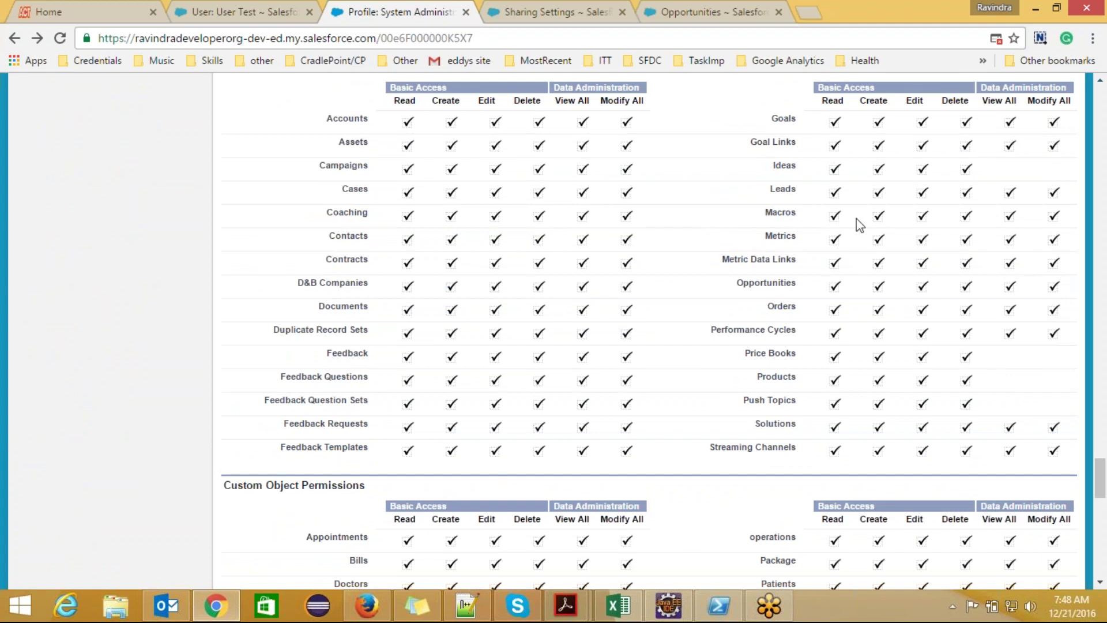
pyautogui.click(713, 12)
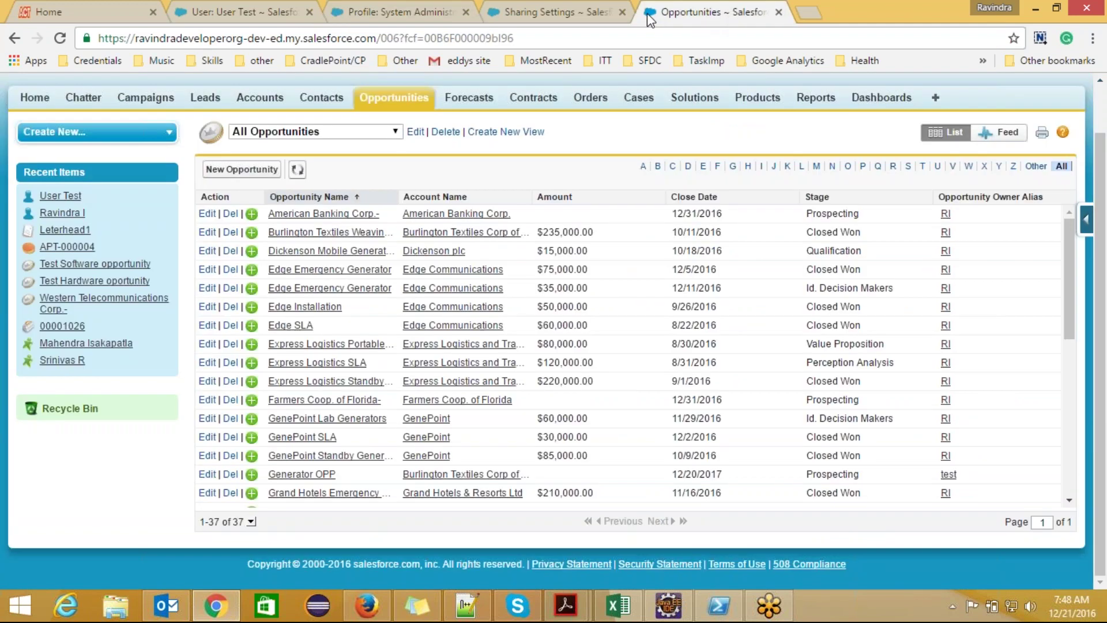
# - Open Generator OPP and set its Lead Source to Web
pyautogui.click(297, 474)
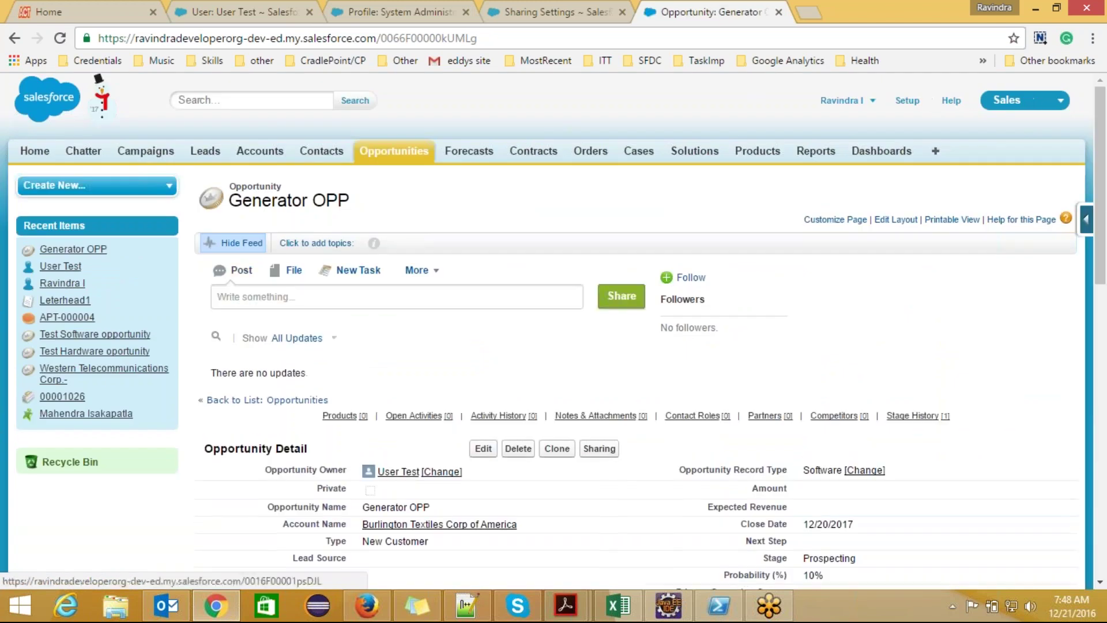
pyautogui.moveTo(1103, 191); pyautogui.dragTo(1103, 239)
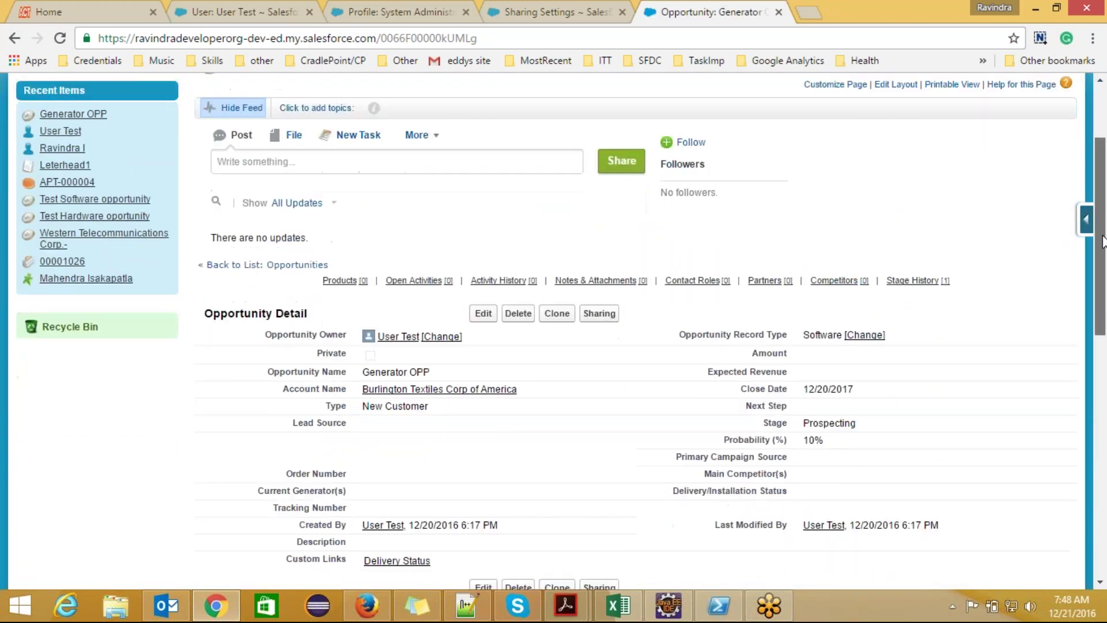
pyautogui.doubleClick(469, 419)
pyautogui.click(441, 425)
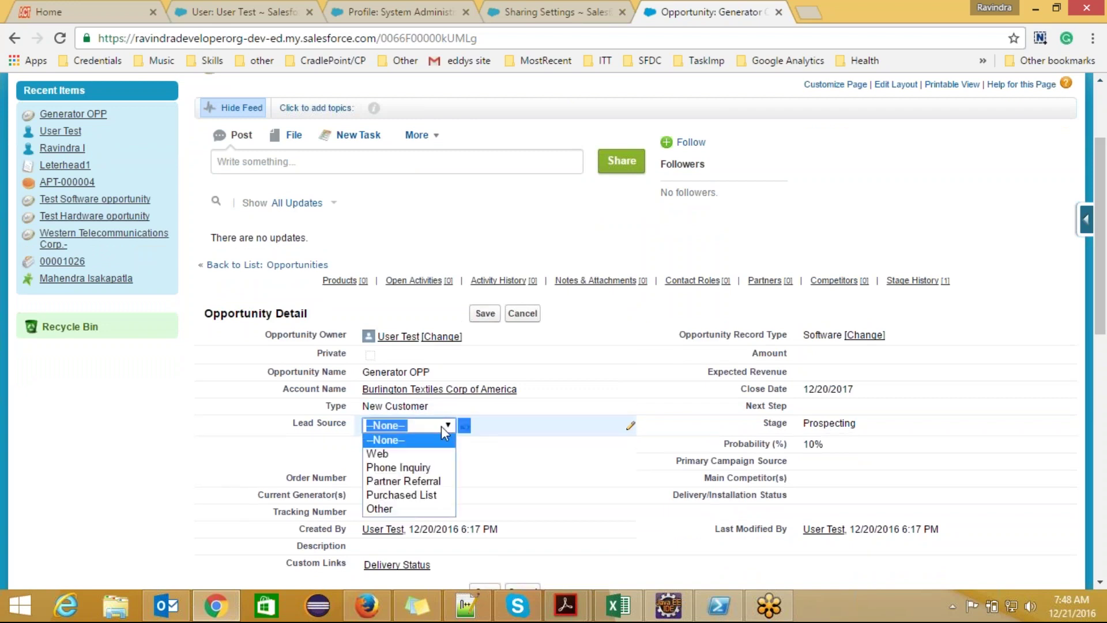
pyautogui.click(411, 456)
pyautogui.click(485, 313)
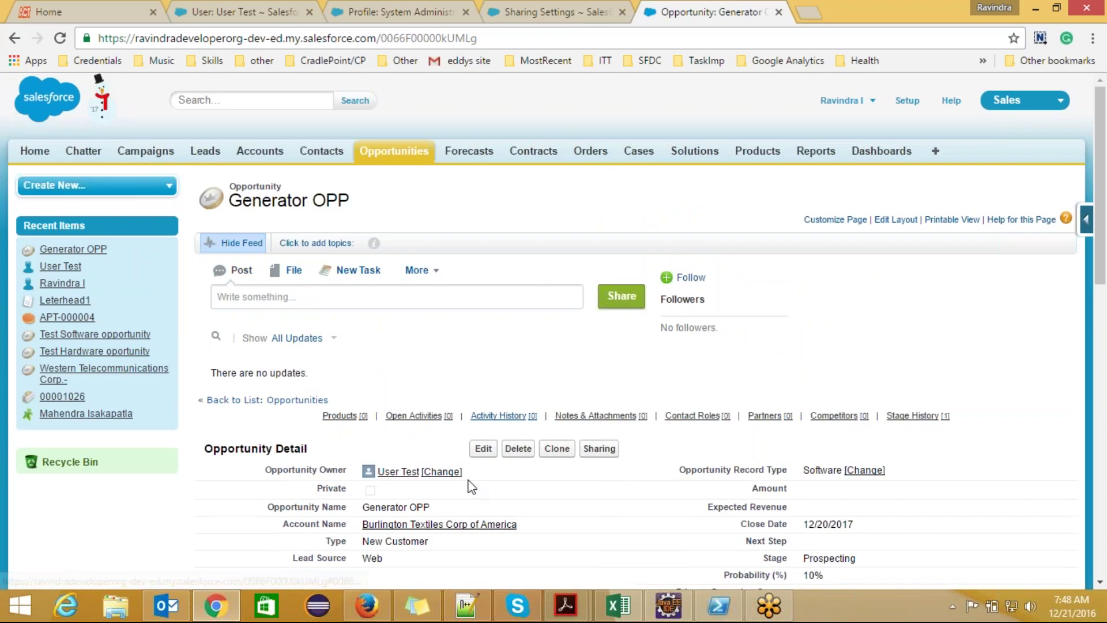
# - Reload Generator OPP as the test user to confirm Lead Source shows Web
pyautogui.click(369, 605)
pyautogui.click(419, 39)
pyautogui.press('Return')
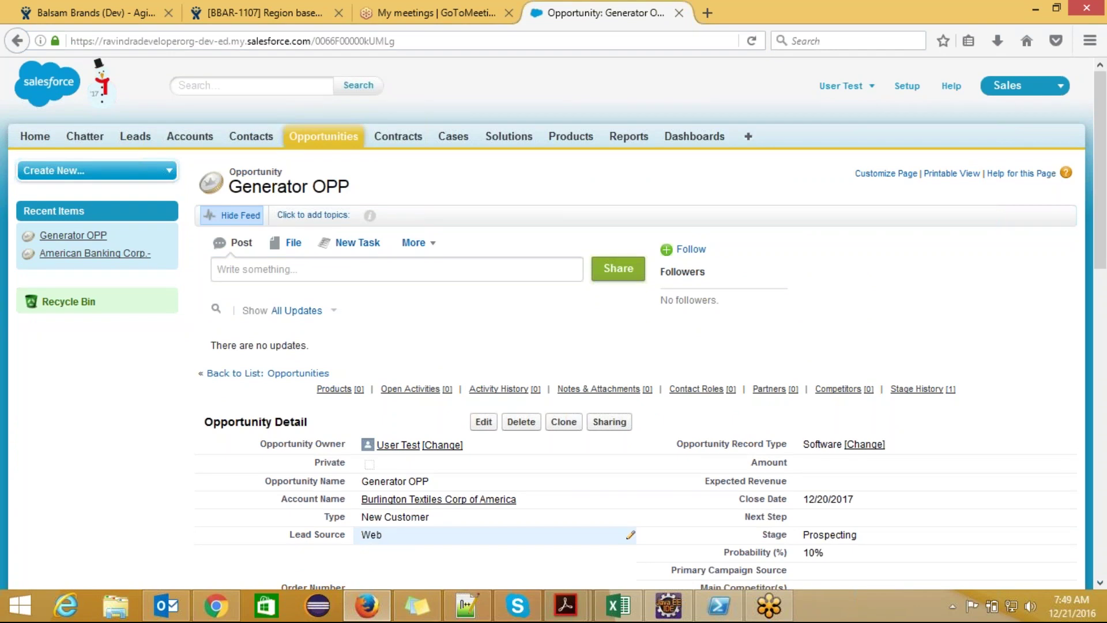
pyautogui.hotkey('alt', 'Tab')
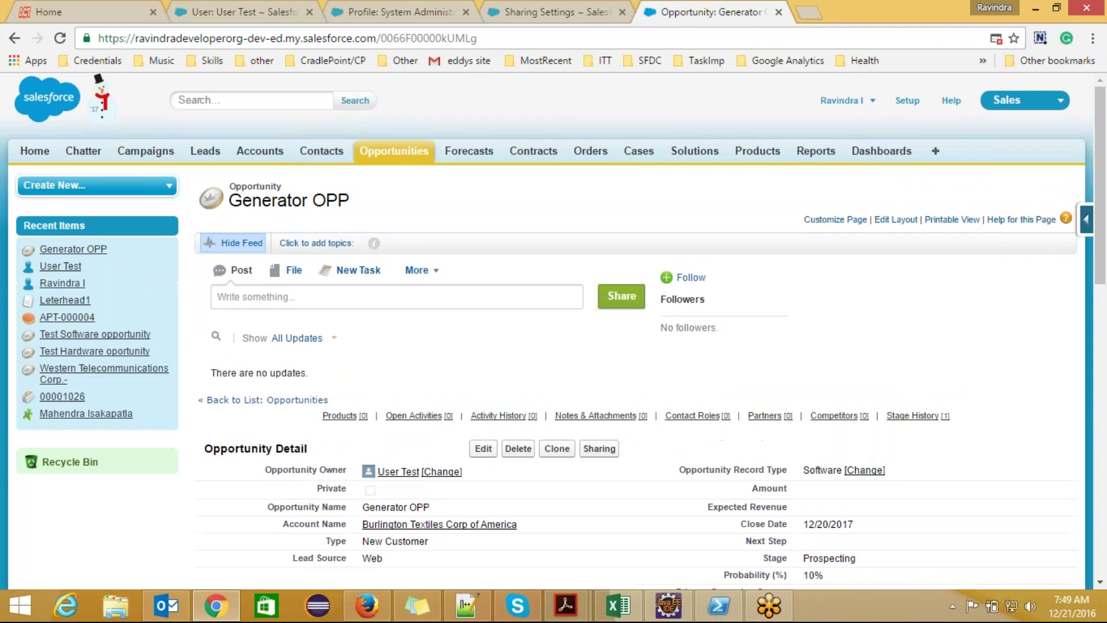
# - Review the Organization-Wide Defaults table on Sharing Settings, including Appointment's Controlled by Parent access
pyautogui.click(525, 18)
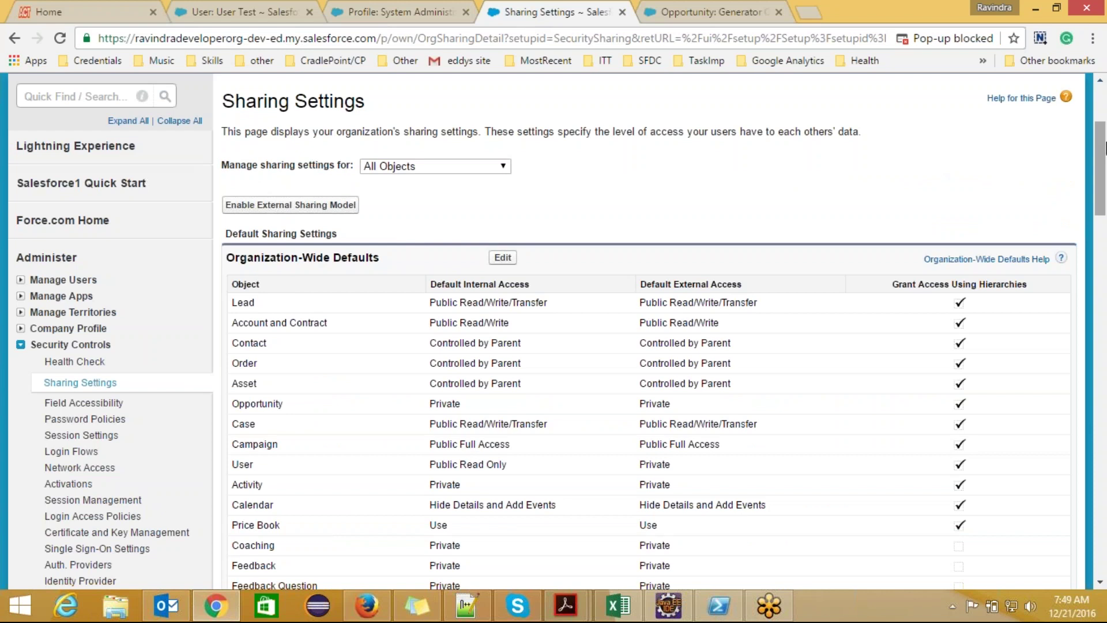
pyautogui.moveTo(1104, 147); pyautogui.dragTo(1105, 171)
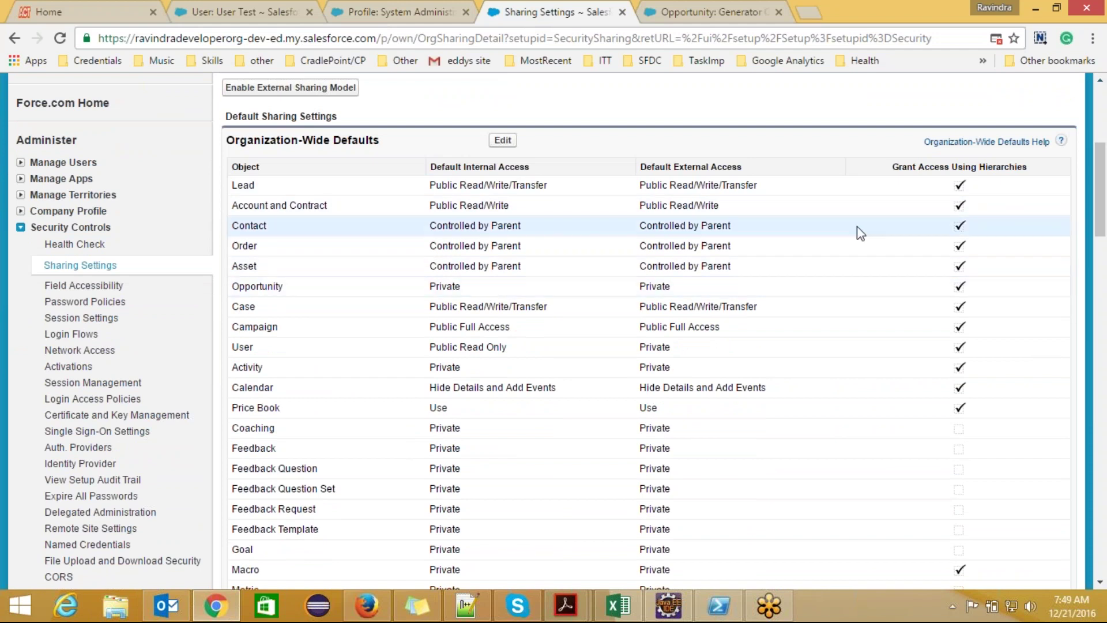
pyautogui.moveTo(1103, 194); pyautogui.dragTo(1104, 251)
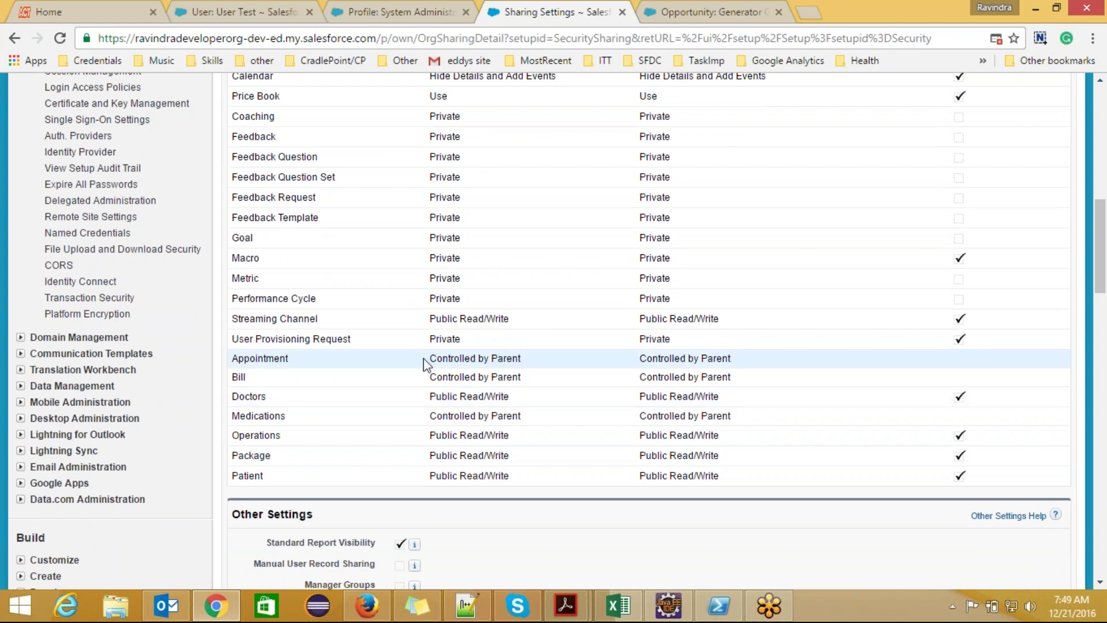
pyautogui.moveTo(433, 358); pyautogui.dragTo(523, 359)
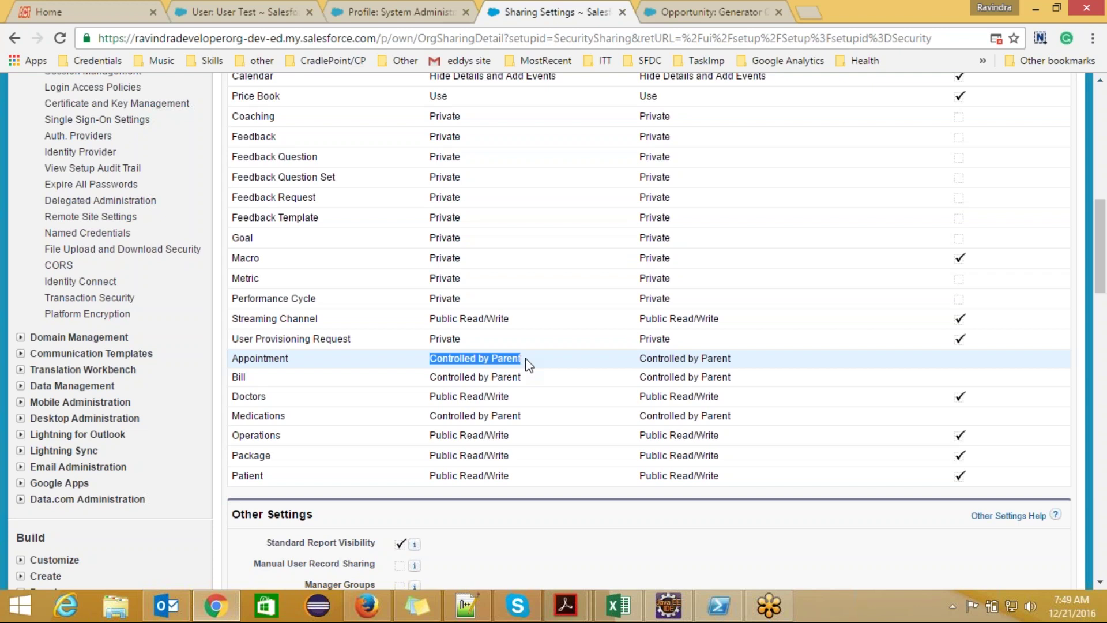
pyautogui.click(525, 364)
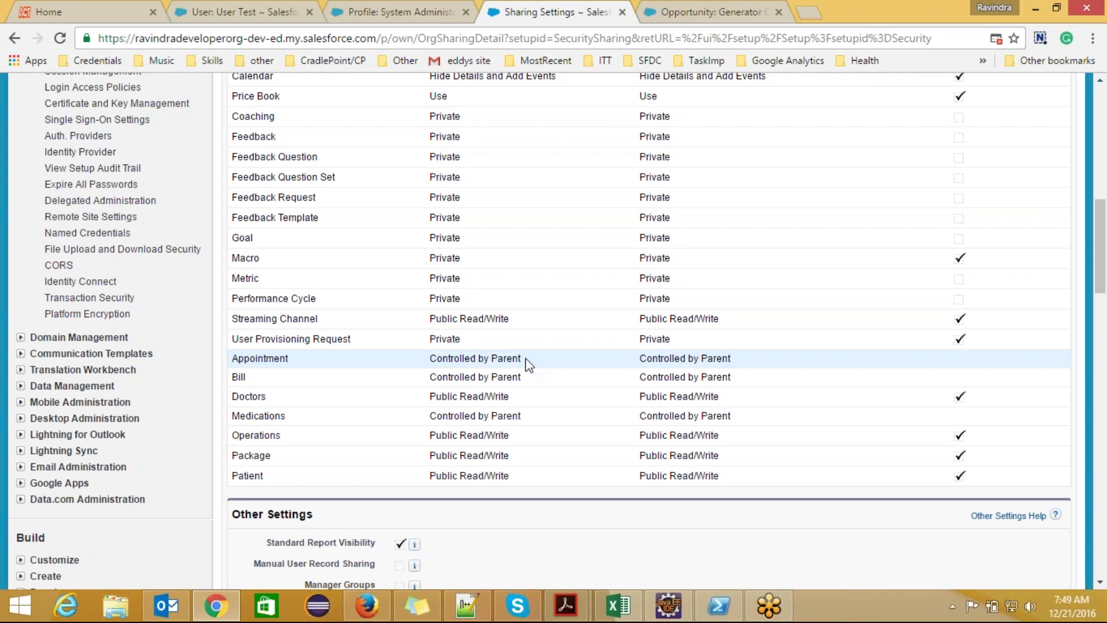
pyautogui.moveTo(524, 358); pyautogui.dragTo(433, 355)
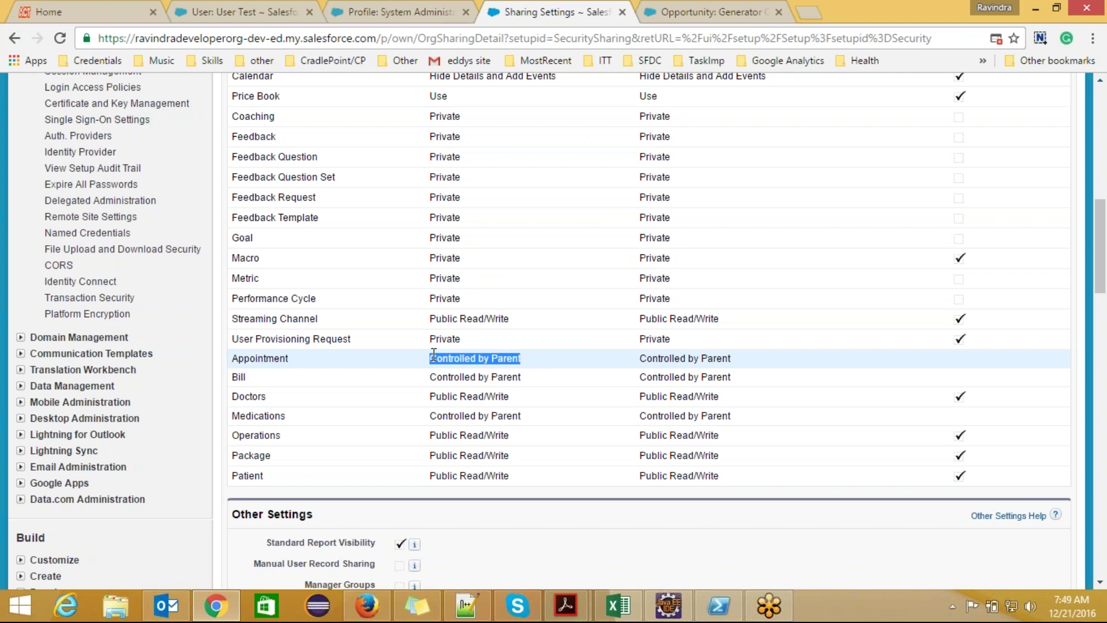
pyautogui.click(538, 365)
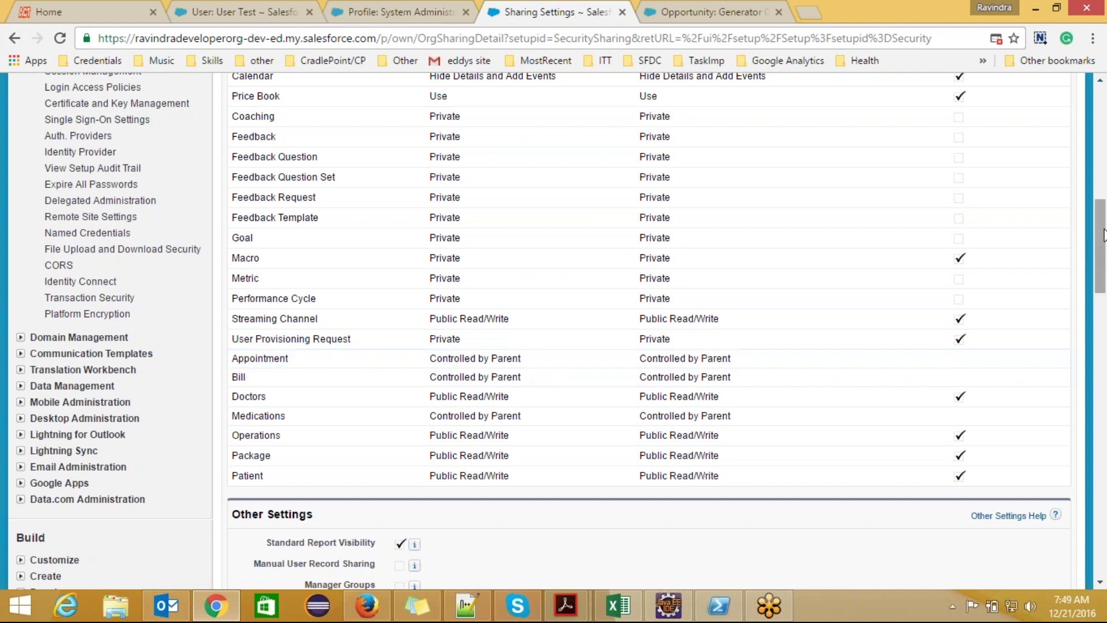
pyautogui.moveTo(1102, 234); pyautogui.dragTo(1102, 221)
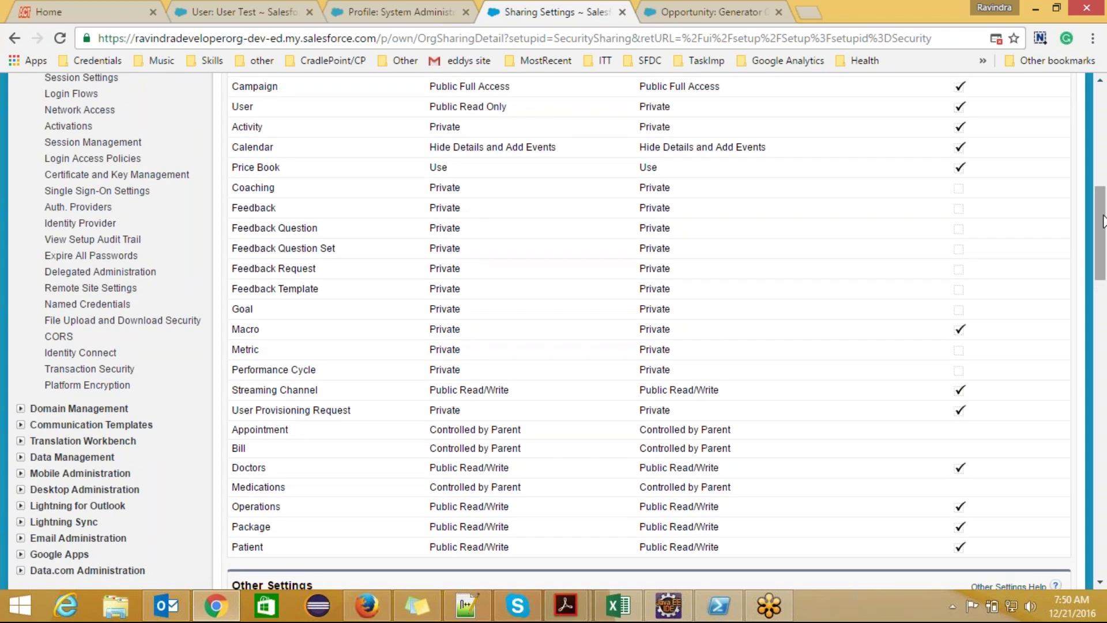
pyautogui.moveTo(1102, 221); pyautogui.dragTo(1103, 182)
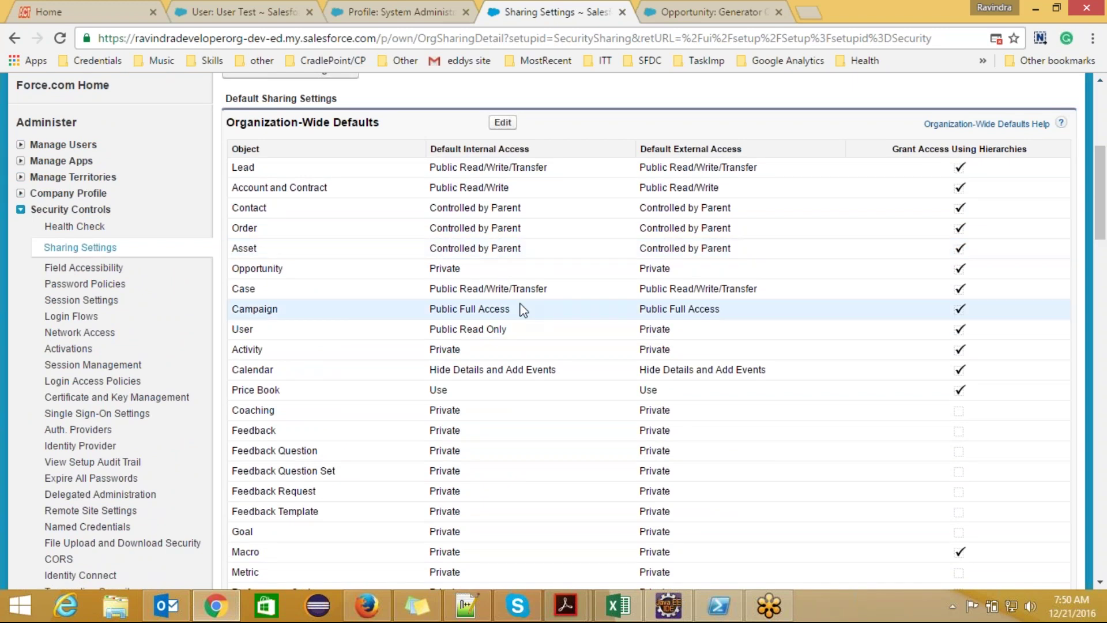
# - Add indented note lines 'Public read only' and 'publi read/write', then return to Salesforce
pyautogui.click(482, 611)
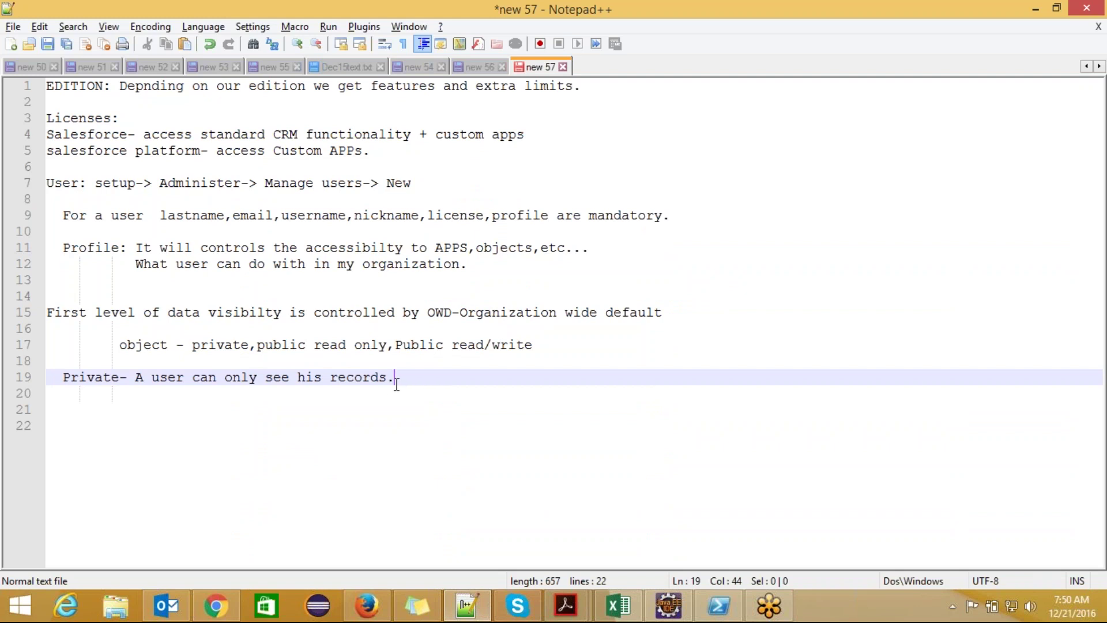
pyautogui.press('Return')
pyautogui.press('Right')
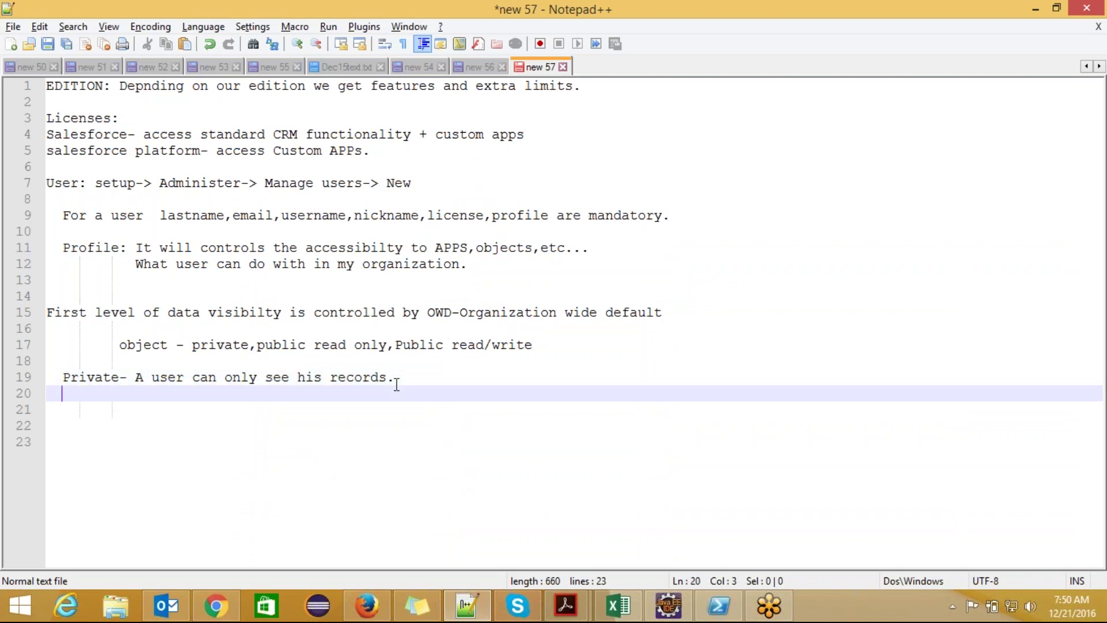
pyautogui.write('P')
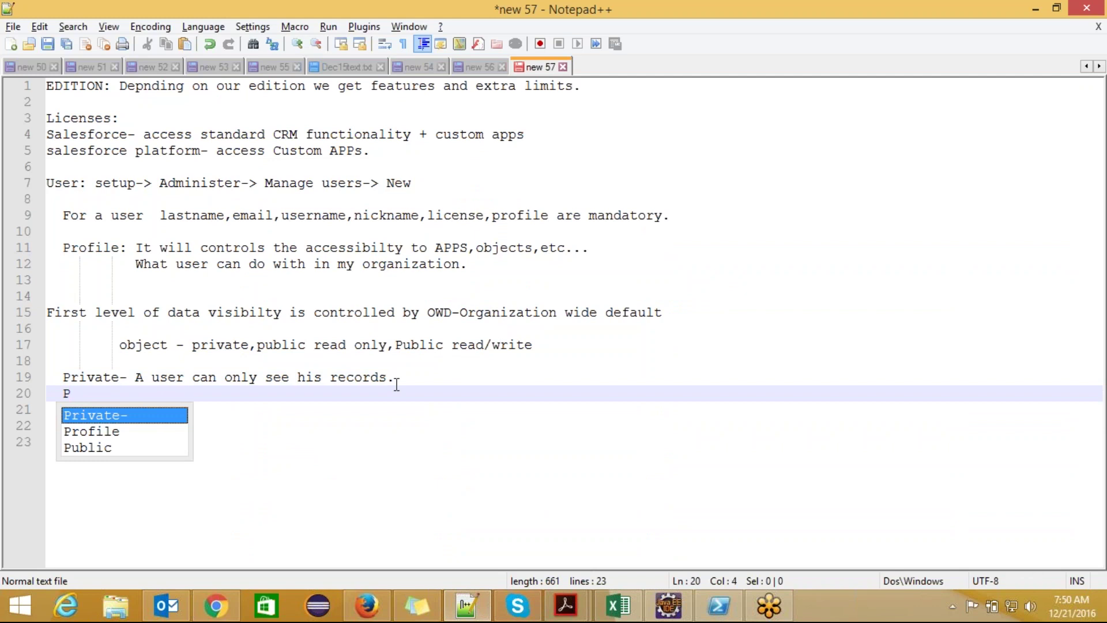
pyautogui.write('ublic ')
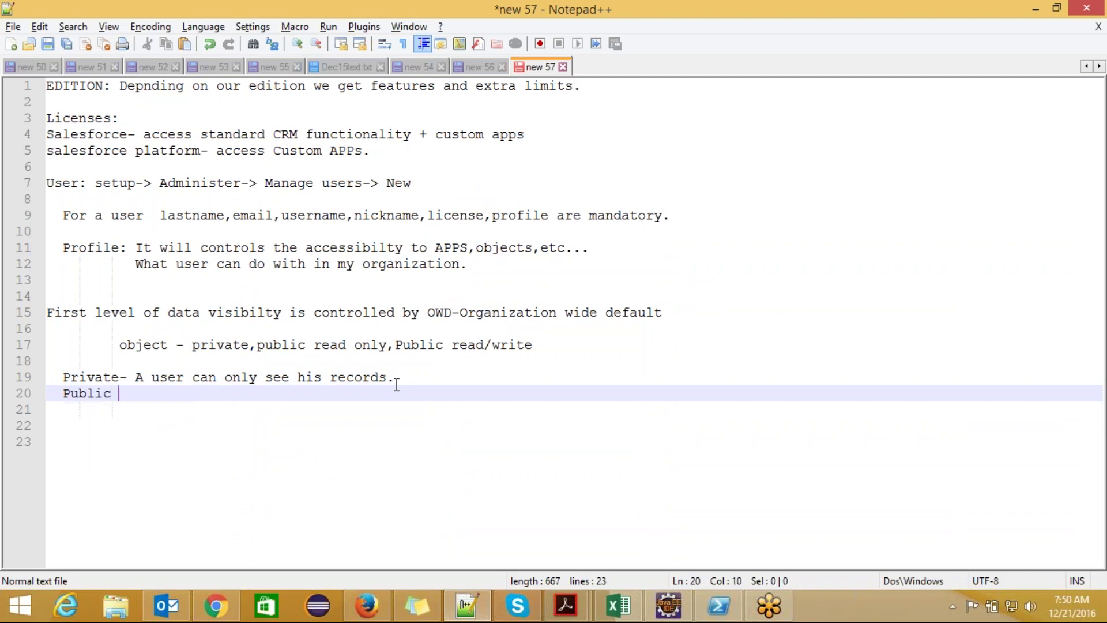
pyautogui.write('read')
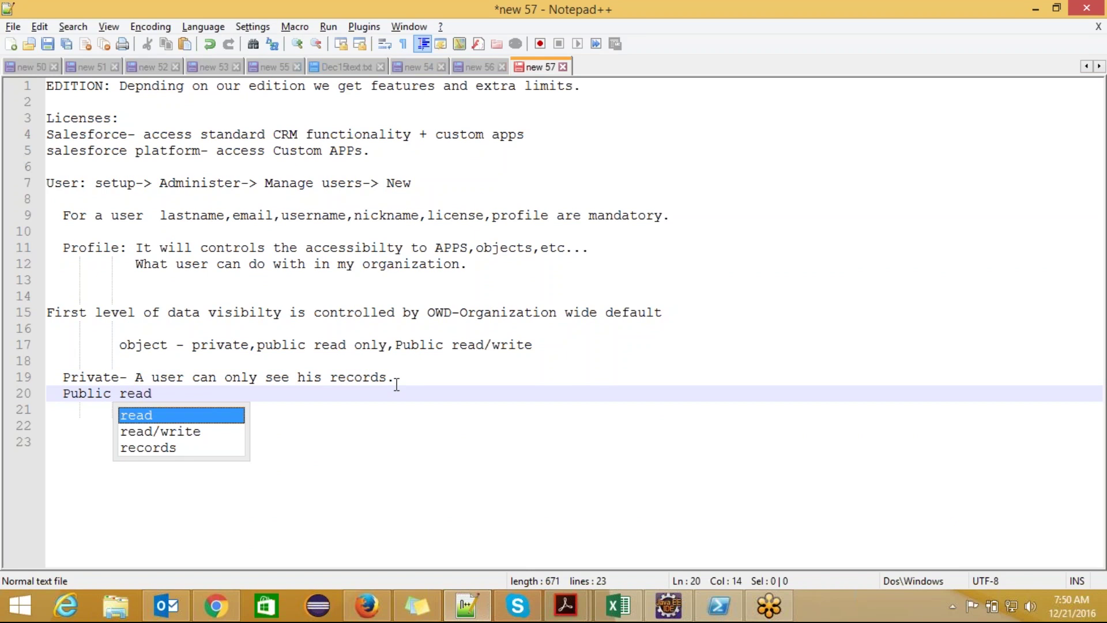
pyautogui.write(' only')
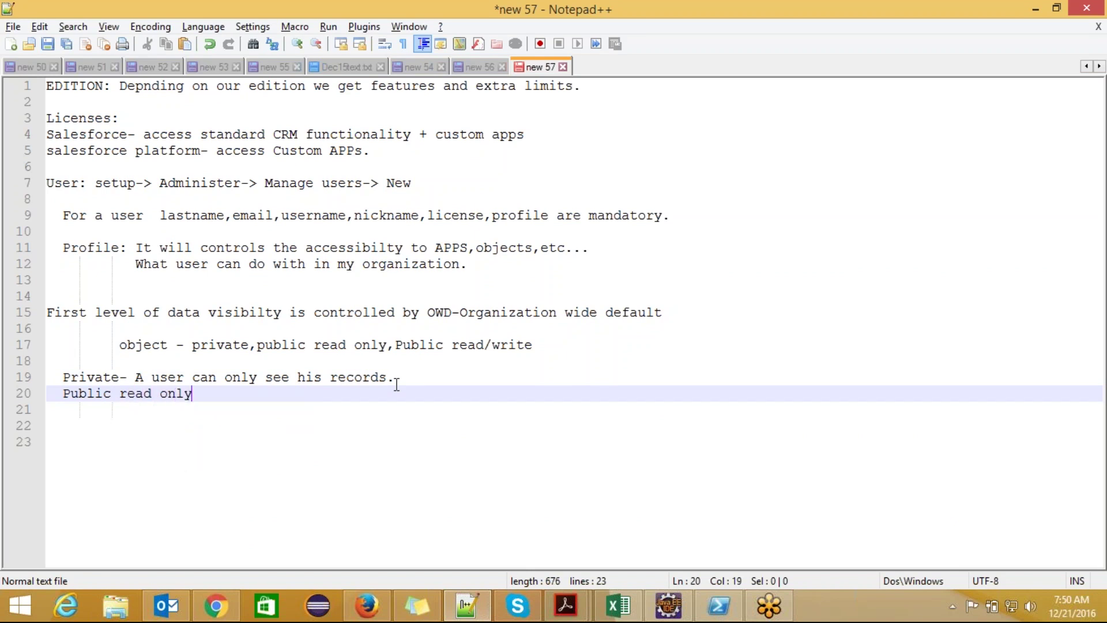
pyautogui.press('Return')
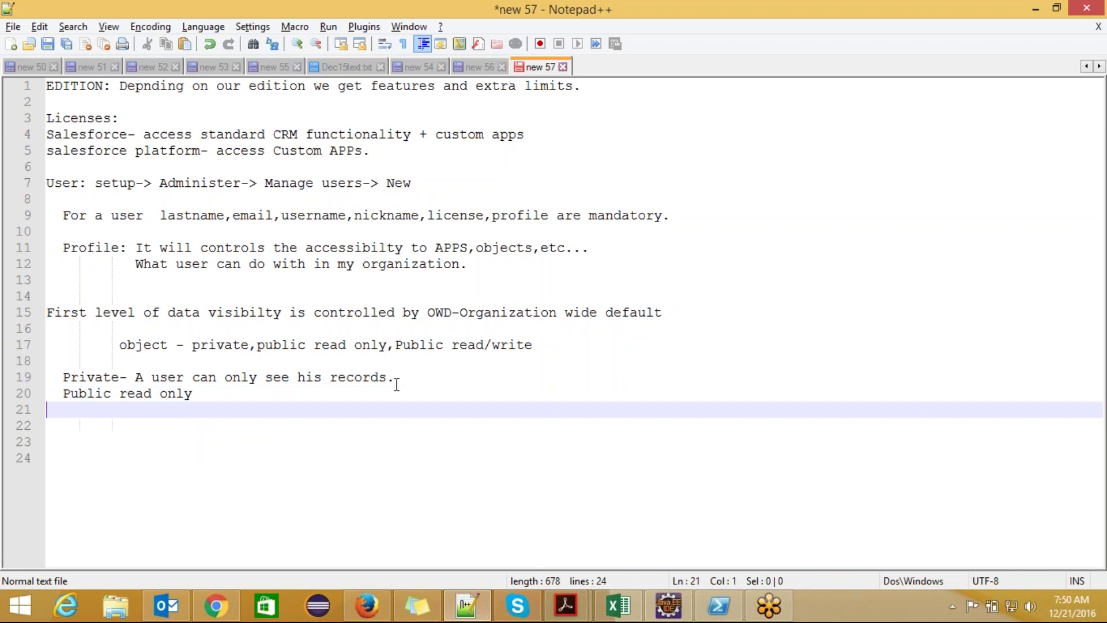
pyautogui.write('p')
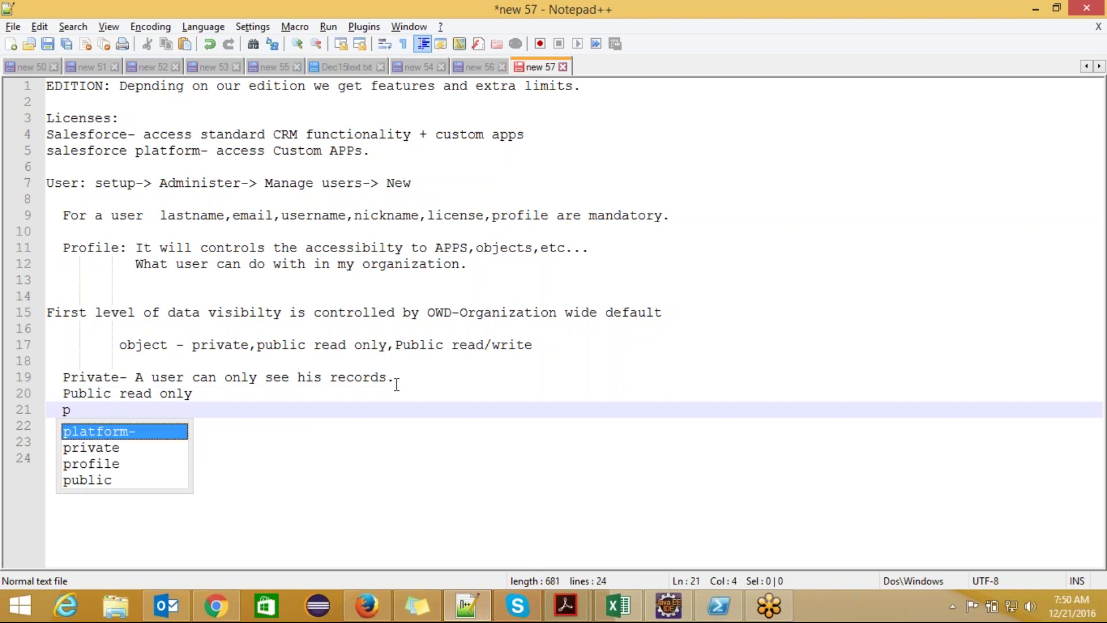
pyautogui.write('ubli re')
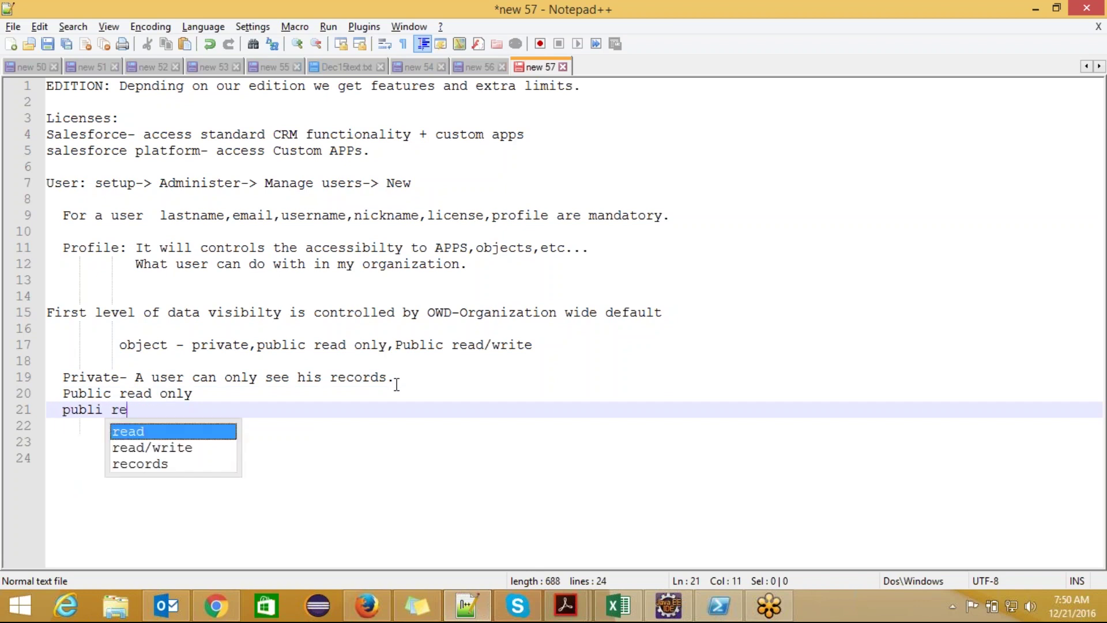
pyautogui.write('ad/write')
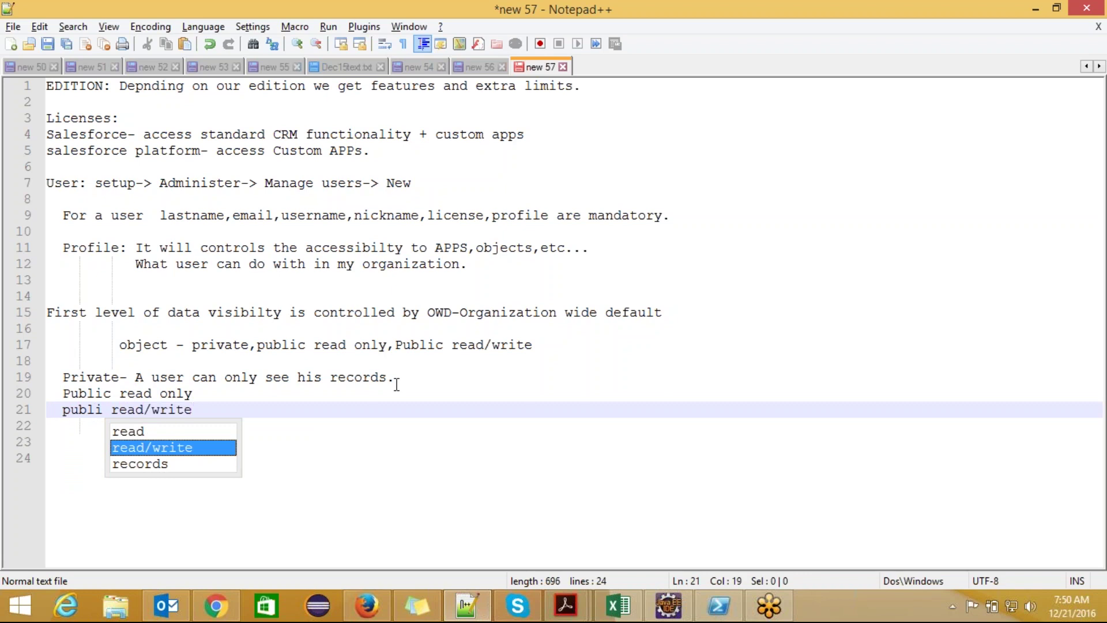
pyautogui.press('Up')
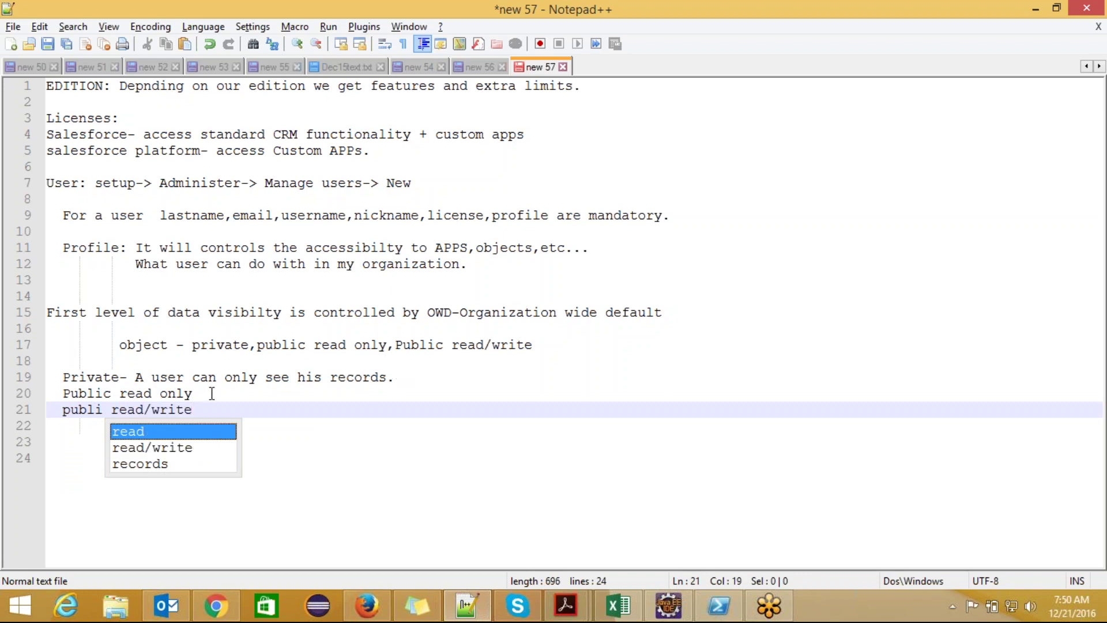
pyautogui.click(212, 394)
pyautogui.hotkey('alt', 'Tab')
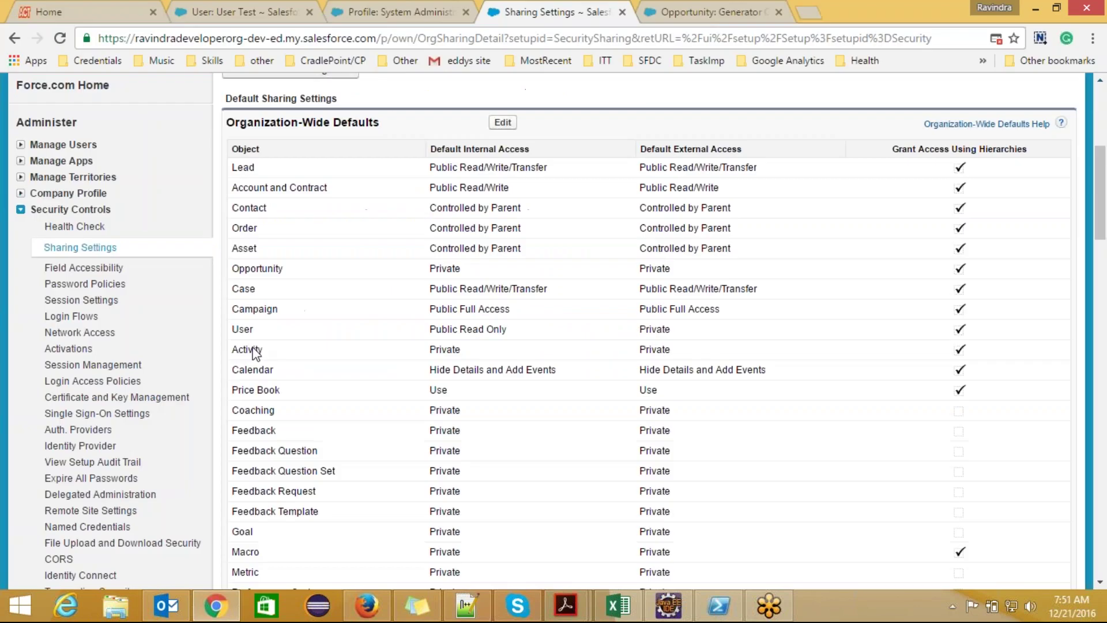
# - Change the Opportunity default internal access to Public Read Only, save, and confirm the sharing recalculation
pyautogui.click(503, 122)
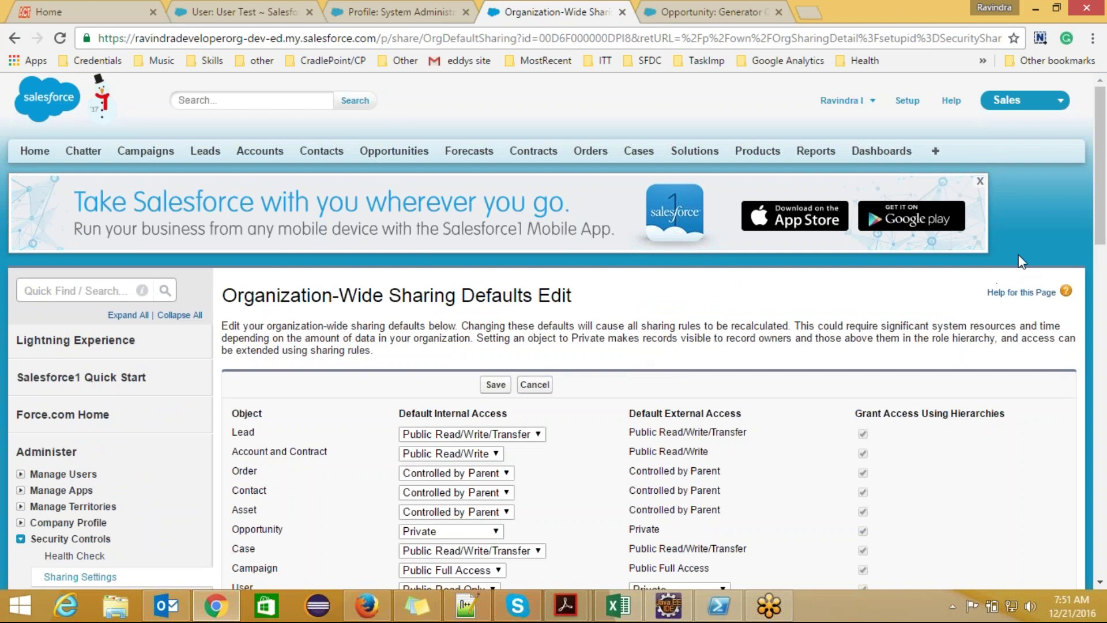
pyautogui.moveTo(1104, 230); pyautogui.dragTo(1104, 305)
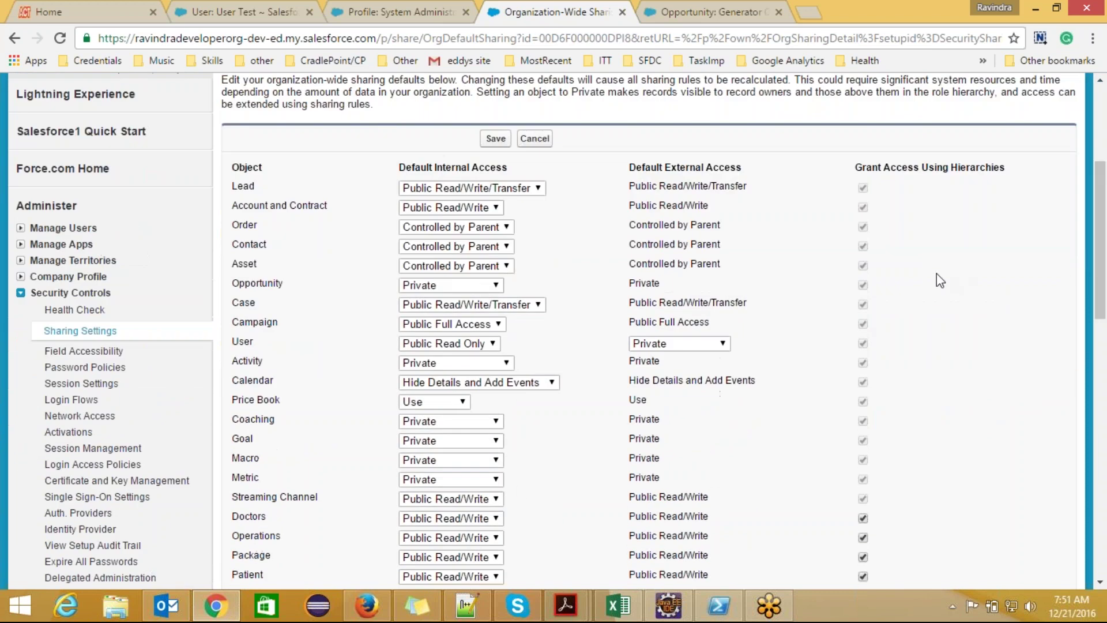
pyautogui.click(500, 284)
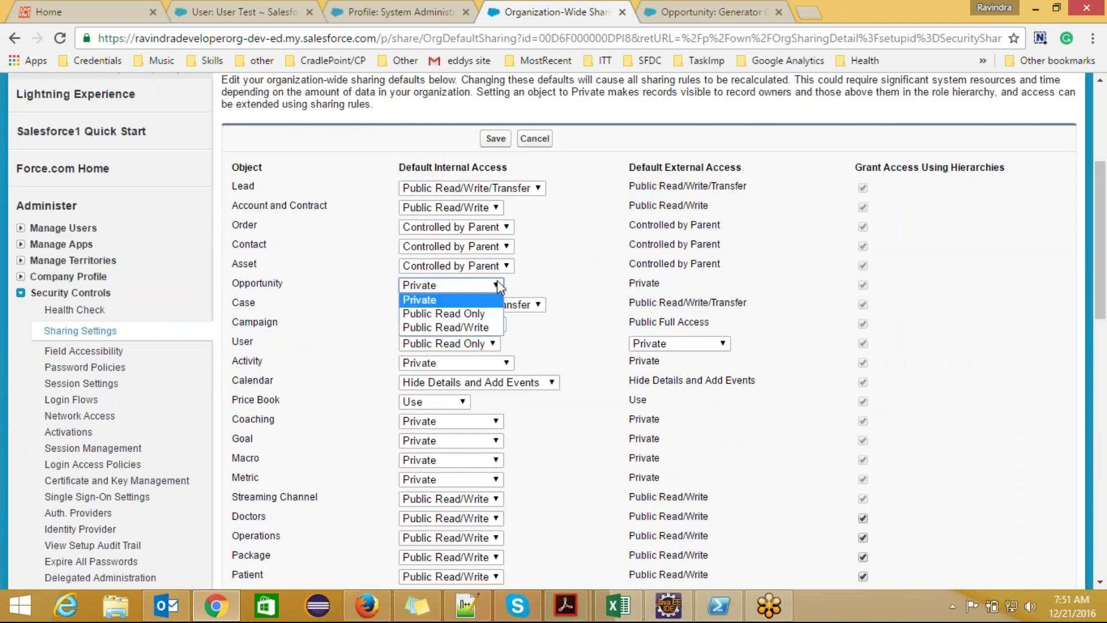
pyautogui.click(444, 312)
pyautogui.click(495, 139)
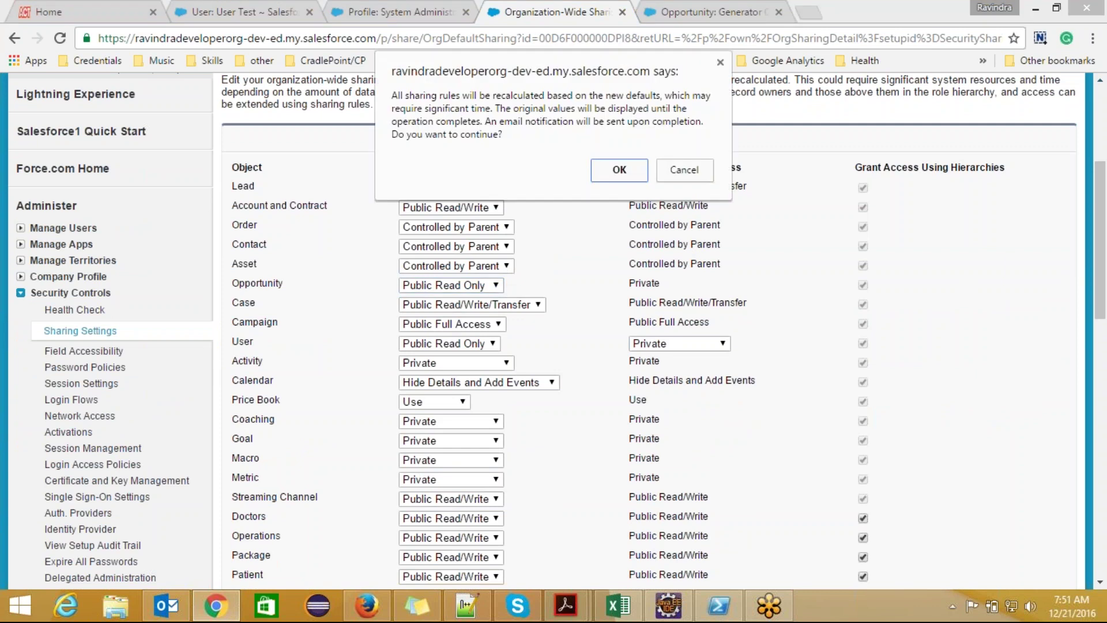
pyautogui.click(609, 172)
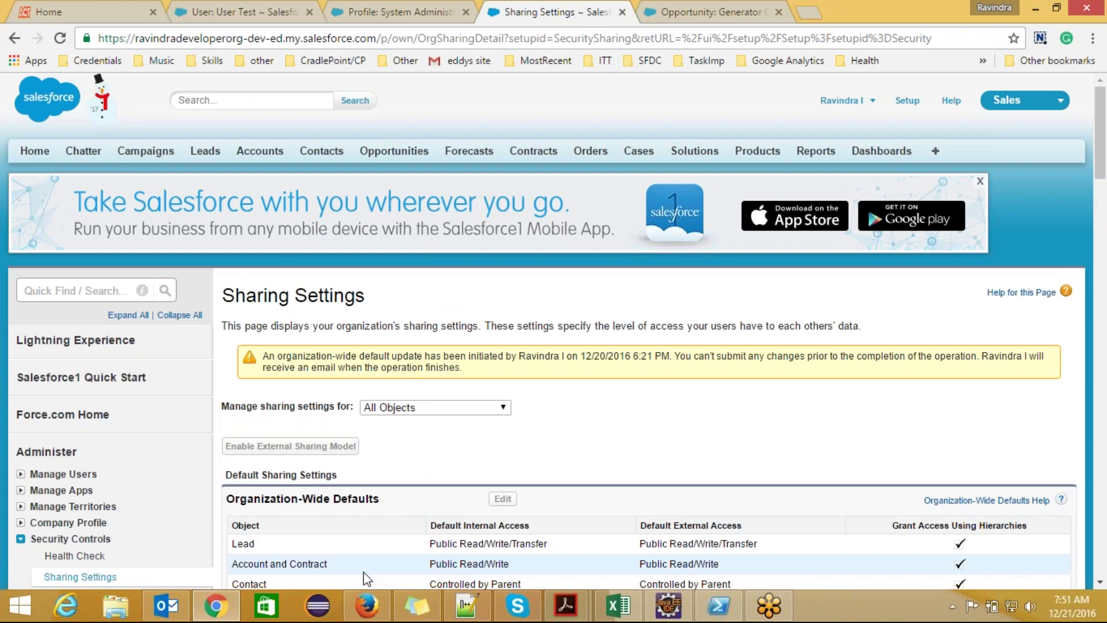
pyautogui.click(381, 616)
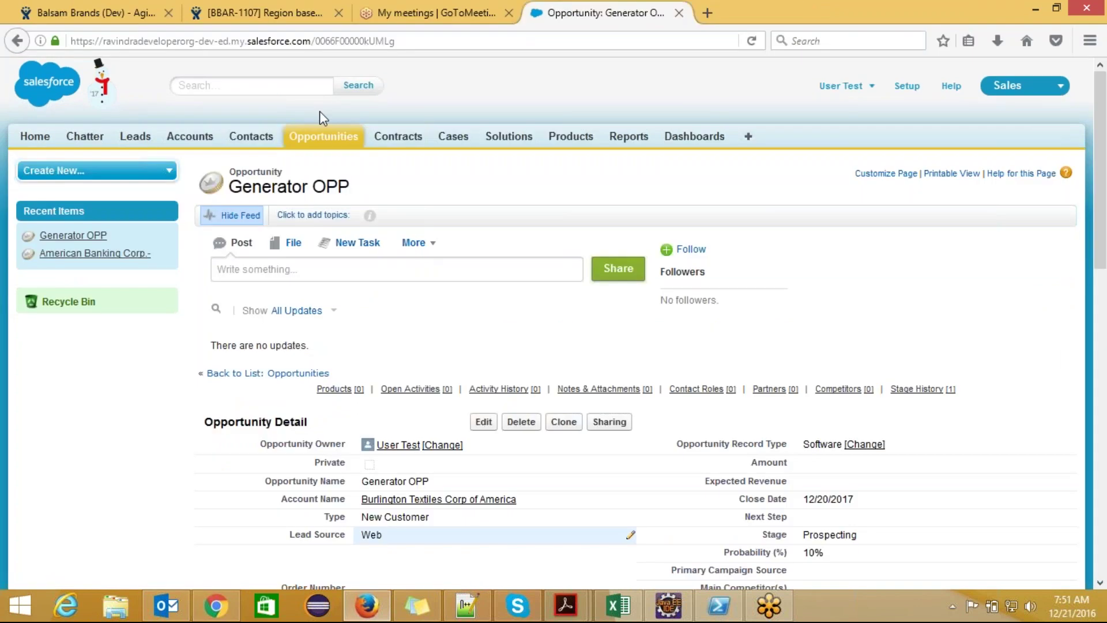
pyautogui.click(314, 147)
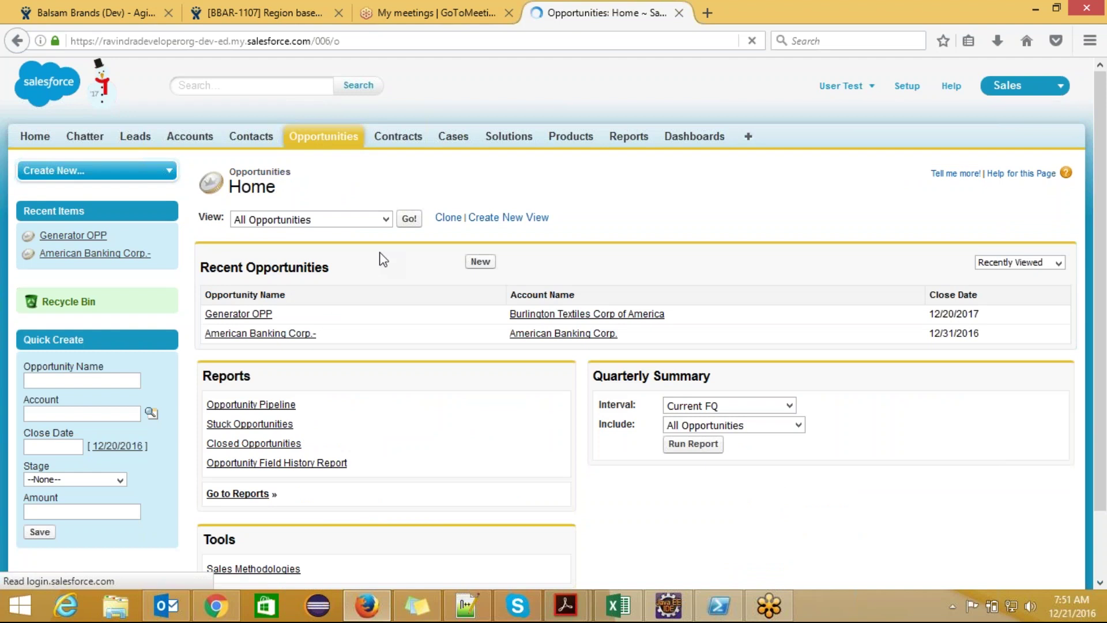
pyautogui.click(410, 219)
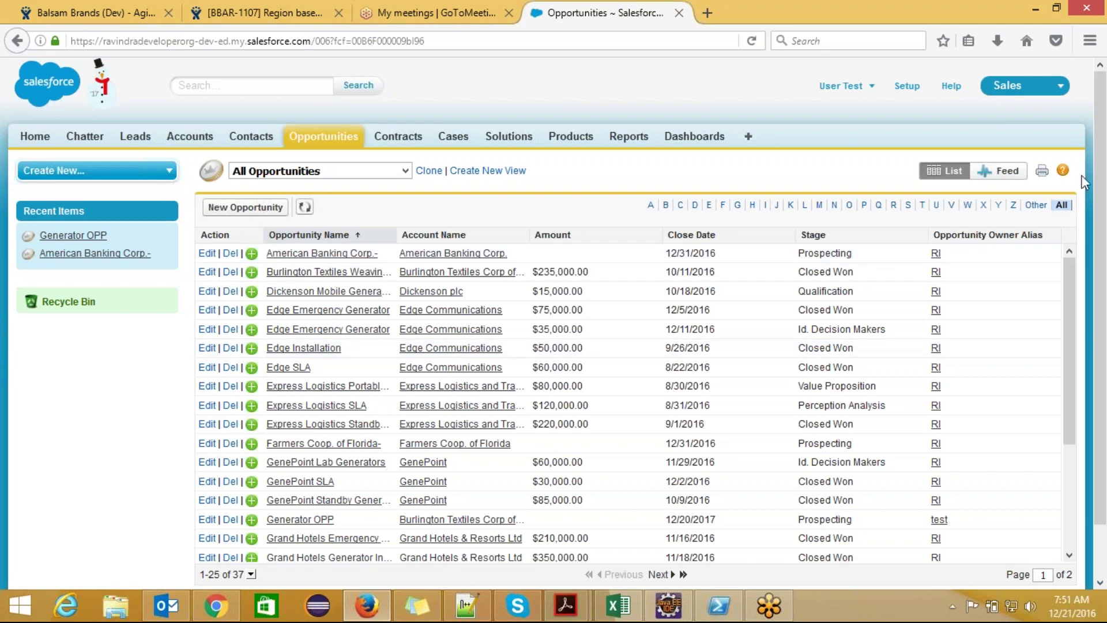
pyautogui.scroll(-2, 1103, 167)
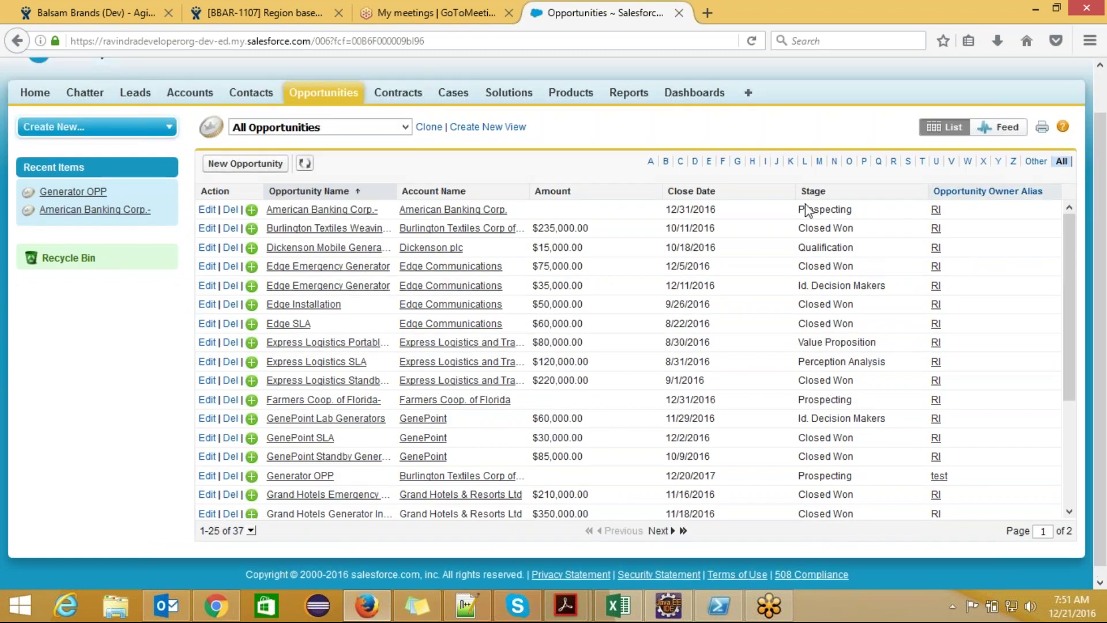
pyautogui.click(338, 212)
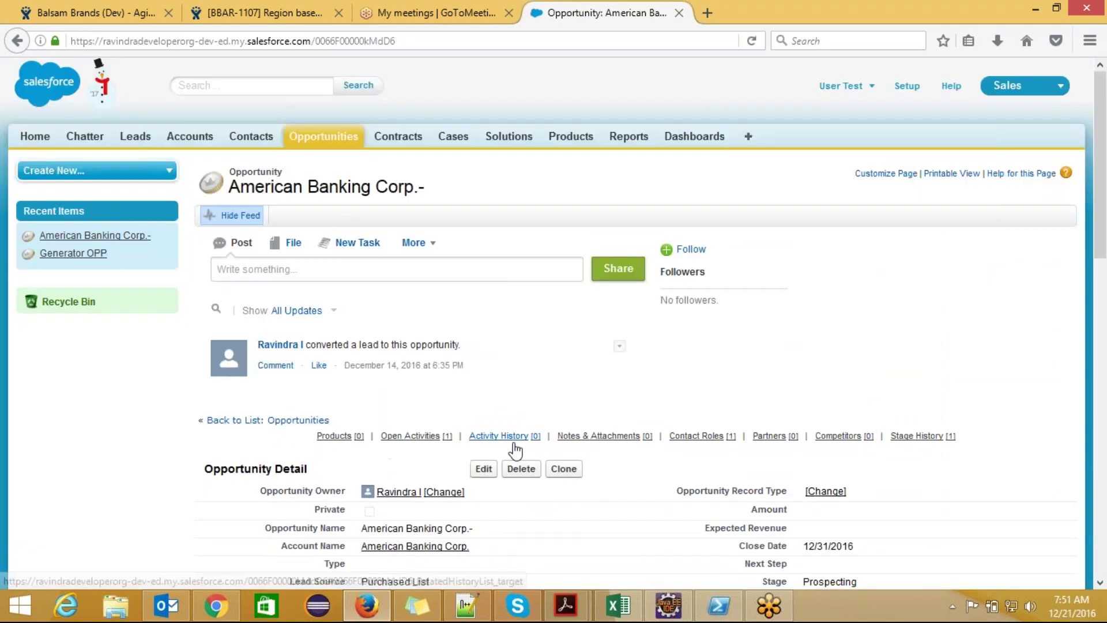
pyautogui.scroll(-3, 544, 339)
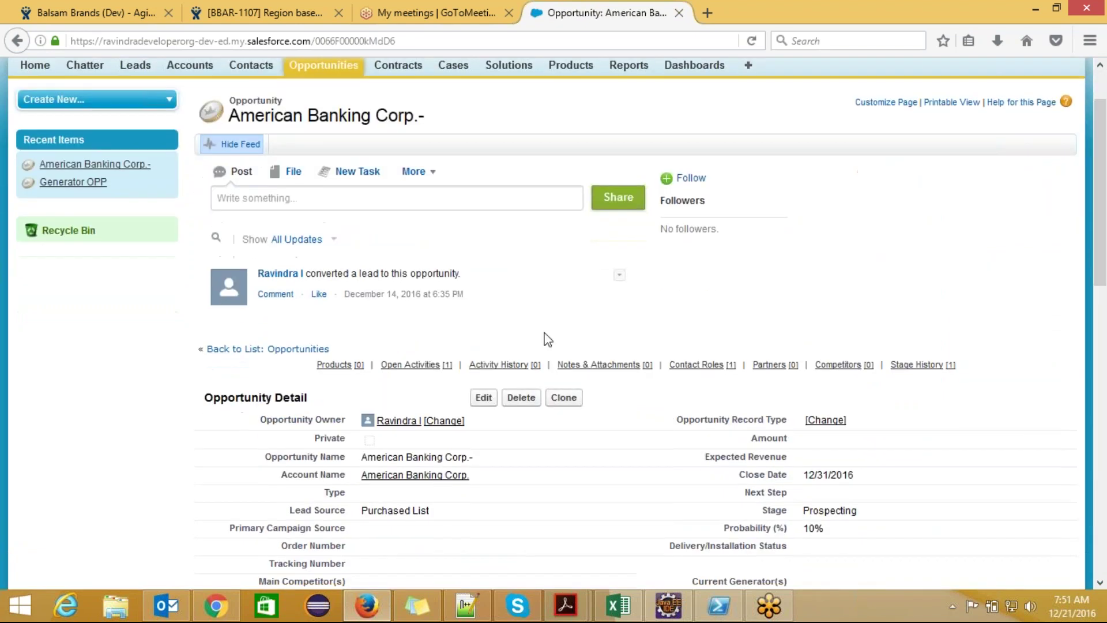
pyautogui.doubleClick(470, 516)
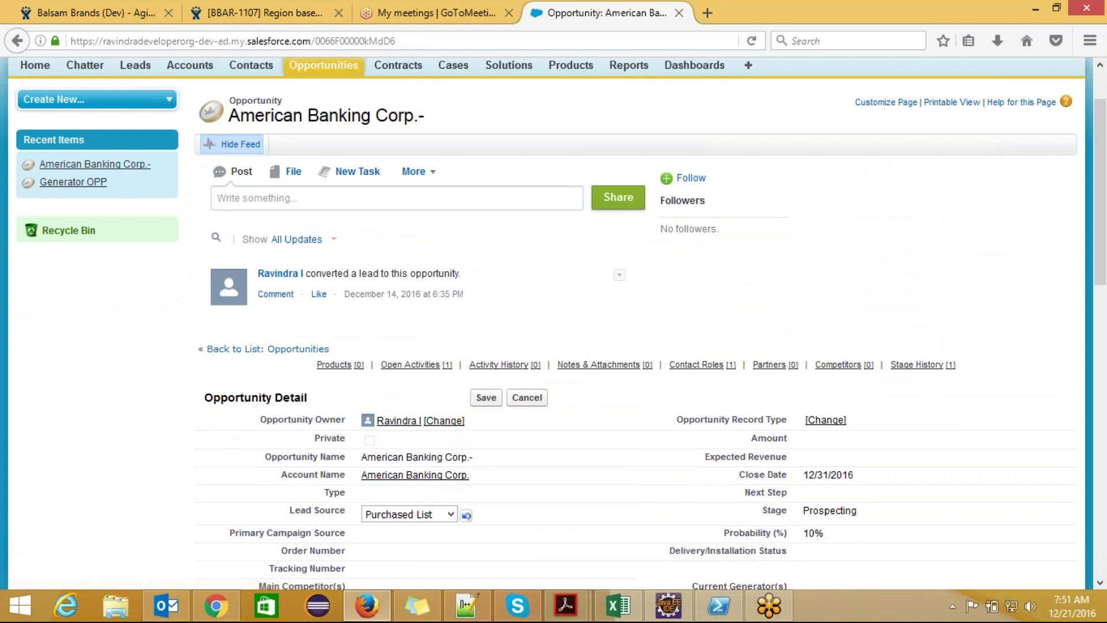
pyautogui.click(16, 43)
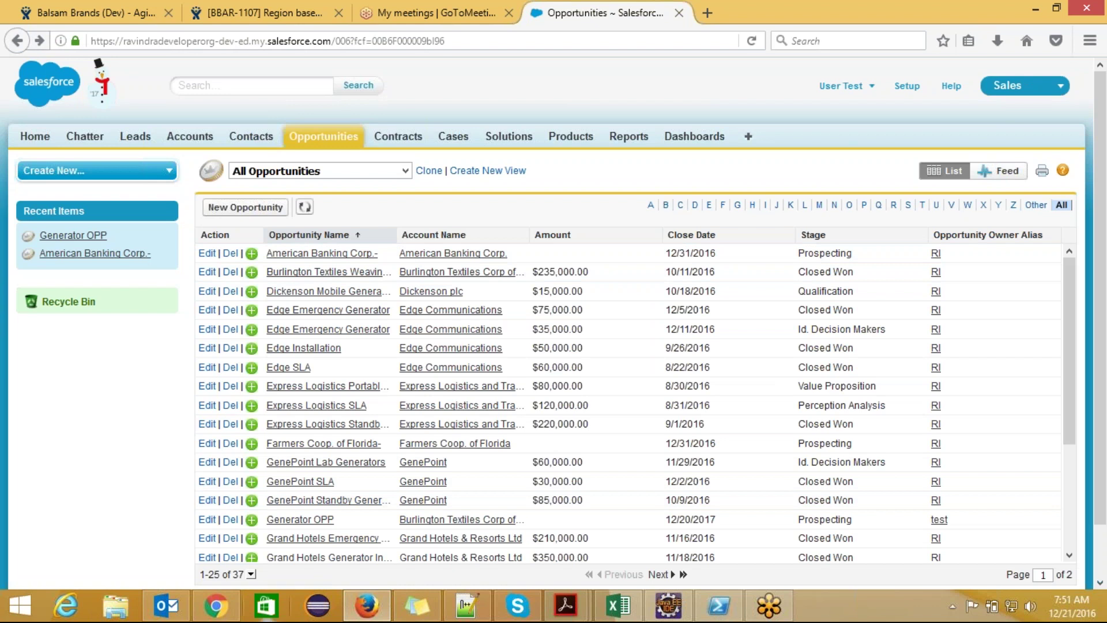
pyautogui.click(237, 594)
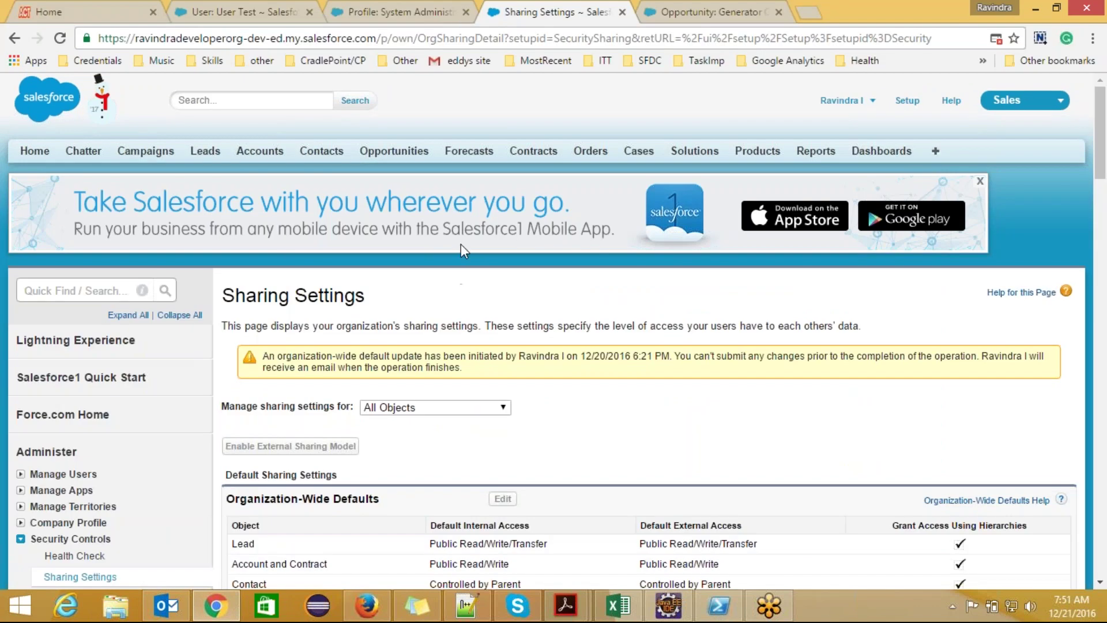
# - Check the test user's details for their profile and open the Profiles list in a new tab
pyautogui.click(402, 12)
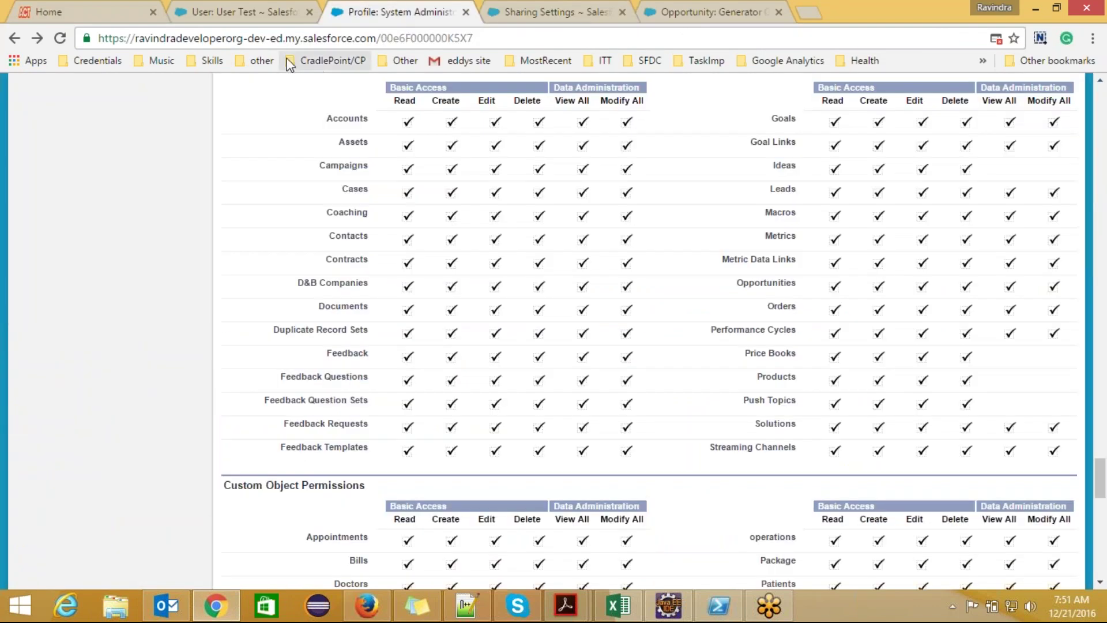
pyautogui.click(275, 10)
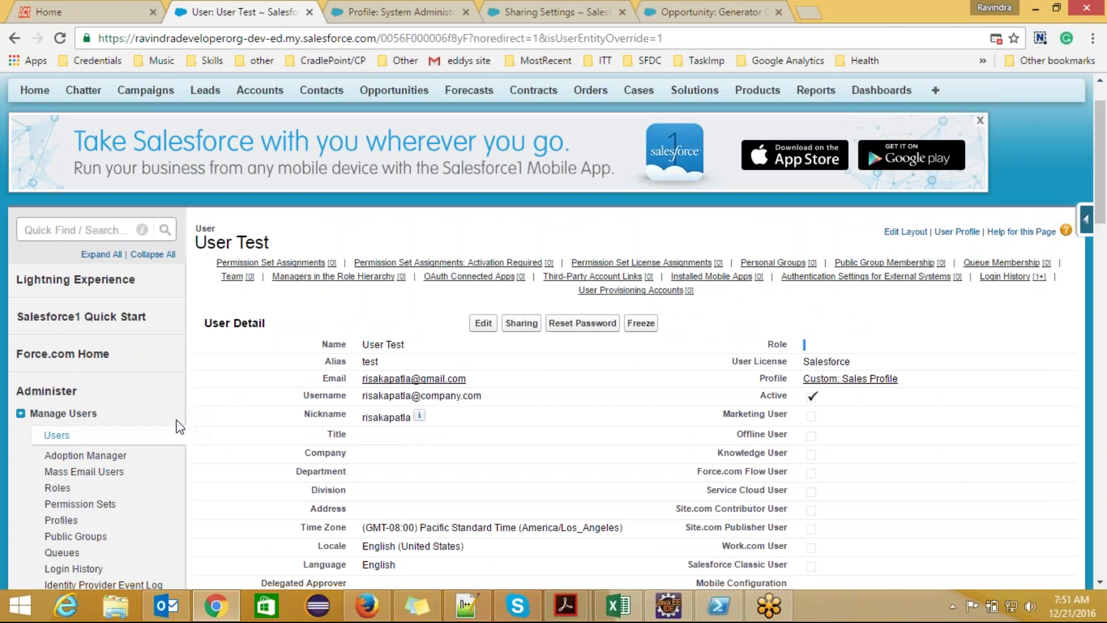
pyautogui.scroll(-2, 173, 430)
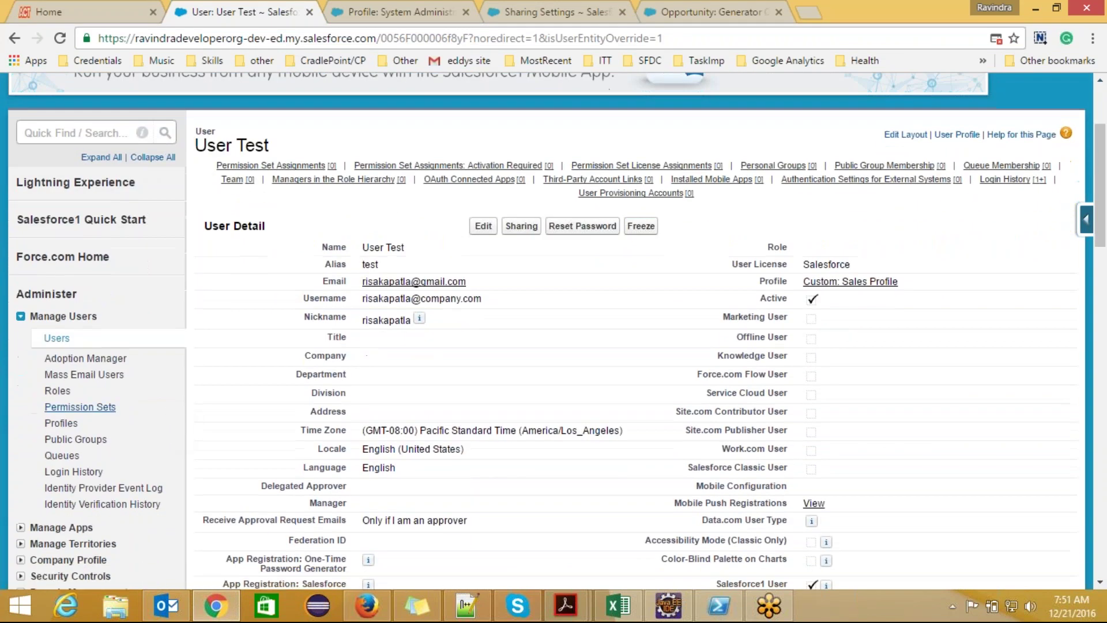
pyautogui.keyDown('ctrl'); pyautogui.click(61, 423); pyautogui.keyUp('ctrl')
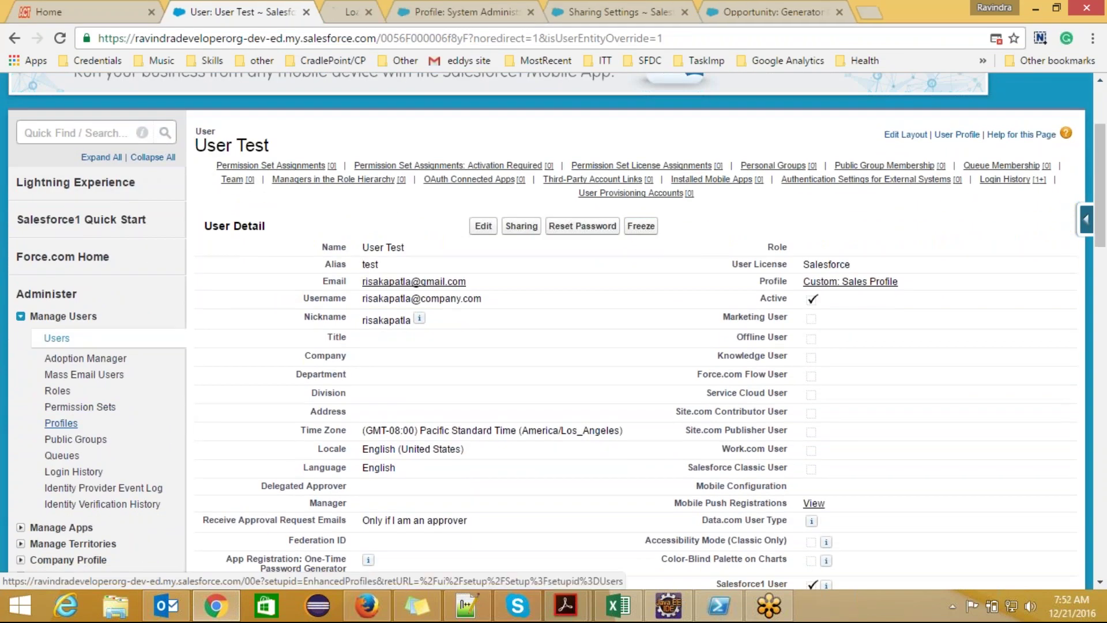
pyautogui.click(357, 5)
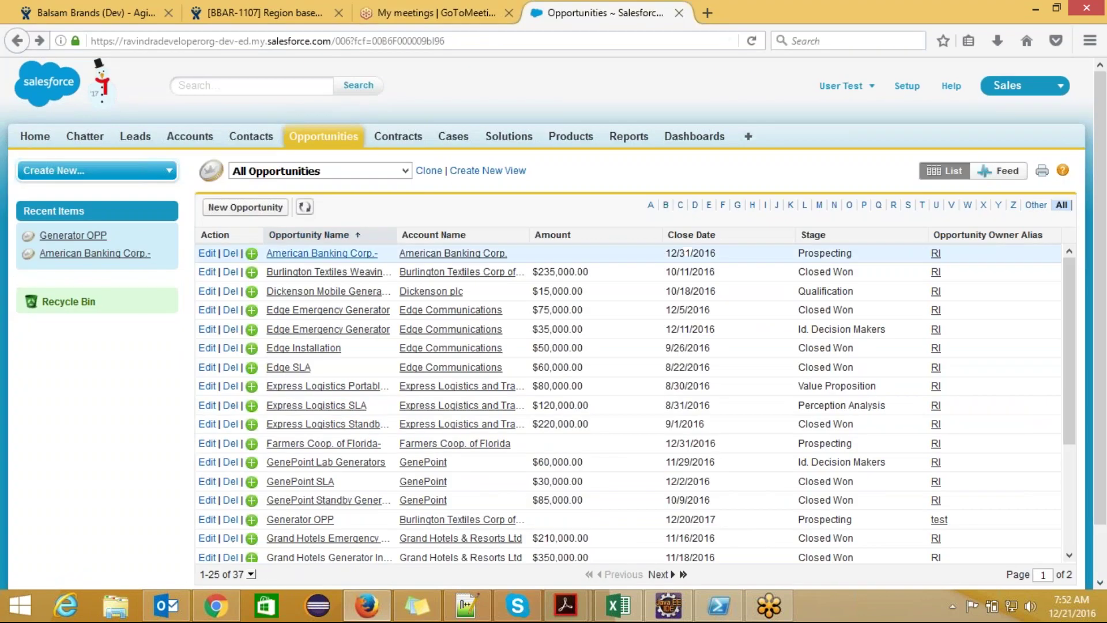
# - As the test user, try inline-editing the Type field on the Burlington Textiles Weaving Plant Generator opportunity
pyautogui.click(321, 272)
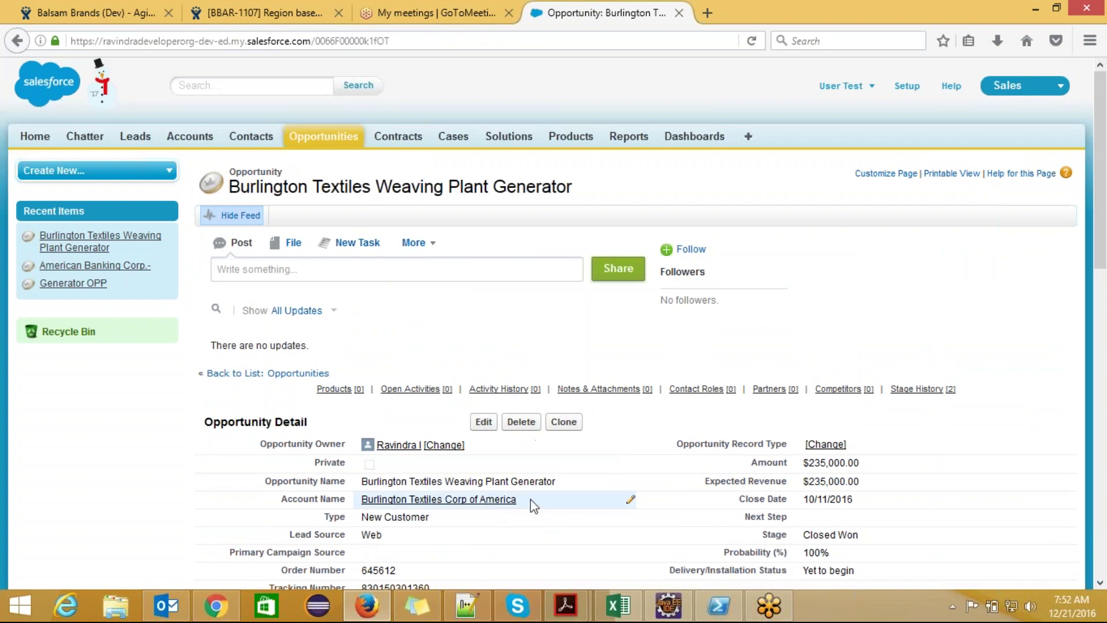
pyautogui.doubleClick(486, 522)
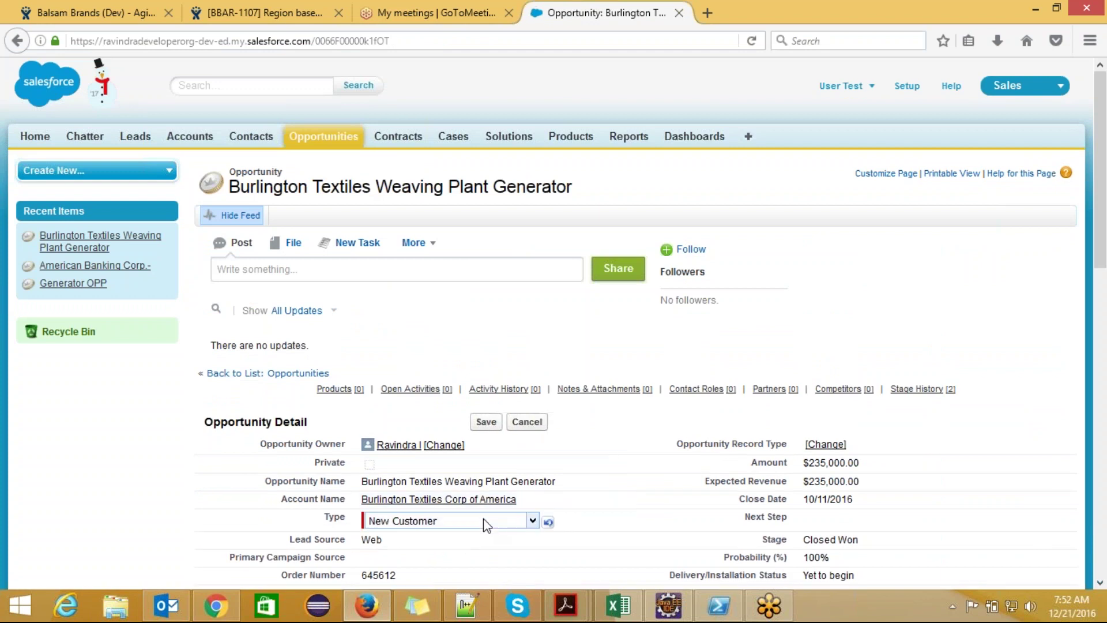
pyautogui.click(525, 329)
pyautogui.hotkey('alt', 'Tab')
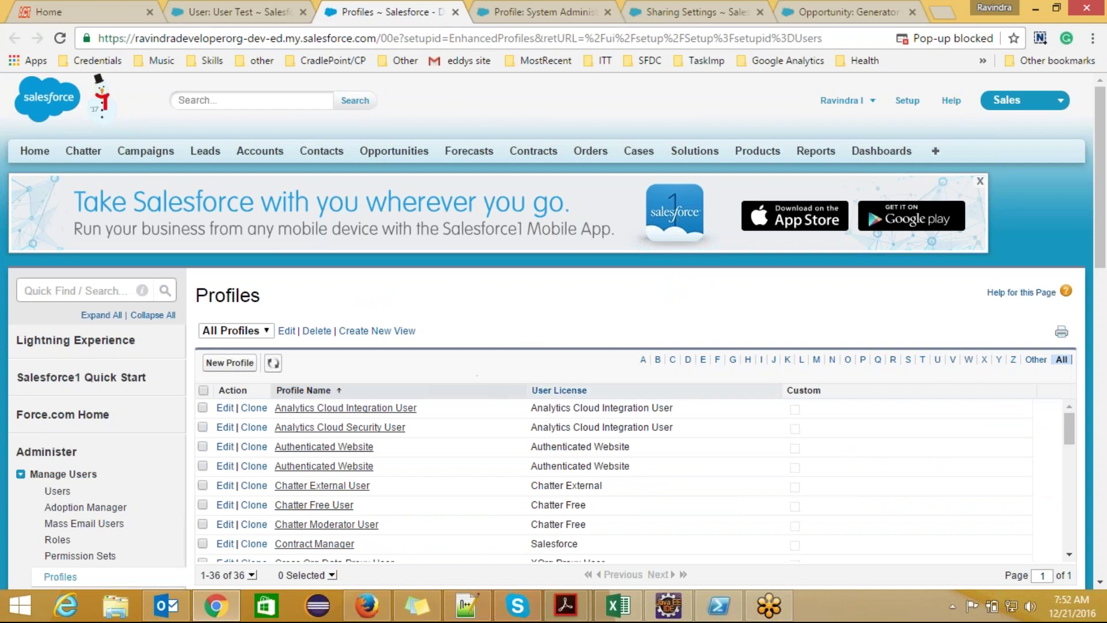
# - Filter profiles by C and check that Custom: Sales Profile grants Opportunities Read, Create, Edit, Delete
pyautogui.click(673, 364)
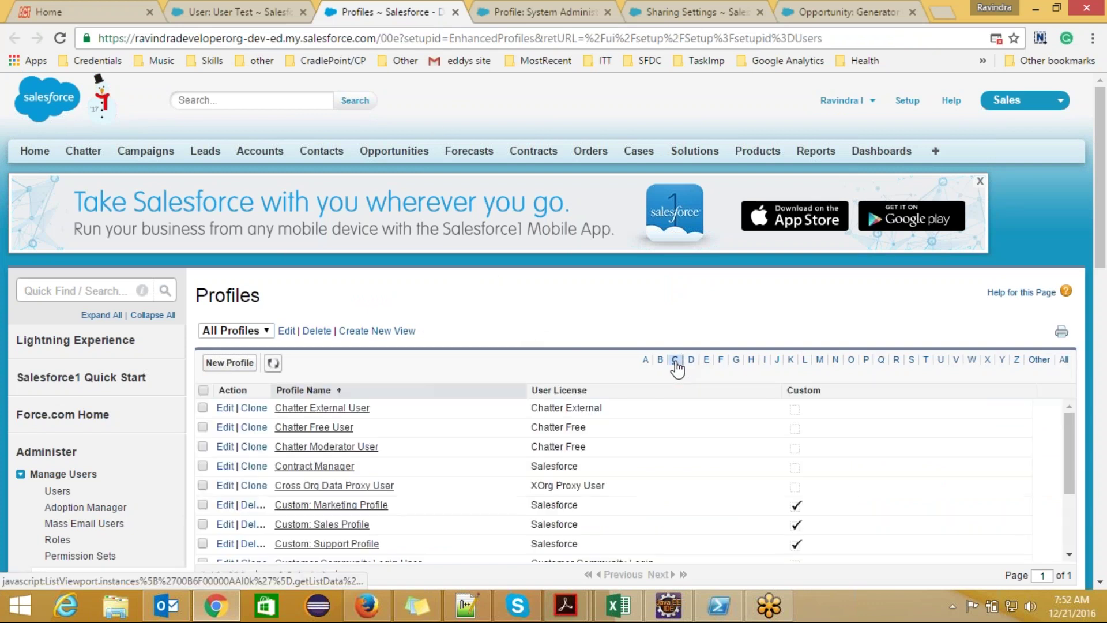
pyautogui.click(355, 518)
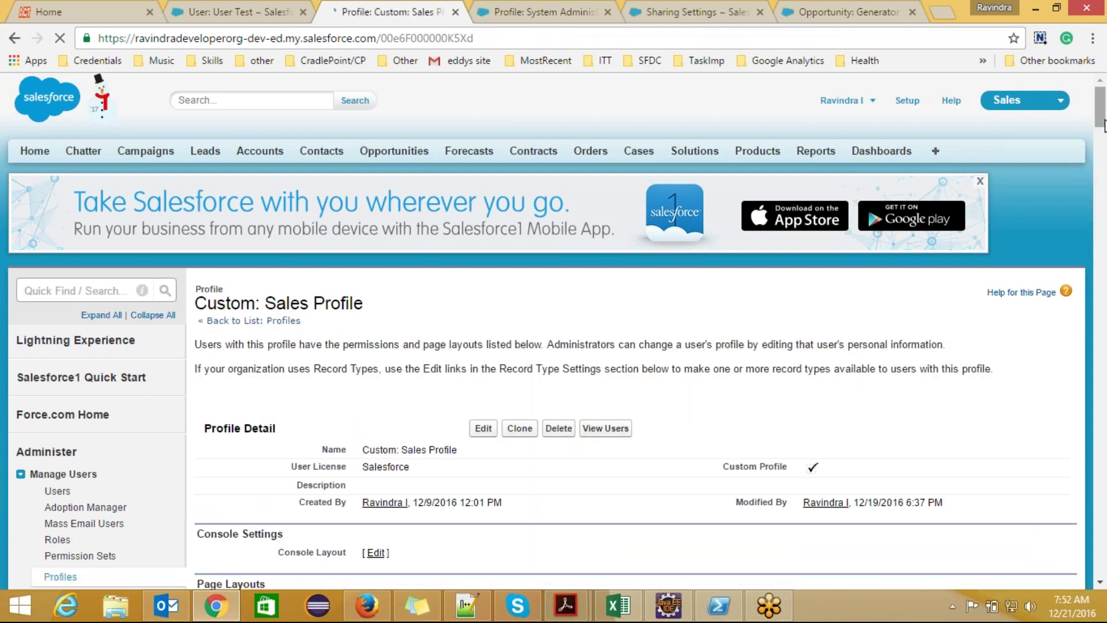
pyautogui.moveTo(1101, 128); pyautogui.dragTo(1103, 467)
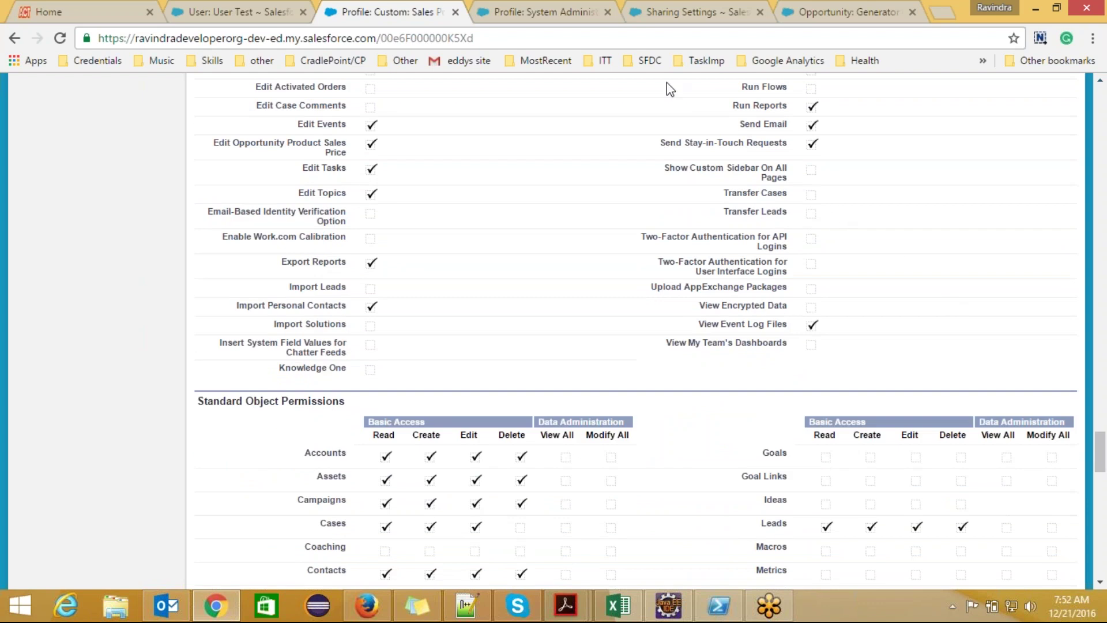
pyautogui.click(683, 14)
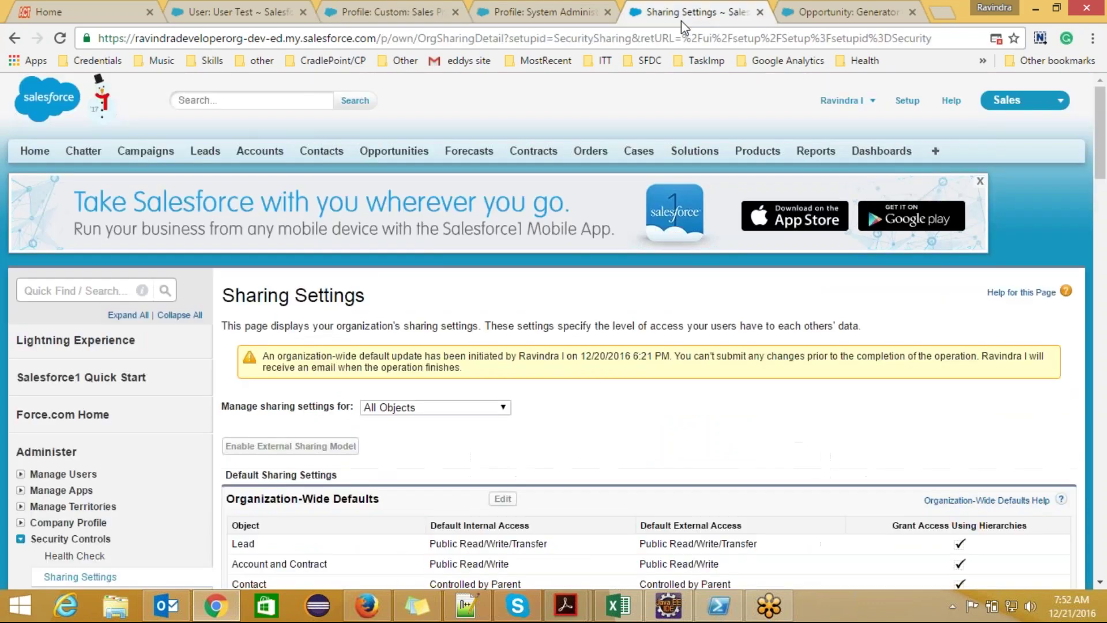
# - Reload Sharing Settings and check the Opportunity row shows Public Read Only for internal and external access
pyautogui.scroll(-5, 717, 298)
pyautogui.scroll(-2, 717, 305)
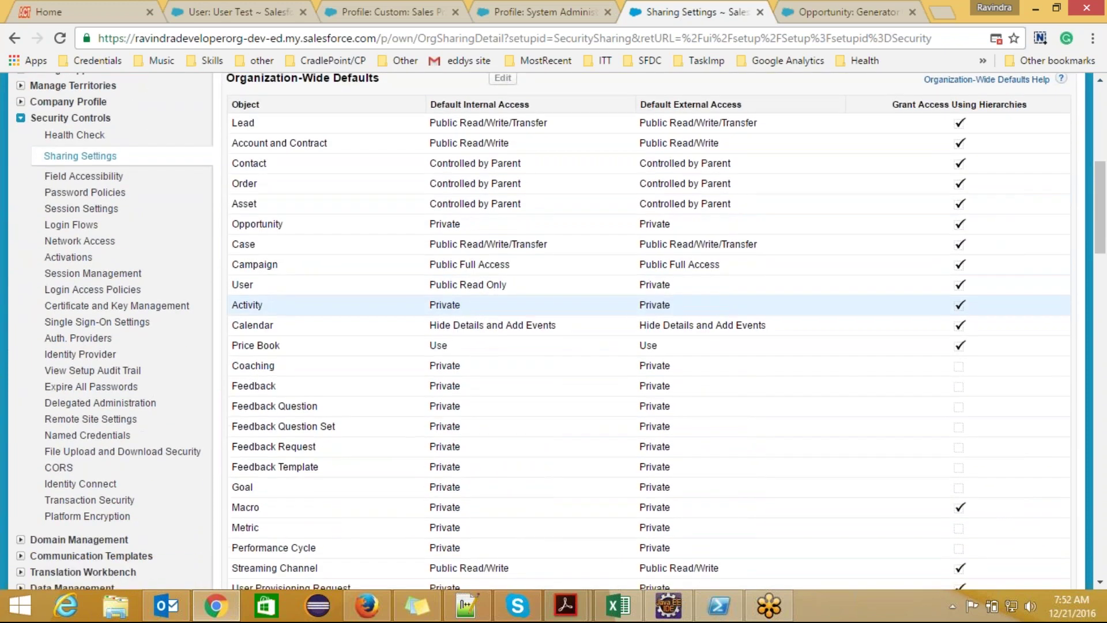
pyautogui.press('F5')
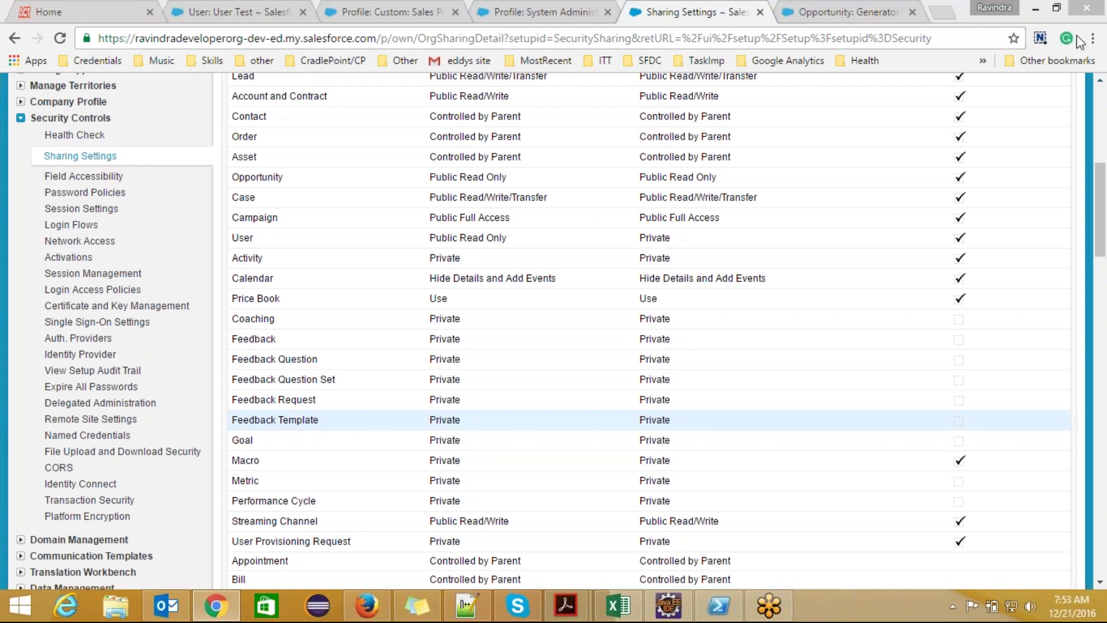
pyautogui.moveTo(1105, 225); pyautogui.dragTo(1100, 104)
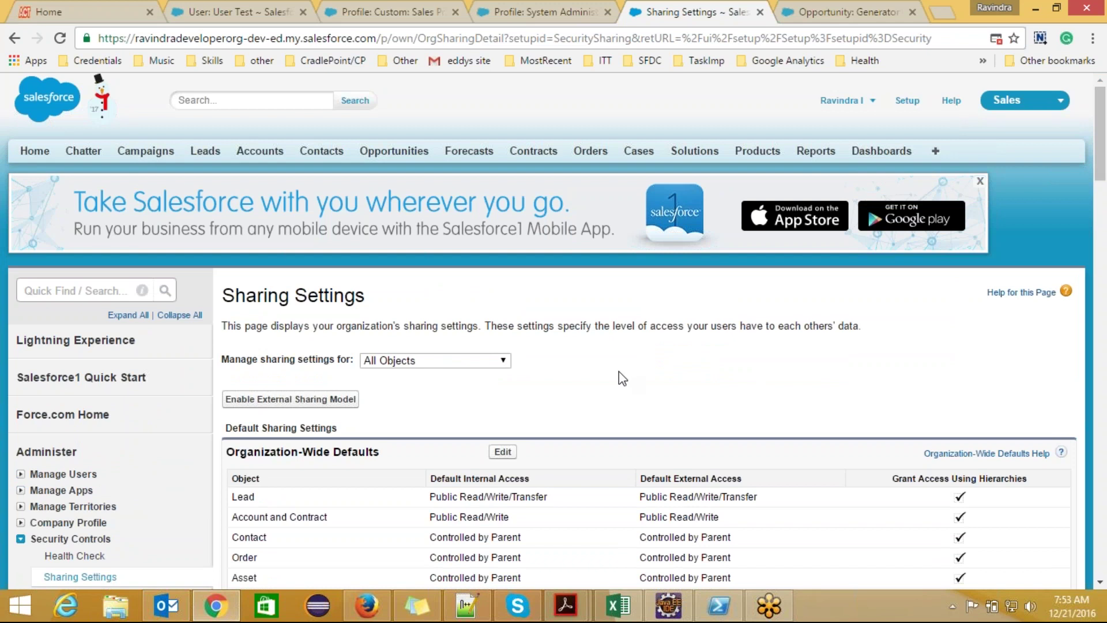
pyautogui.moveTo(1103, 147); pyautogui.dragTo(1101, 193)
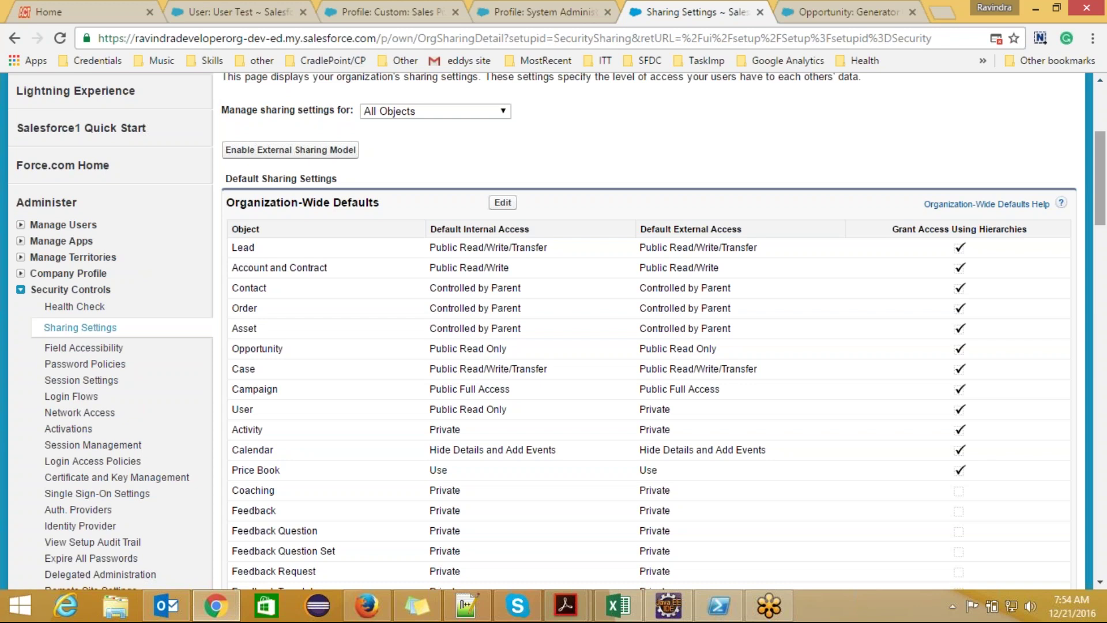
# - Scroll the Salesforce Sharing Settings page, then bring the Notepad++ notes forward
pyautogui.scroll(1, 1104, 176)
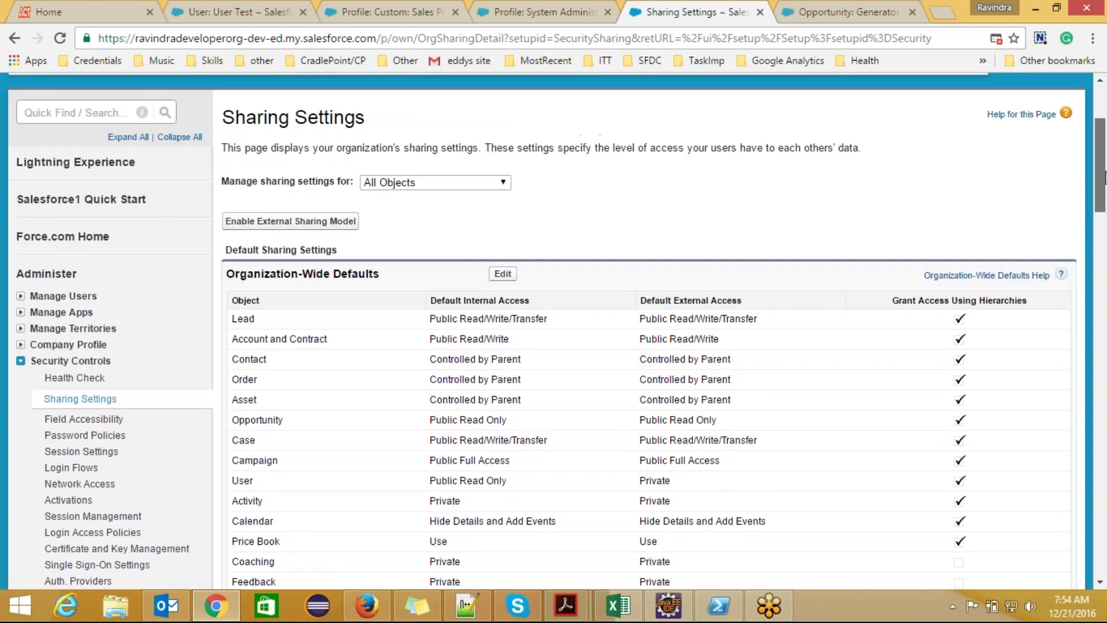
pyautogui.scroll(-1, 1104, 176)
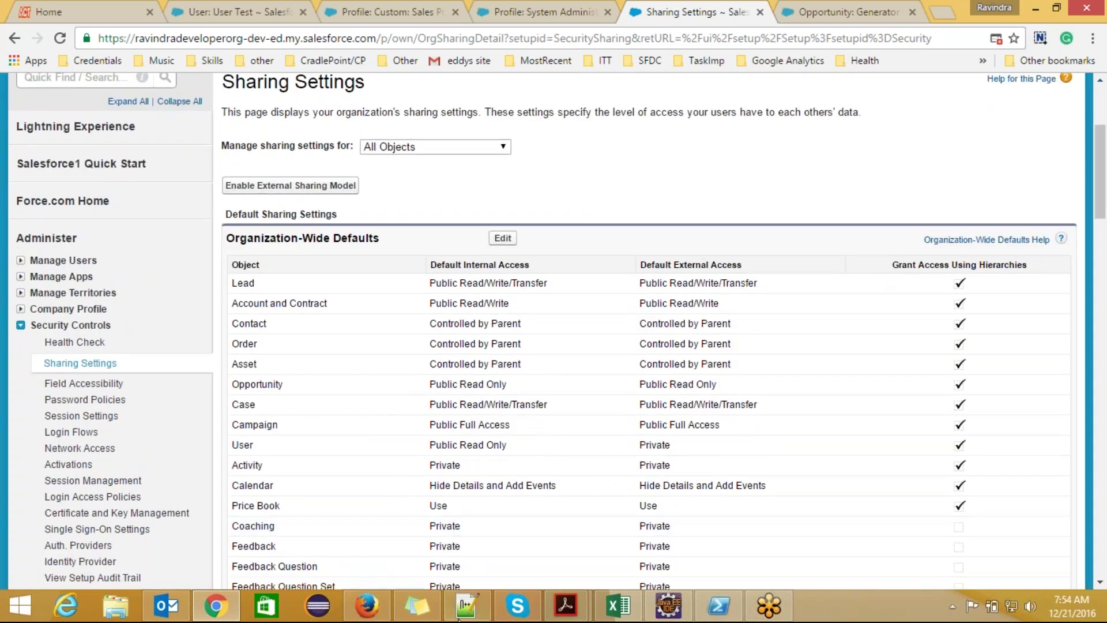
pyautogui.click(464, 607)
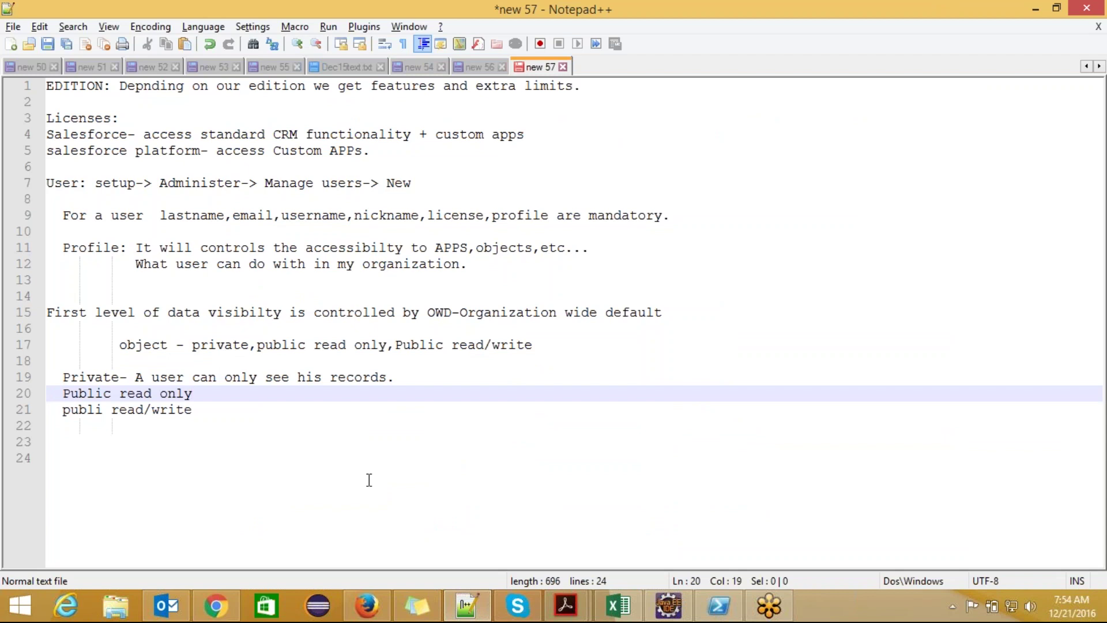
# - Below the notes, type CEO with '-- CFO,CTO,COO' on the line beneath it
pyautogui.press('Down')
pyautogui.press('Down')
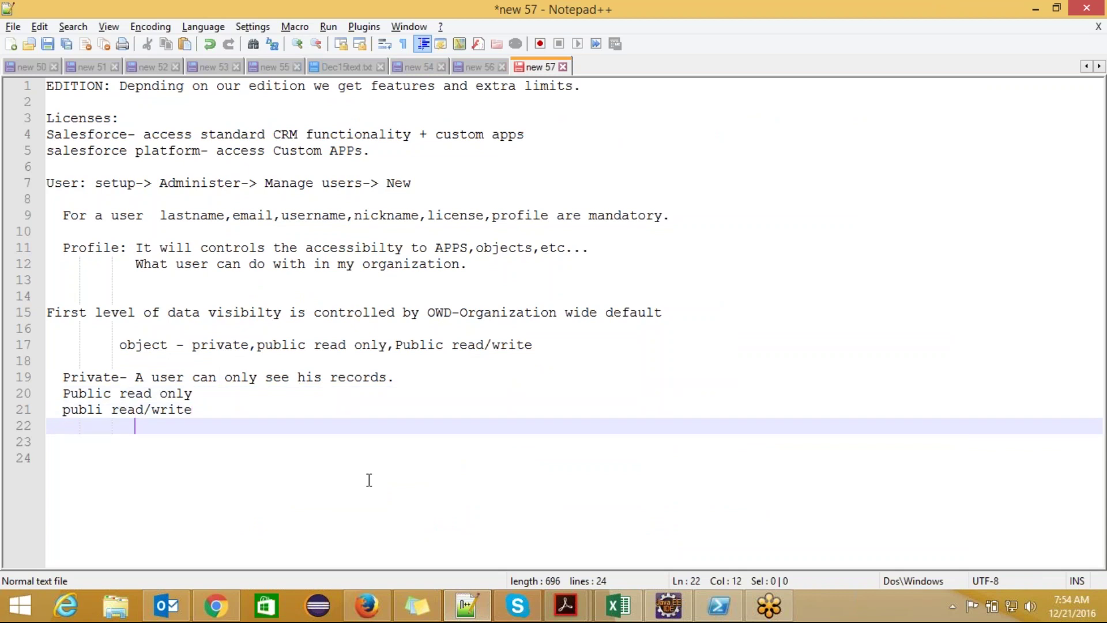
pyautogui.press('Return')
pyautogui.write('CEO')
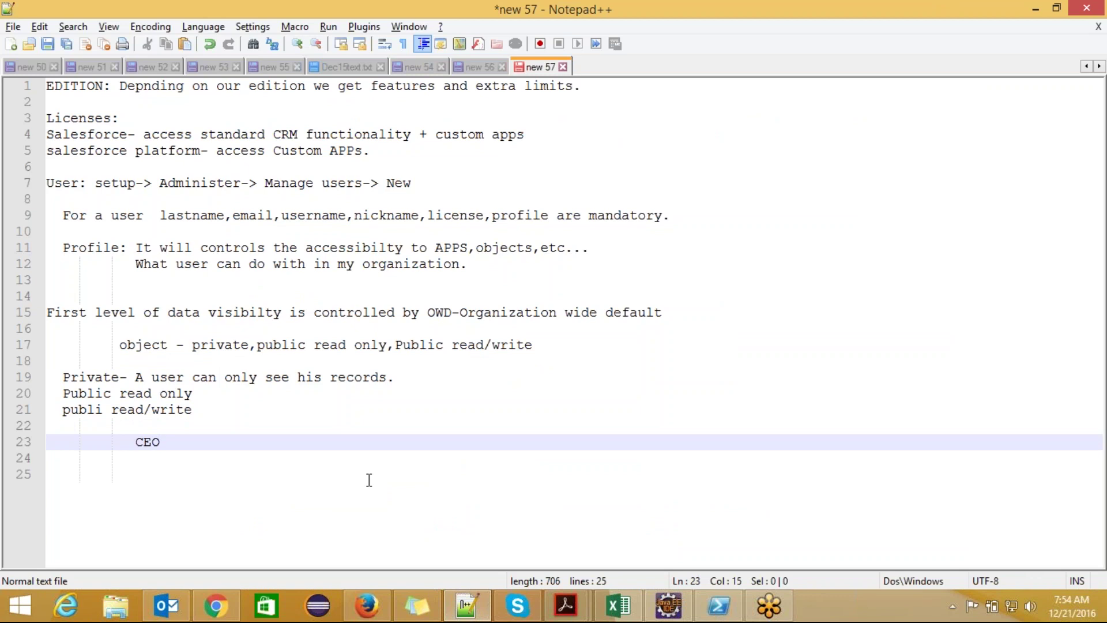
pyautogui.press('Down')
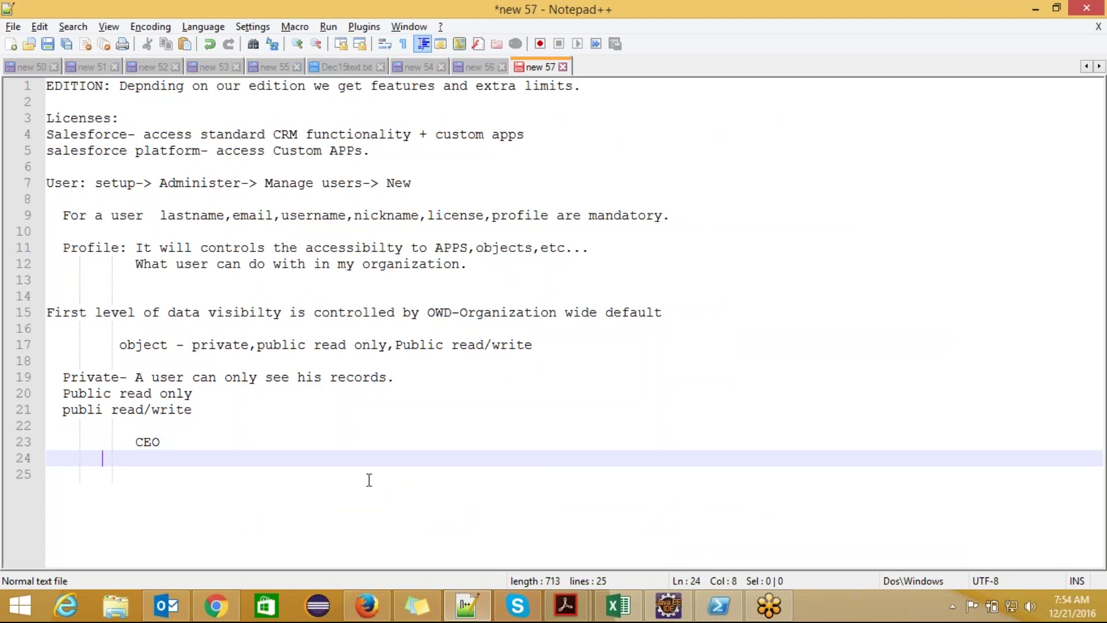
pyautogui.write('-- CFO')
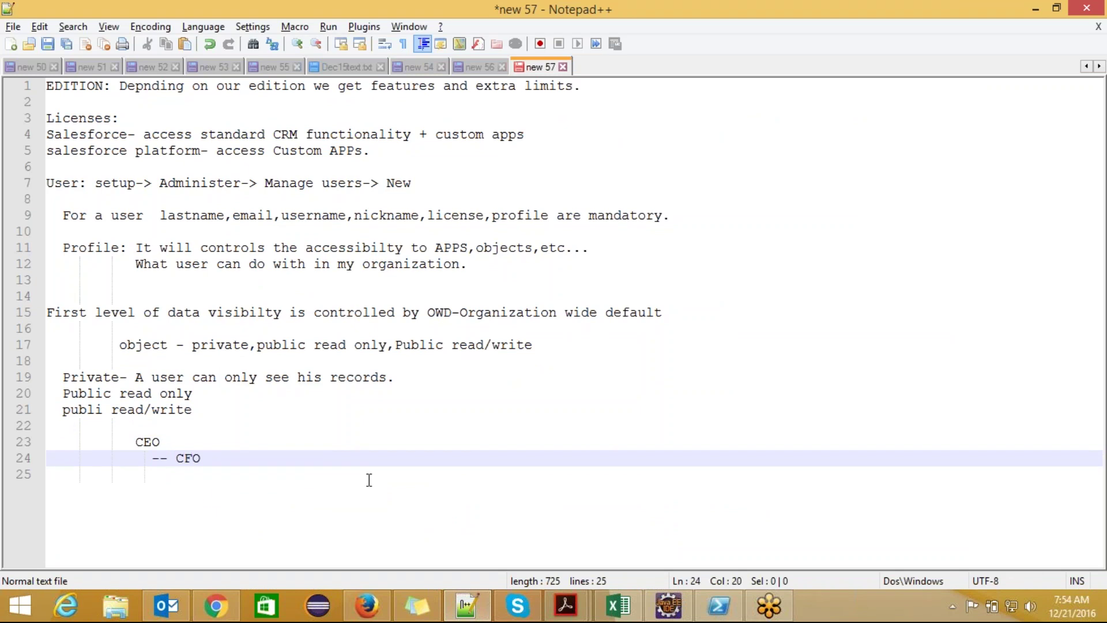
pyautogui.write(',C')
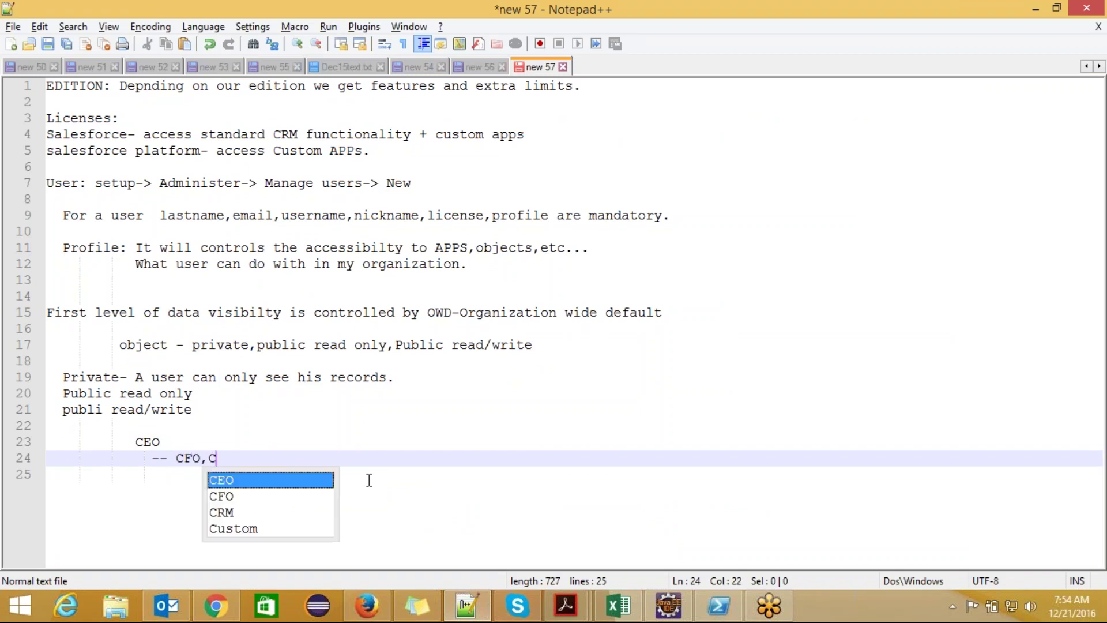
pyautogui.write('TO,')
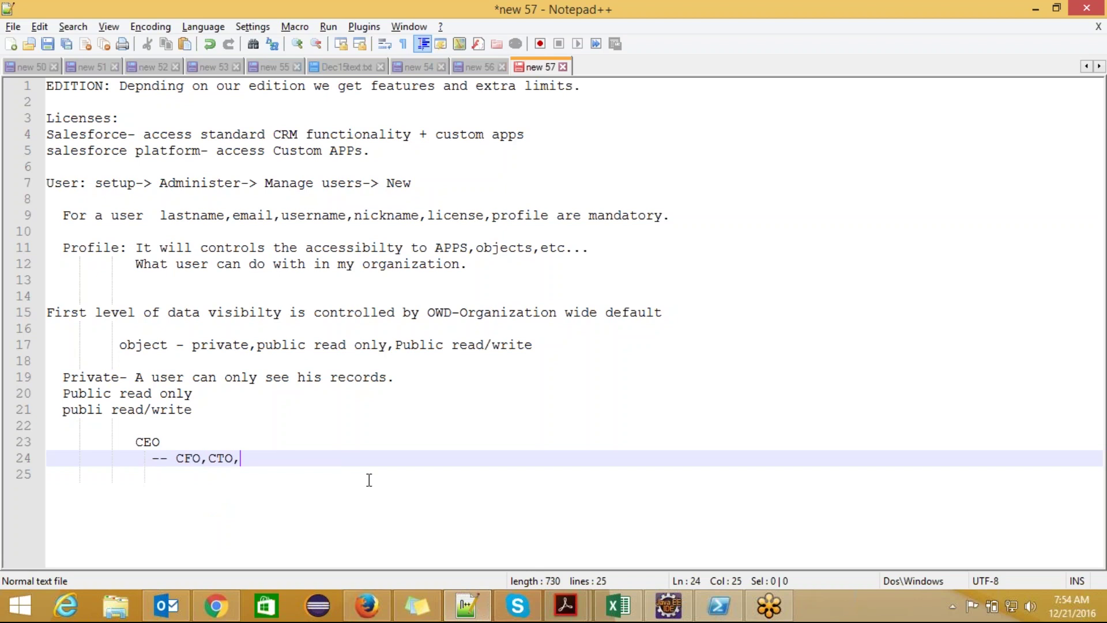
pyautogui.write('COO')
# - Add CFO on the next line, dismissing word suggestions, and start a new line under it
pyautogui.click(46, 474)
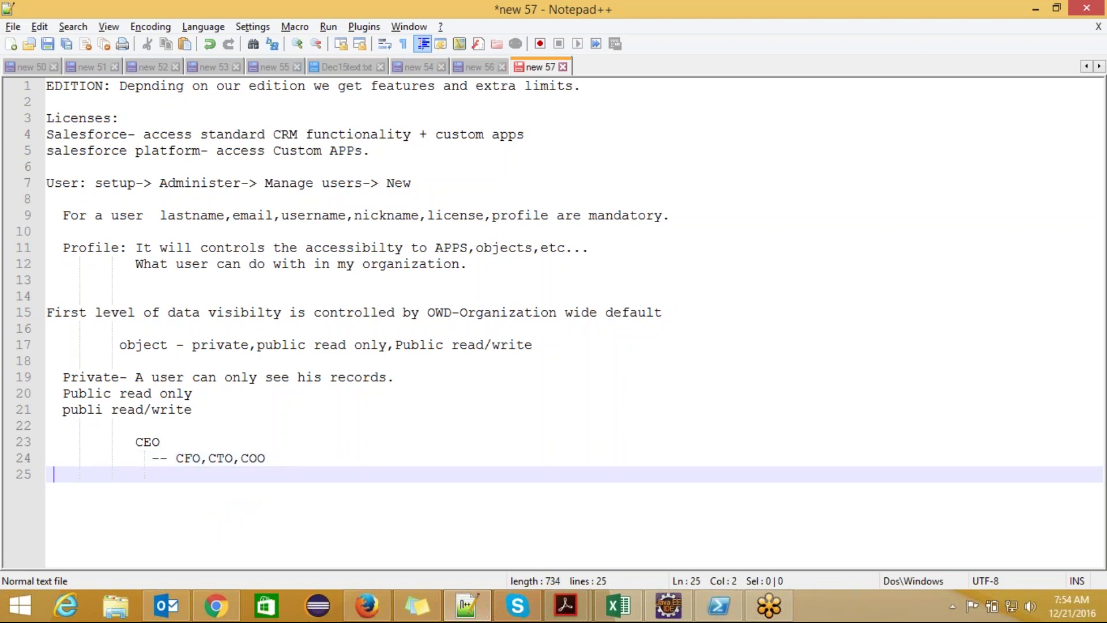
pyautogui.write('CFO')
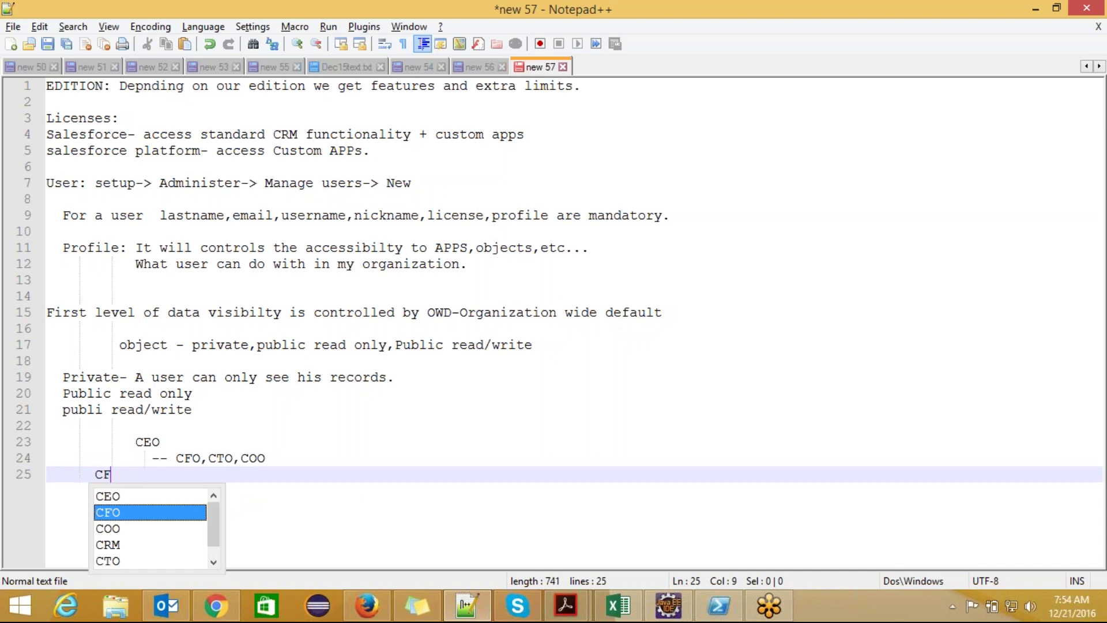
pyautogui.press('Down')
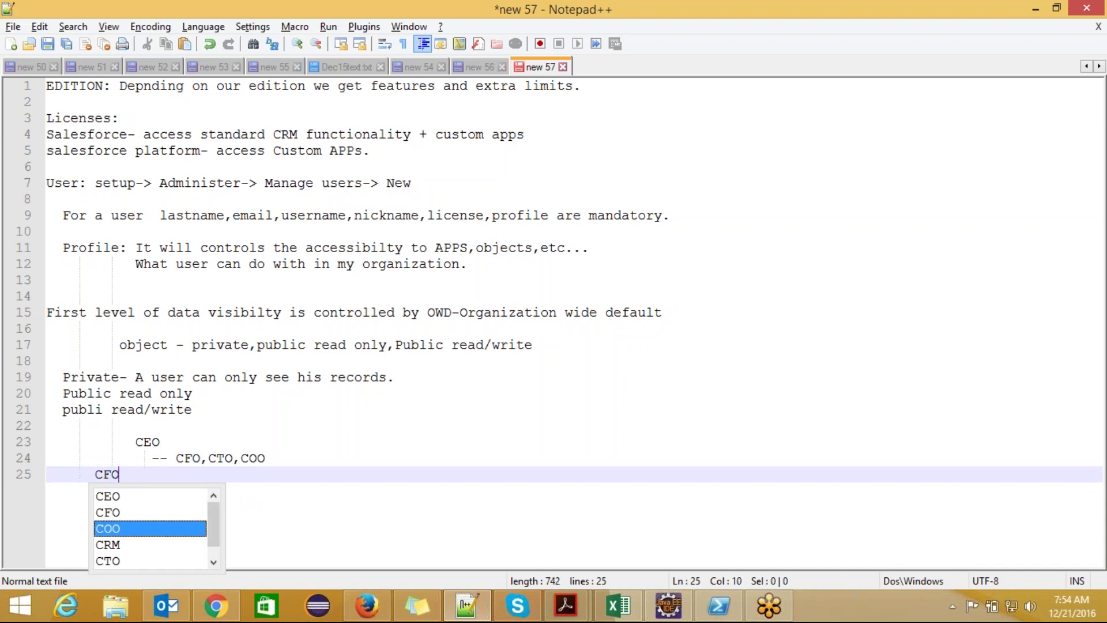
pyautogui.click(83, 471)
pyautogui.click(134, 475)
pyautogui.press('Return')
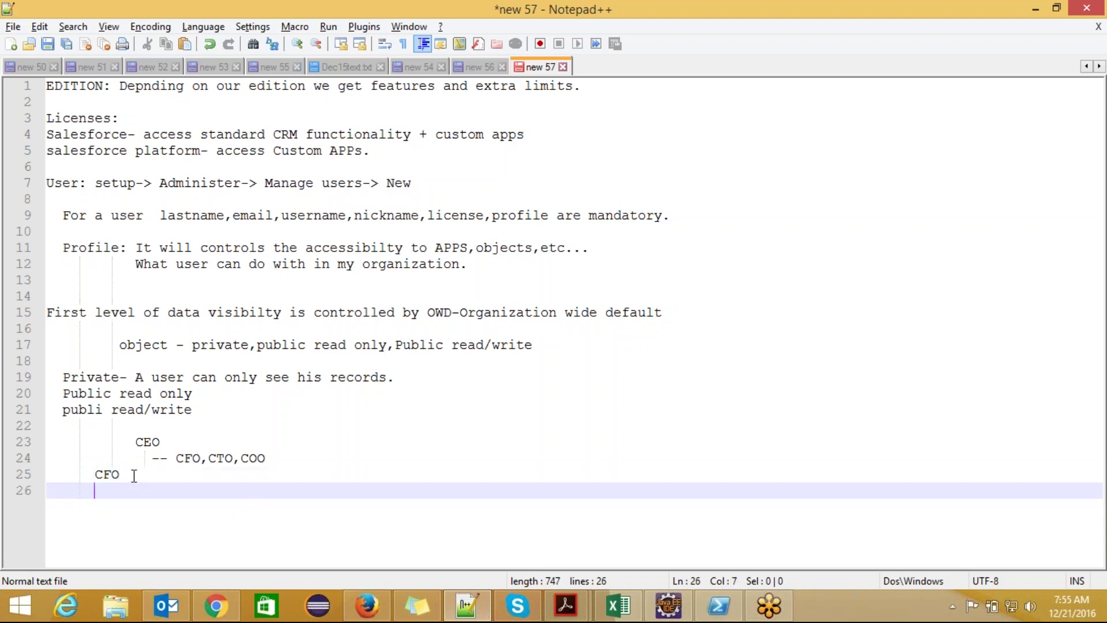
# - Type '-manager', an indented '-Executive' and '-Trainee' on successive lines under CFO
pyautogui.write('-manager')
pyautogui.press('Return')
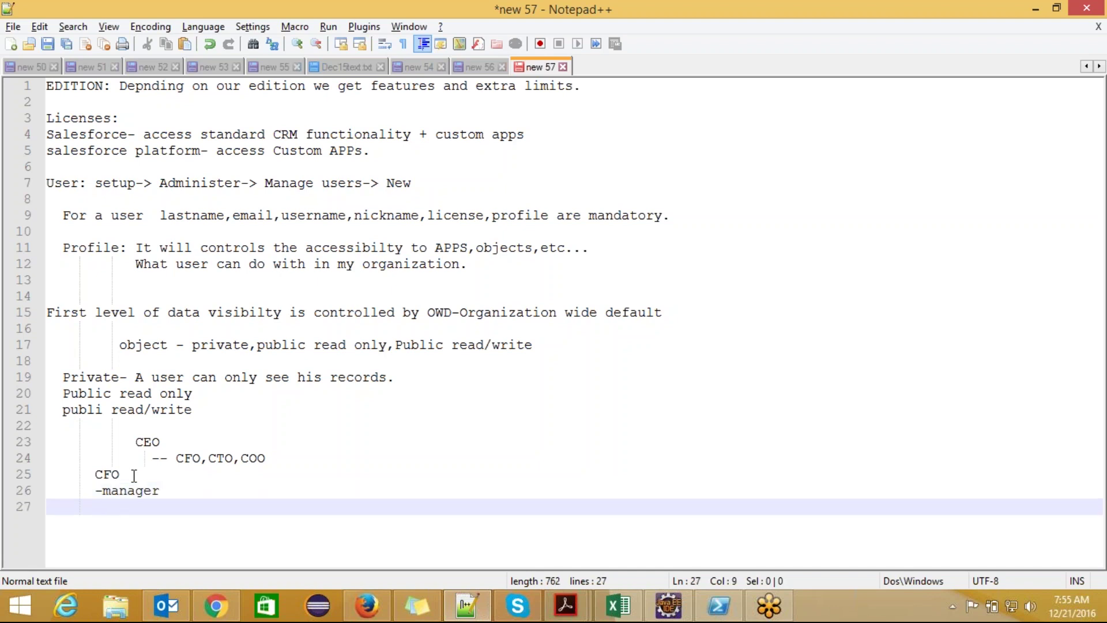
pyautogui.write('-Exe')
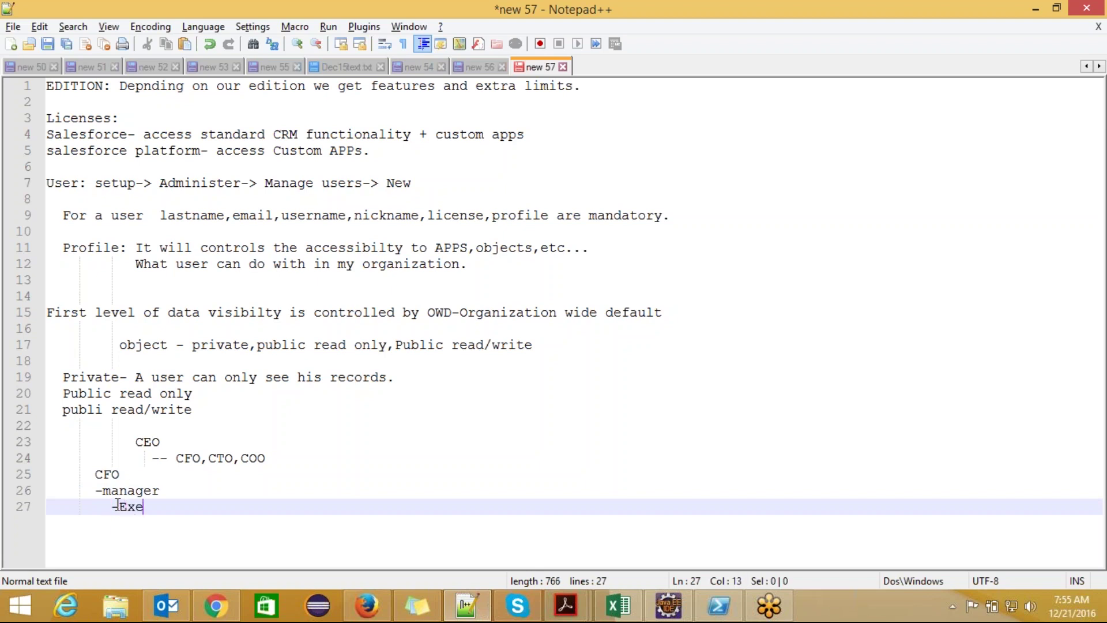
pyautogui.write('cutive')
pyautogui.press('Return')
pyautogui.write('-')
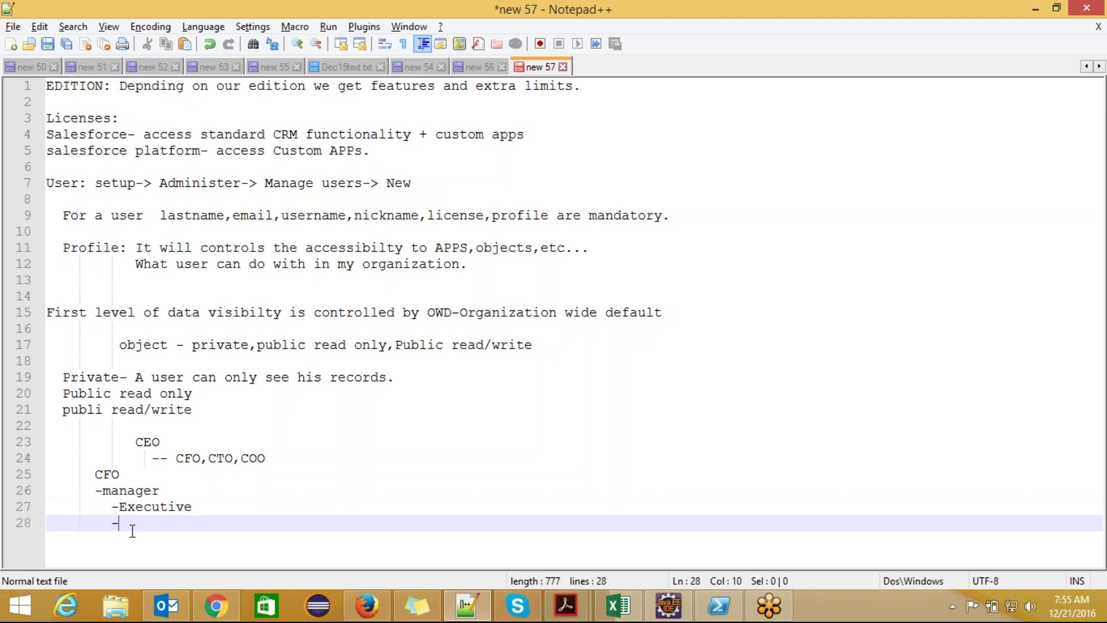
pyautogui.write('Trainee')
# - Highlight CFO, CEO, manager, Executive and Trainee in the sketch while explaining the levels
pyautogui.click(95, 473)
pyautogui.moveTo(95, 473); pyautogui.dragTo(122, 474)
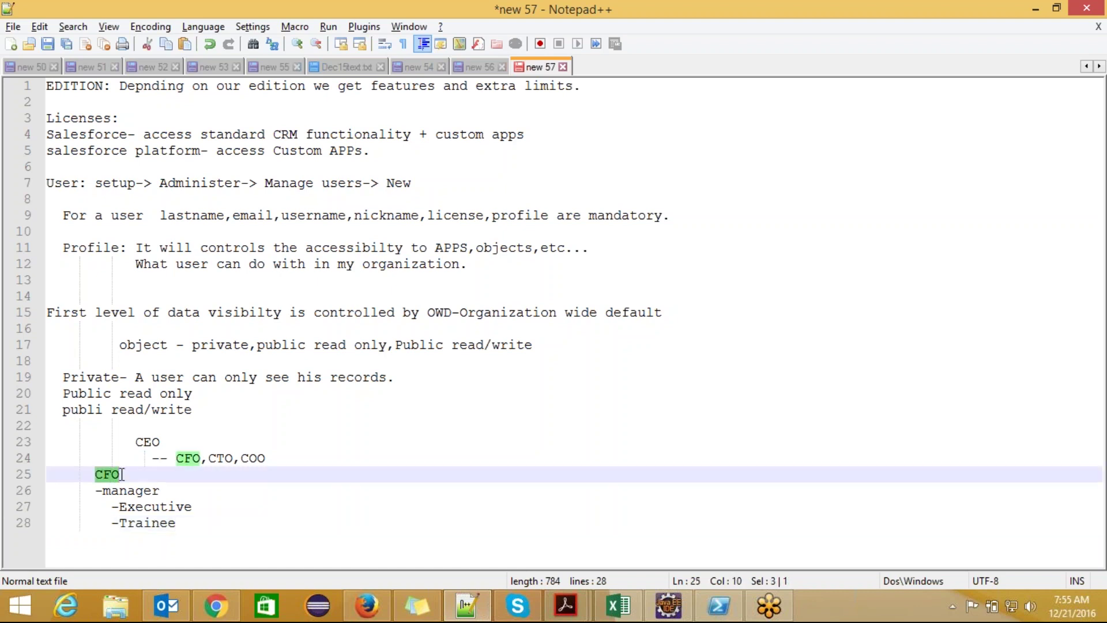
pyautogui.click(160, 441)
pyautogui.doubleClick(160, 441)
pyautogui.moveTo(162, 490); pyautogui.dragTo(107, 478)
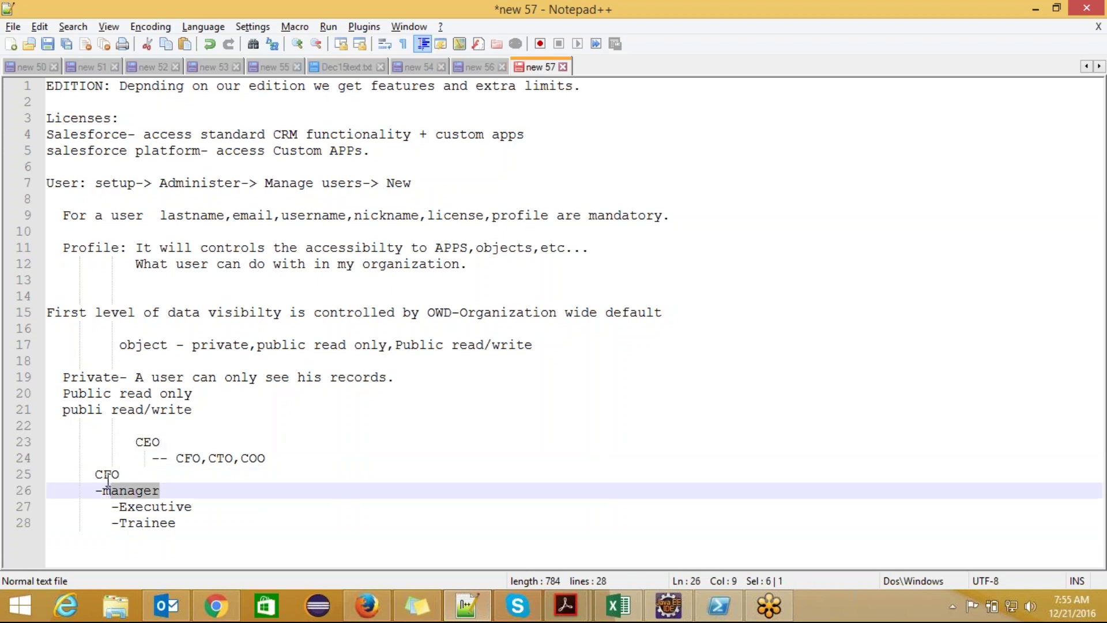
pyautogui.click(130, 507)
pyautogui.click(134, 522)
pyautogui.press('Up')
pyautogui.press('Up')
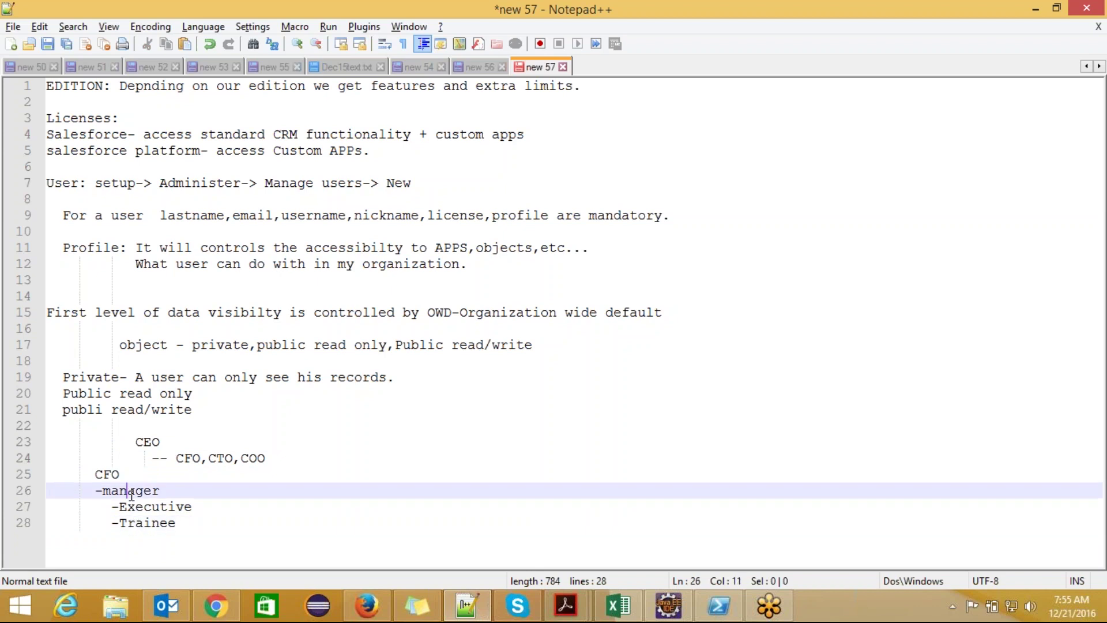
pyautogui.click(144, 525)
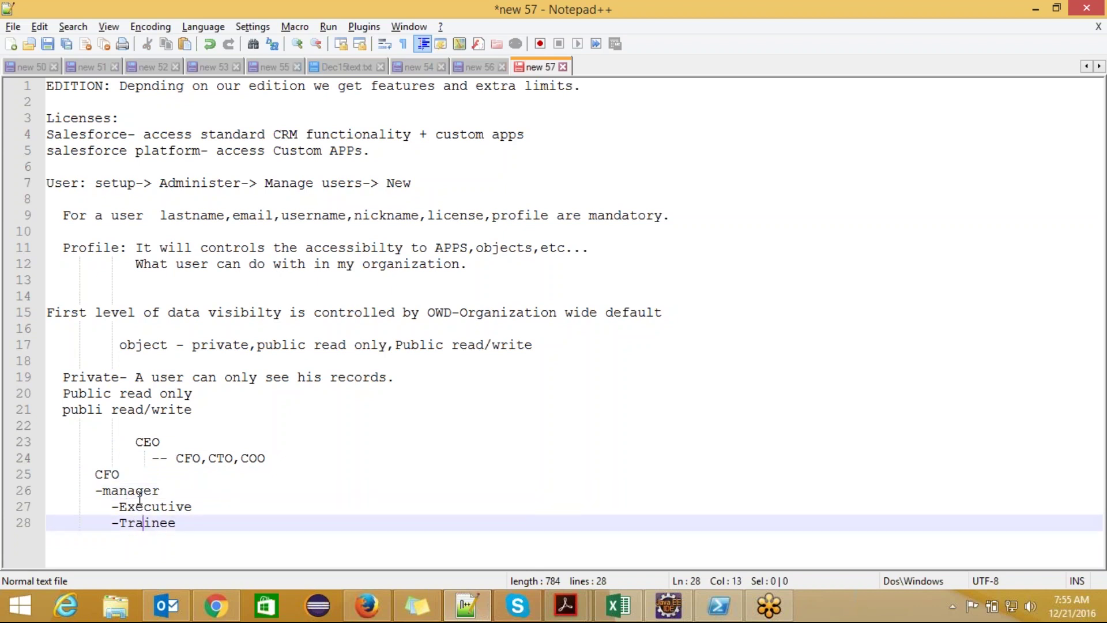
pyautogui.click(138, 495)
pyautogui.click(104, 475)
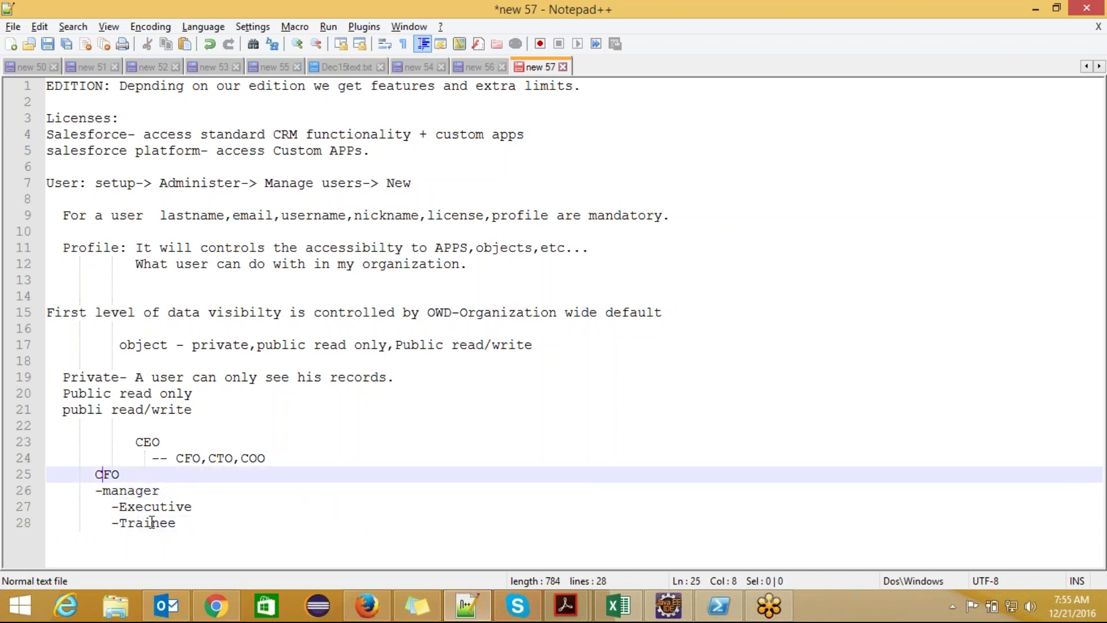
# - Indent -Trainee one more space, then highlight Trainee, Executive and manager again
pyautogui.moveTo(176, 523); pyautogui.dragTo(118, 523)
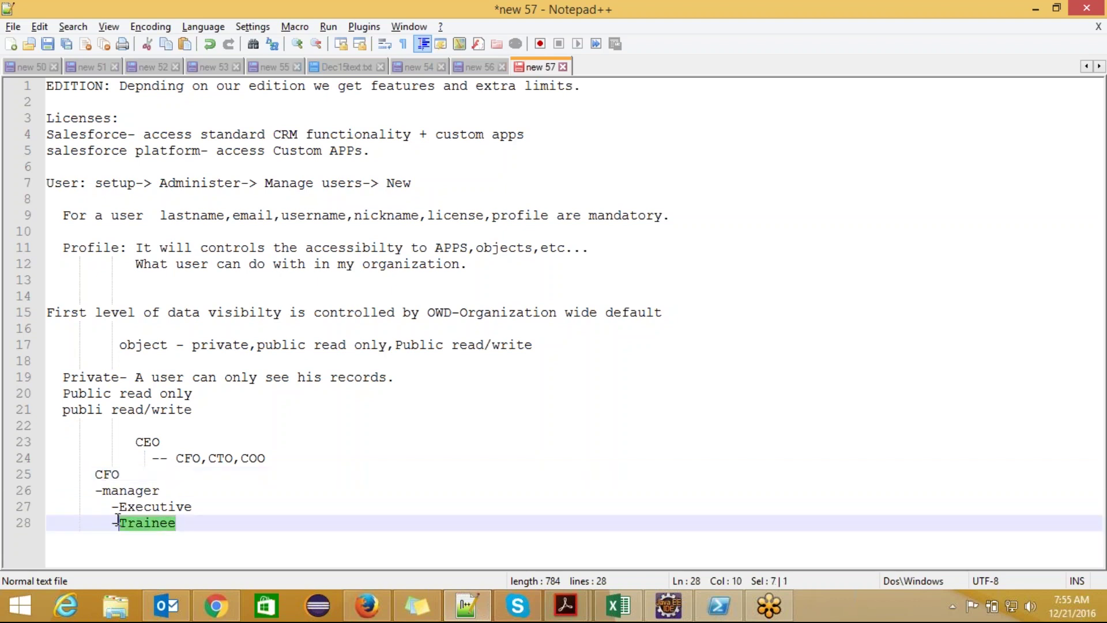
pyautogui.click(114, 522)
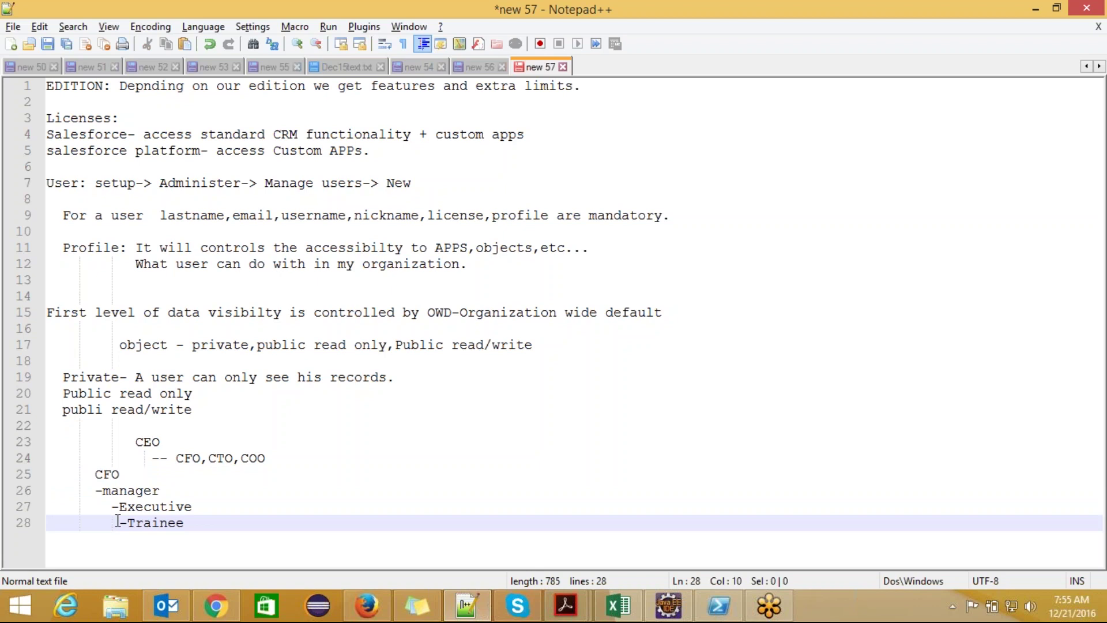
pyautogui.moveTo(184, 522); pyautogui.dragTo(126, 523)
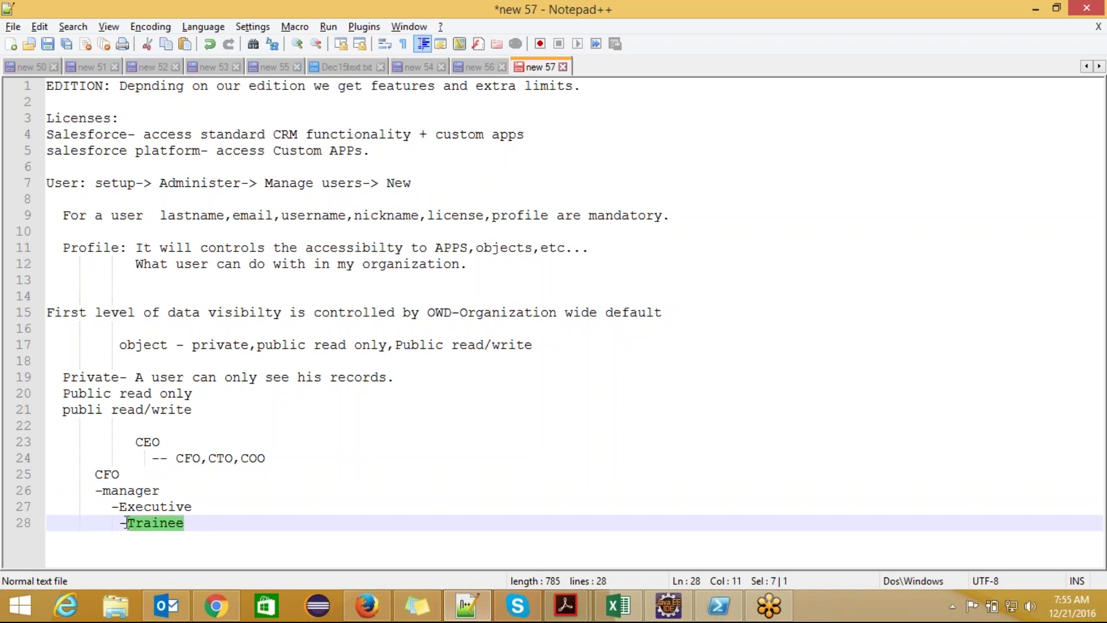
pyautogui.moveTo(192, 506); pyautogui.dragTo(103, 491)
pyautogui.click(159, 491)
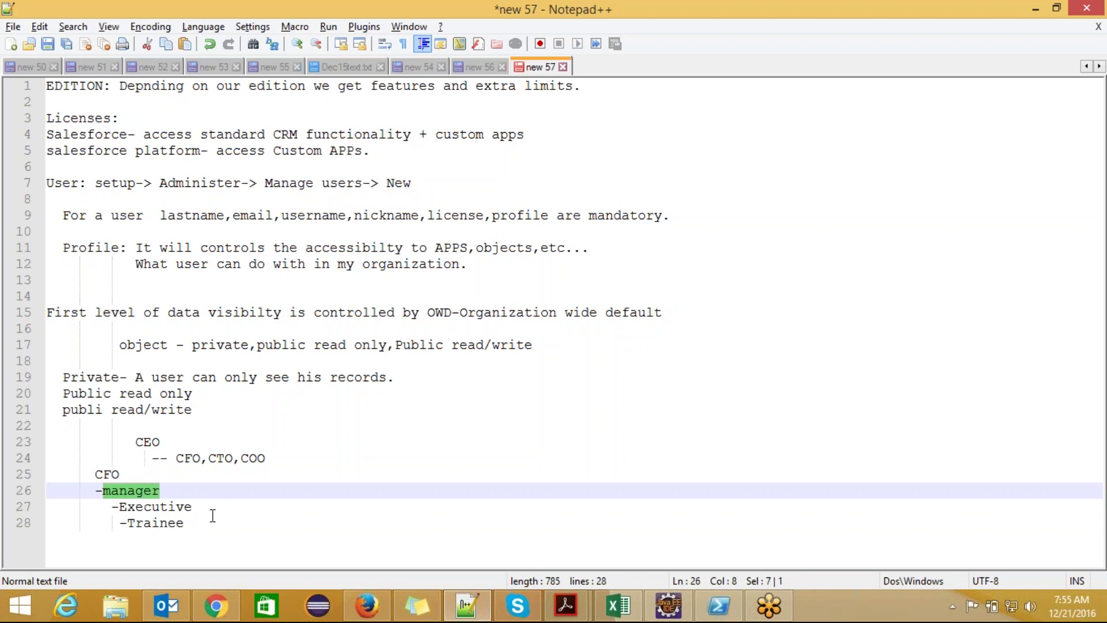
pyautogui.moveTo(193, 507); pyautogui.dragTo(136, 507)
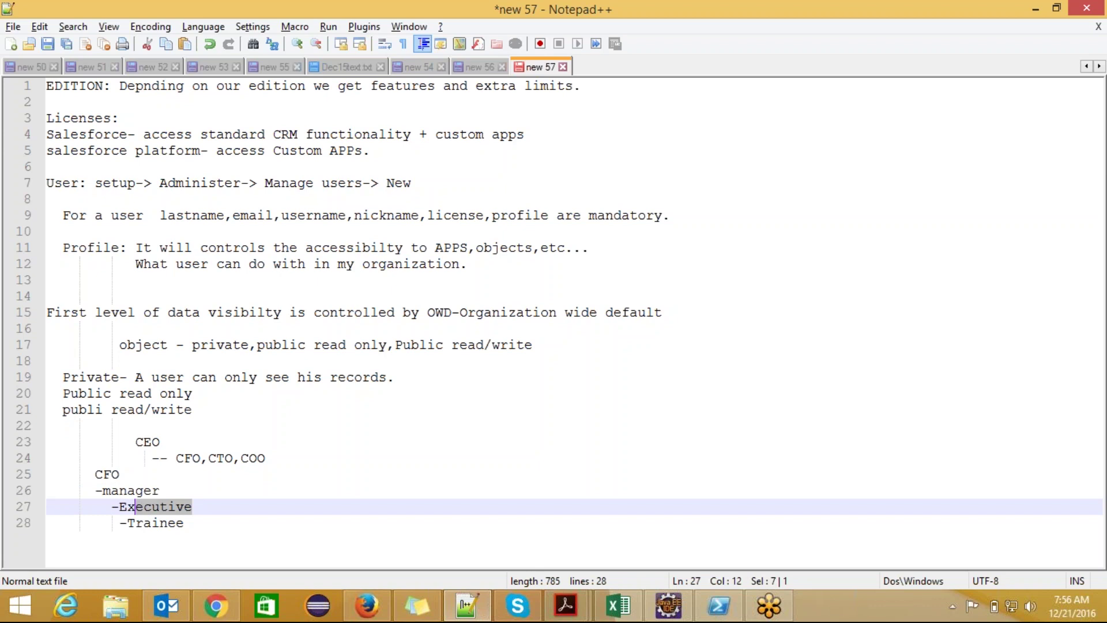
pyautogui.click(192, 507)
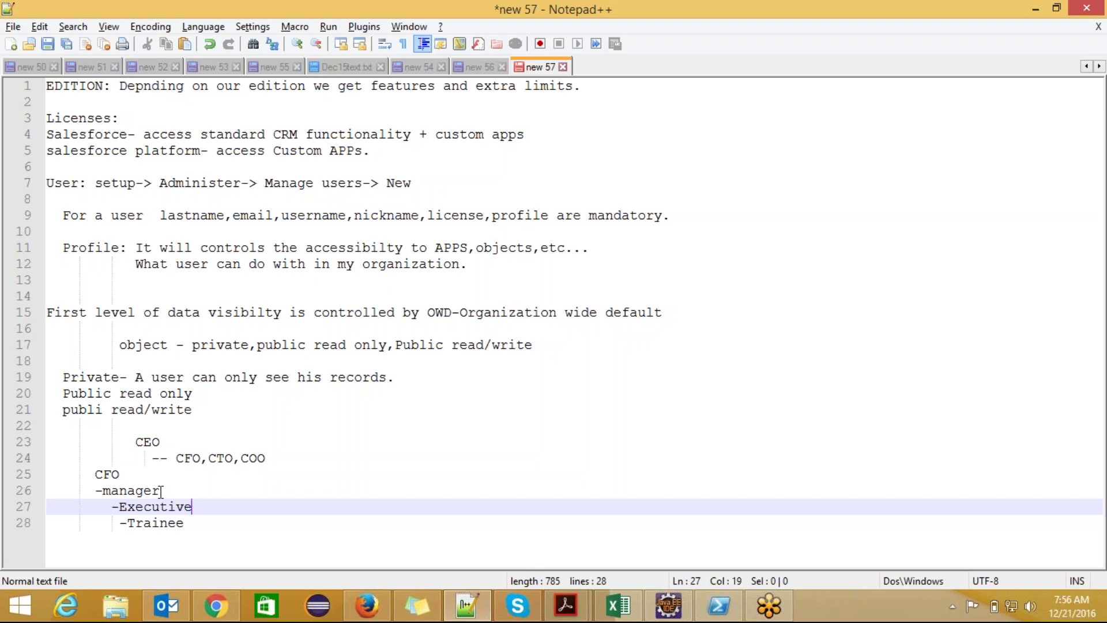
pyautogui.doubleClick(173, 508)
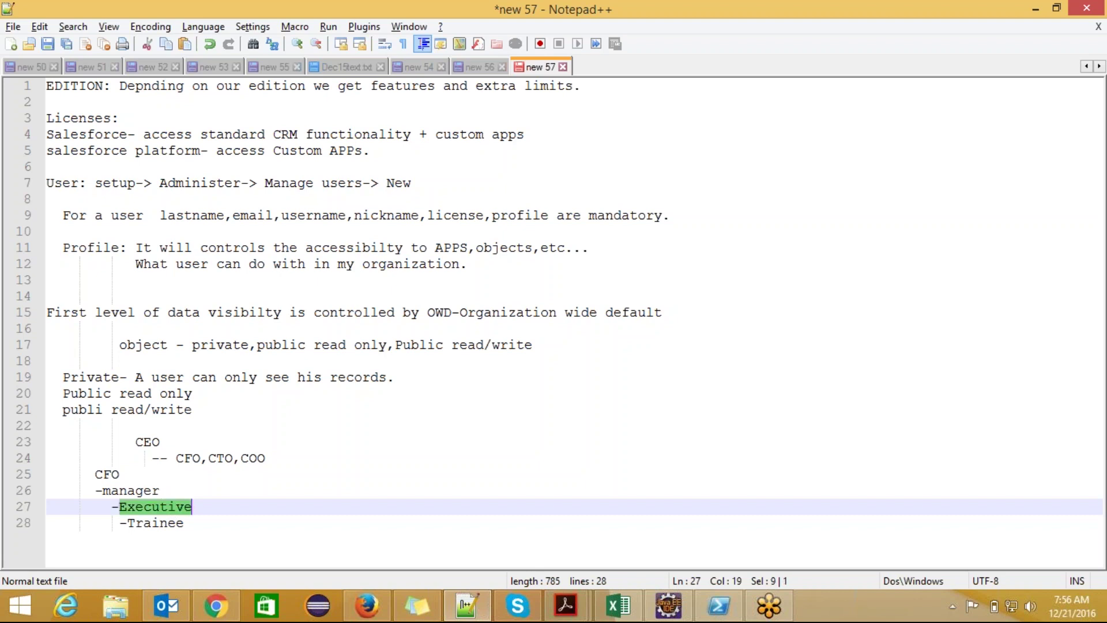
pyautogui.doubleClick(113, 478)
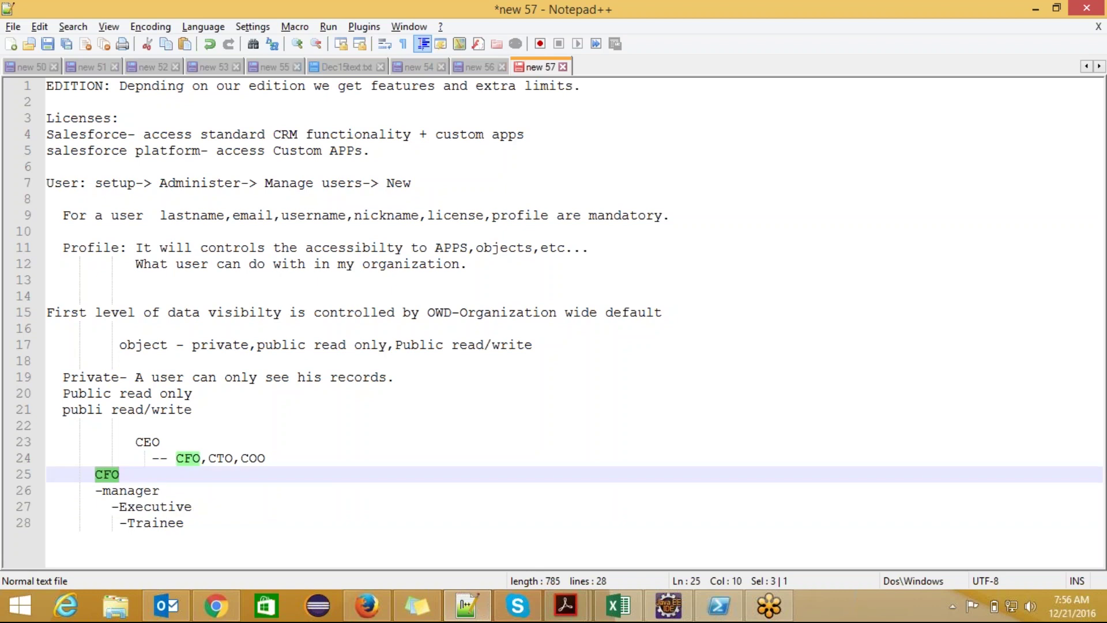
pyautogui.click(128, 490)
pyautogui.moveTo(96, 491); pyautogui.dragTo(192, 518)
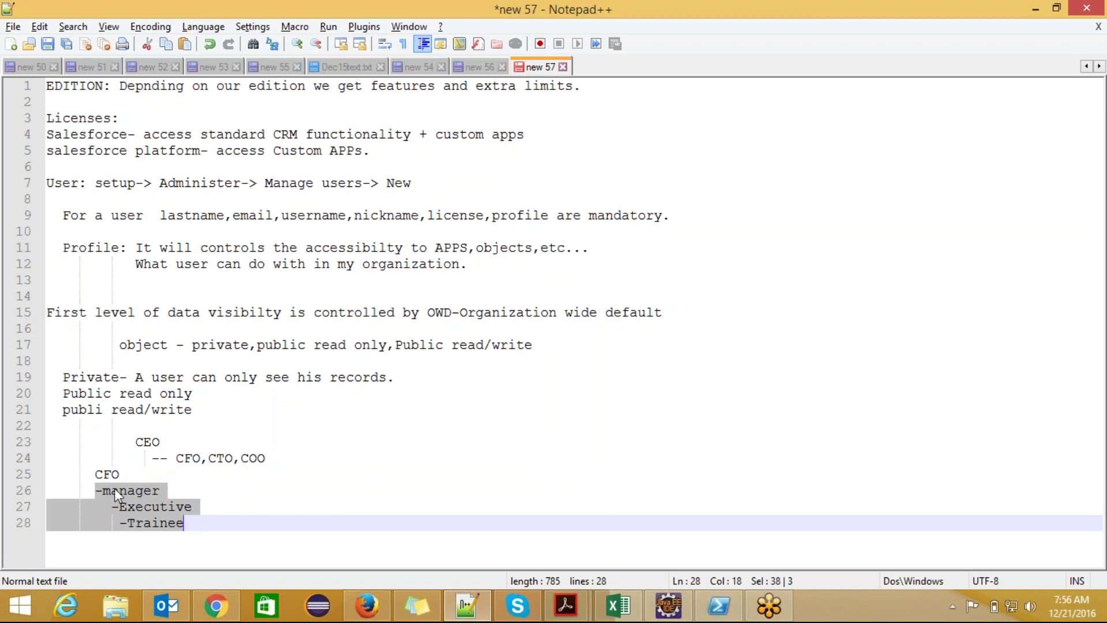
pyautogui.doubleClick(104, 473)
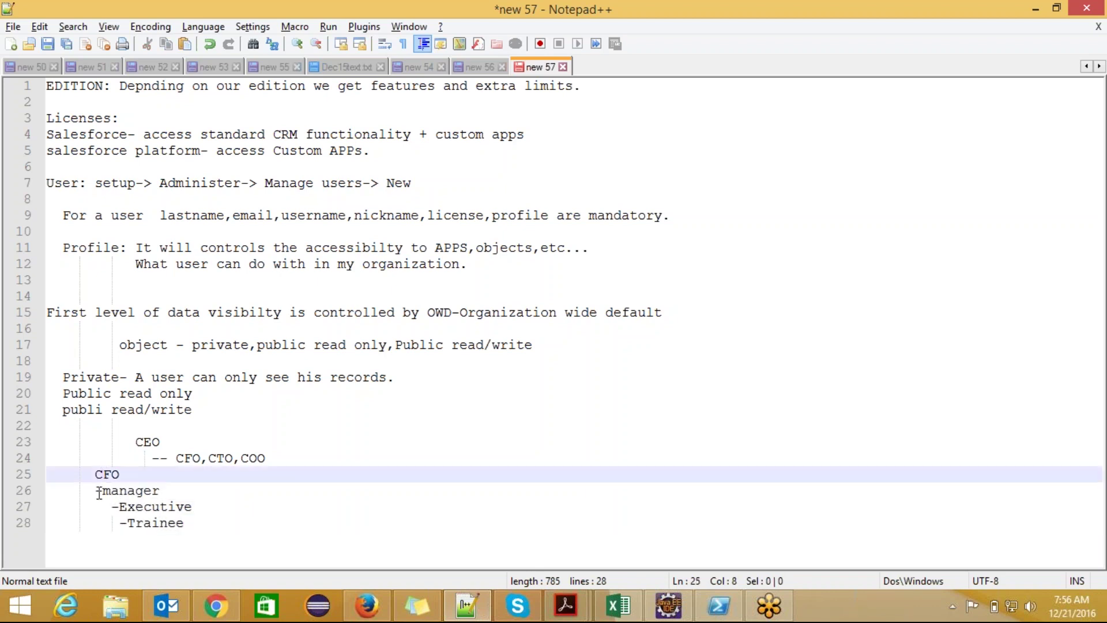
pyautogui.moveTo(95, 490); pyautogui.dragTo(205, 525)
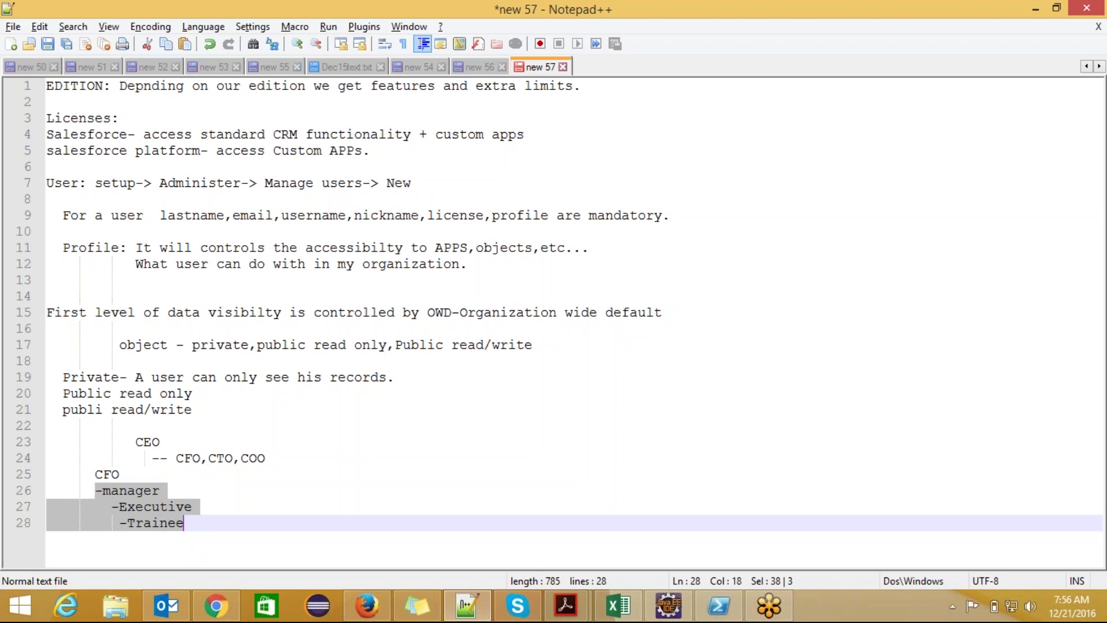
pyautogui.click(142, 440)
pyautogui.doubleClick(141, 440)
pyautogui.moveTo(87, 473); pyautogui.dragTo(199, 520)
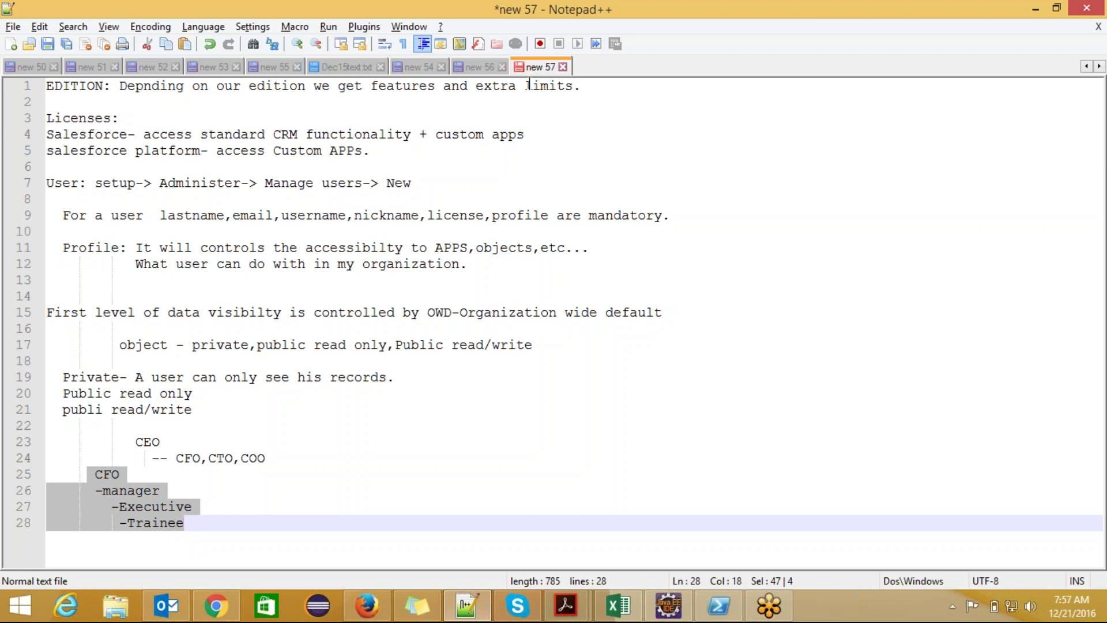
# - Glance at new 56, return to new 57, and highlight the manager, Executive and Trainee lines
pyautogui.click(478, 66)
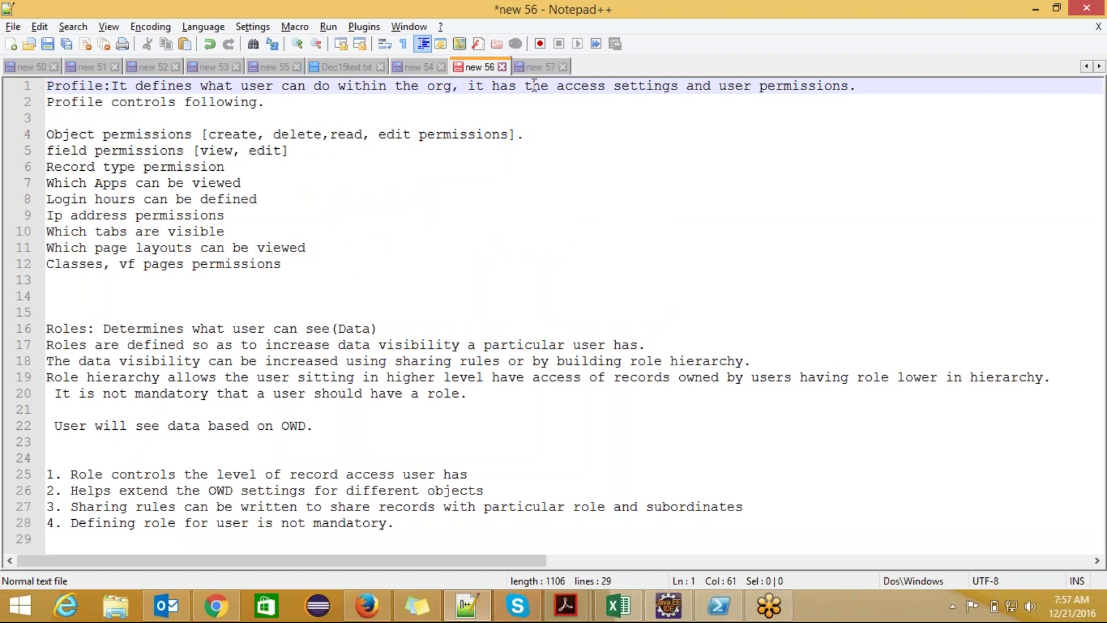
pyautogui.click(534, 67)
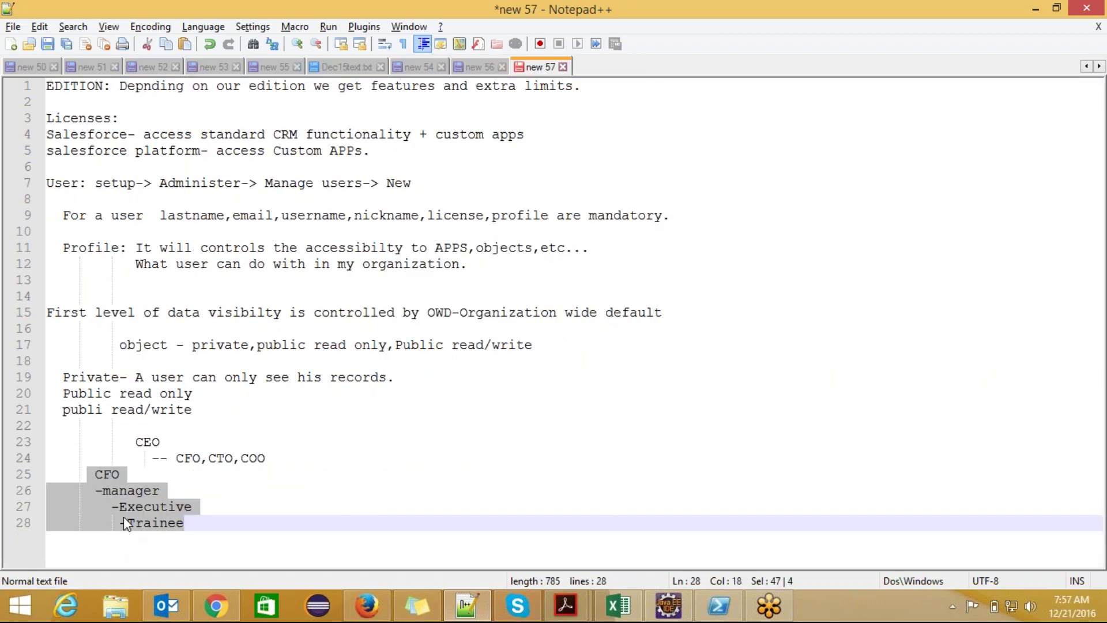
pyautogui.click(103, 491)
pyautogui.moveTo(136, 501); pyautogui.dragTo(187, 539)
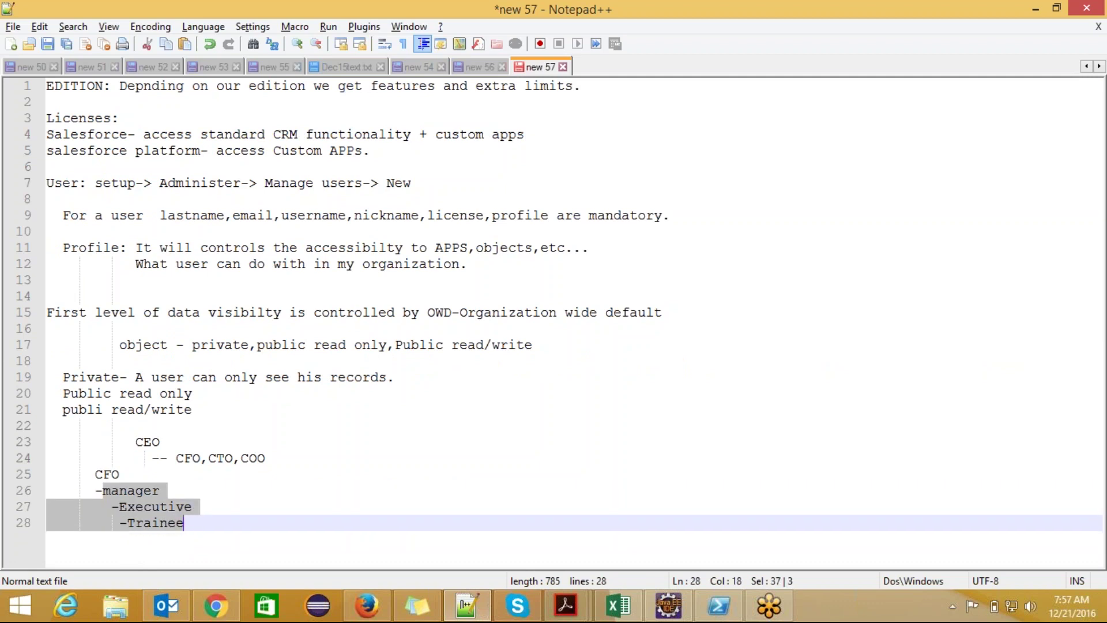
pyautogui.click(111, 474)
pyautogui.click(125, 490)
pyautogui.doubleClick(126, 489)
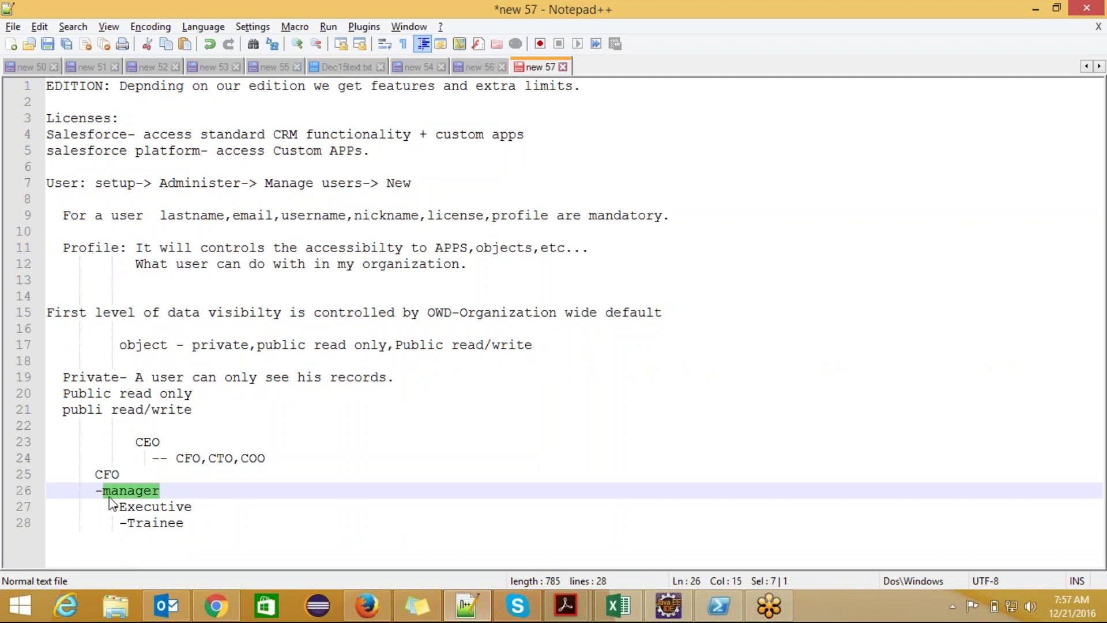
pyautogui.click(111, 505)
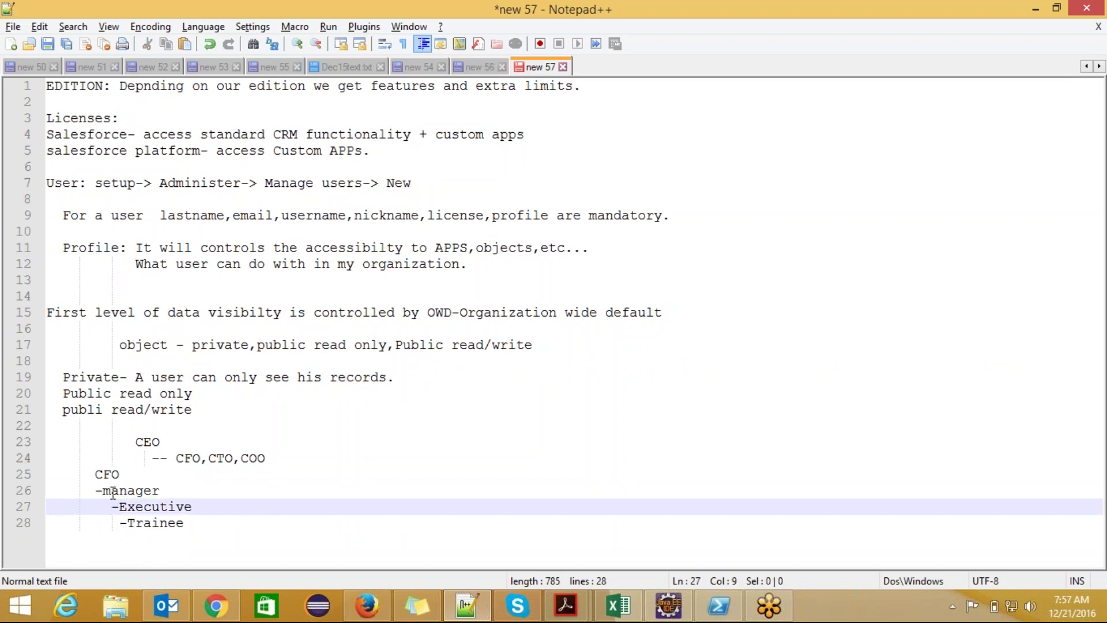
pyautogui.doubleClick(113, 491)
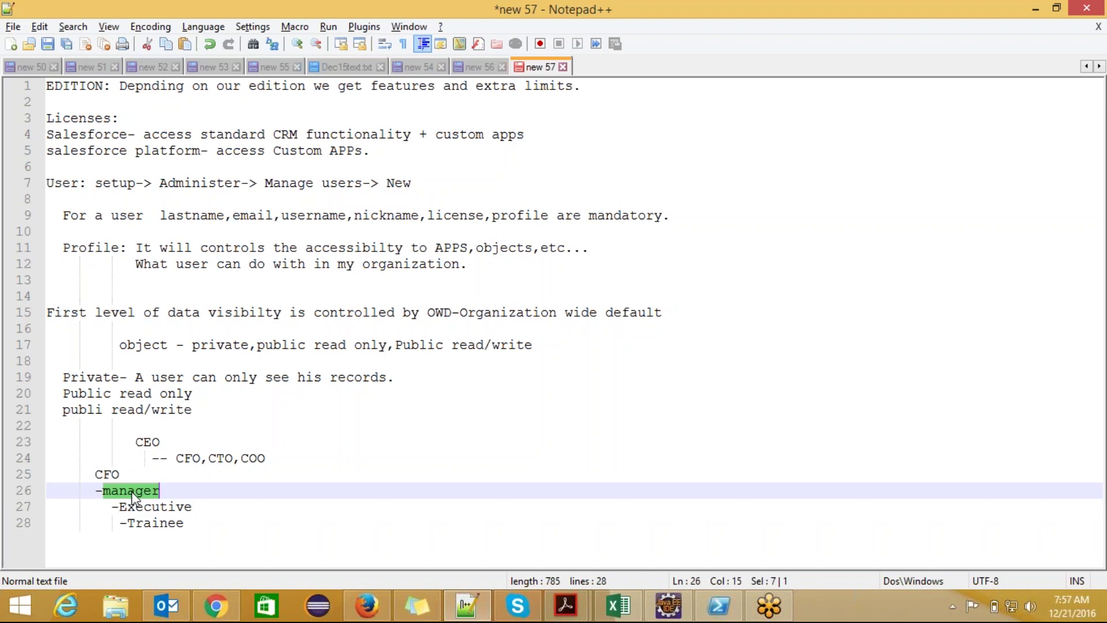
pyautogui.moveTo(111, 506); pyautogui.dragTo(193, 525)
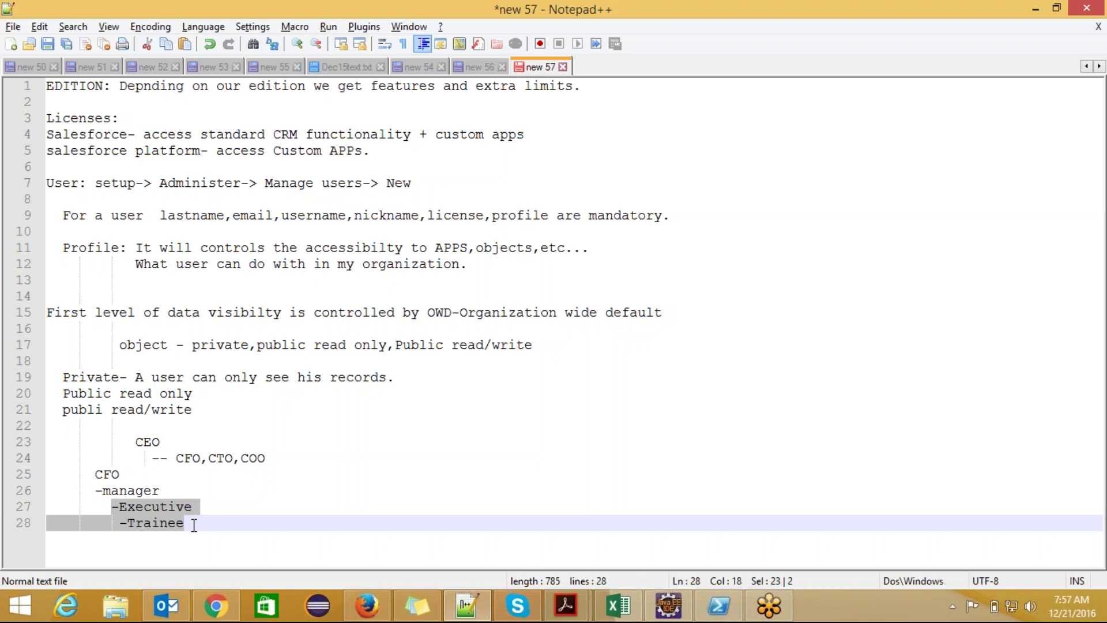
pyautogui.moveTo(94, 490); pyautogui.dragTo(190, 522)
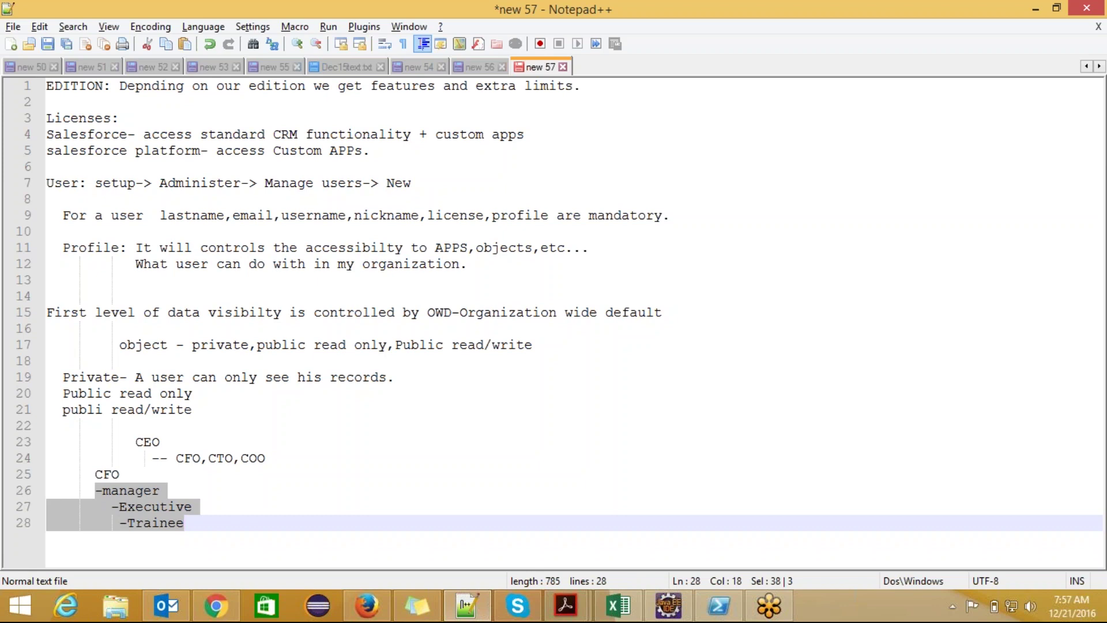
# - Highlight CEO, its CFO and COO reports, and the CFO-to-Trainee lines to explain reporting
pyautogui.doubleClick(144, 441)
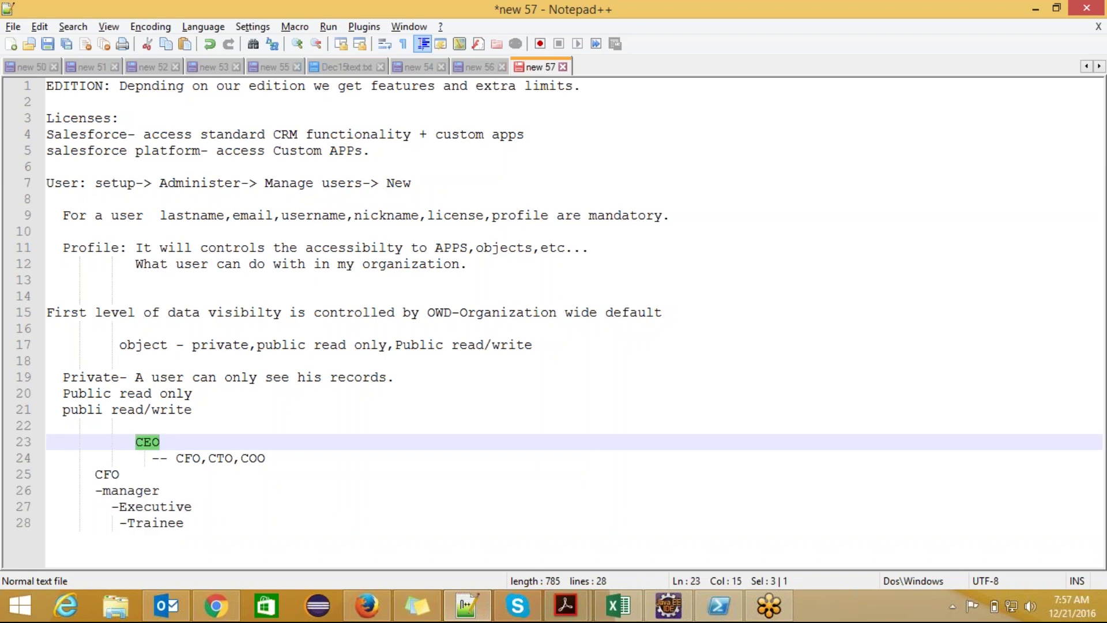
pyautogui.moveTo(88, 474); pyautogui.dragTo(190, 520)
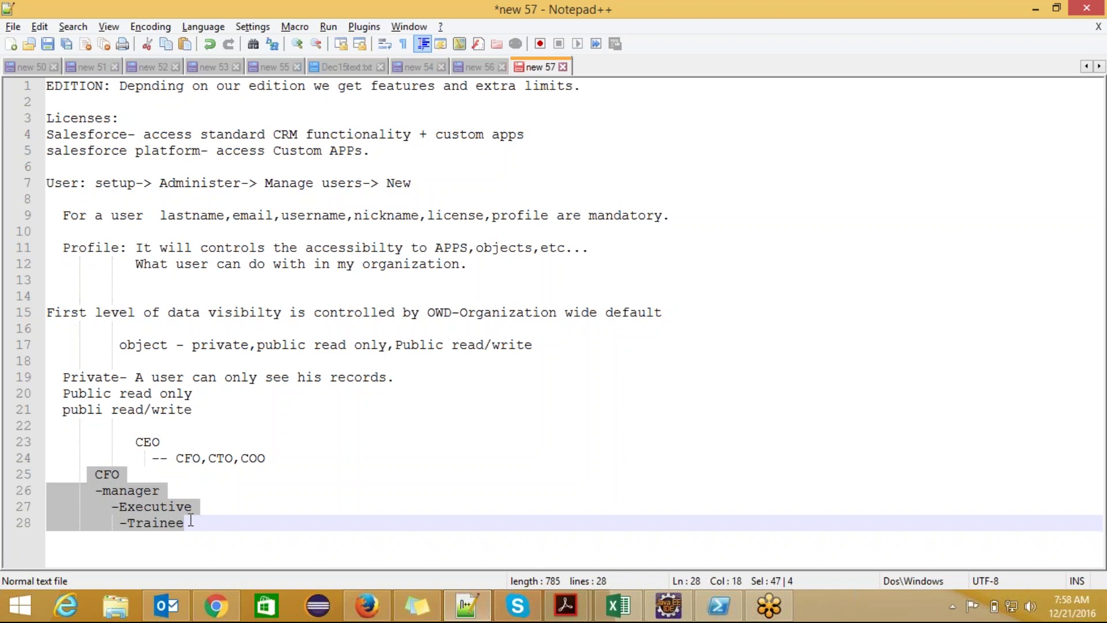
pyautogui.click(145, 440)
pyautogui.tripleClick(145, 440)
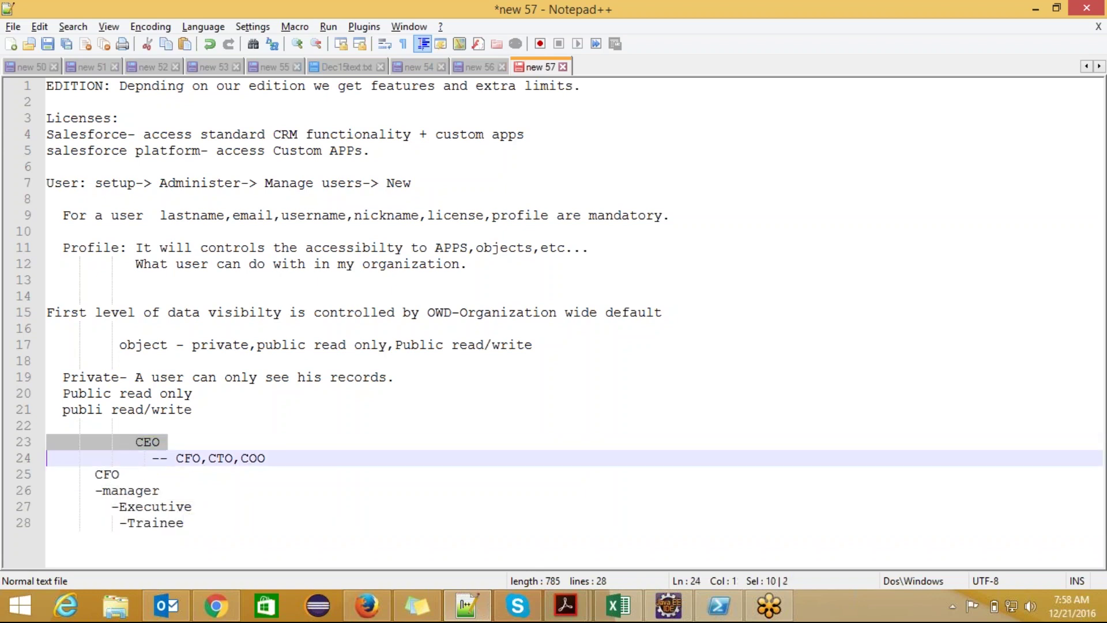
pyautogui.doubleClick(152, 442)
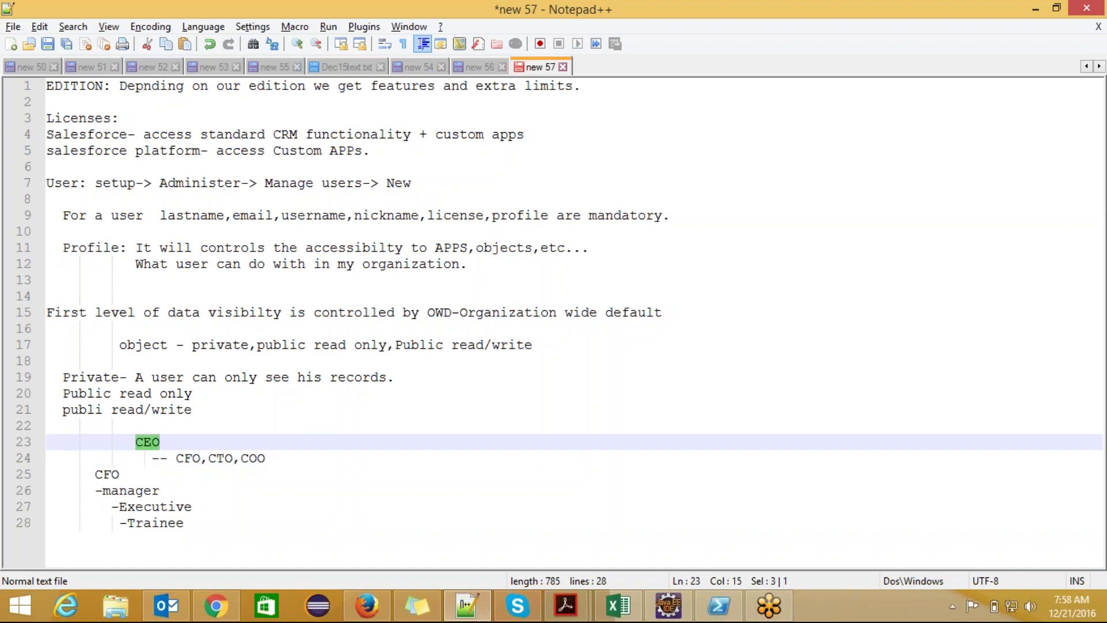
pyautogui.moveTo(87, 473); pyautogui.dragTo(140, 479)
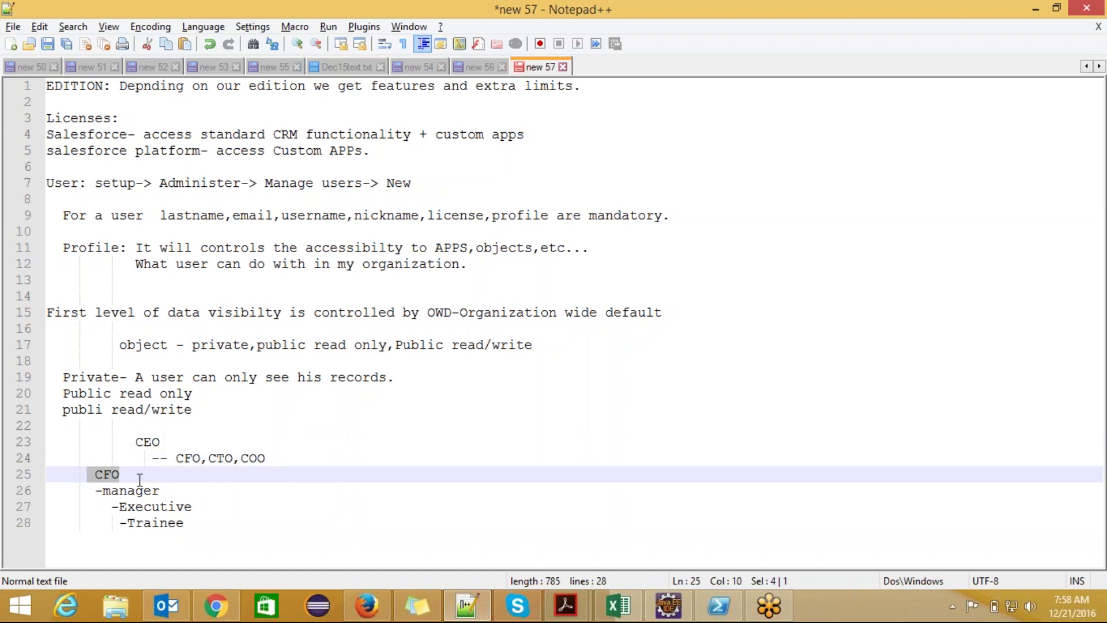
pyautogui.doubleClick(146, 442)
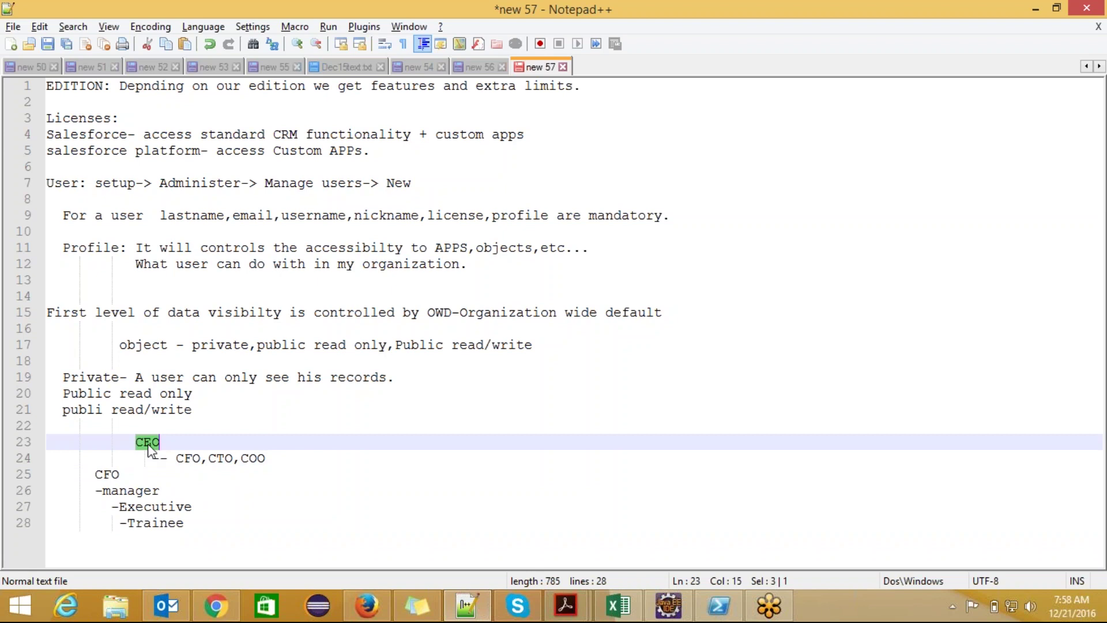
pyautogui.doubleClick(188, 458)
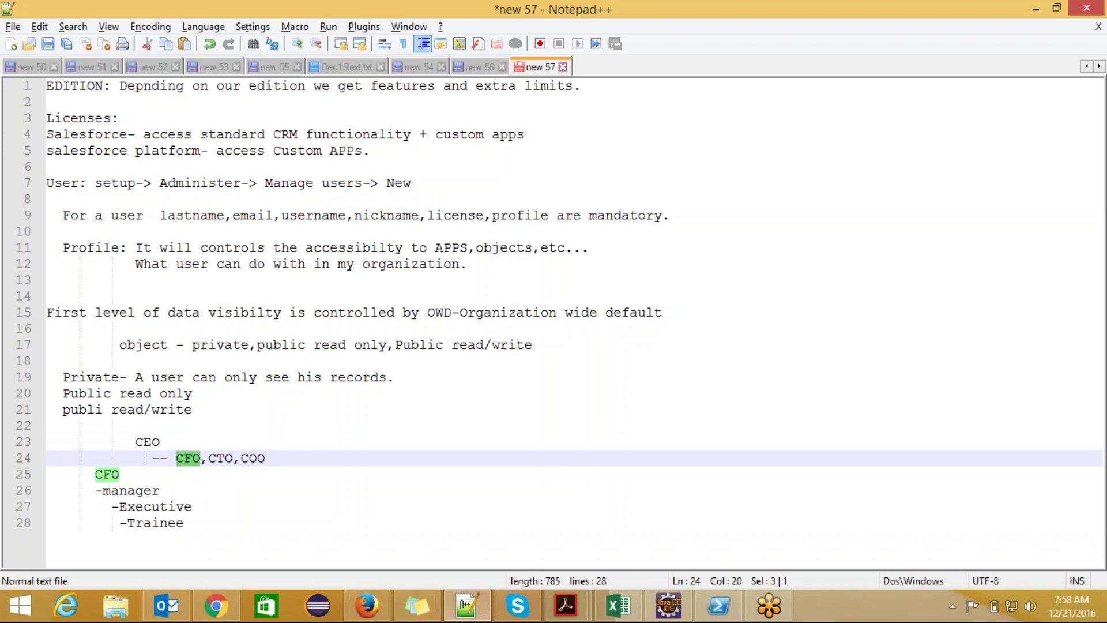
pyautogui.moveTo(232, 461); pyautogui.dragTo(266, 460)
pyautogui.doubleClick(110, 473)
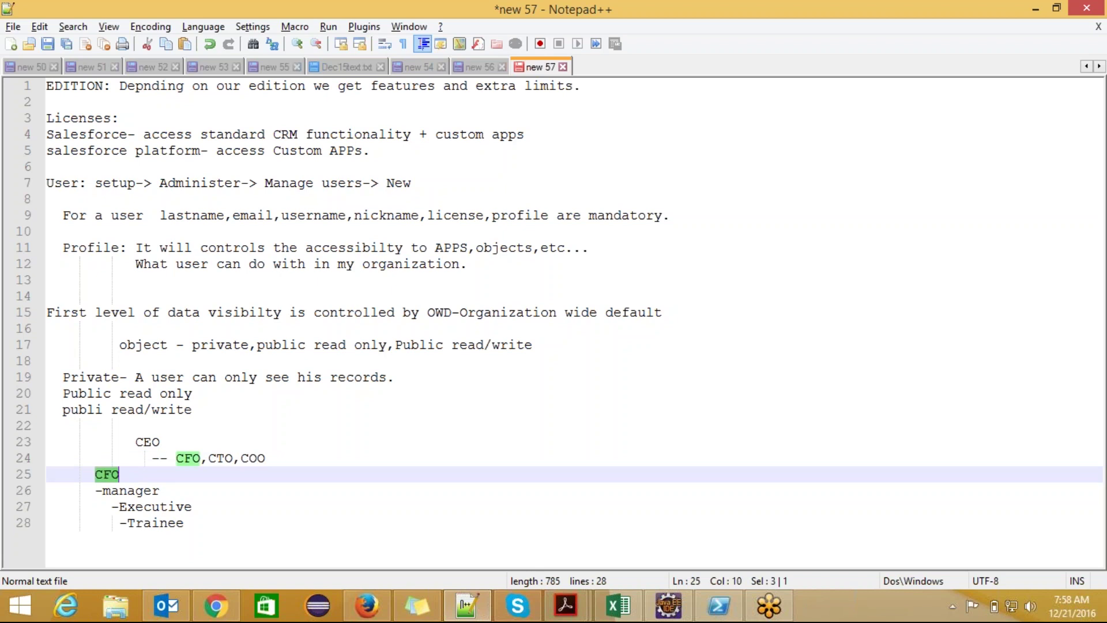
pyautogui.moveTo(96, 490); pyautogui.dragTo(194, 523)
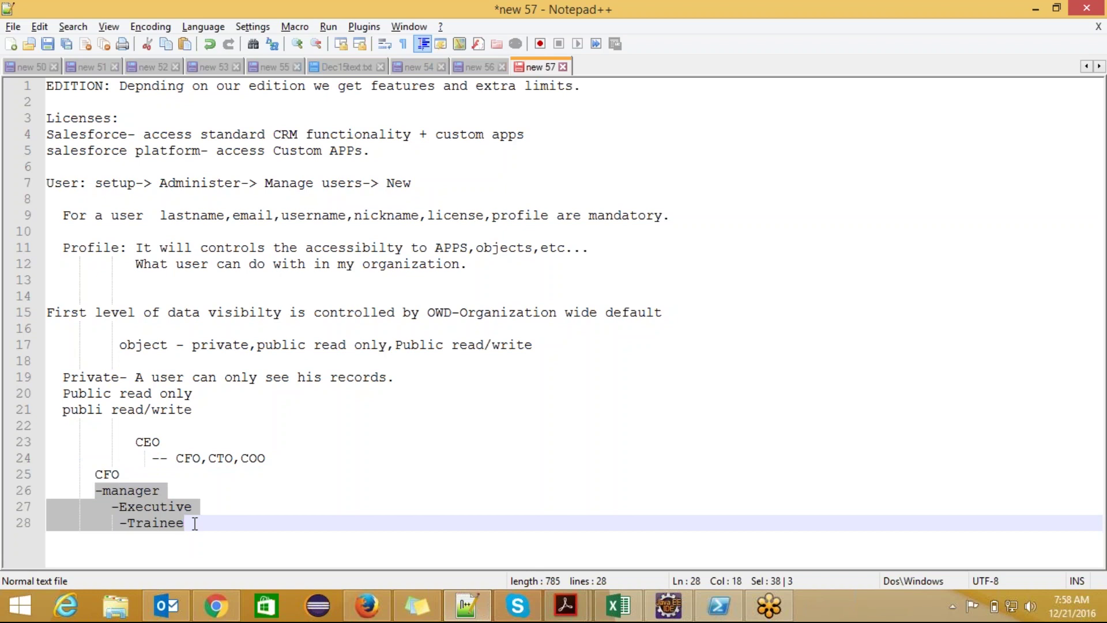
pyautogui.click(156, 444)
pyautogui.doubleClick(155, 444)
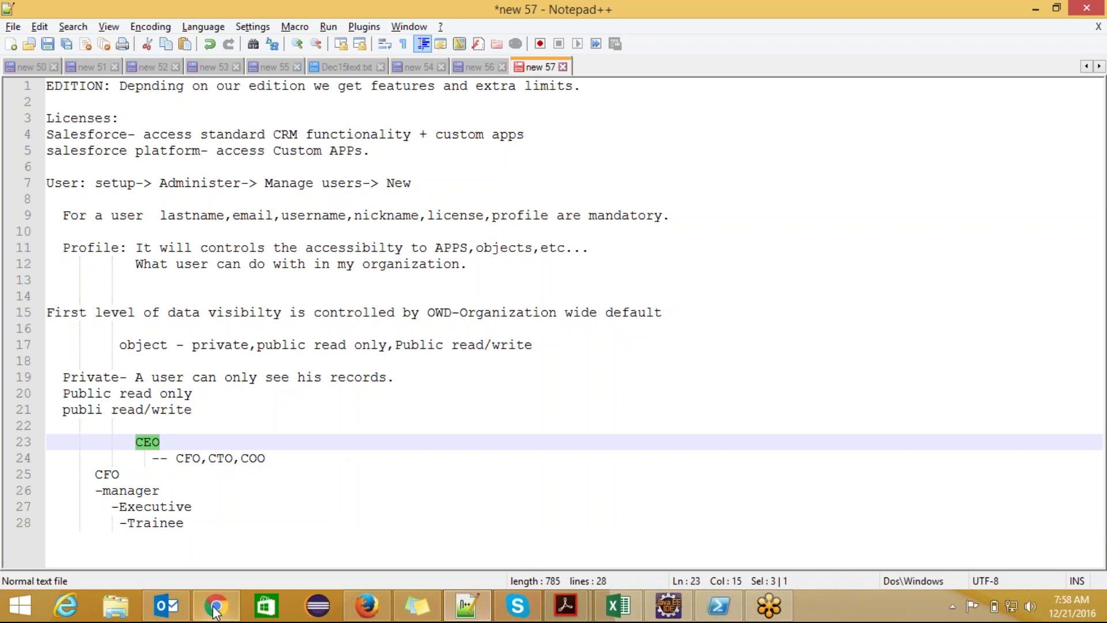
# - Highlight the whole role hierarchy sketch level by level, then switch to the new 56 notes
pyautogui.moveTo(215, 609)
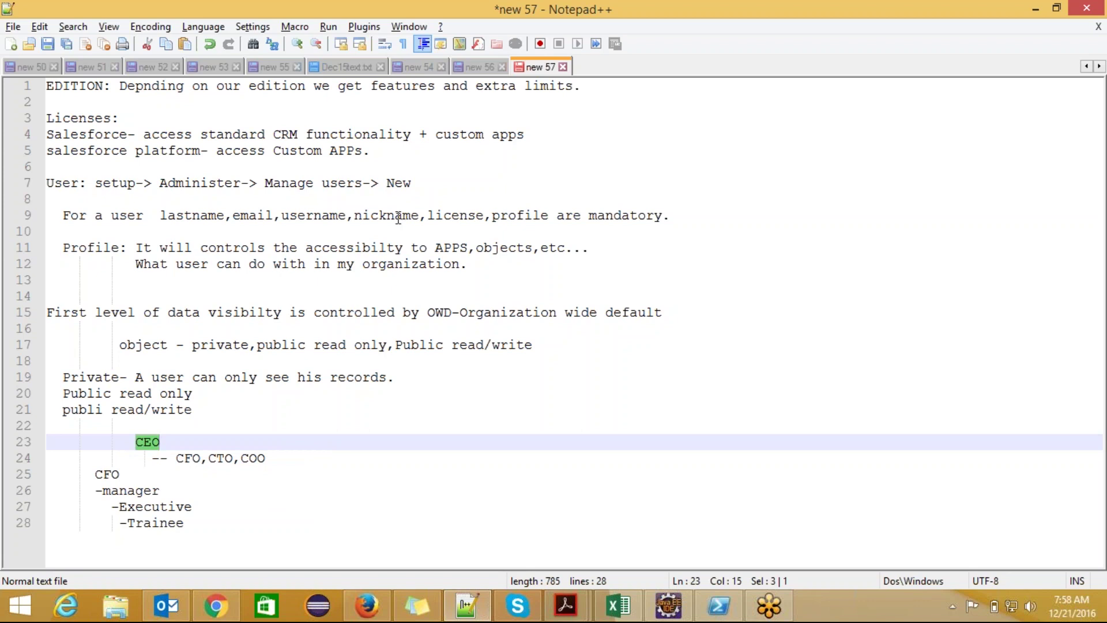
pyautogui.moveTo(121, 442); pyautogui.dragTo(205, 521)
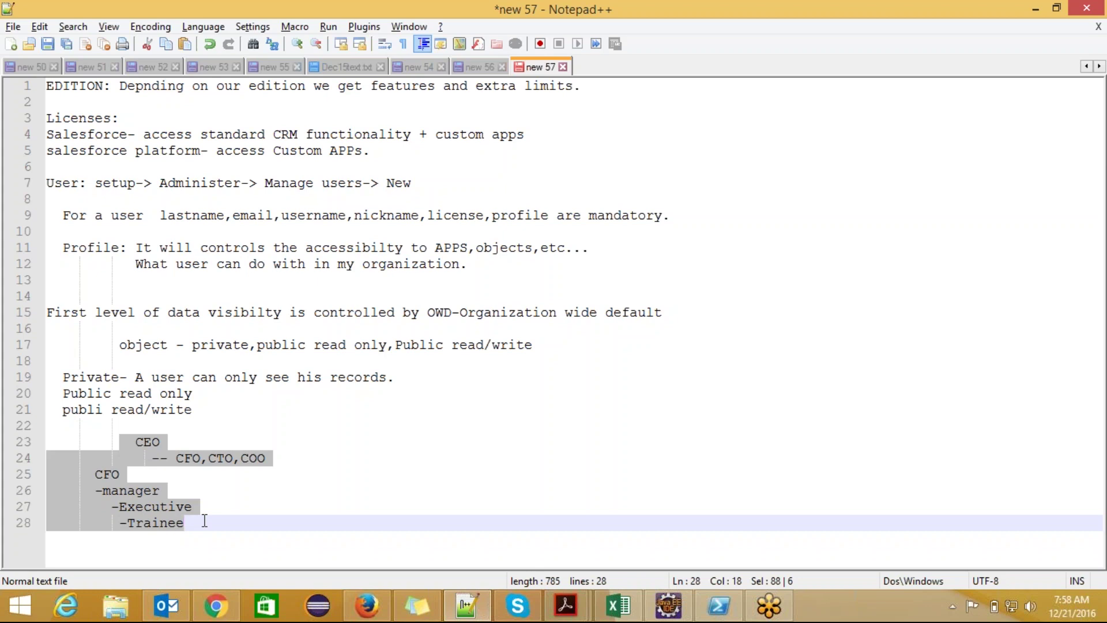
pyautogui.doubleClick(137, 437)
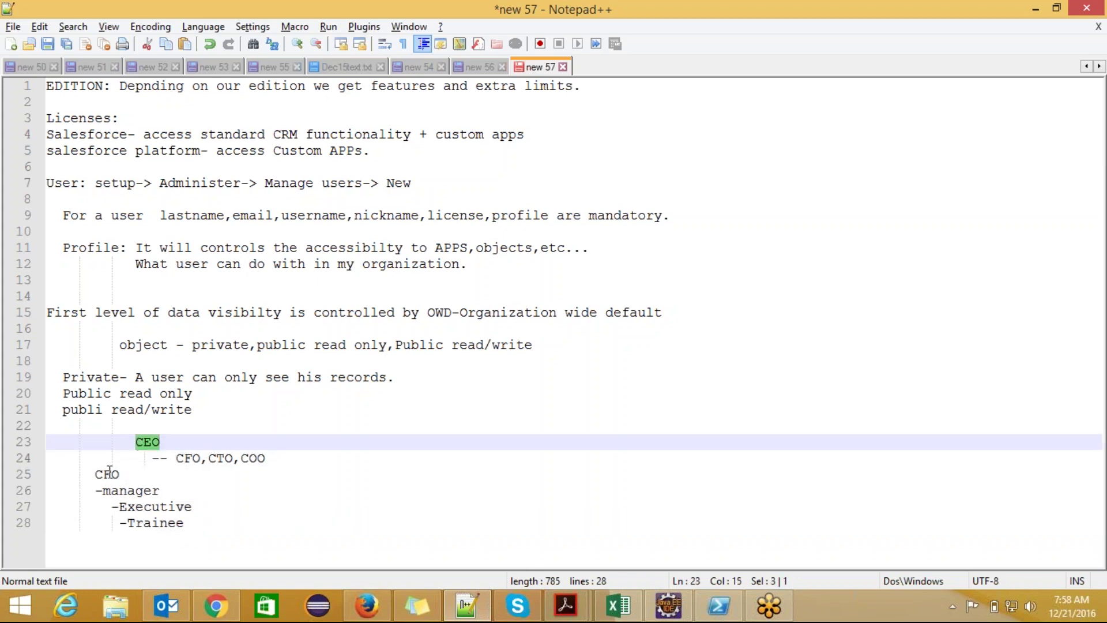
pyautogui.doubleClick(108, 473)
pyautogui.click(125, 491)
pyautogui.moveTo(119, 506); pyautogui.dragTo(184, 522)
pyautogui.click(209, 523)
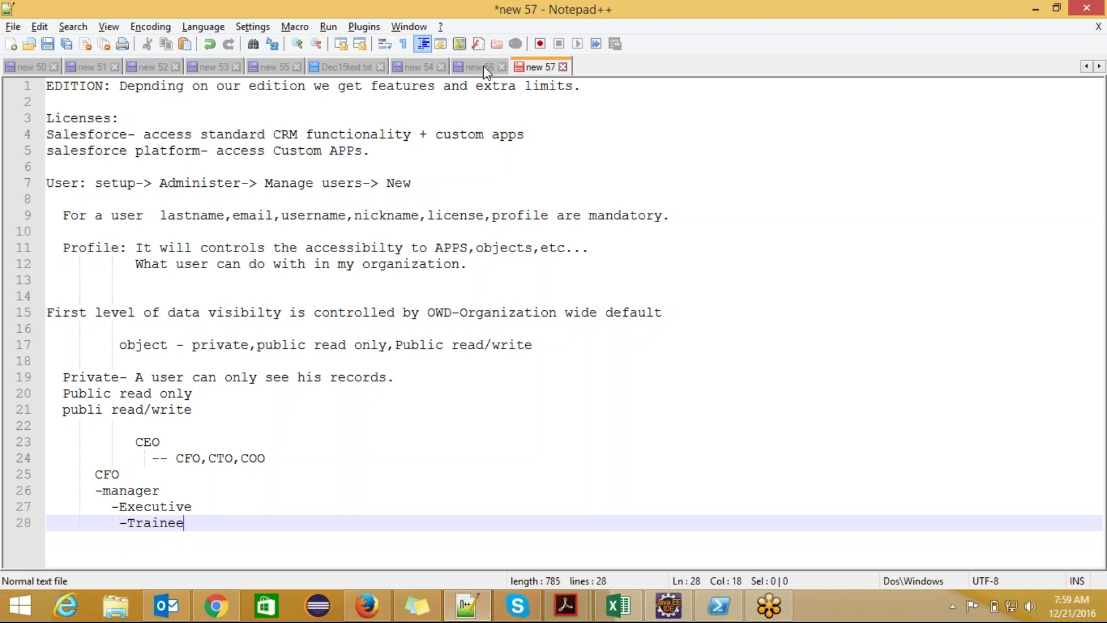
pyautogui.click(486, 68)
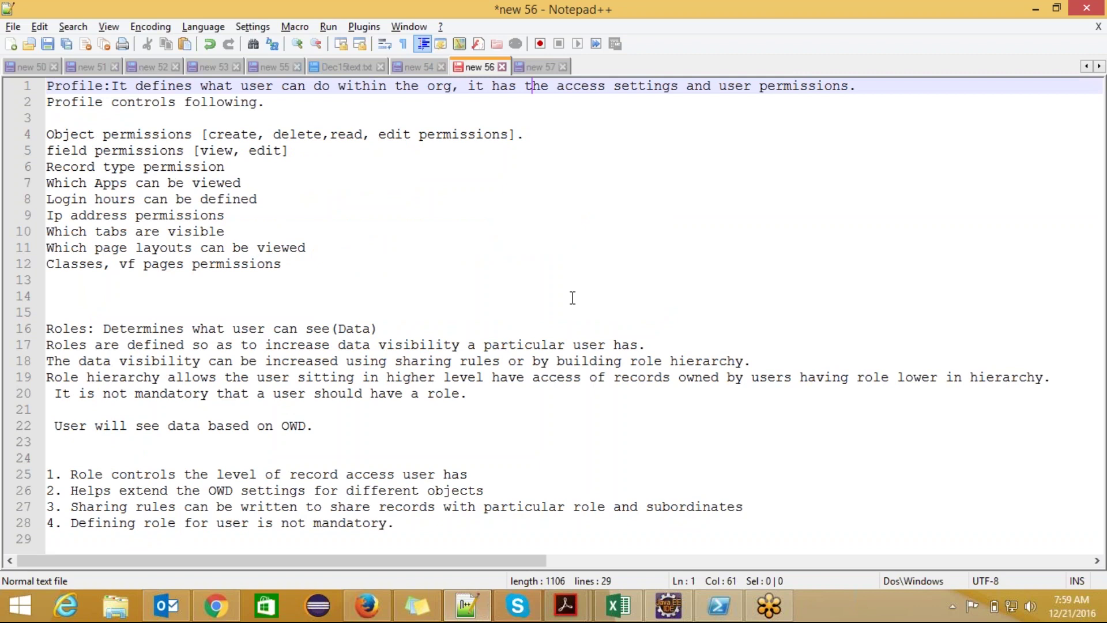
# - In new 56, highlight the roles definition phrase and the word Data on line 16
pyautogui.click(572, 297)
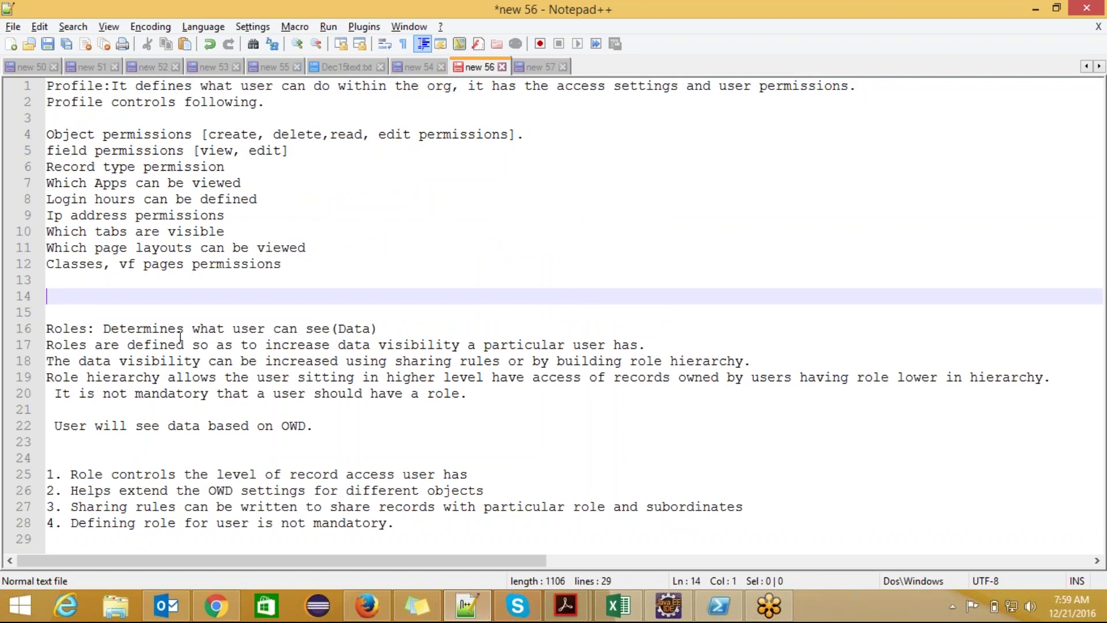
pyautogui.moveTo(103, 328); pyautogui.dragTo(341, 332)
pyautogui.doubleClick(355, 329)
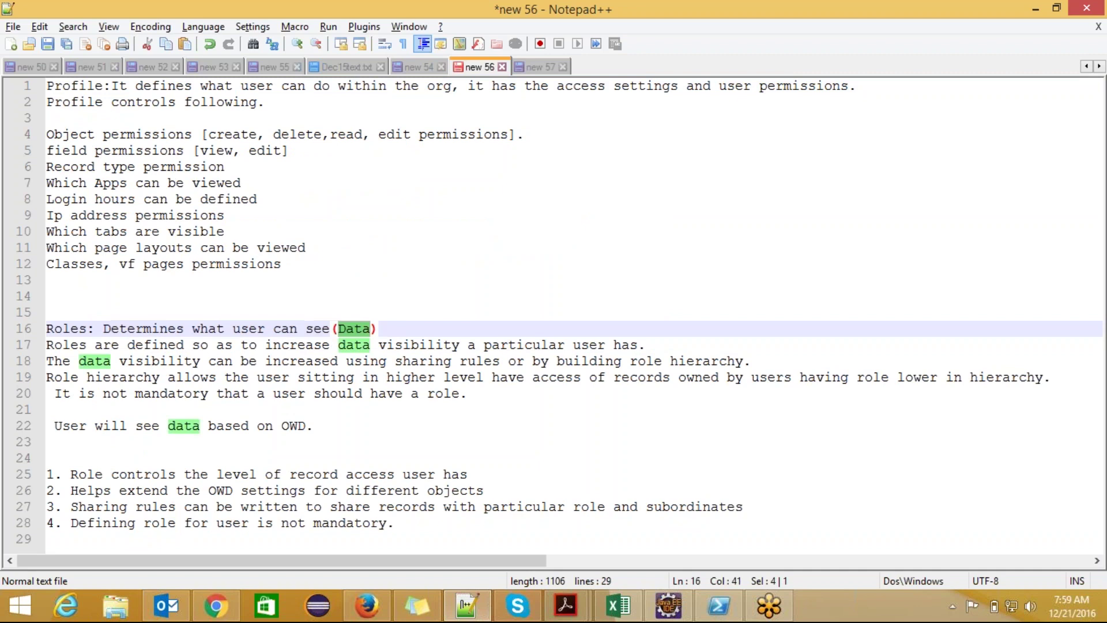
pyautogui.click(404, 324)
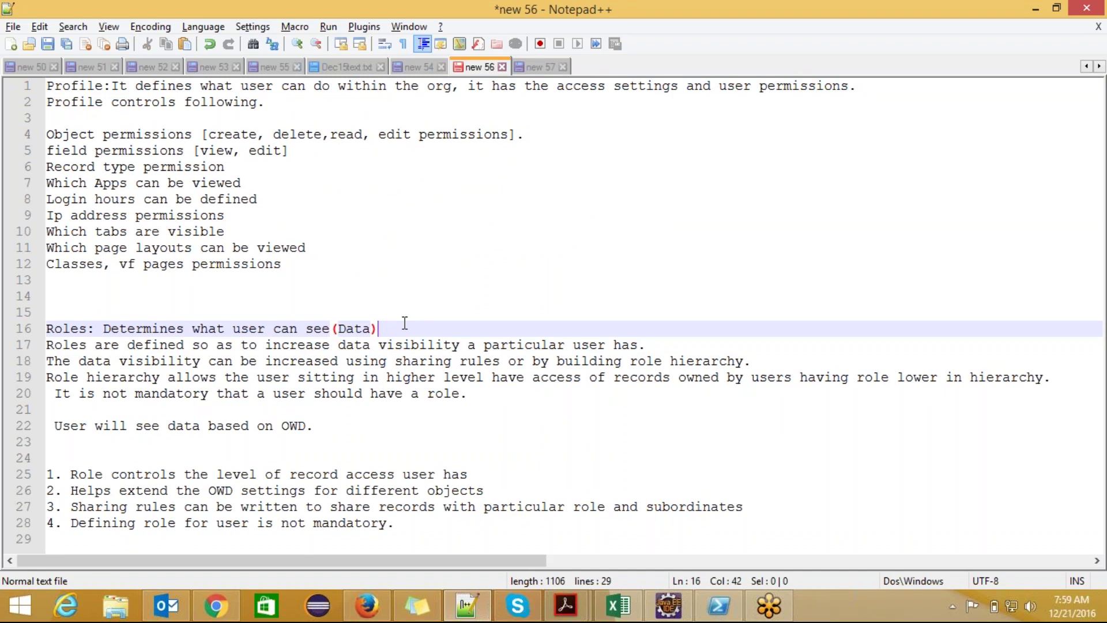
pyautogui.click(427, 344)
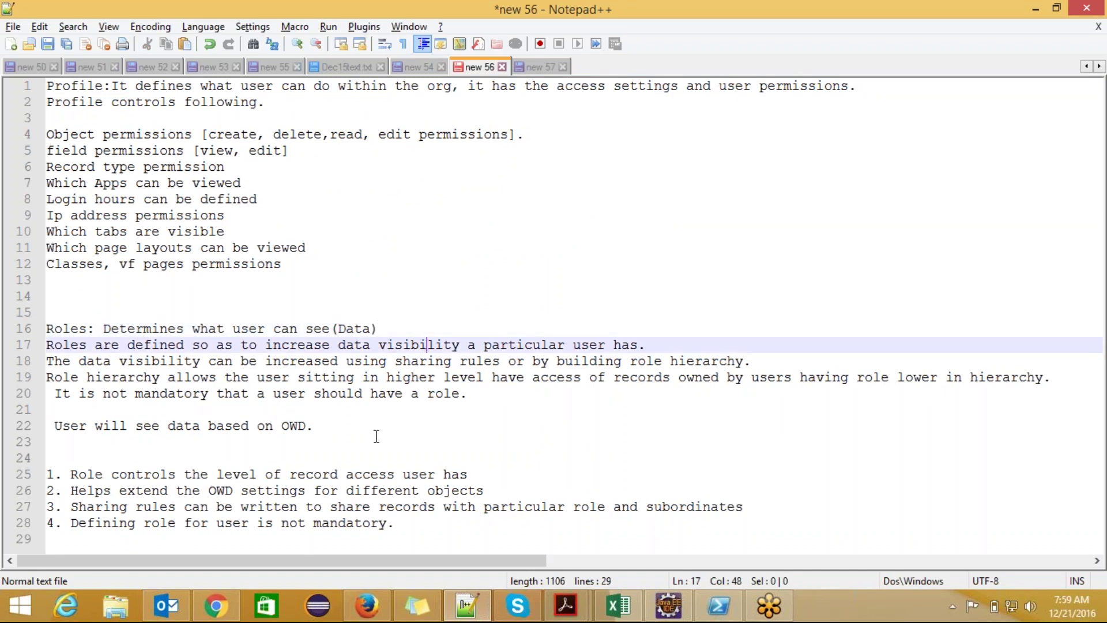
# - Highlight the end of line 17 and the line about data based on OWD, then return to new 57
pyautogui.click(550, 68)
pyautogui.click(480, 69)
pyautogui.moveTo(648, 346); pyautogui.dragTo(624, 343)
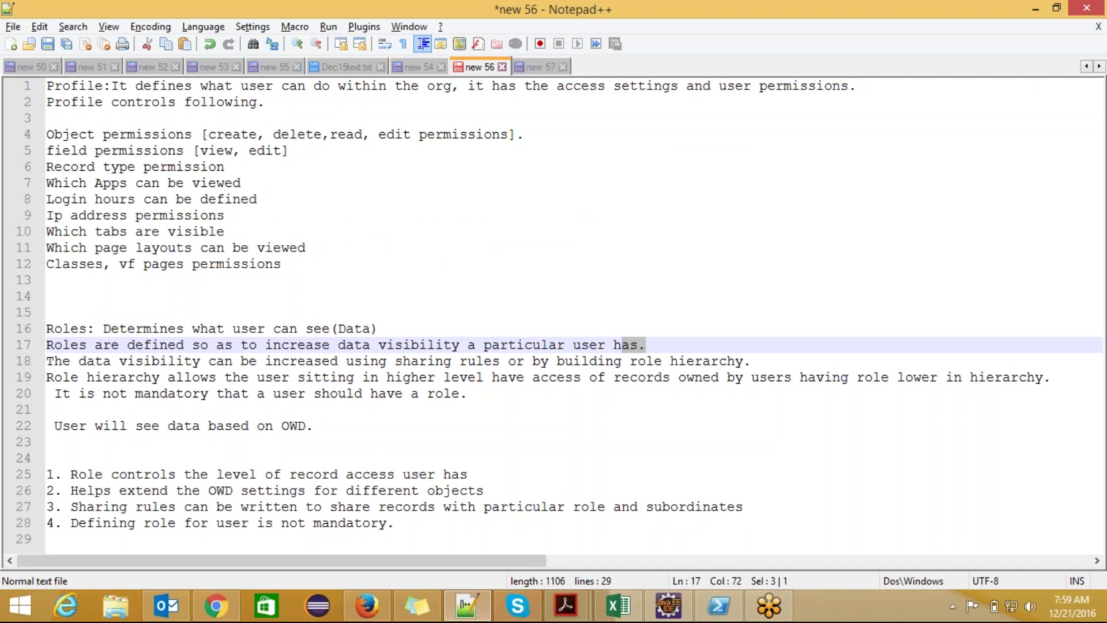
pyautogui.click(313, 425)
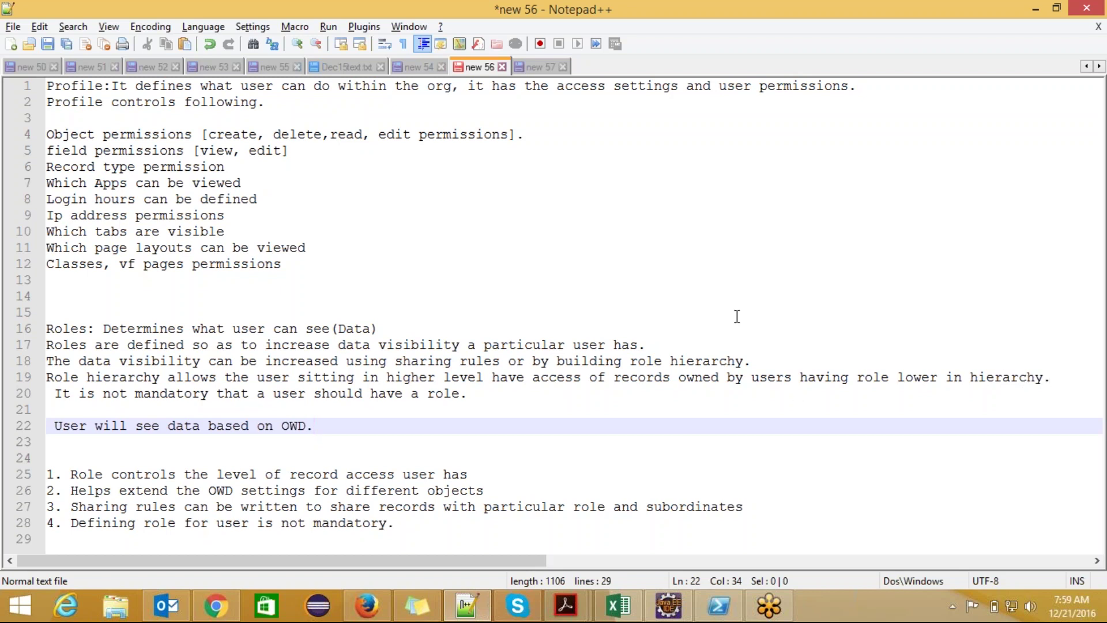
pyautogui.click(528, 68)
# - Type 'OWD->Role hierarchy->Sharing rules' on new line 30, highlighting OWD and Role hierarchy along the way
pyautogui.press('Return')
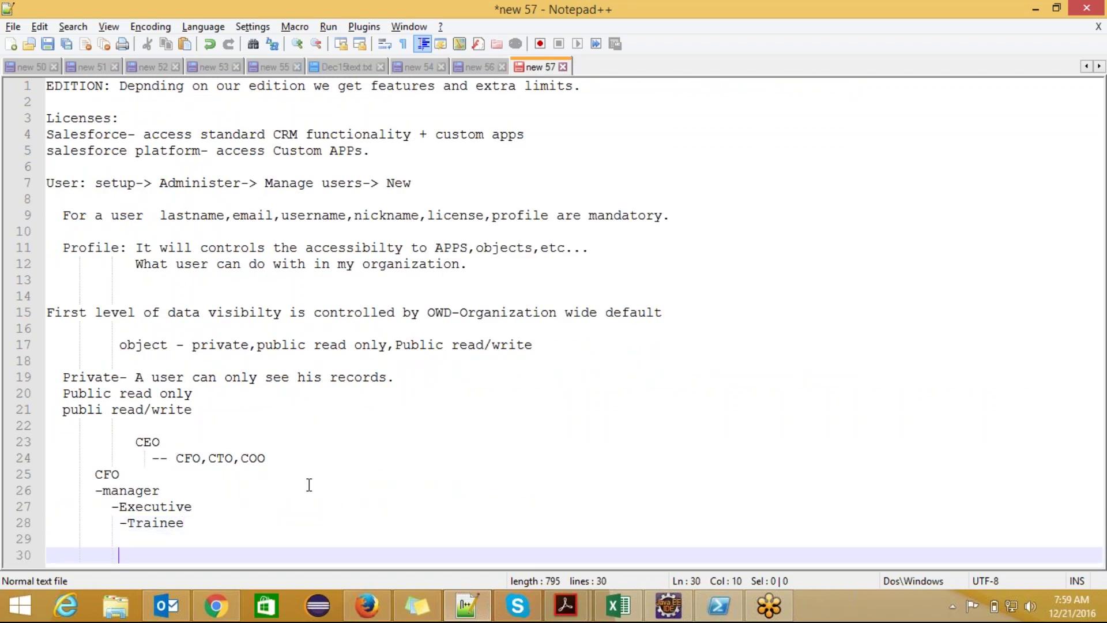
pyautogui.write('O')
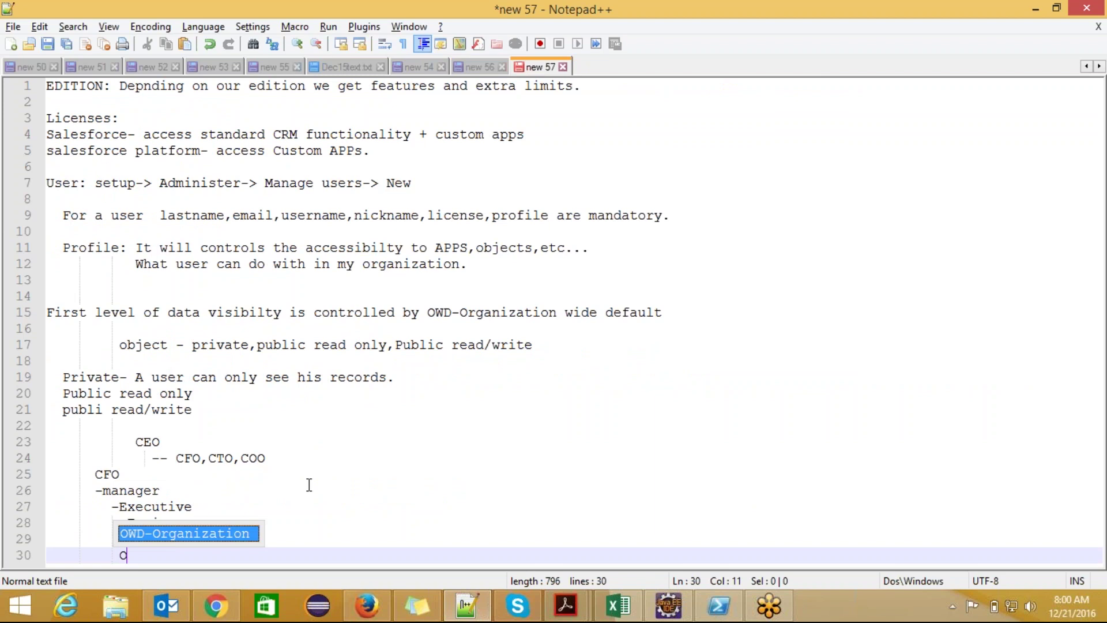
pyautogui.write('WD->')
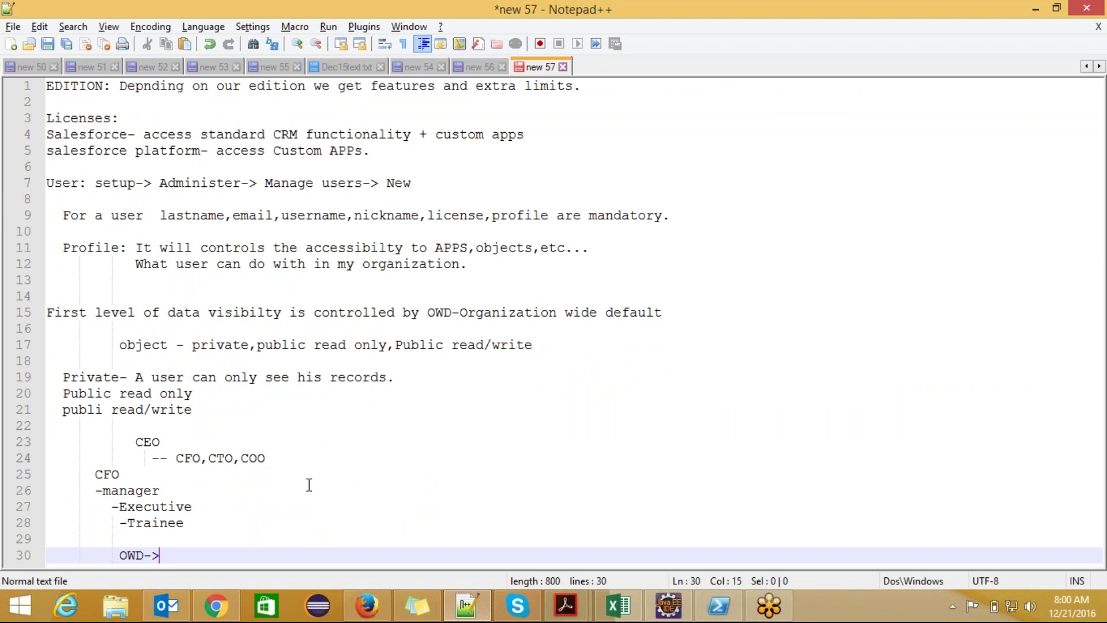
pyautogui.write('Role h')
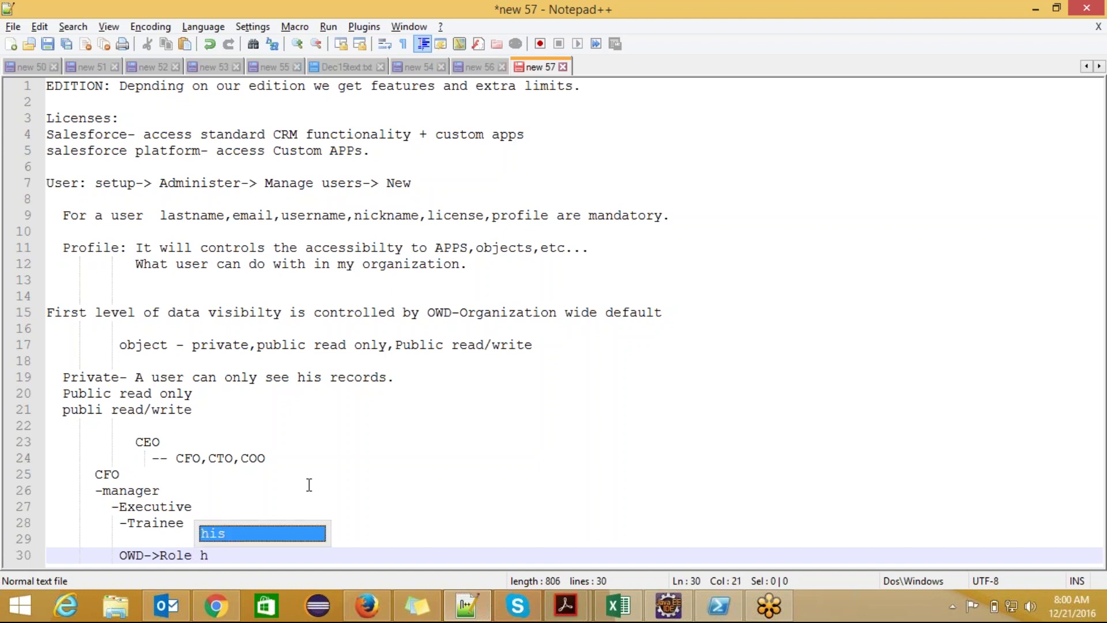
pyautogui.write('ierarc')
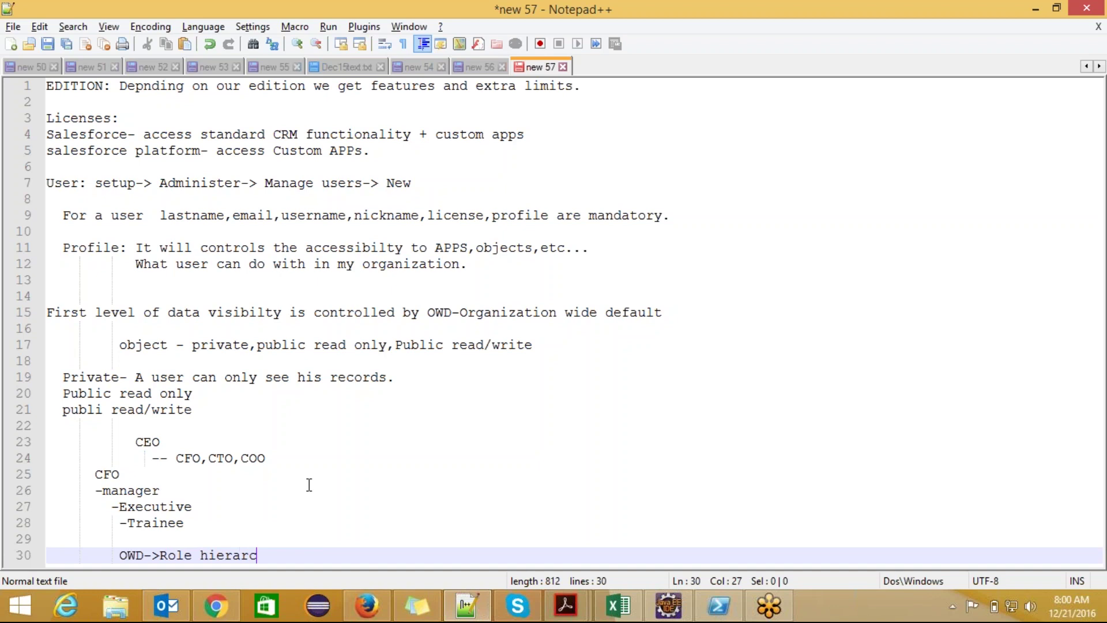
pyautogui.write('hy->')
pyautogui.moveTo(159, 555); pyautogui.dragTo(273, 555)
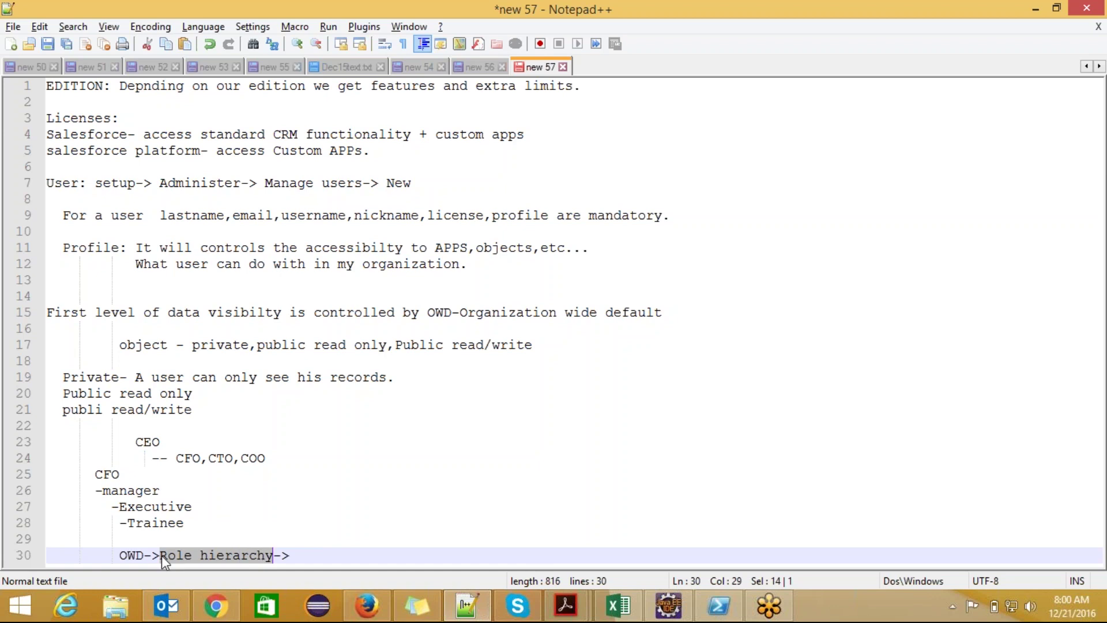
pyautogui.moveTo(144, 555); pyautogui.dragTo(117, 555)
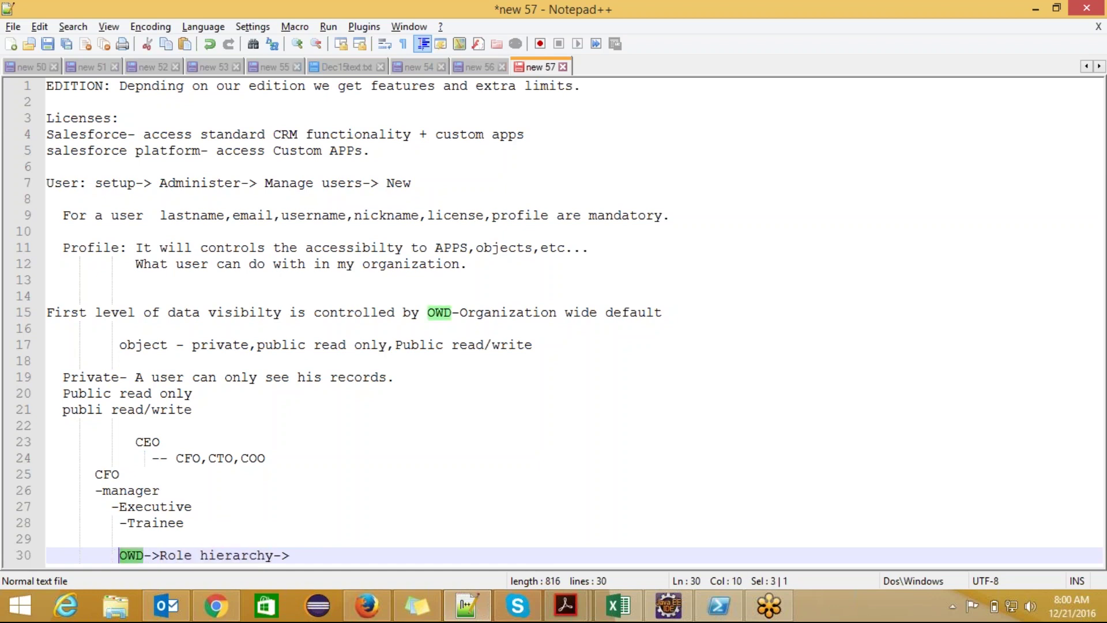
pyautogui.click(126, 555)
pyautogui.moveTo(159, 555); pyautogui.dragTo(275, 557)
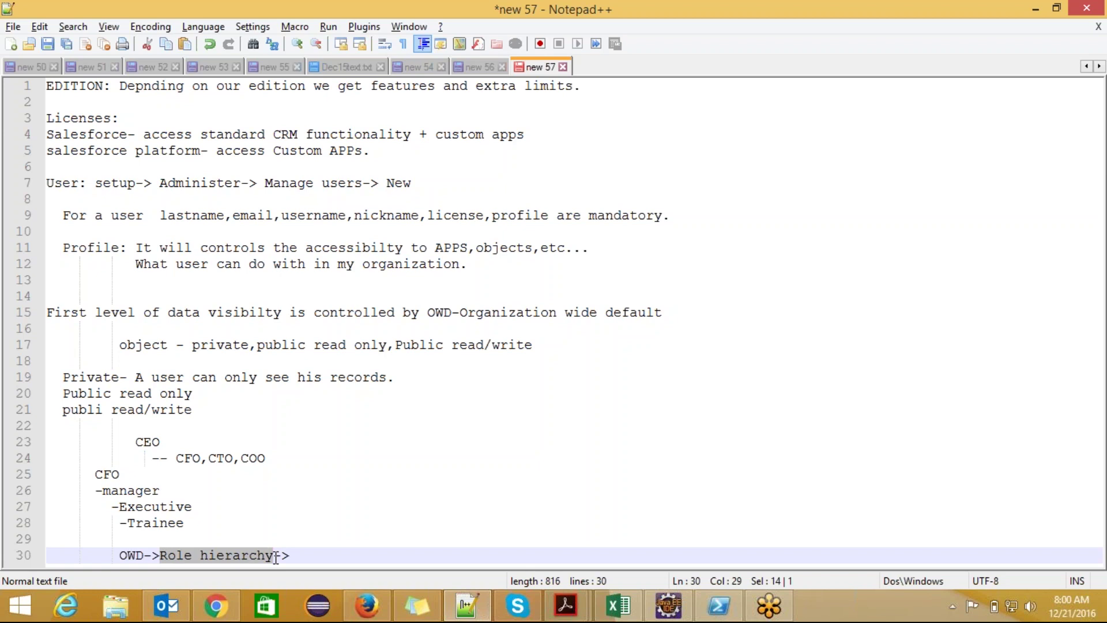
pyautogui.click(305, 555)
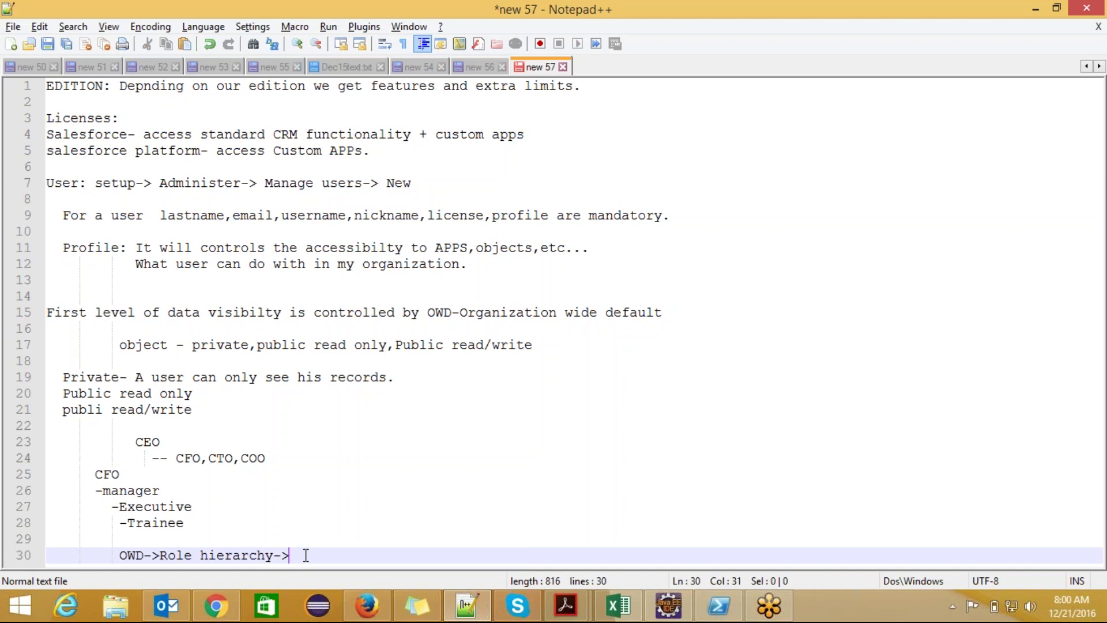
pyautogui.write('Sharing rules')
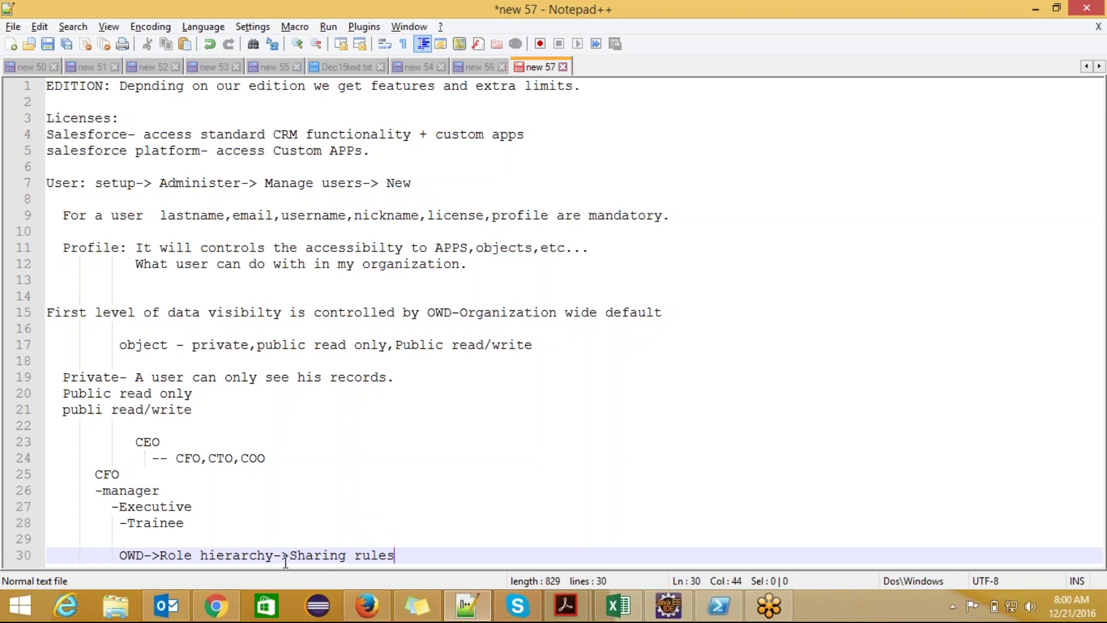
# - Open Edit on Salesforce's Organization-Wide Defaults, then switch back to the new 57 notes
pyautogui.moveTo(215, 606)
pyautogui.click(222, 539)
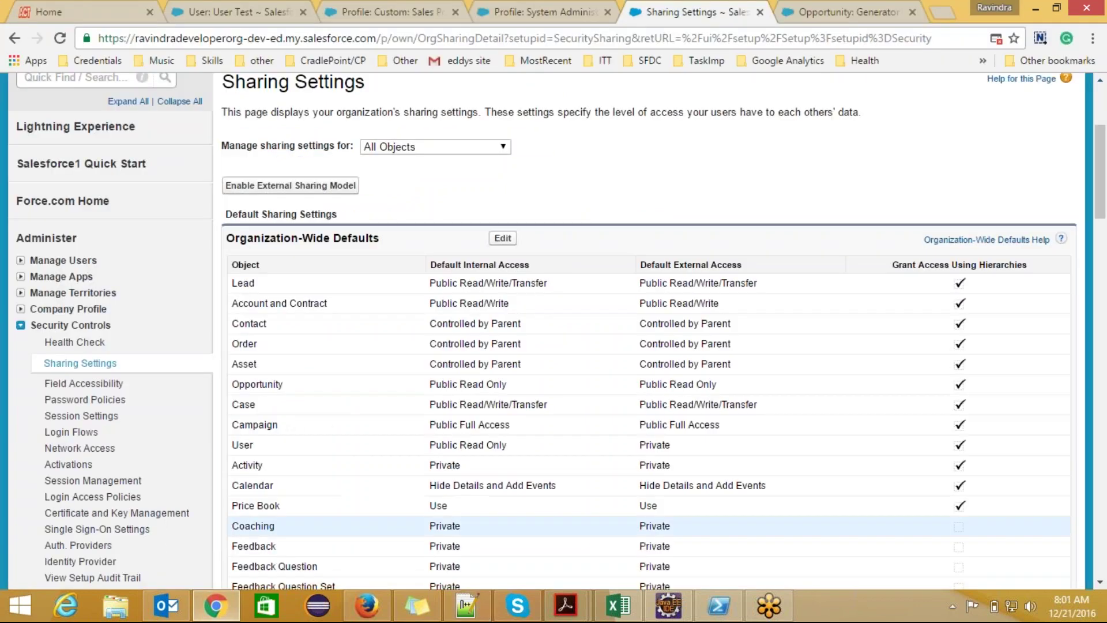
pyautogui.moveTo(1101, 196); pyautogui.dragTo(1102, 221)
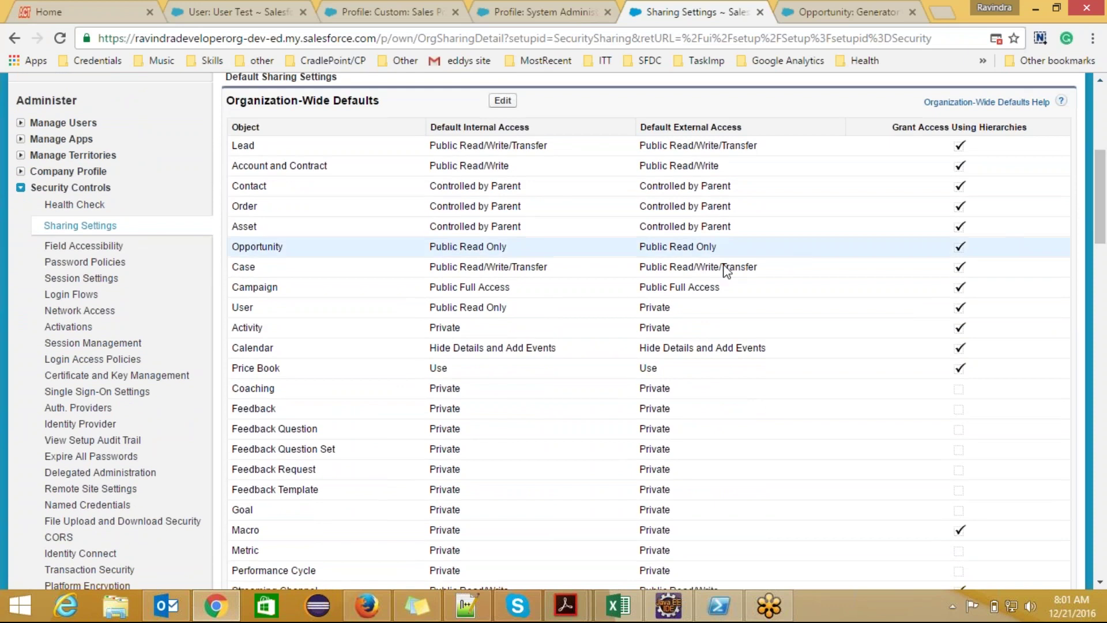
pyautogui.click(503, 102)
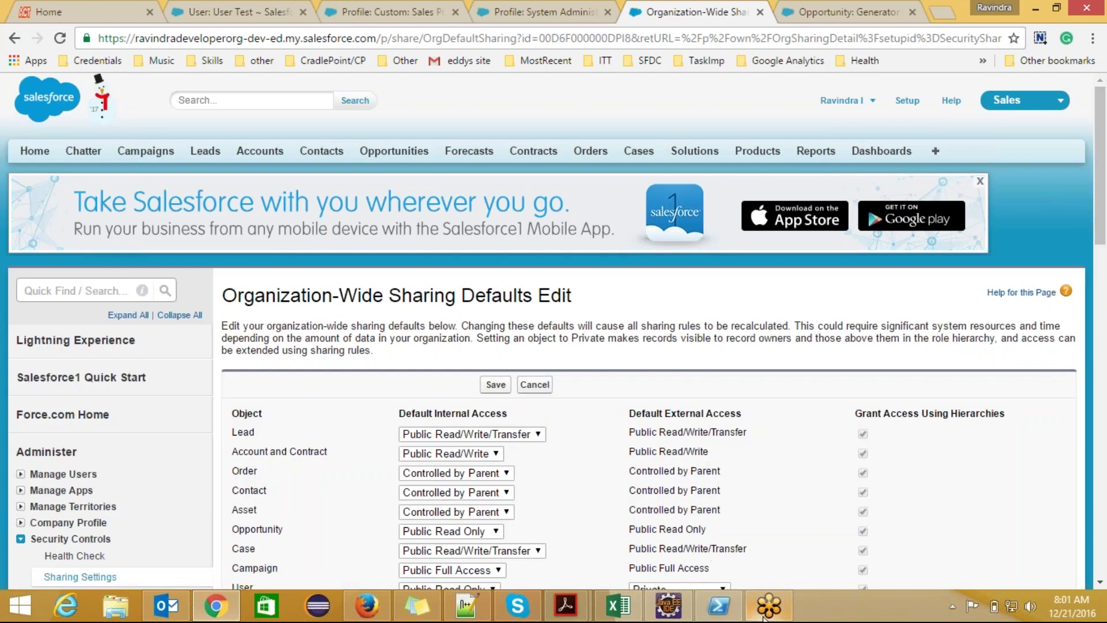
pyautogui.moveTo(764, 617)
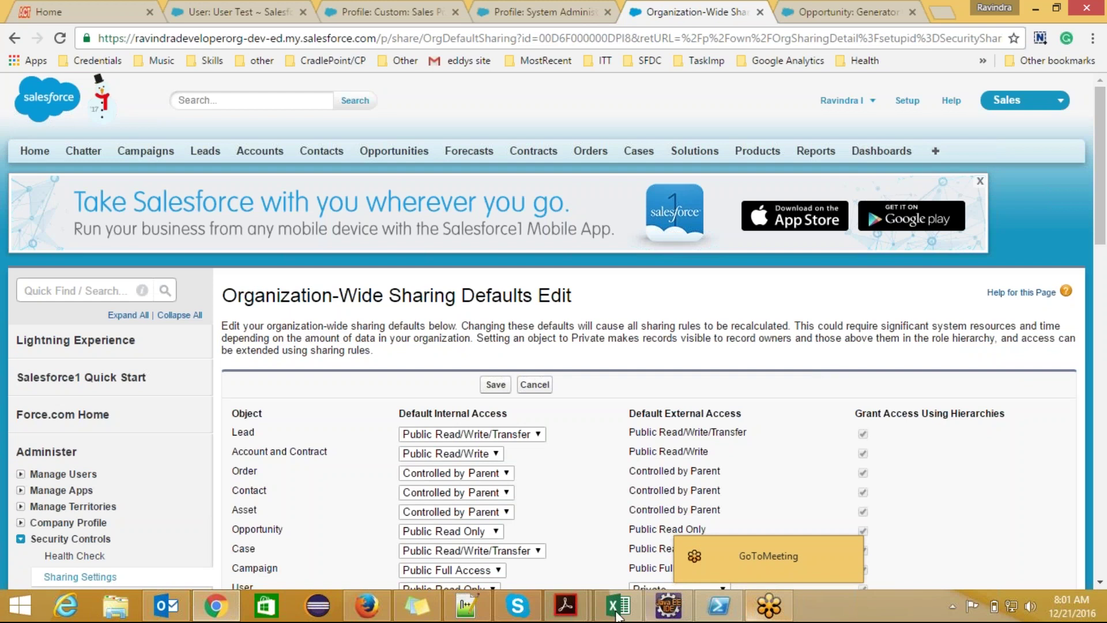
pyautogui.moveTo(479, 609)
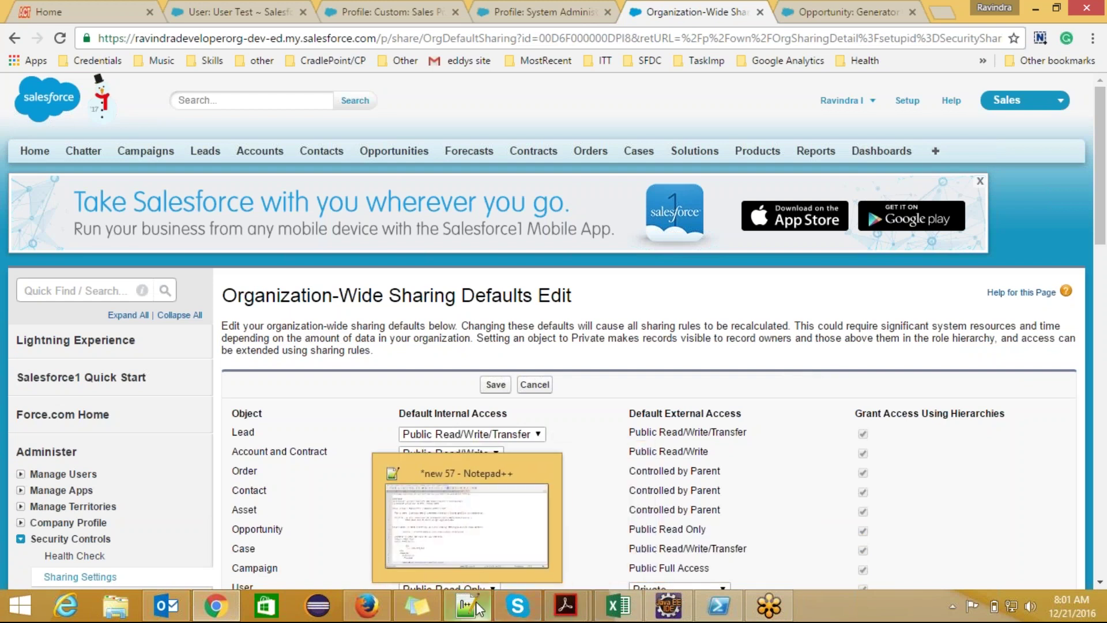
pyautogui.click(478, 609)
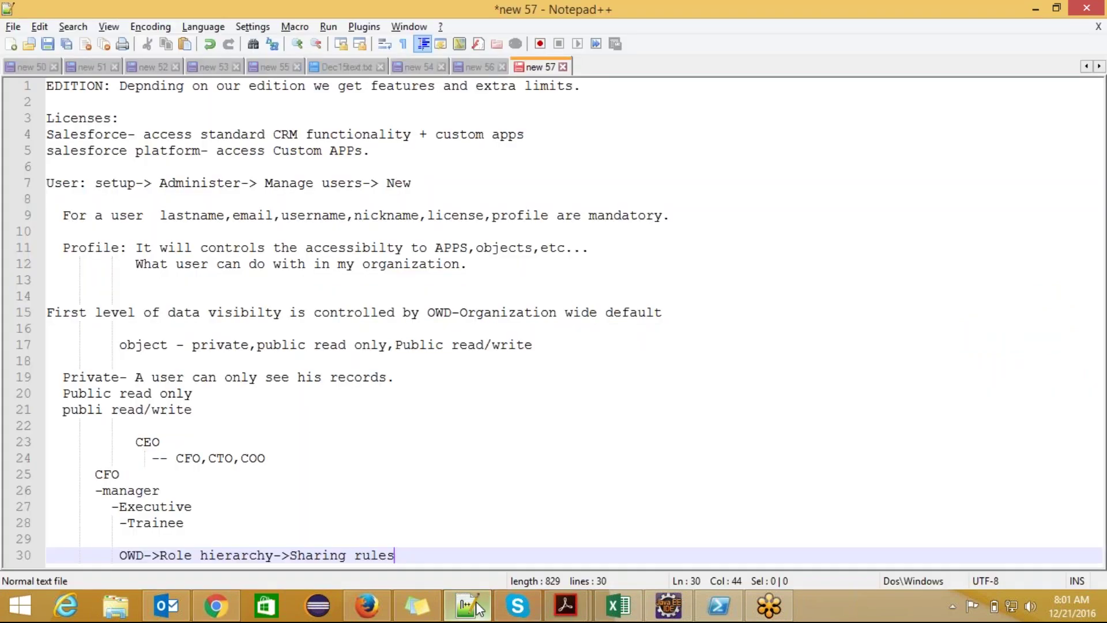
# - Highlight the four numbered role points in new 56, including Sharing rules, then return to Salesforce
pyautogui.click(478, 67)
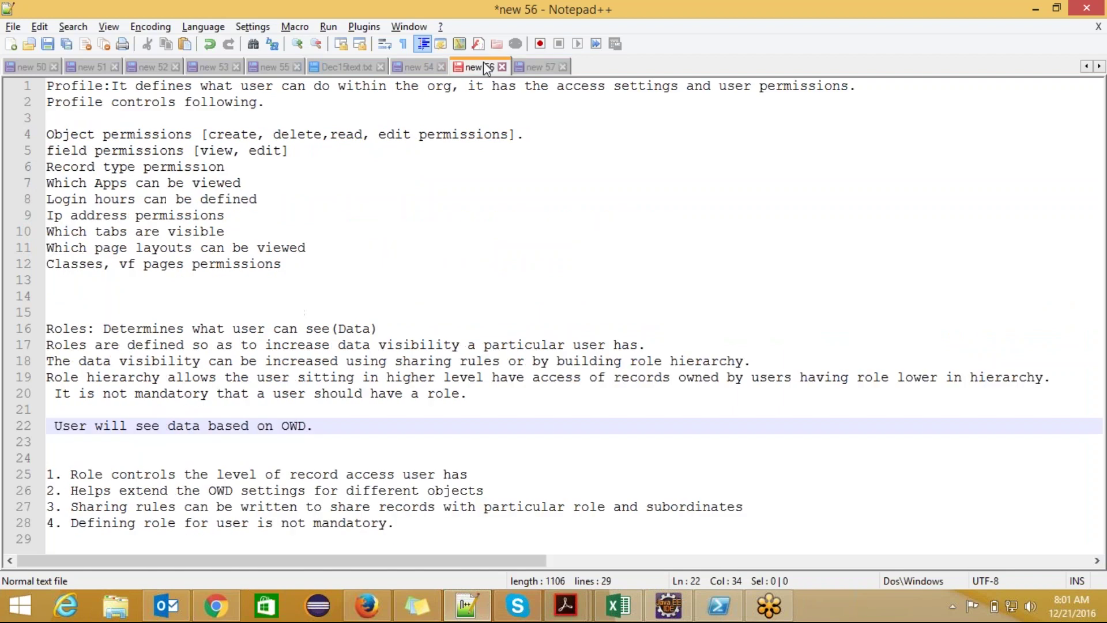
pyautogui.moveTo(71, 474); pyautogui.dragTo(467, 476)
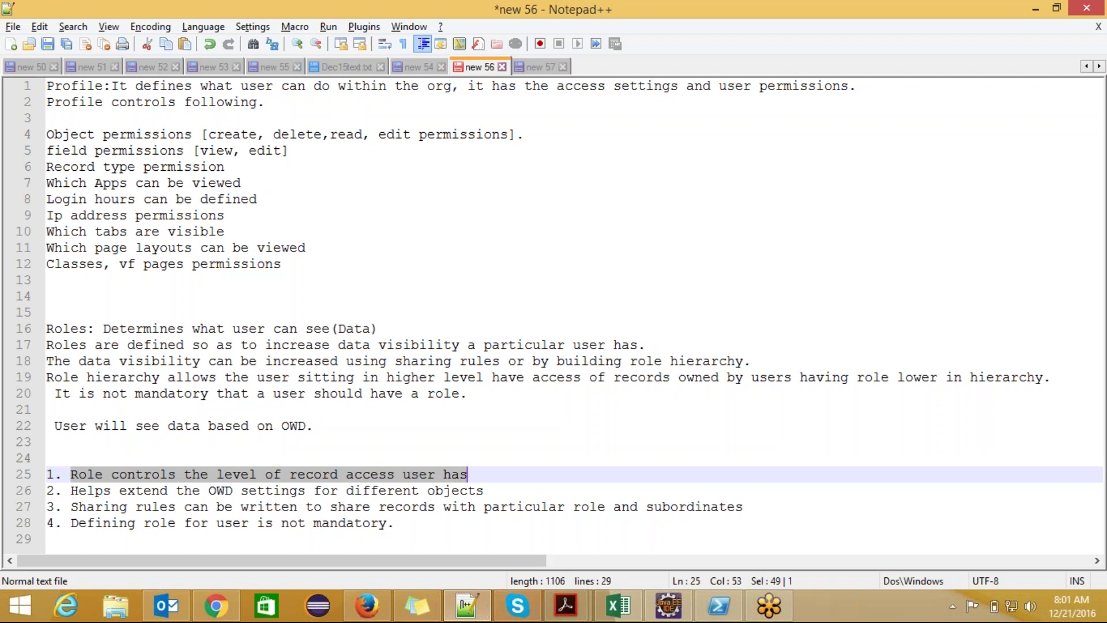
pyautogui.press('Down')
pyautogui.press('End')
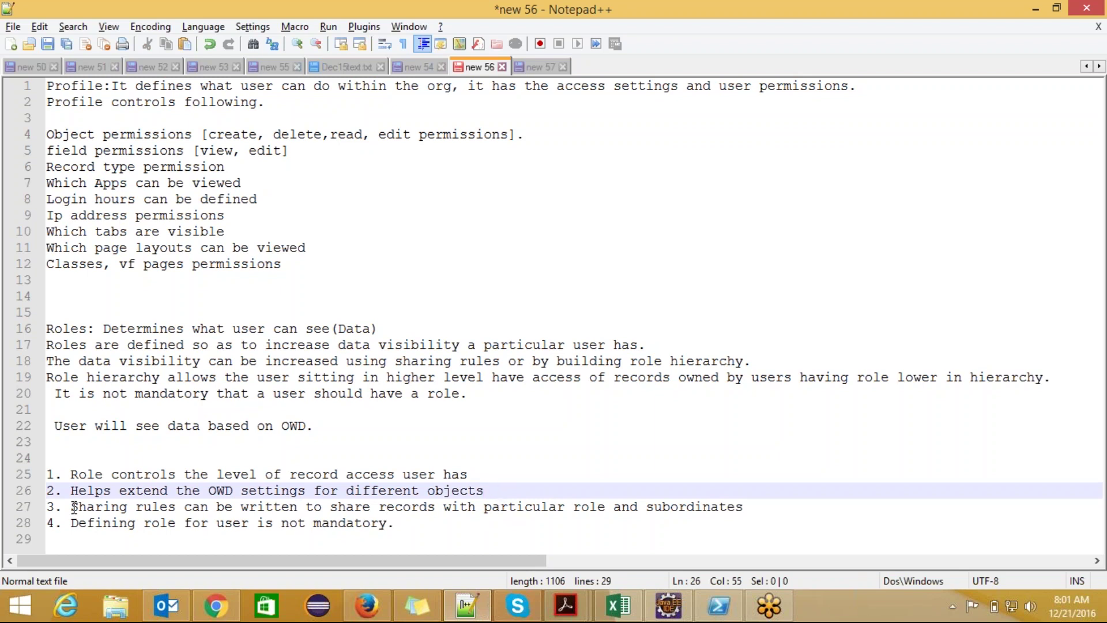
pyautogui.moveTo(71, 507); pyautogui.dragTo(182, 510)
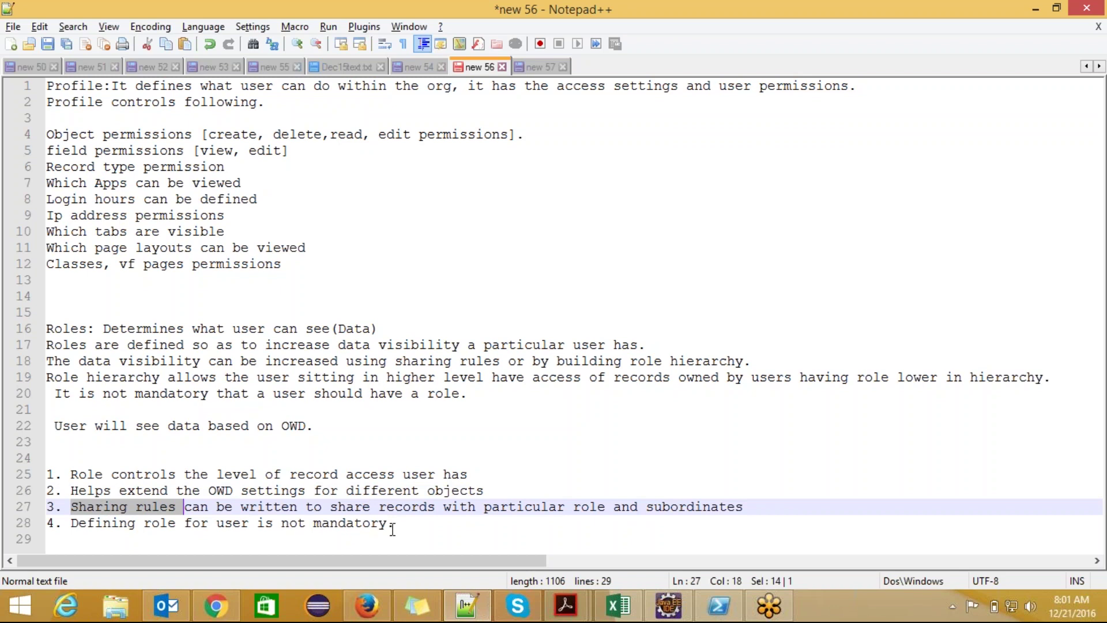
pyautogui.moveTo(395, 524); pyautogui.dragTo(71, 524)
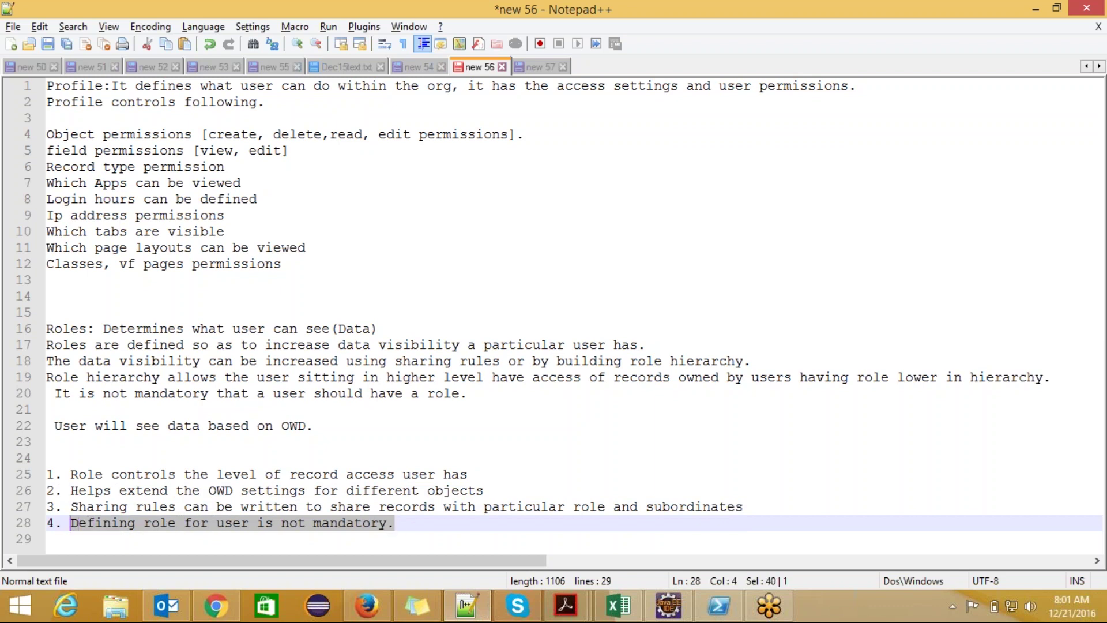
pyautogui.click(399, 525)
pyautogui.click(394, 525)
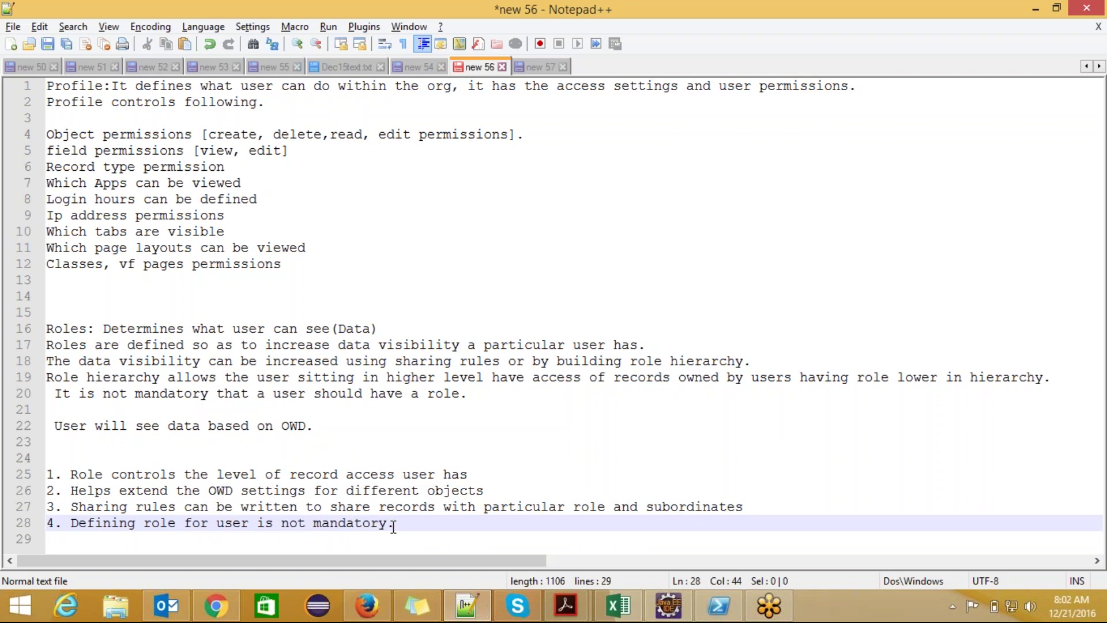
pyautogui.click(215, 605)
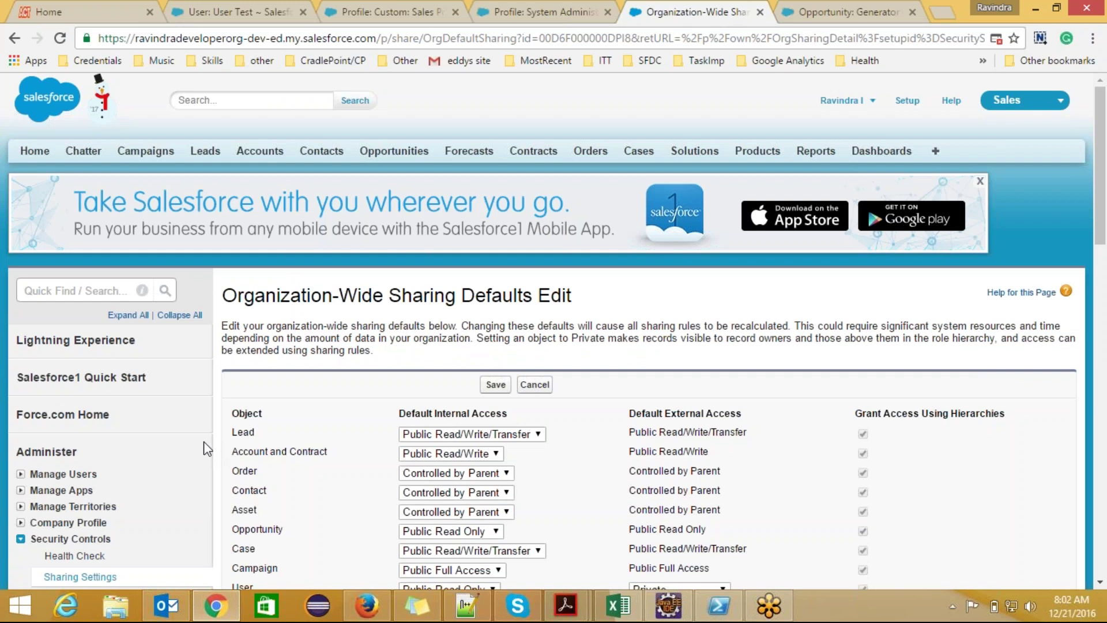
# - Open Manage Users > Roles in Setup and choose Set Up Roles
pyautogui.scroll(-3, 203, 441)
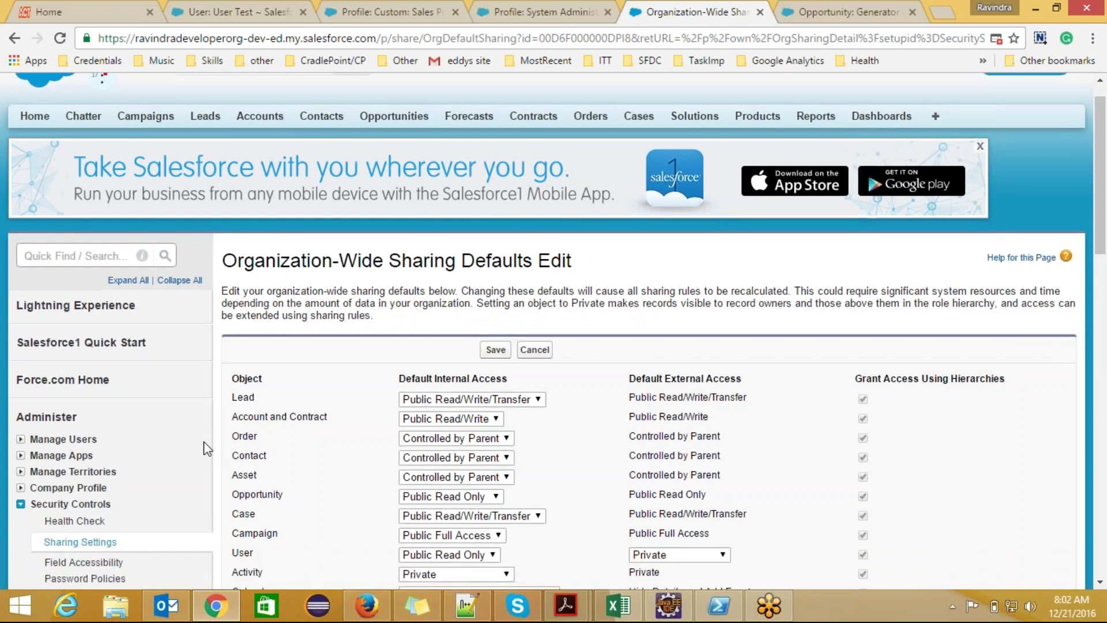
pyautogui.click(20, 312)
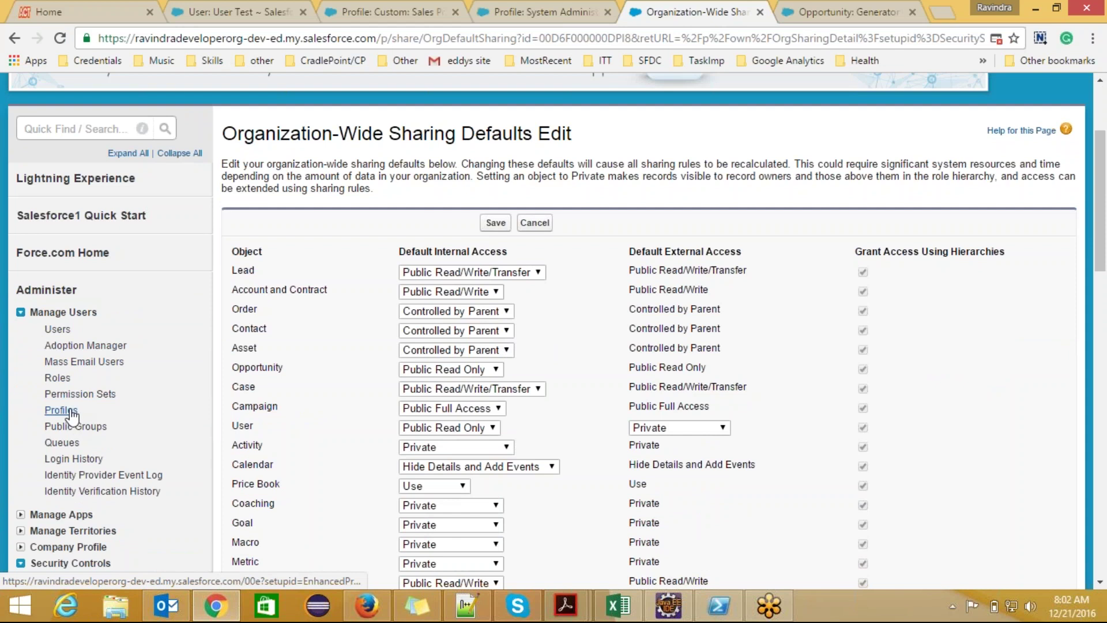
pyautogui.click(57, 378)
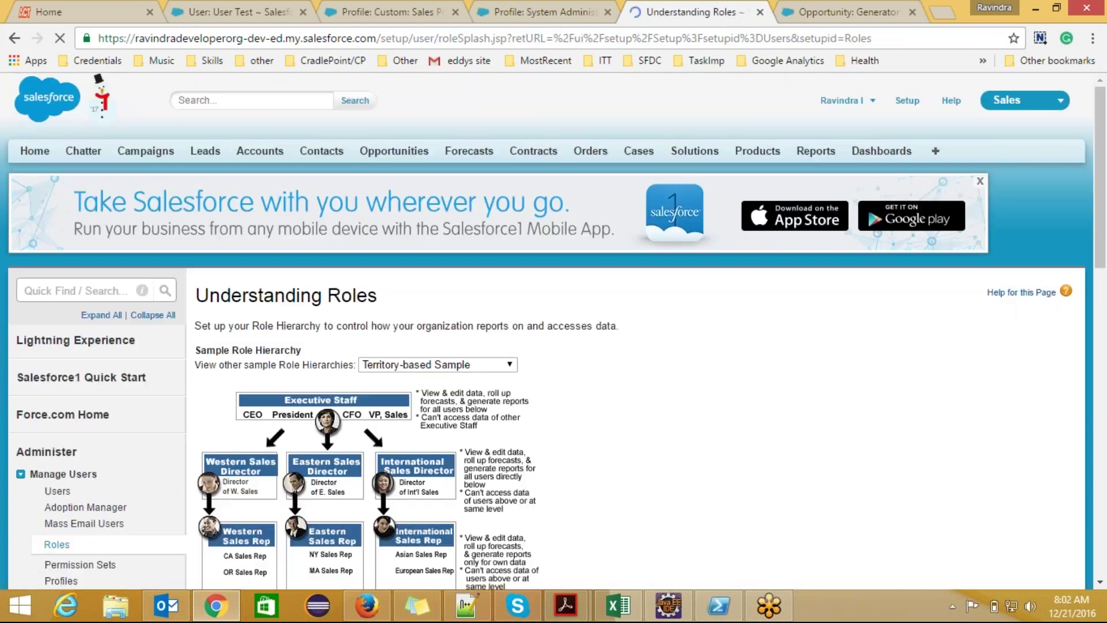
pyautogui.moveTo(1102, 202); pyautogui.dragTo(1045, 257)
pyautogui.click(635, 450)
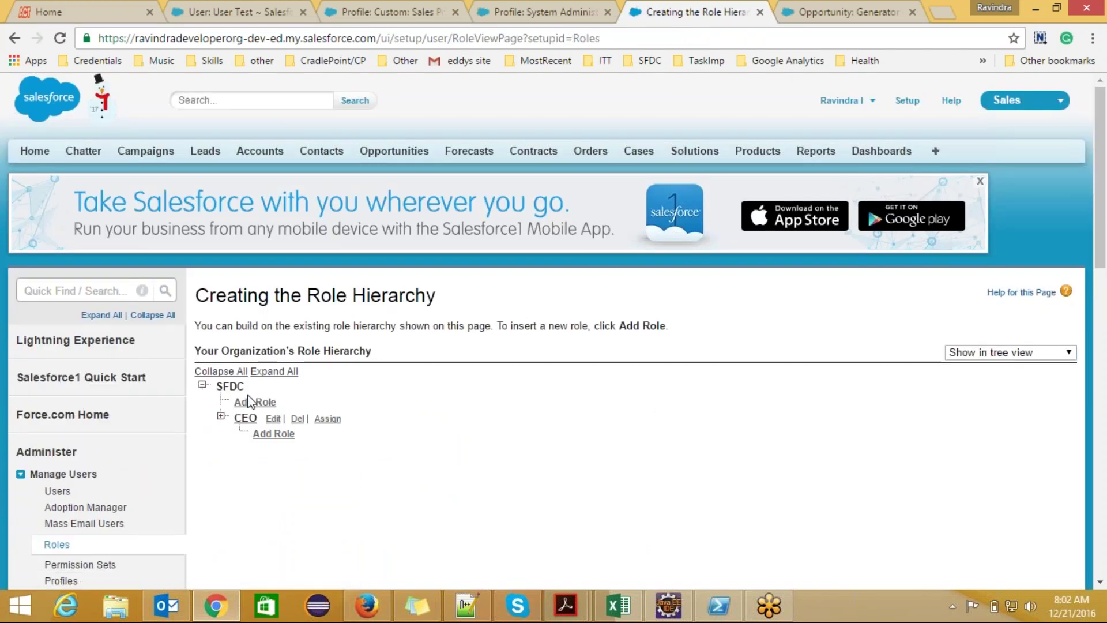
# - Expand CEO and CFO in the role hierarchy tree to reveal their subordinate roles
pyautogui.click(221, 416)
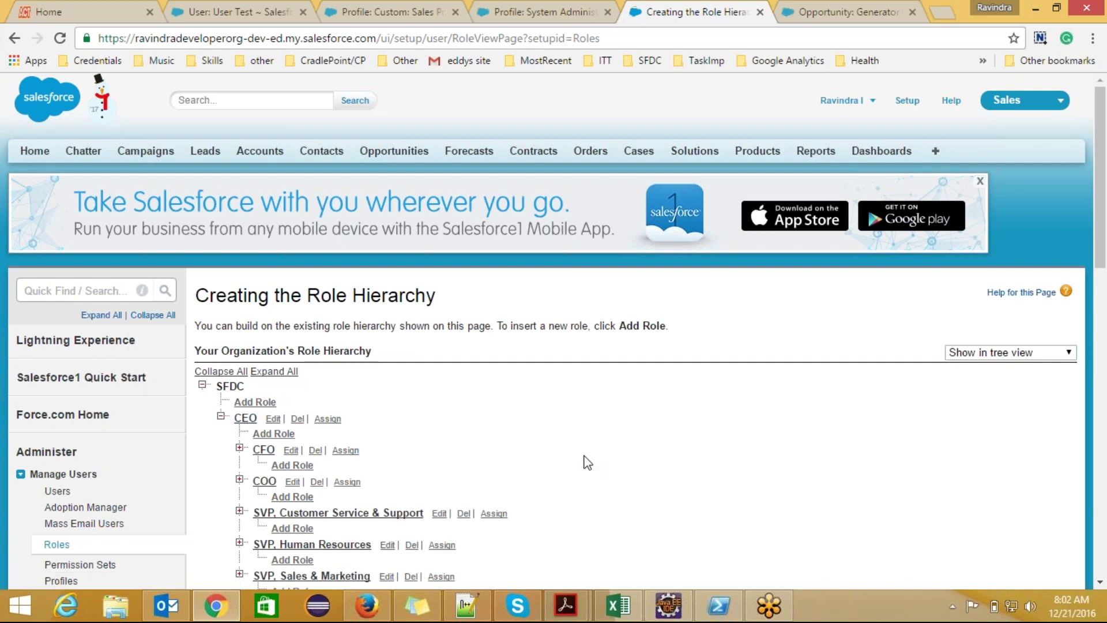
pyautogui.scroll(-5, 587, 461)
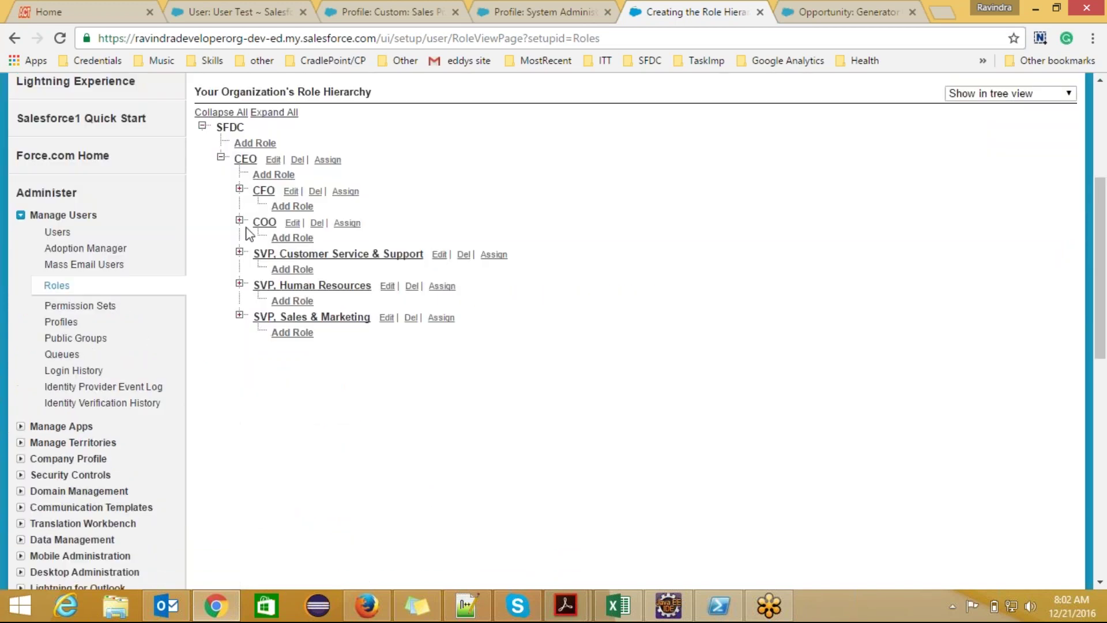
pyautogui.click(239, 190)
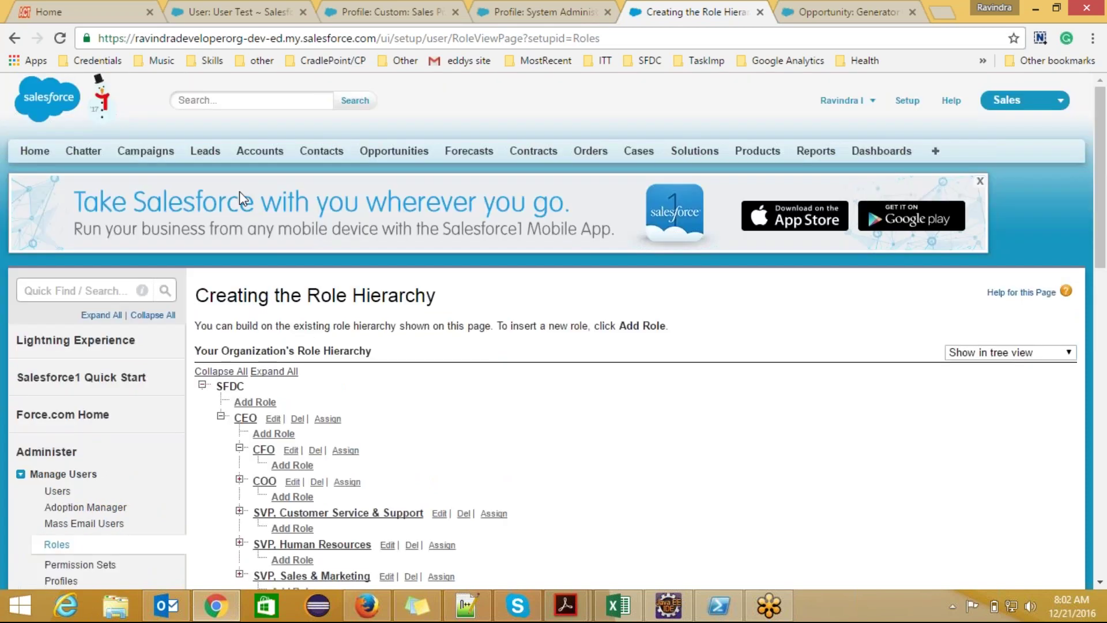
pyautogui.scroll(-3, 644, 239)
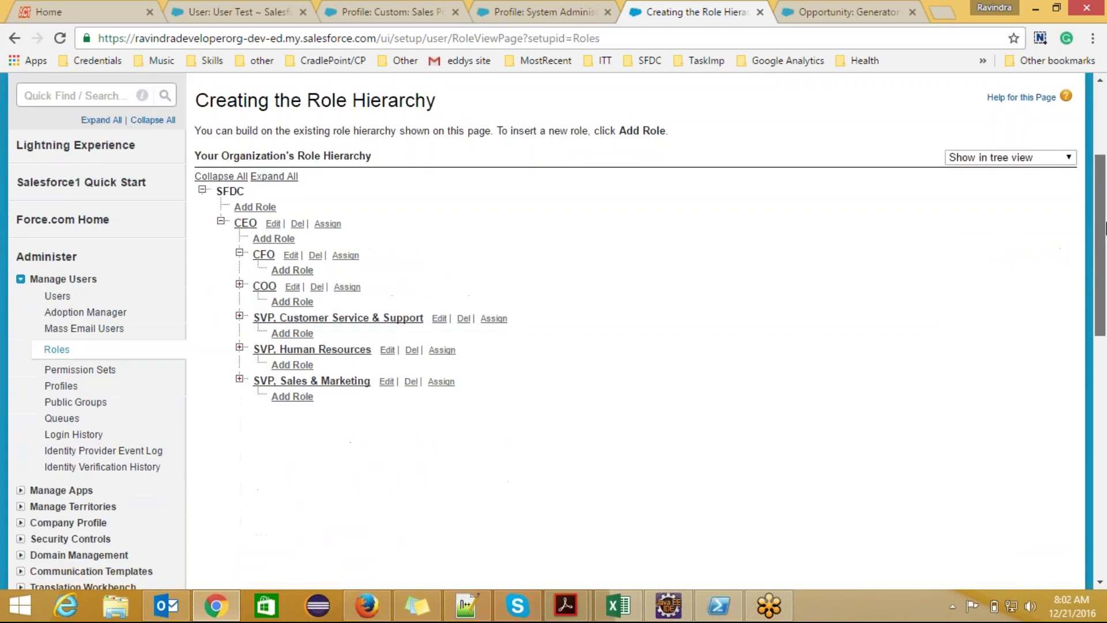